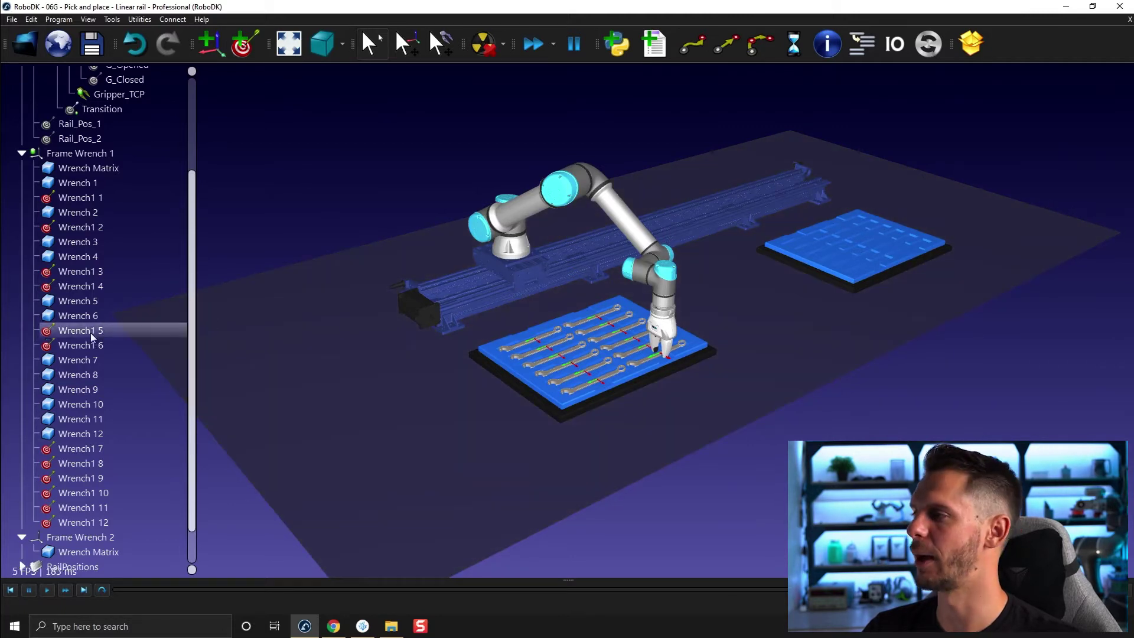
# Make Frame Wrench 2 visible in the scene
pyautogui.scroll(-1, 103, 357)
pyautogui.rightClick(105, 110)
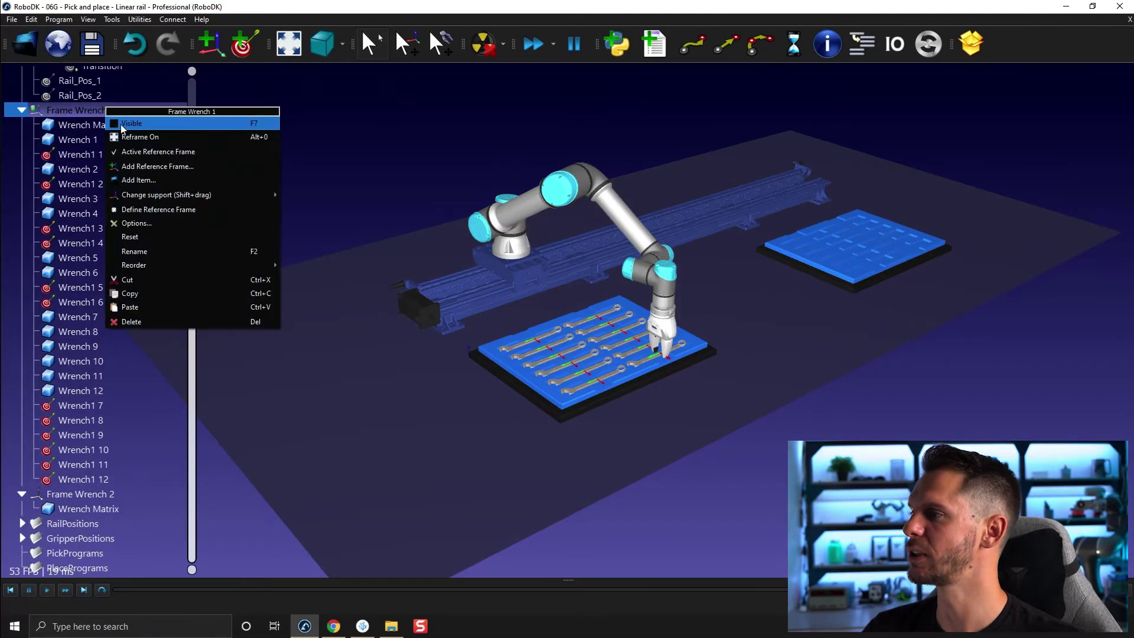
pyautogui.click(530, 373)
pyautogui.rightClick(104, 496)
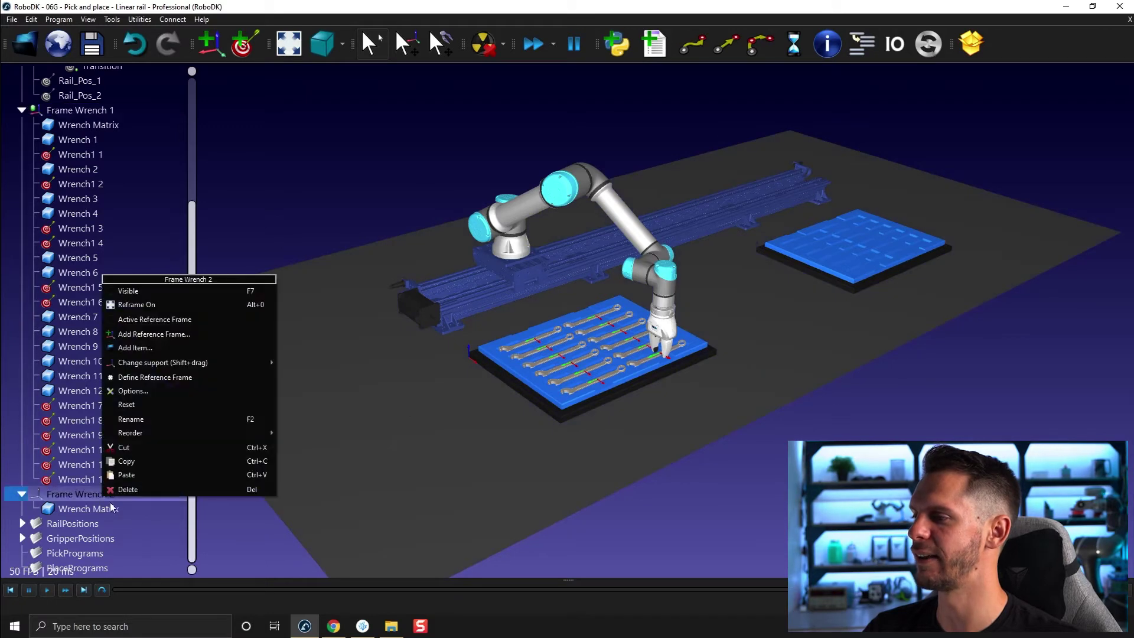
pyautogui.click(138, 291)
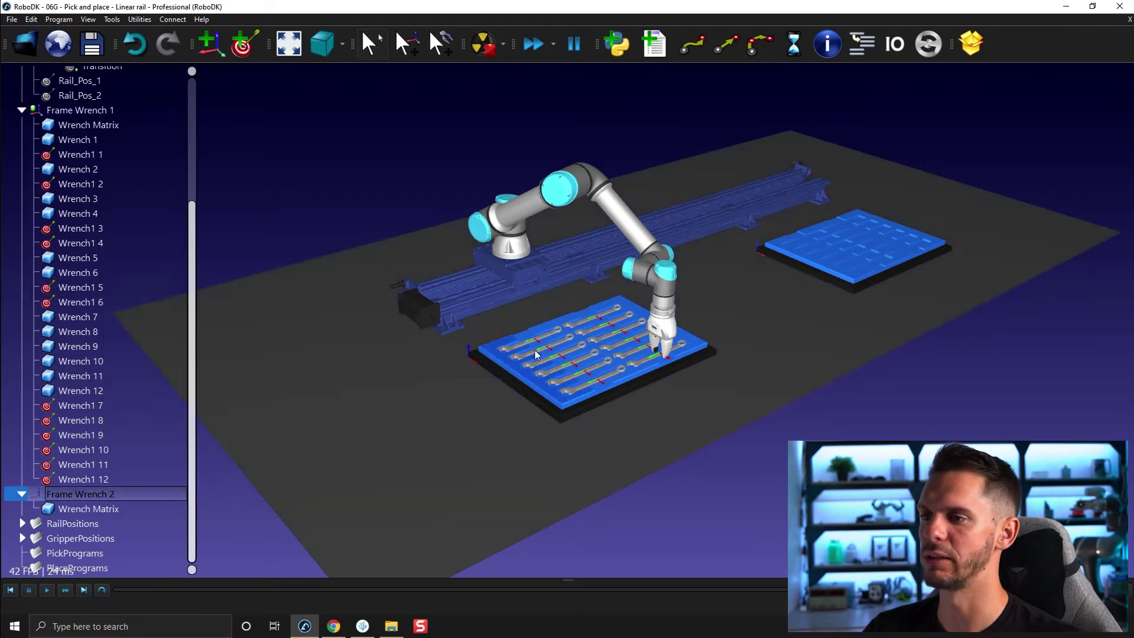
# Move targets Wrench1 1–6 down so they follow Wrench 12 in the tree
pyautogui.click(89, 154)
pyautogui.keyDown('ctrl'); pyautogui.click(91, 184); pyautogui.keyUp('ctrl')
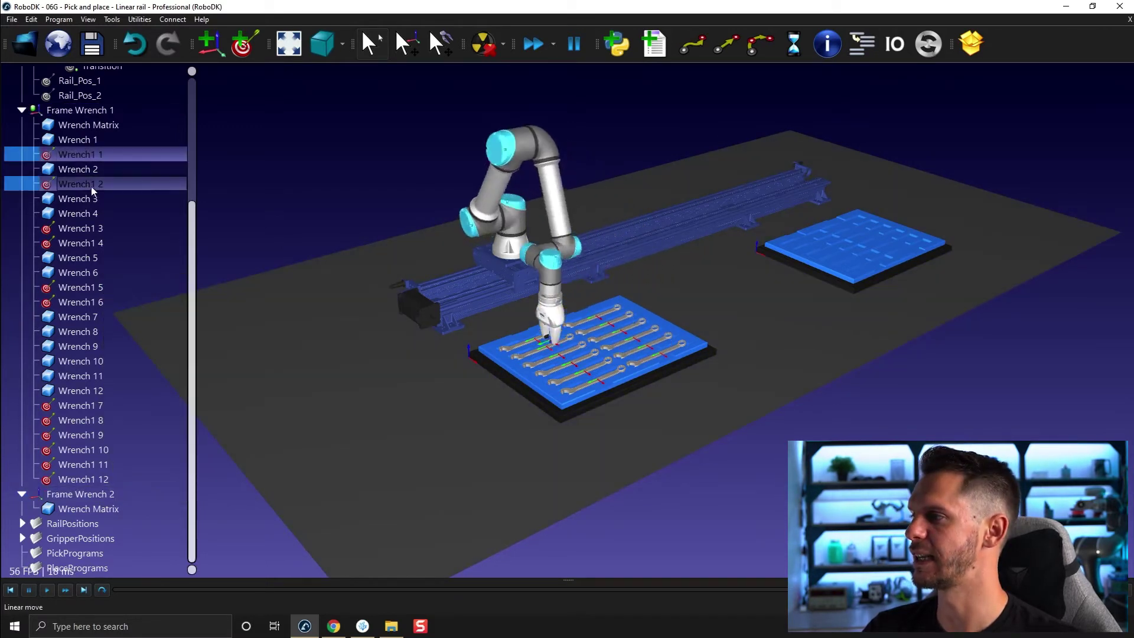
pyautogui.keyDown('ctrl'); pyautogui.click(93, 228); pyautogui.keyUp('ctrl')
pyautogui.keyDown('ctrl'); pyautogui.click(89, 243); pyautogui.keyUp('ctrl')
pyautogui.keyDown('ctrl'); pyautogui.click(88, 287); pyautogui.keyUp('ctrl')
pyautogui.keyDown('ctrl'); pyautogui.click(88, 301); pyautogui.keyUp('ctrl')
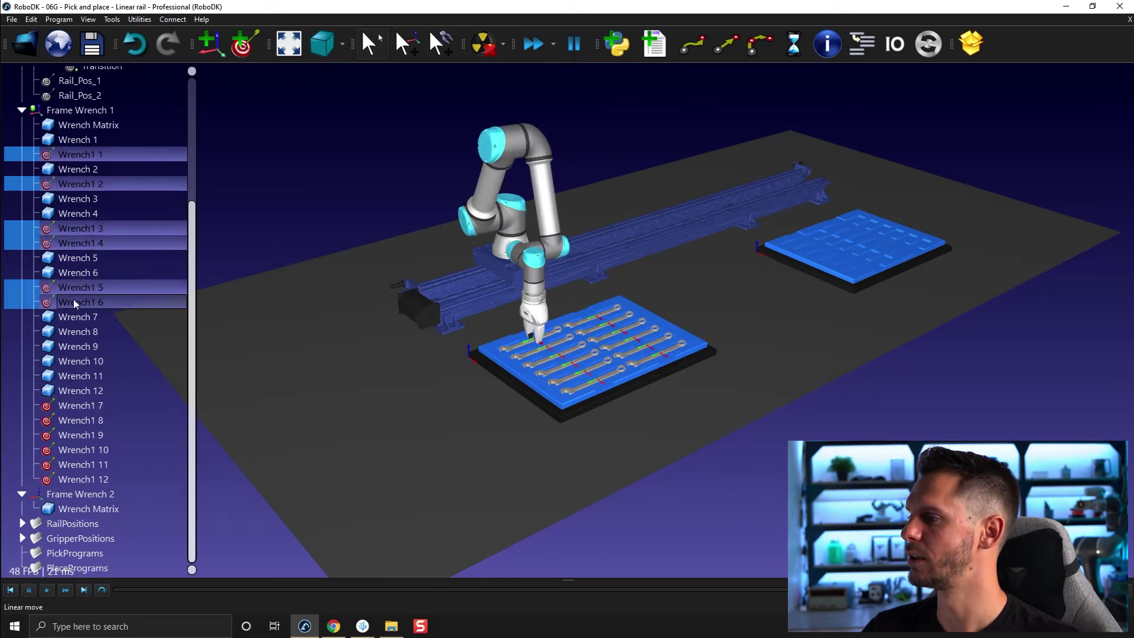
pyautogui.moveTo(74, 299); pyautogui.dragTo(78, 395)
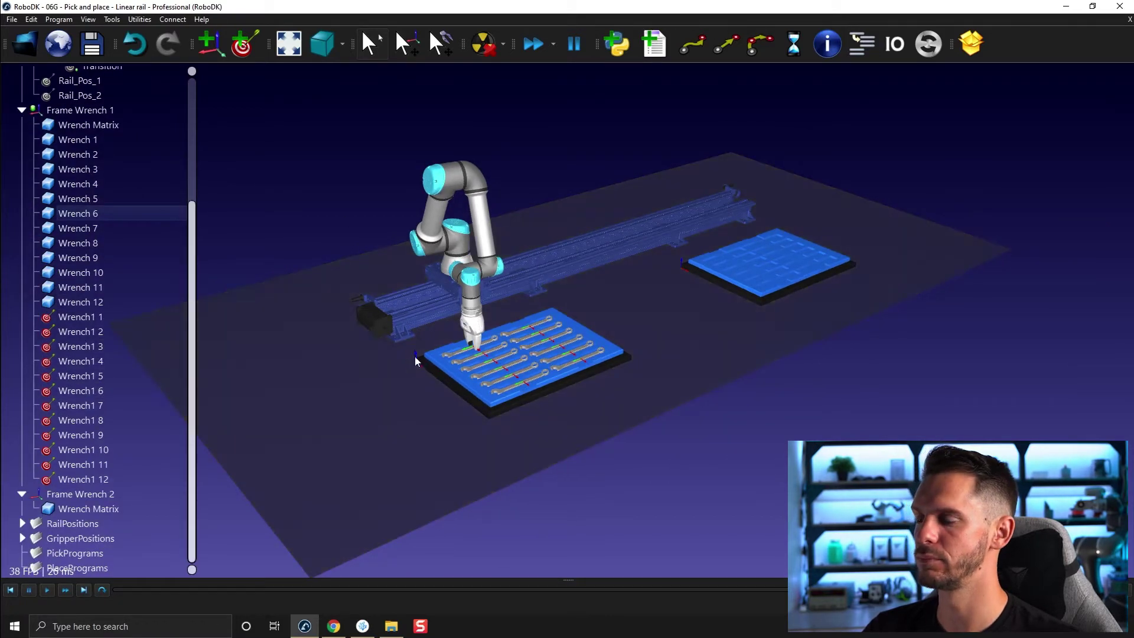
# Copy targets Wrench1 1 through Wrench1 12 into Frame Wrench 2
pyautogui.click(120, 317)
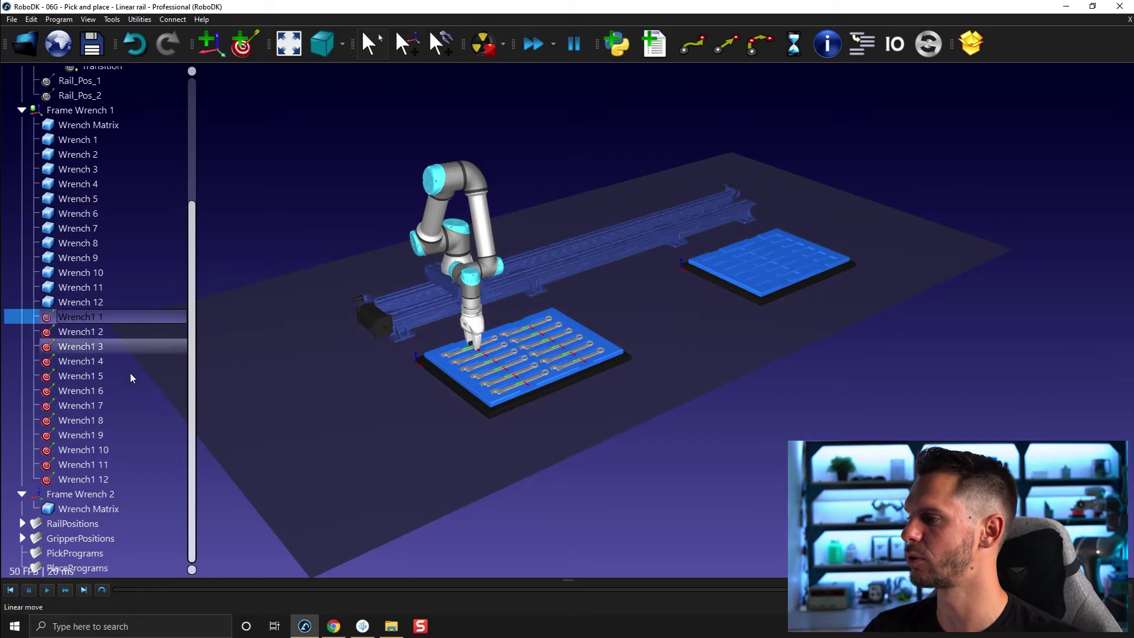
pyautogui.keyDown('shift'); pyautogui.click(123, 481); pyautogui.keyUp('shift')
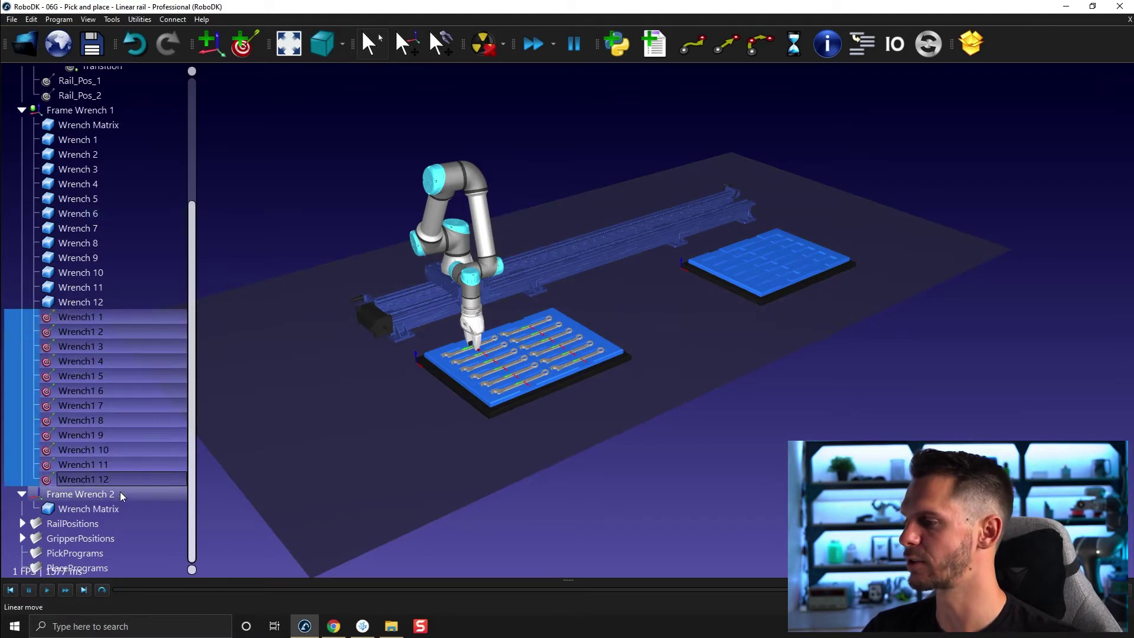
pyautogui.click(95, 496)
pyautogui.moveTo(95, 497); pyautogui.dragTo(94, 497)
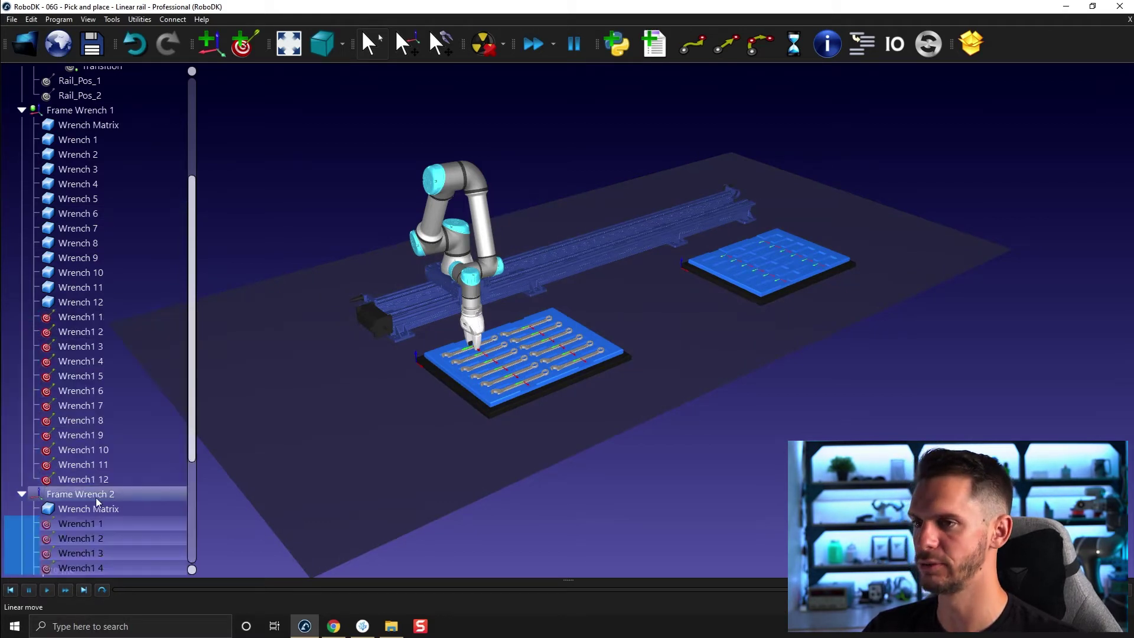
pyautogui.scroll(-4, 126, 477)
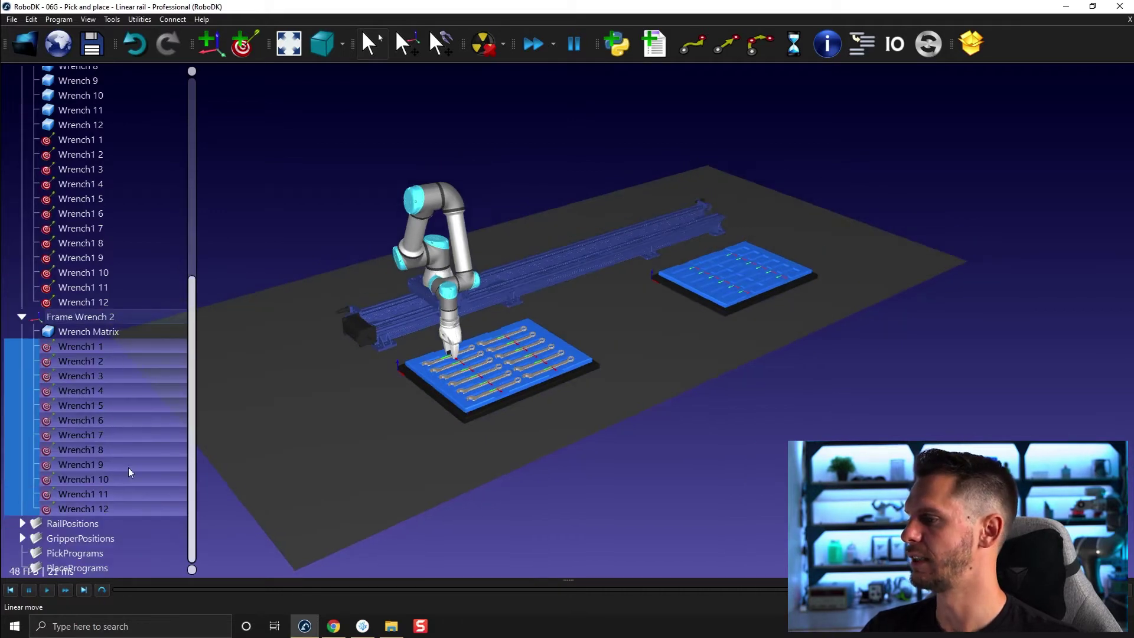
# Rename the copied target group to Wrench2, giving Wrench2 1 to Wrench2 12
pyautogui.rightClick(121, 510)
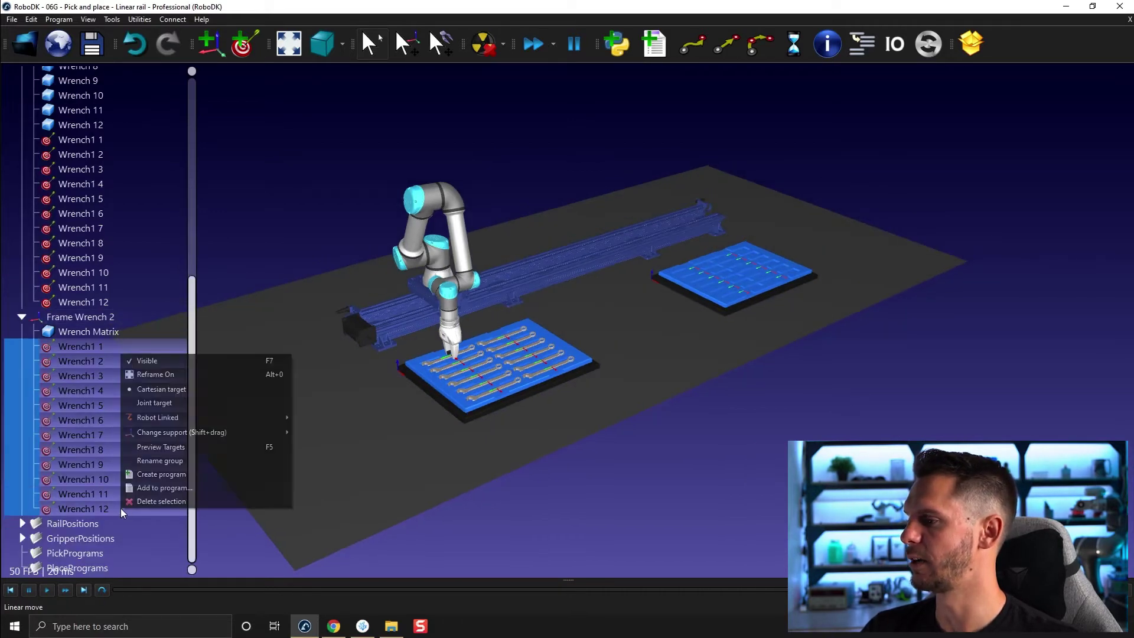
pyautogui.click(160, 463)
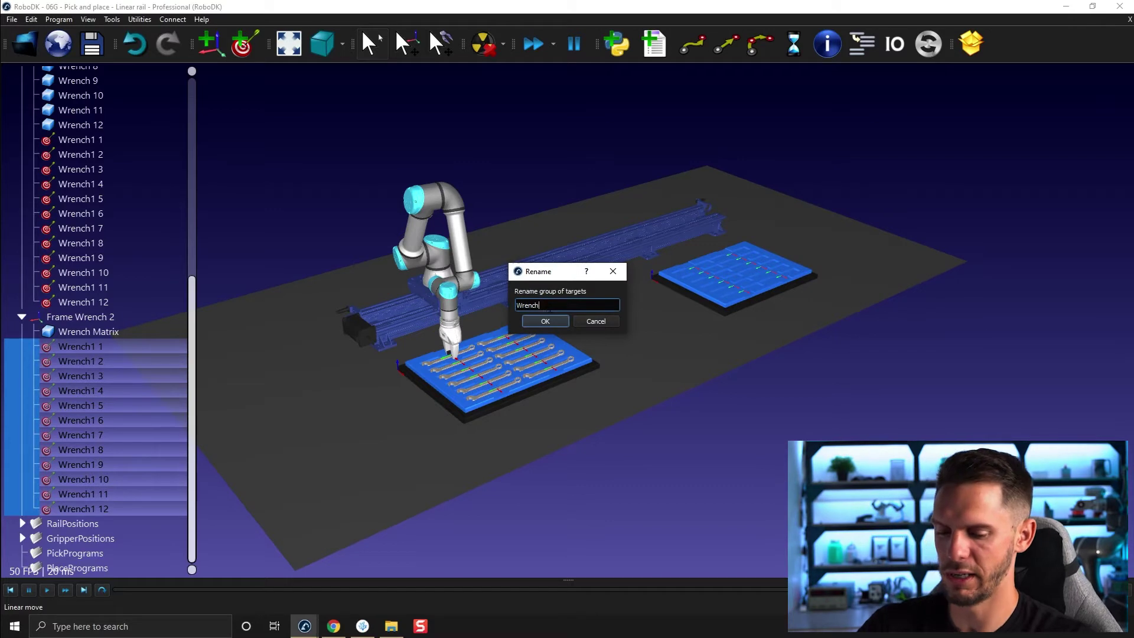
pyautogui.press('Return')
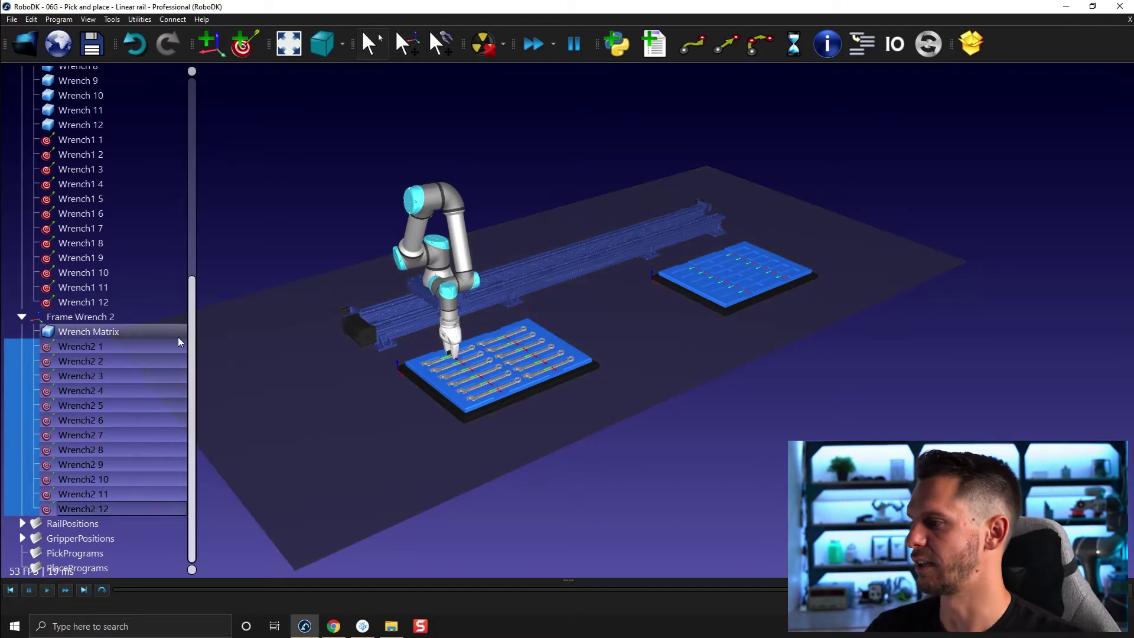
pyautogui.scroll(7, 75, 409)
# Move the robot to Rail_Pos_2, then to targets Wrench2 1 through Wrench2 5
pyautogui.doubleClick(113, 211)
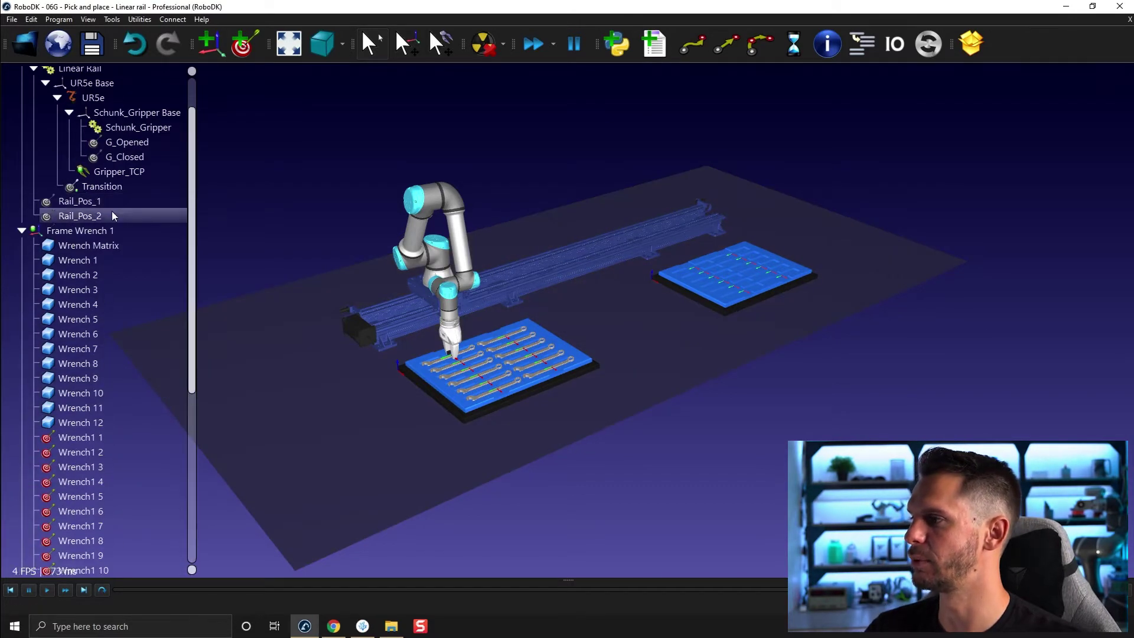
pyautogui.scroll(-5, 136, 296)
pyautogui.doubleClick(94, 432)
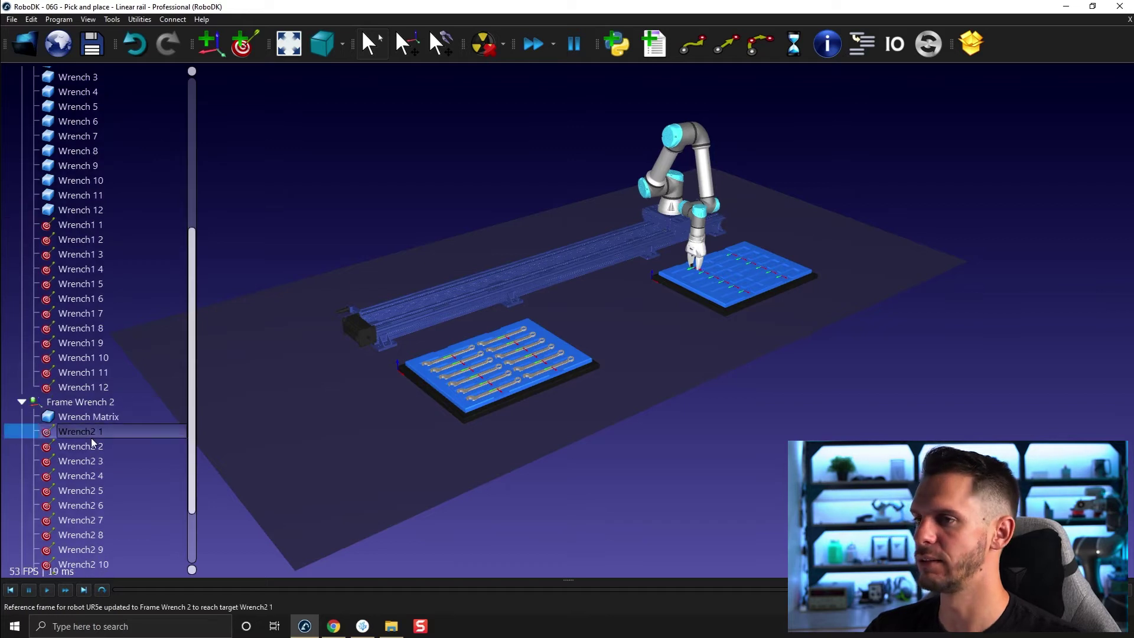
pyautogui.doubleClick(98, 447)
pyautogui.doubleClick(98, 460)
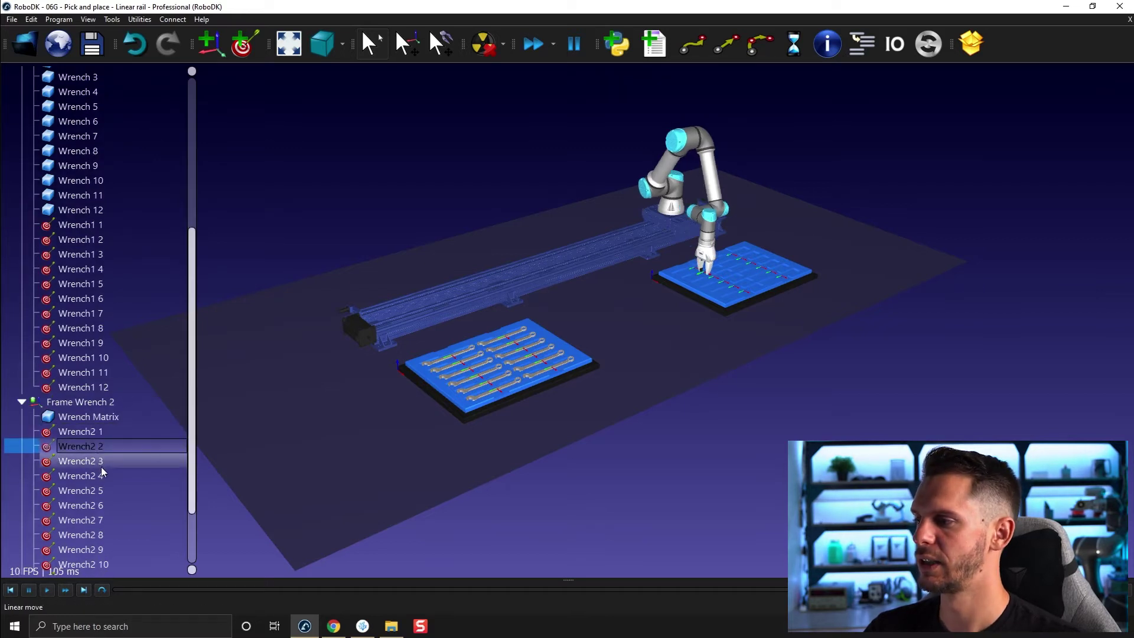
pyautogui.doubleClick(104, 475)
pyautogui.doubleClick(106, 492)
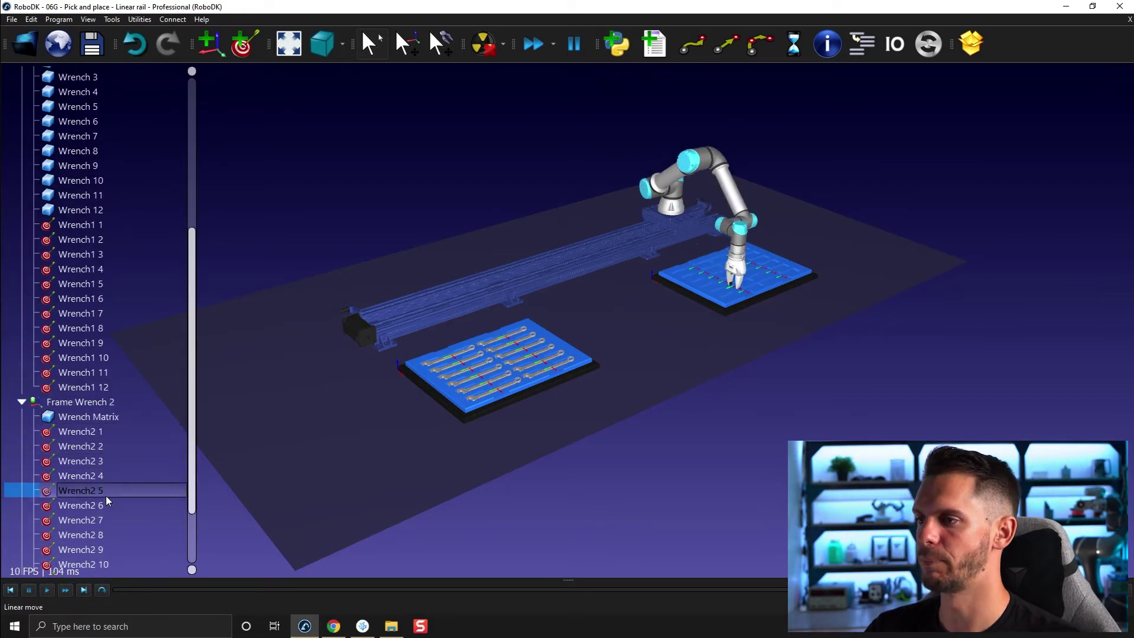
# Return the robot to Rail_Pos_1, then the Transition pose, and collapse Frame Wrench 1
pyautogui.scroll(4, 110, 355)
pyautogui.doubleClick(111, 159)
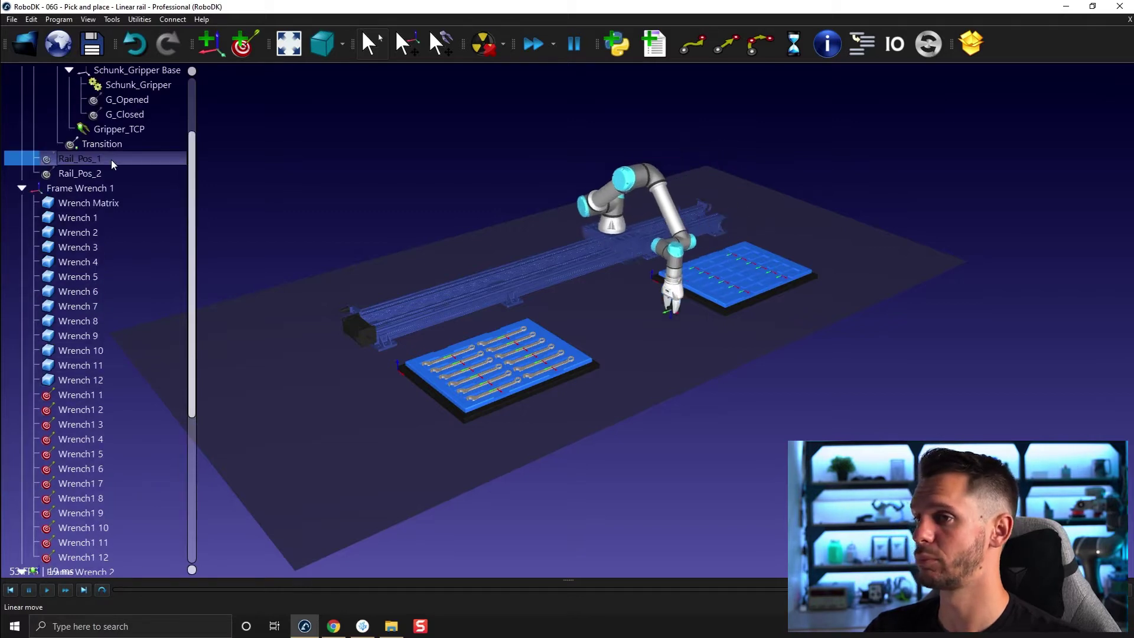
pyautogui.scroll(1, 112, 161)
pyautogui.doubleClick(113, 188)
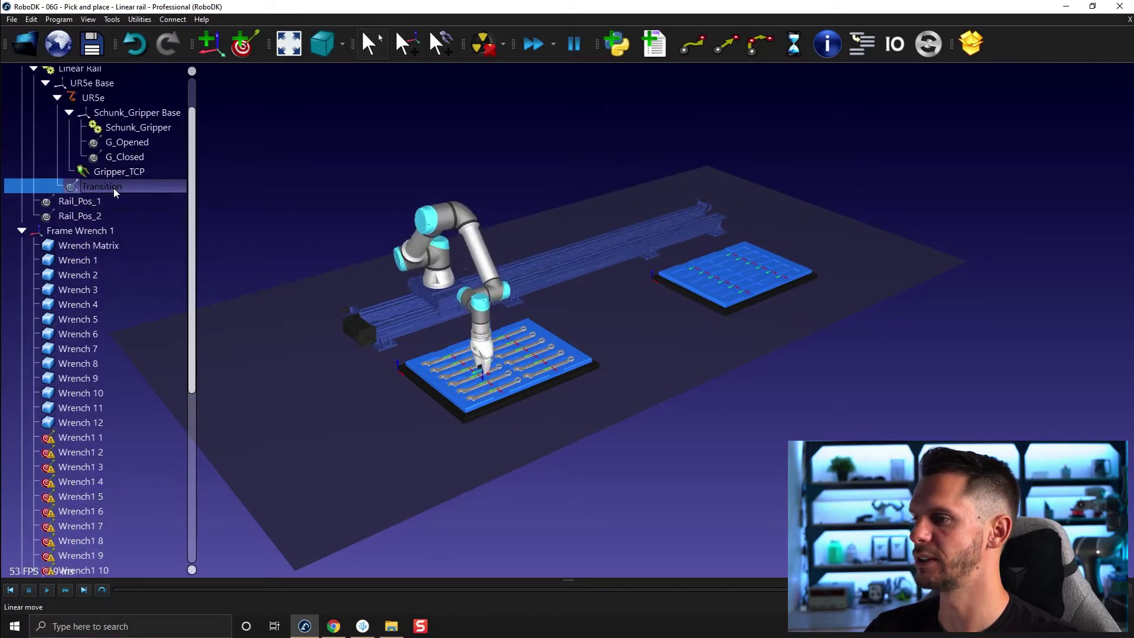
pyautogui.click(22, 231)
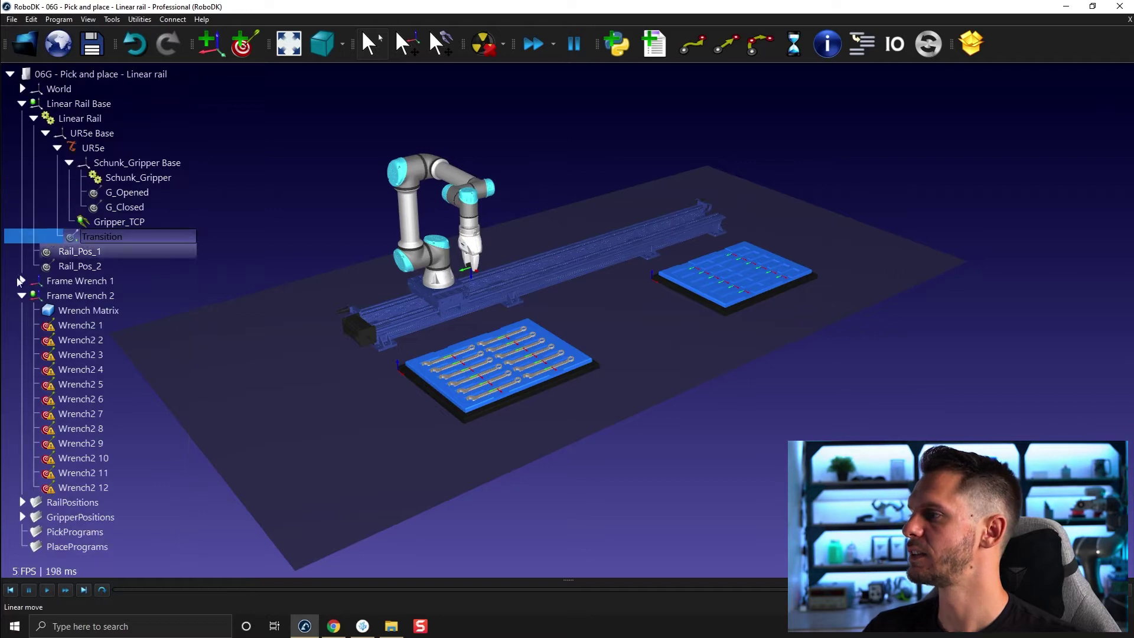
# Collapse Frame Wrench 2 and clear the tree selection
pyautogui.click(22, 295)
pyautogui.click(264, 193)
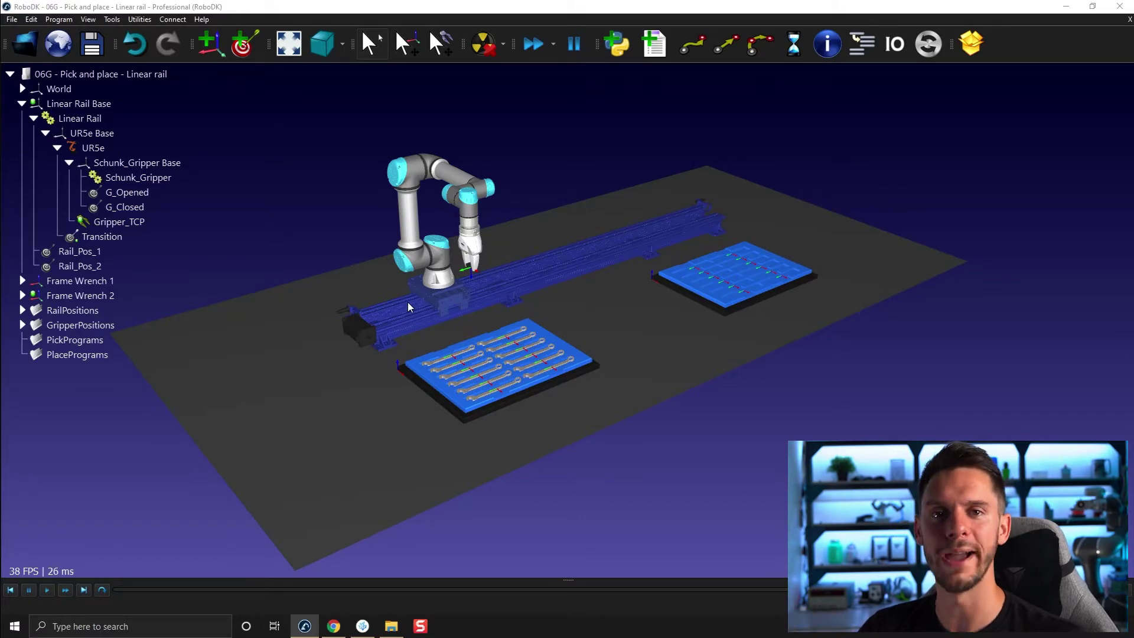
# Orbit and zoom around the station to study the gripper, and expand Frame Wrench 1
pyautogui.moveTo(408, 303); pyautogui.dragTo(399, 352)
pyautogui.scroll(3, 400, 352)
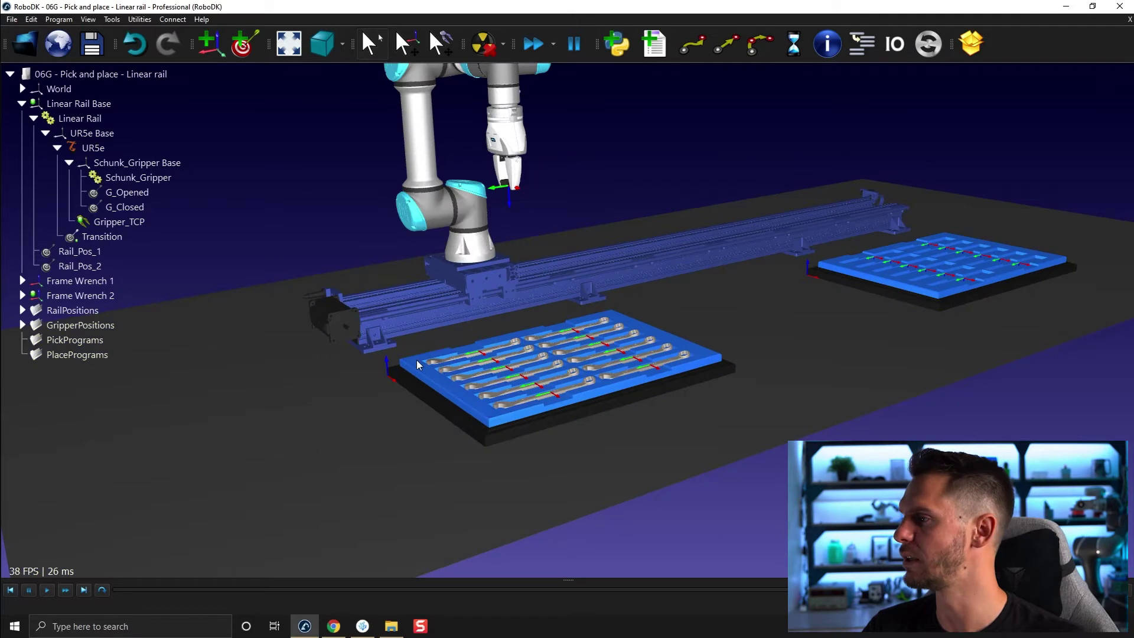
pyautogui.scroll(-2, 277, 310)
pyautogui.moveTo(278, 310); pyautogui.dragTo(288, 309)
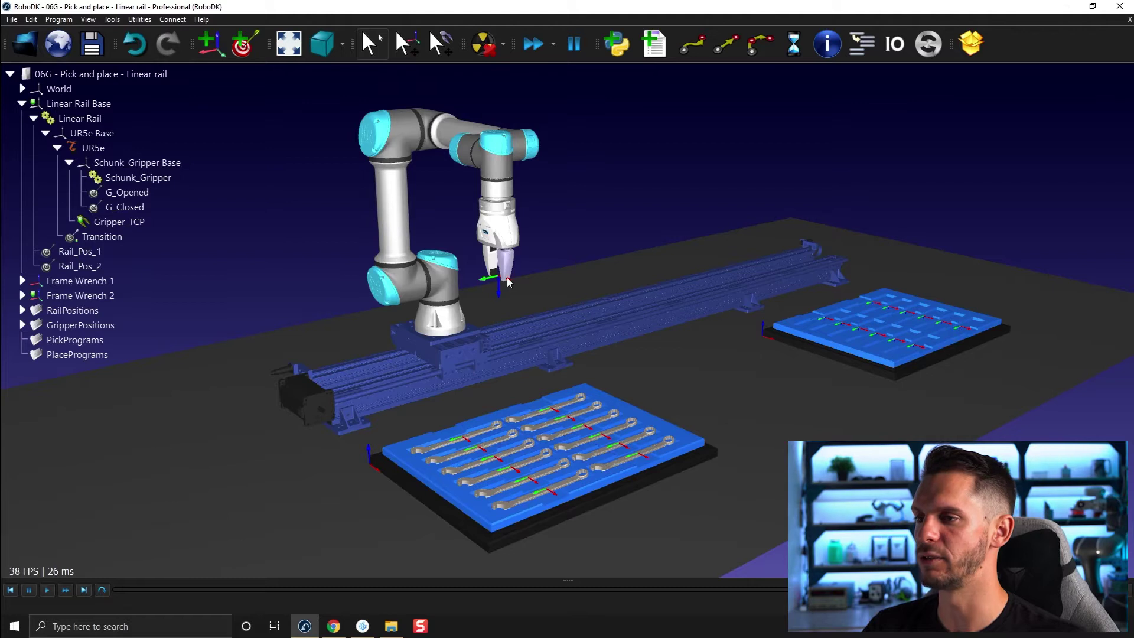
pyautogui.moveTo(509, 283)
pyautogui.mouseDown()
pyautogui.moveTo(518, 236)
pyautogui.moveTo(517, 254)
pyautogui.mouseUp()
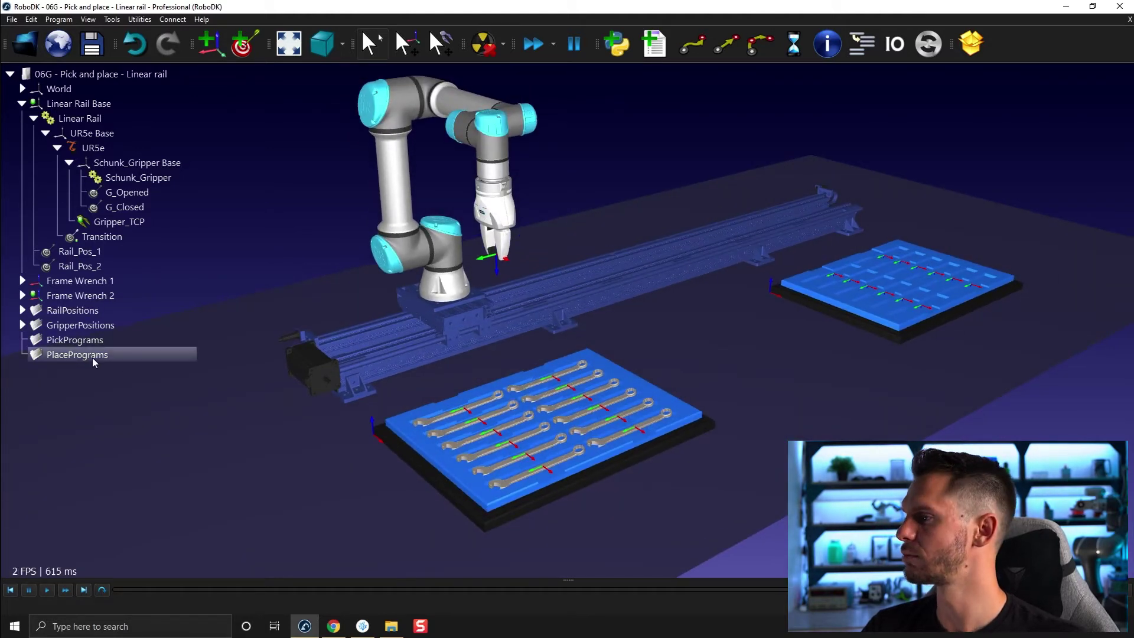
pyautogui.click(22, 280)
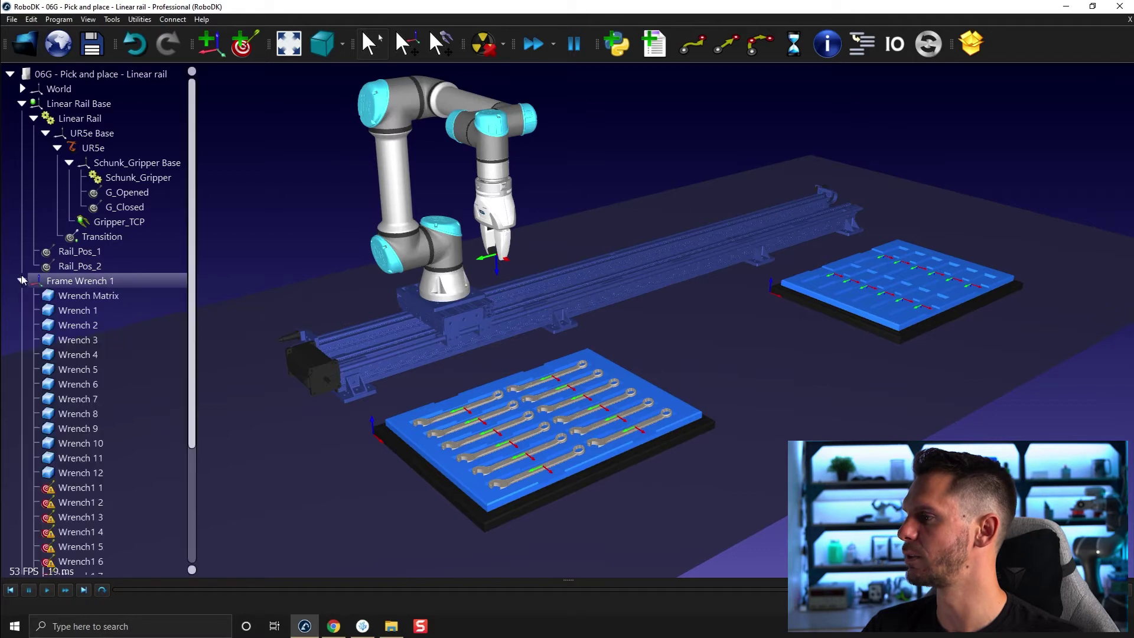
pyautogui.scroll(-4, 36, 290)
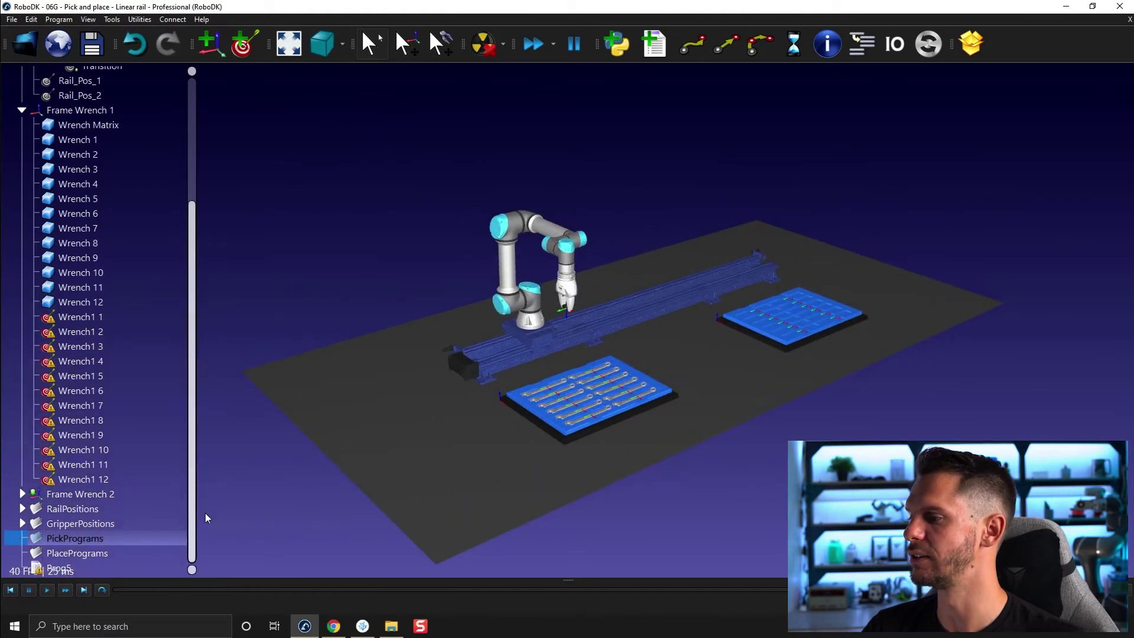
pyautogui.click(112, 19)
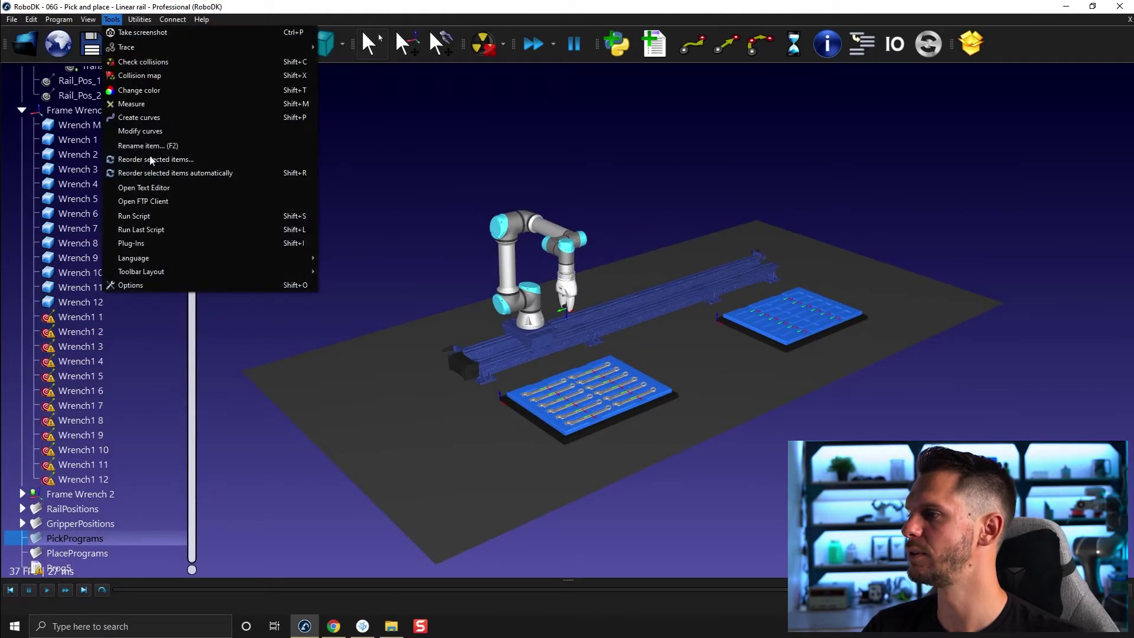
# Review the display settings in the application options
pyautogui.click(162, 282)
pyautogui.click(431, 122)
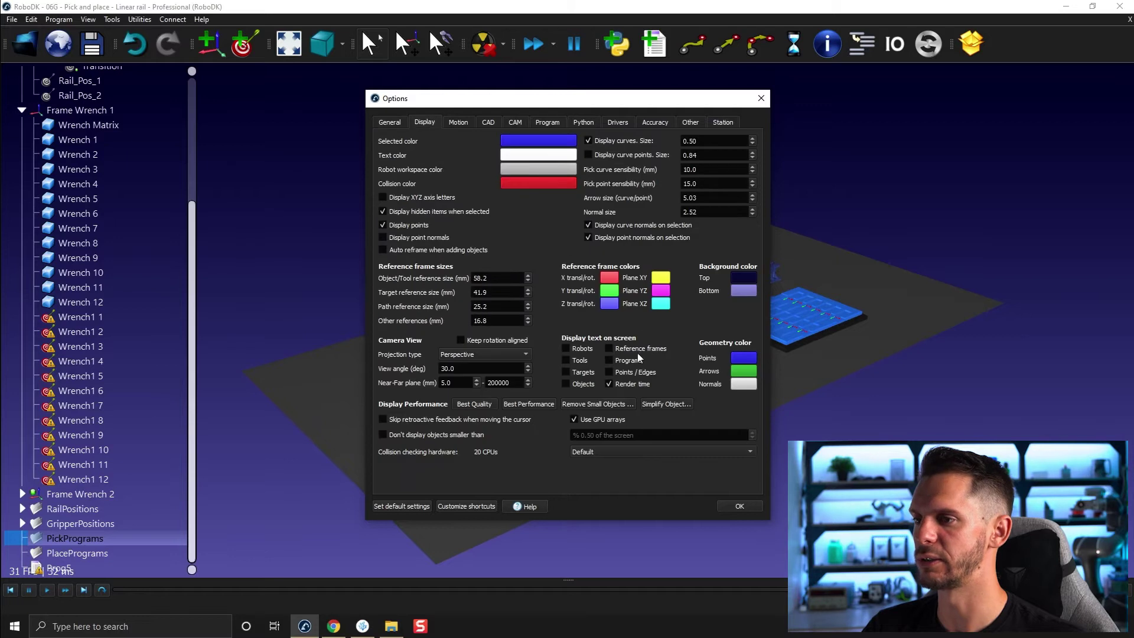
pyautogui.click(739, 506)
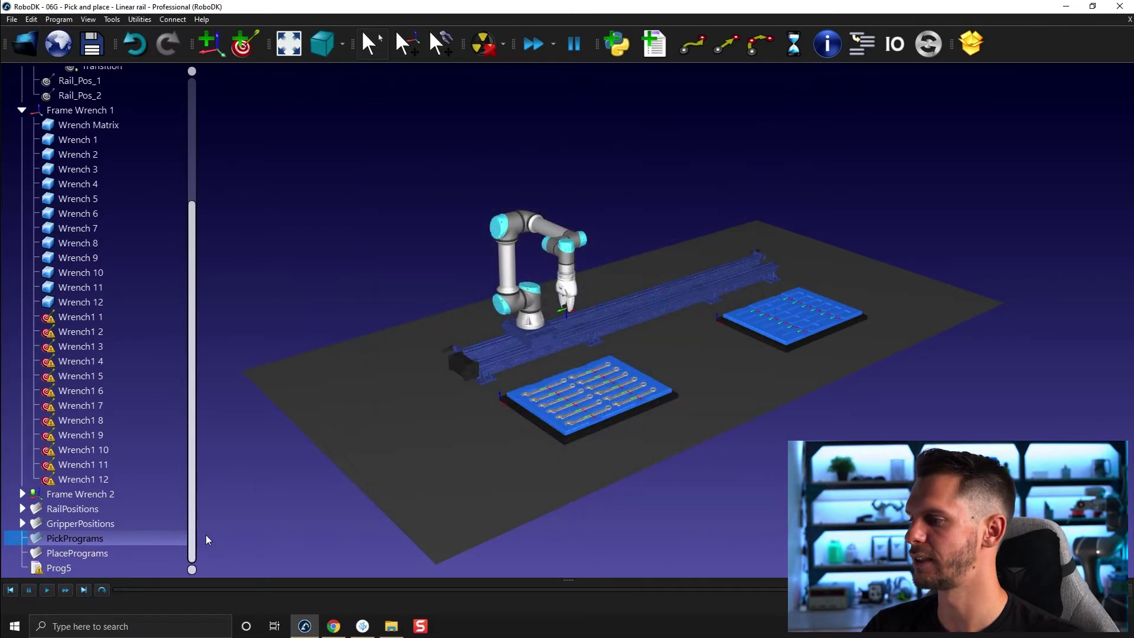
# Rename program Prog5 to Pick_1
pyautogui.click(59, 568)
pyautogui.scroll(5, 384, 384)
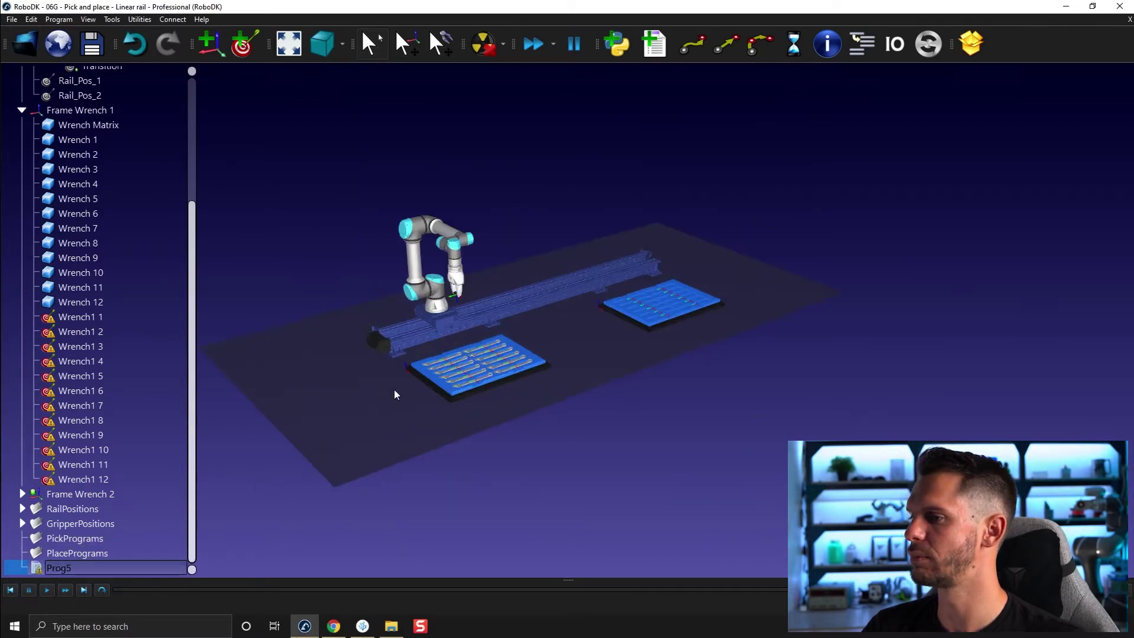
pyautogui.press('F2')
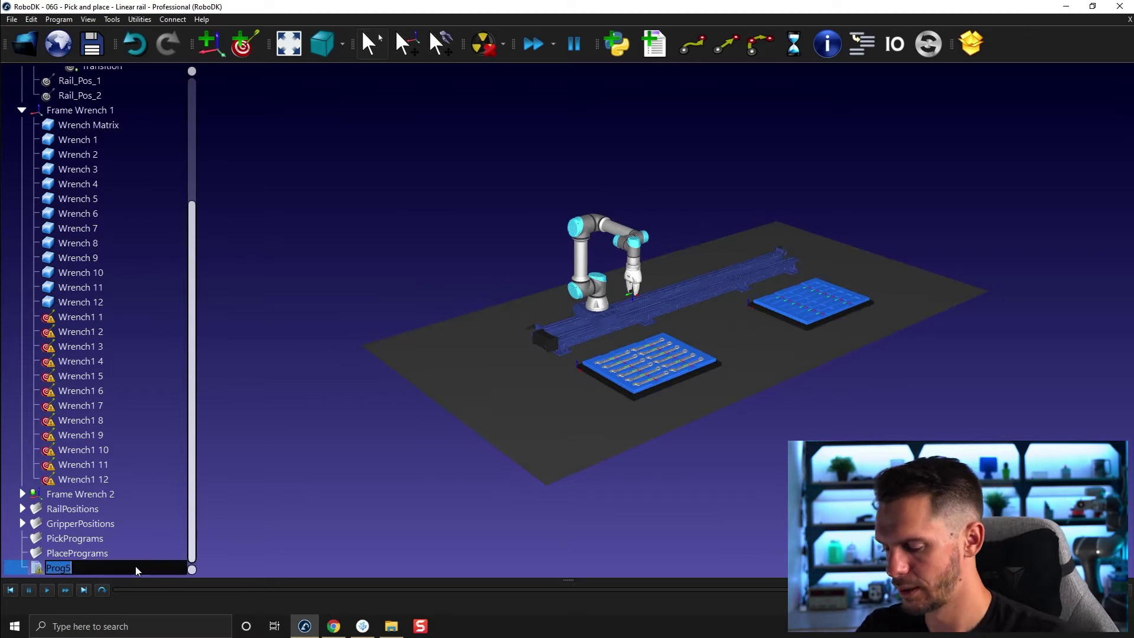
pyautogui.write('Pick_1')
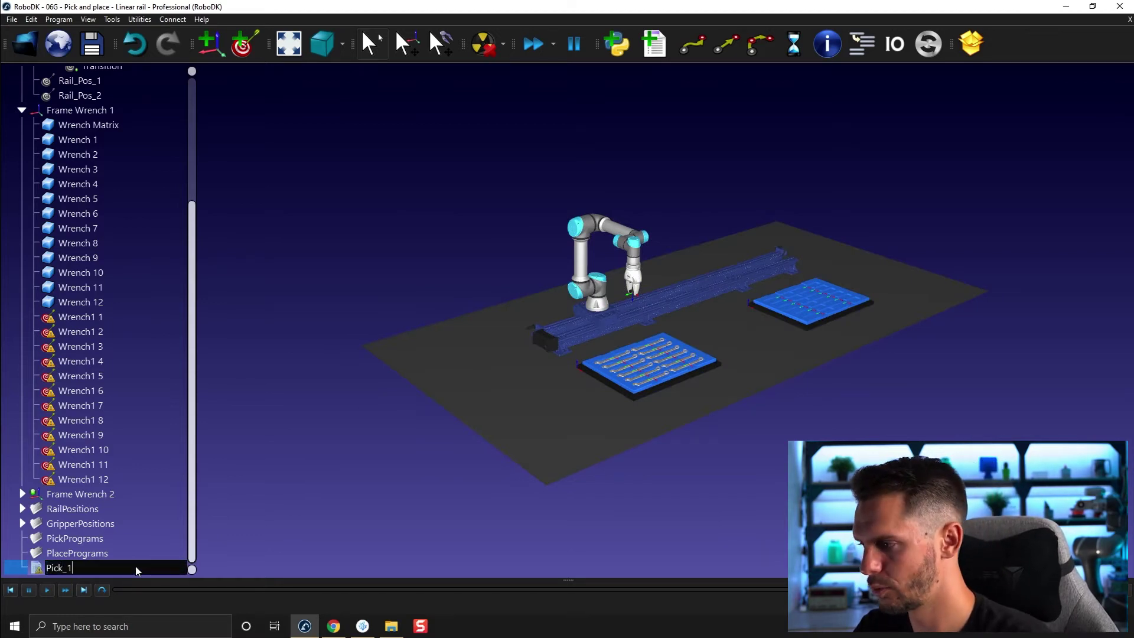
pyautogui.press('Return')
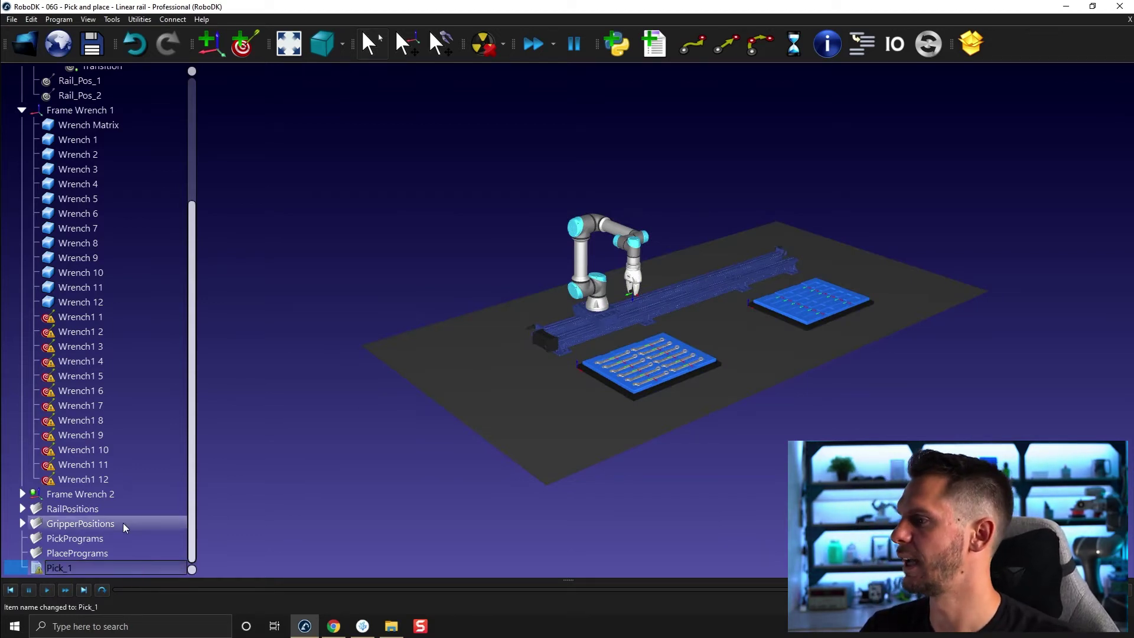
# Add a joint move to Transition and a linear move to Wrench1 1, removing extra reference/tool steps
pyautogui.scroll(2, 89, 266)
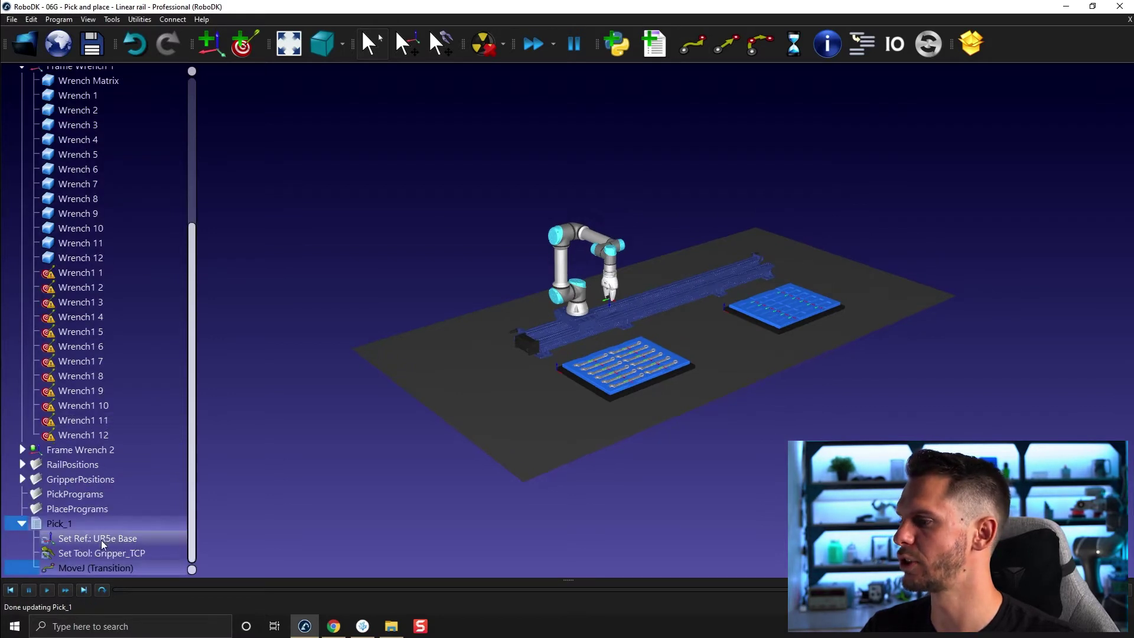
pyautogui.click(101, 539)
pyautogui.keyDown('shift'); pyautogui.click(99, 550); pyautogui.keyUp('shift')
pyautogui.press('Delete')
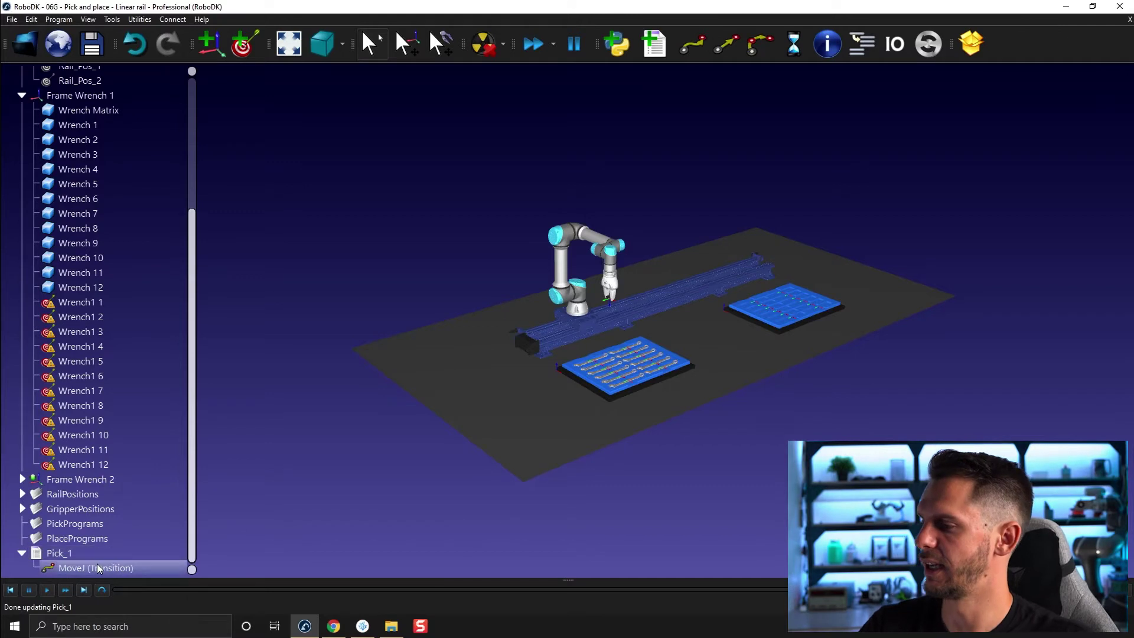
pyautogui.click(97, 564)
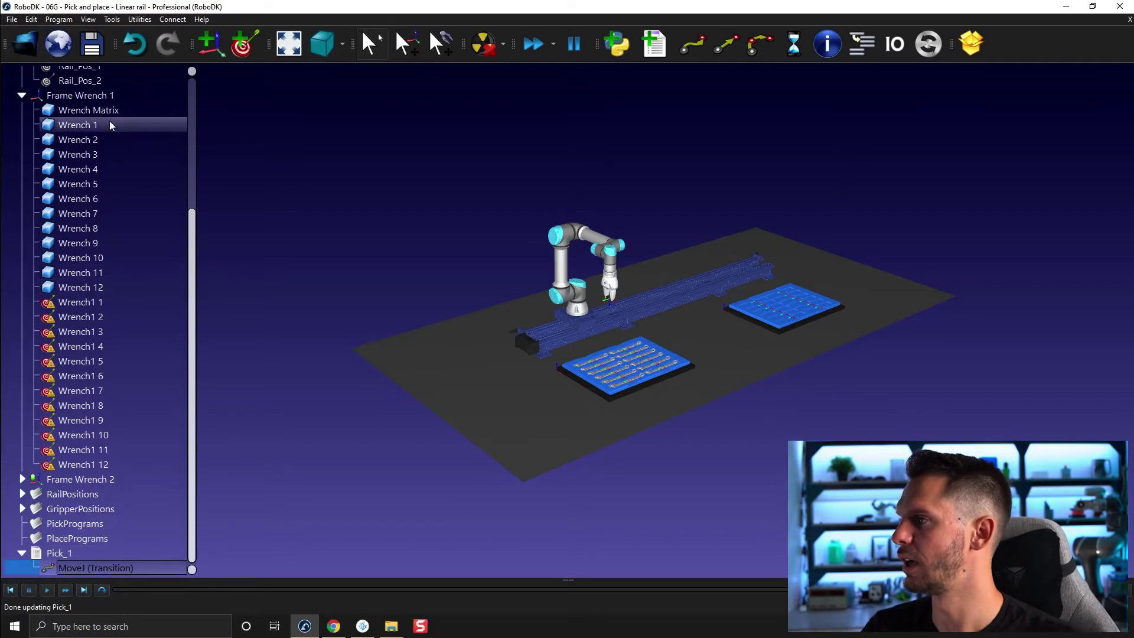
pyautogui.click(106, 95)
pyautogui.keyDown('ctrl'); pyautogui.click(105, 304); pyautogui.keyUp('ctrl')
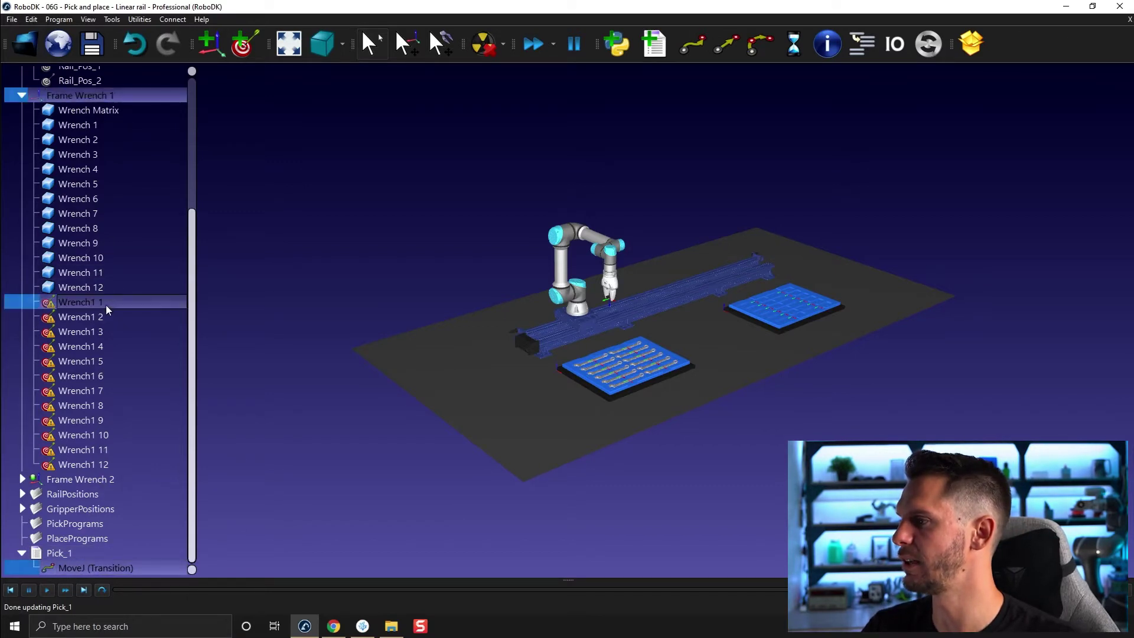
pyautogui.click(705, 50)
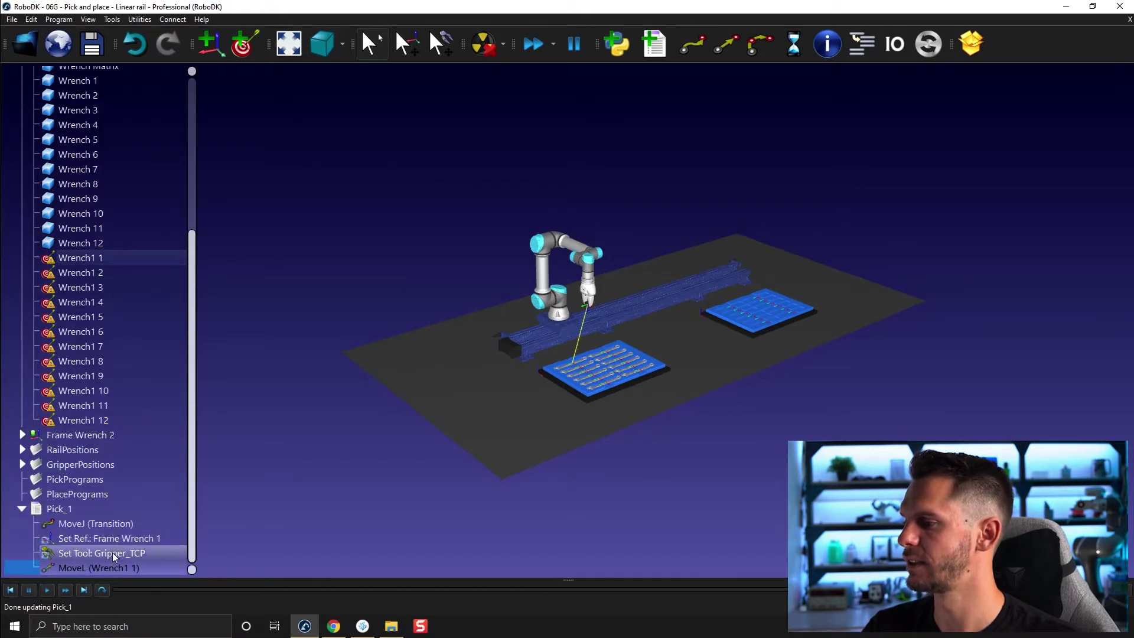
# Add a simulation event after the Wrench1 1 move attaching the nearest object to Gripper_TCP
pyautogui.click(107, 566)
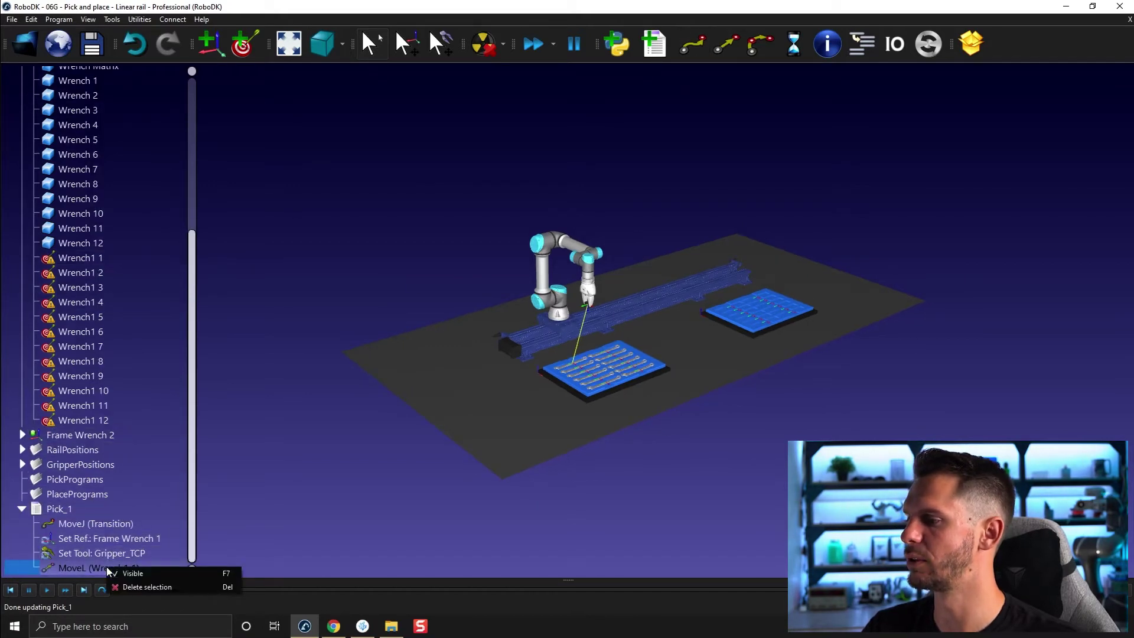
pyautogui.click(121, 569)
pyautogui.rightClick(126, 575)
pyautogui.moveTo(150, 552)
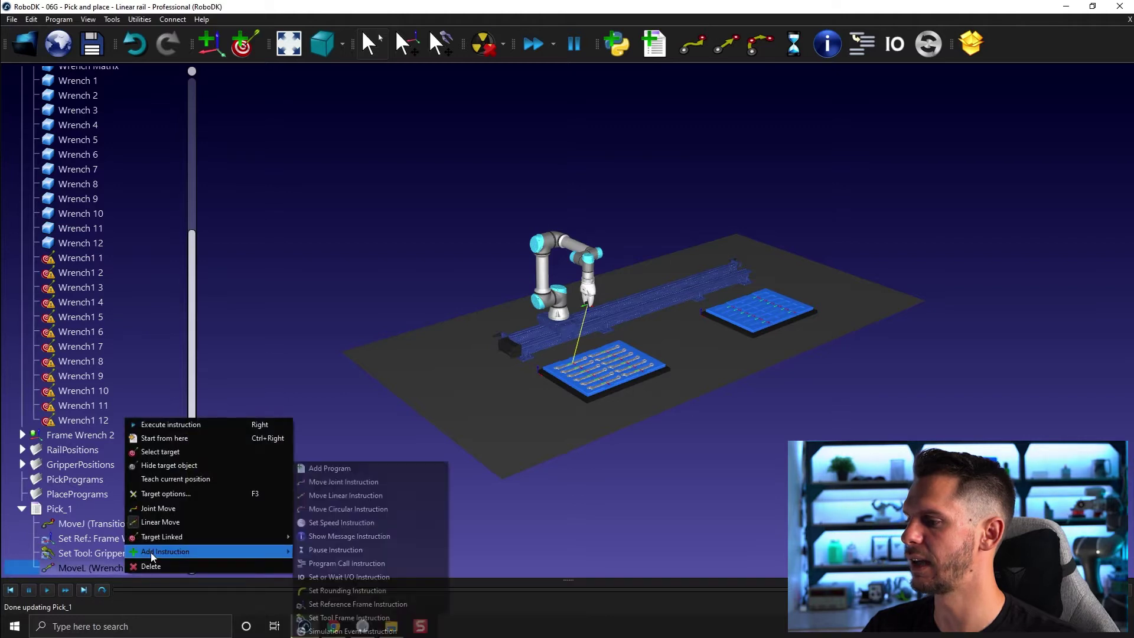
pyautogui.click(320, 632)
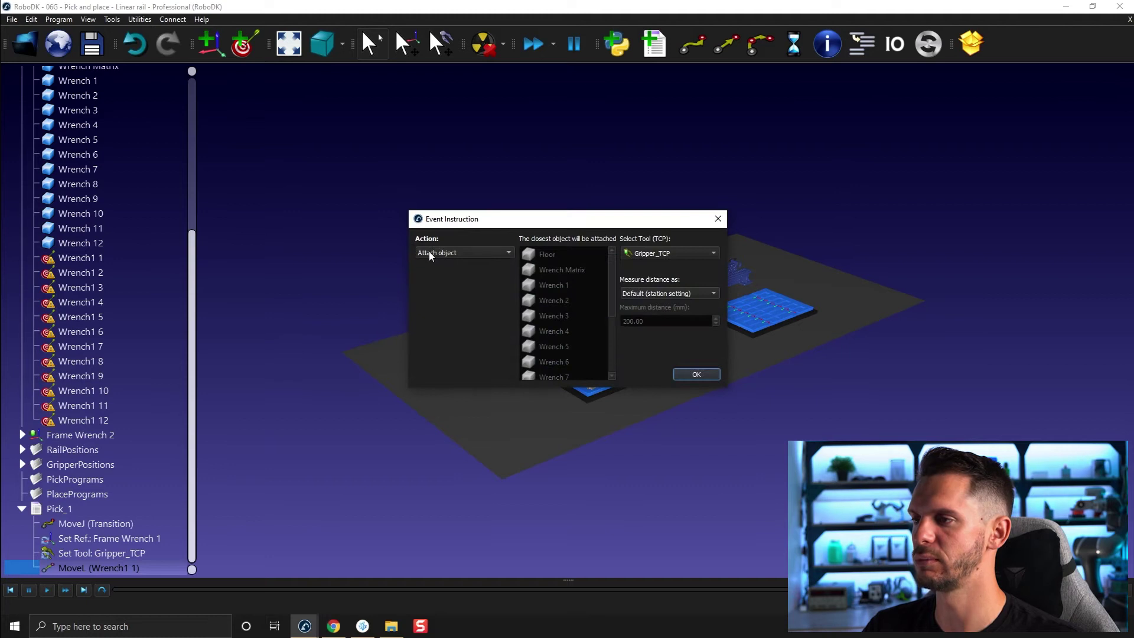
pyautogui.click(695, 375)
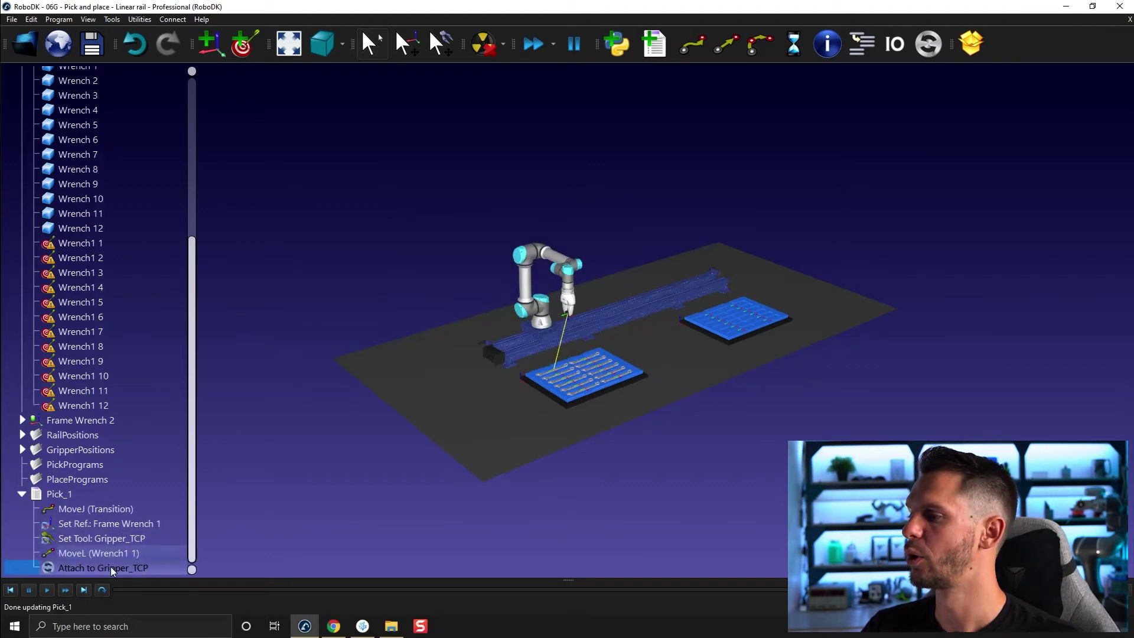
# Add a program call to Gripper_Close after the attach step
pyautogui.rightClick(111, 566)
pyautogui.moveTo(133, 601)
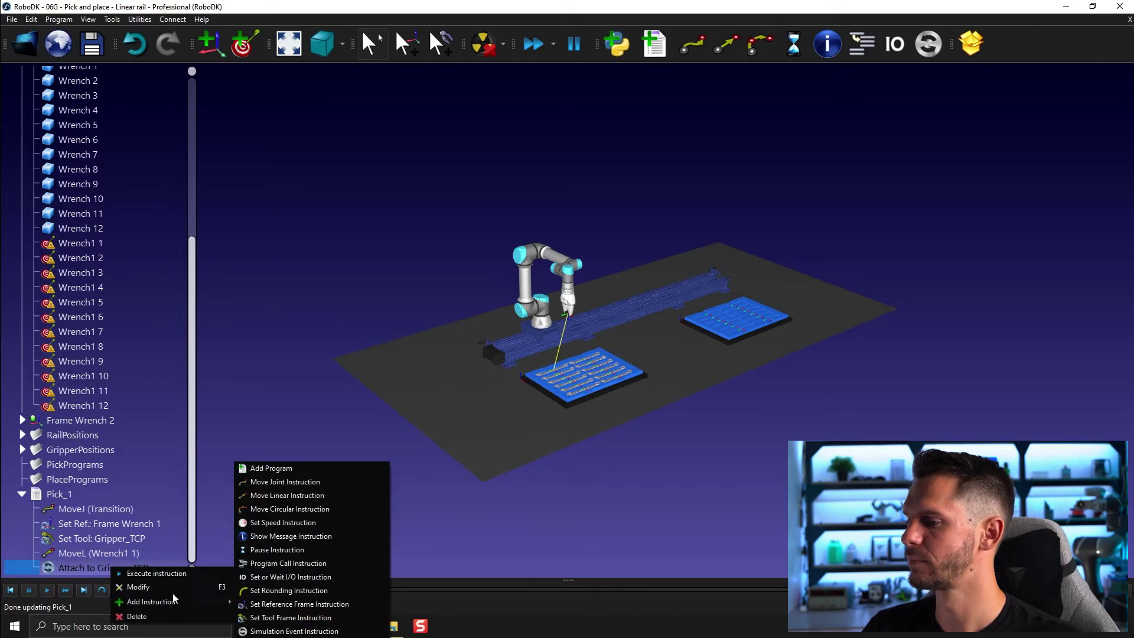
pyautogui.click(274, 563)
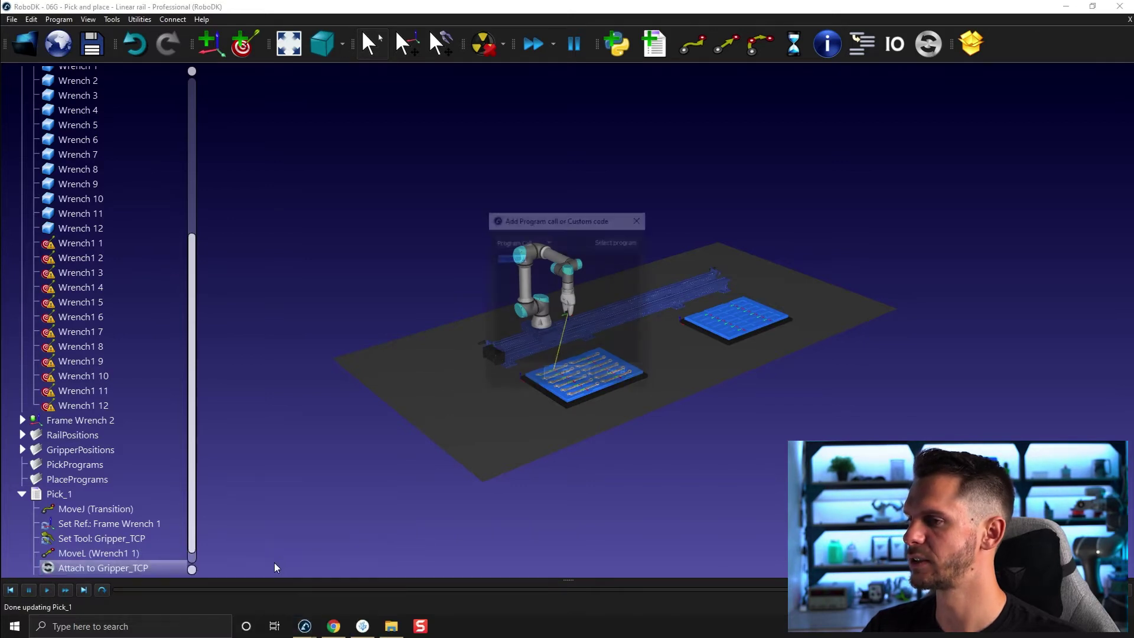
pyautogui.click(618, 241)
pyautogui.click(533, 276)
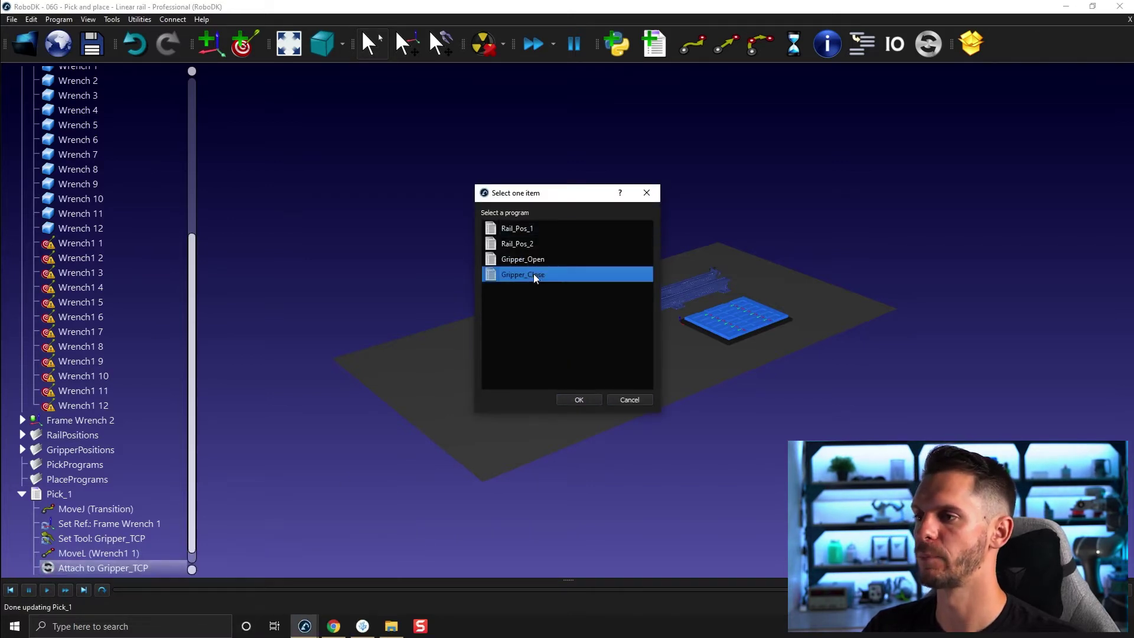
pyautogui.click(577, 401)
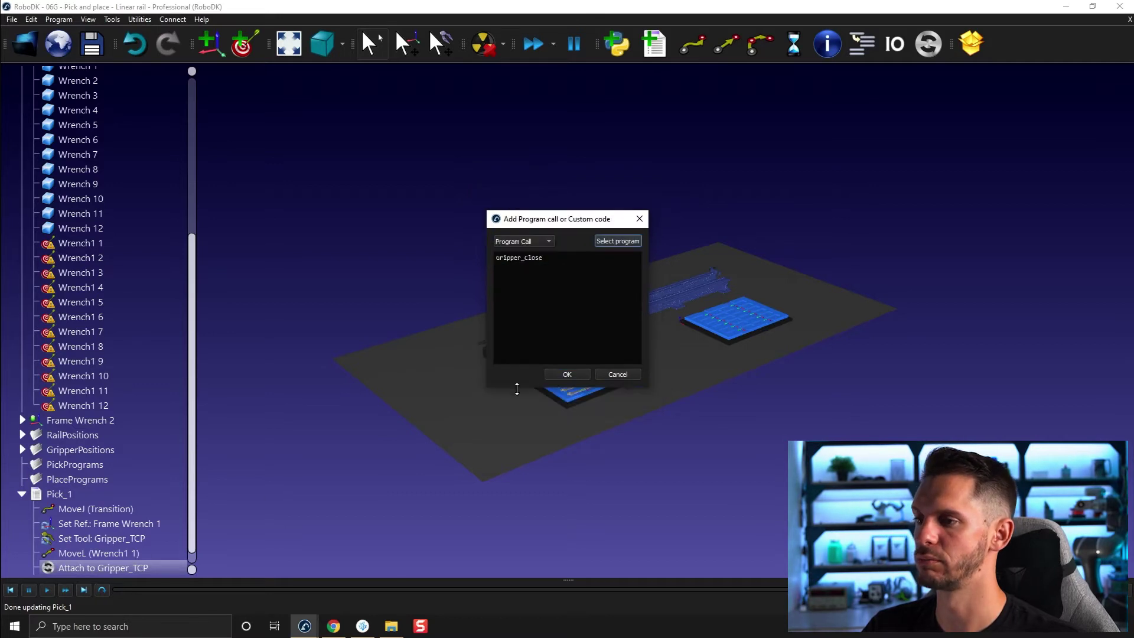
pyautogui.click(565, 374)
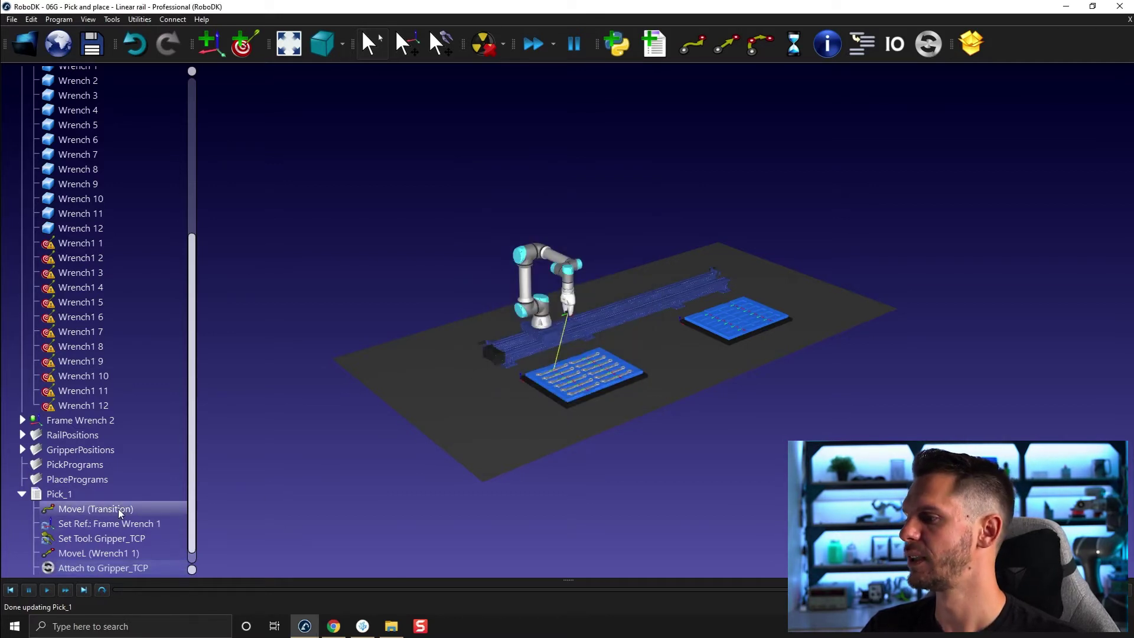
# Insert a Rail_Pos_1 program call and place the Transition joint move after it
pyautogui.rightClick(109, 506)
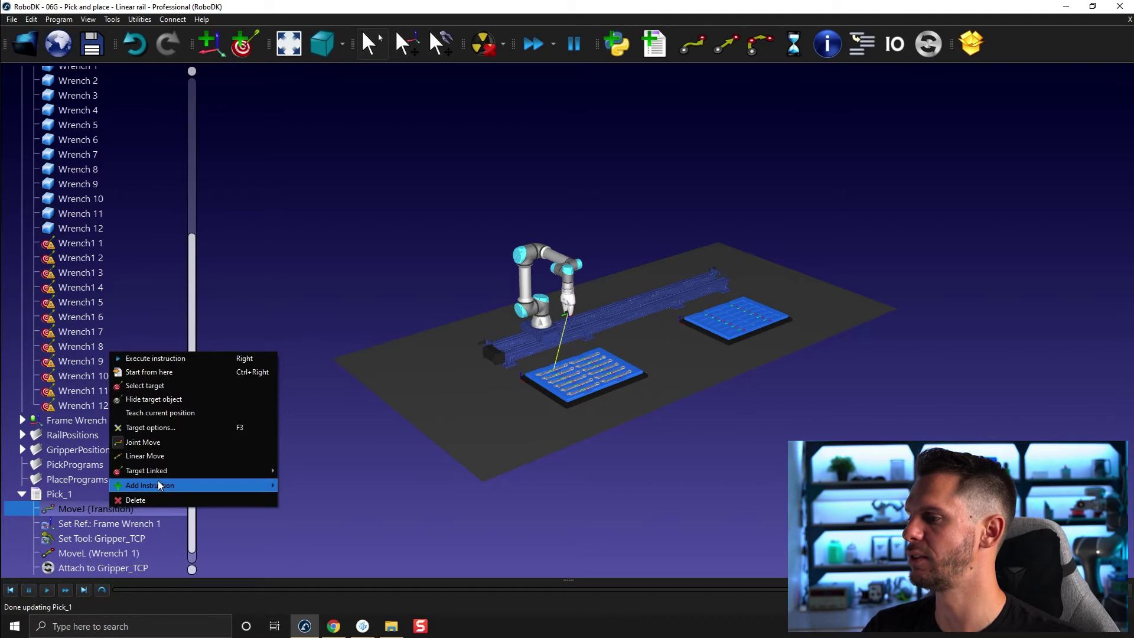
pyautogui.moveTo(247, 484)
pyautogui.click(333, 563)
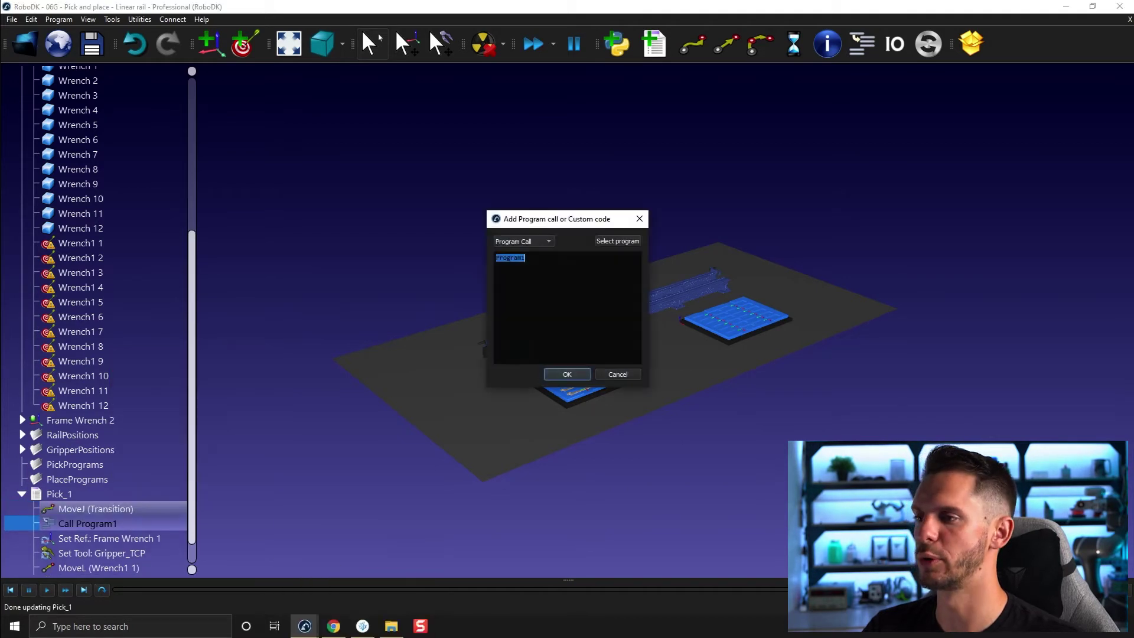
pyautogui.click(625, 238)
pyautogui.click(516, 227)
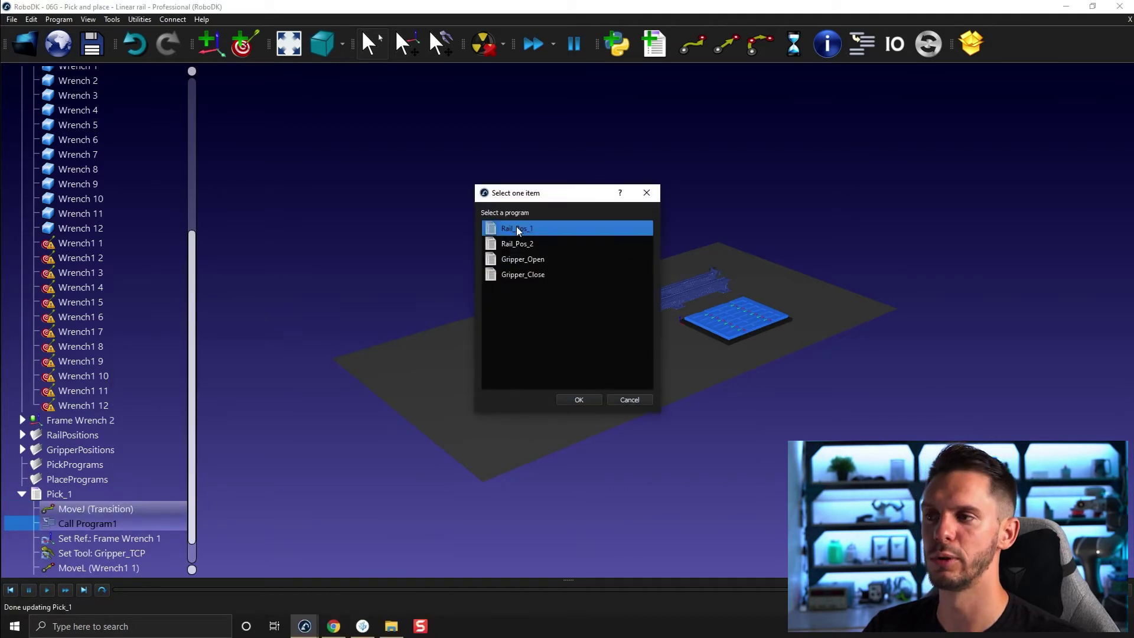
pyautogui.click(581, 400)
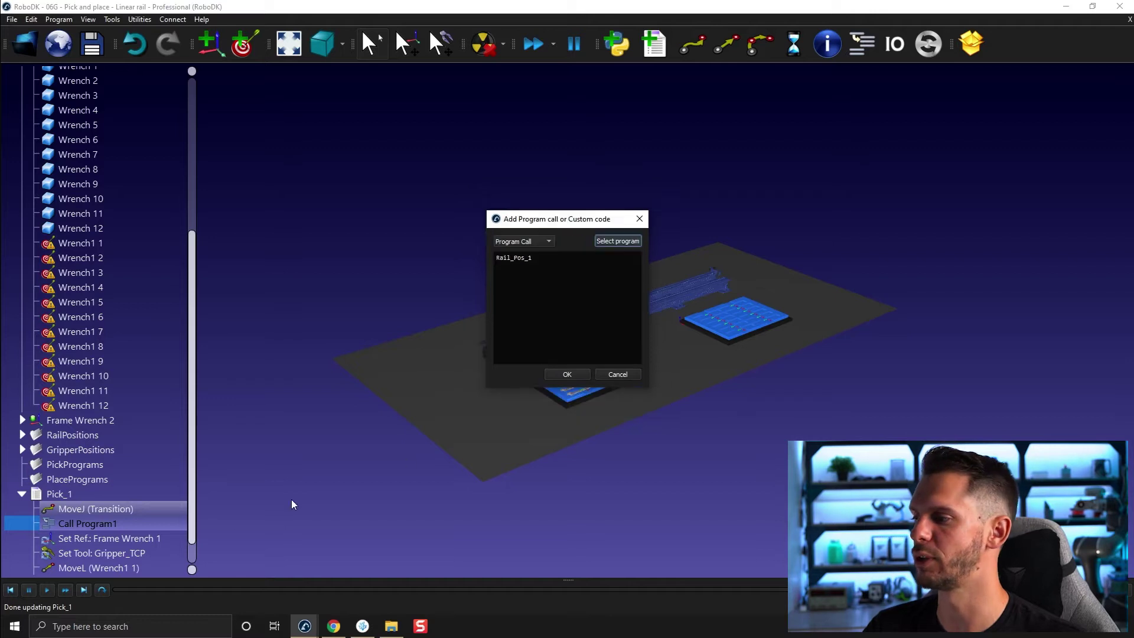
pyautogui.click(567, 374)
pyautogui.moveTo(71, 508); pyautogui.dragTo(77, 527)
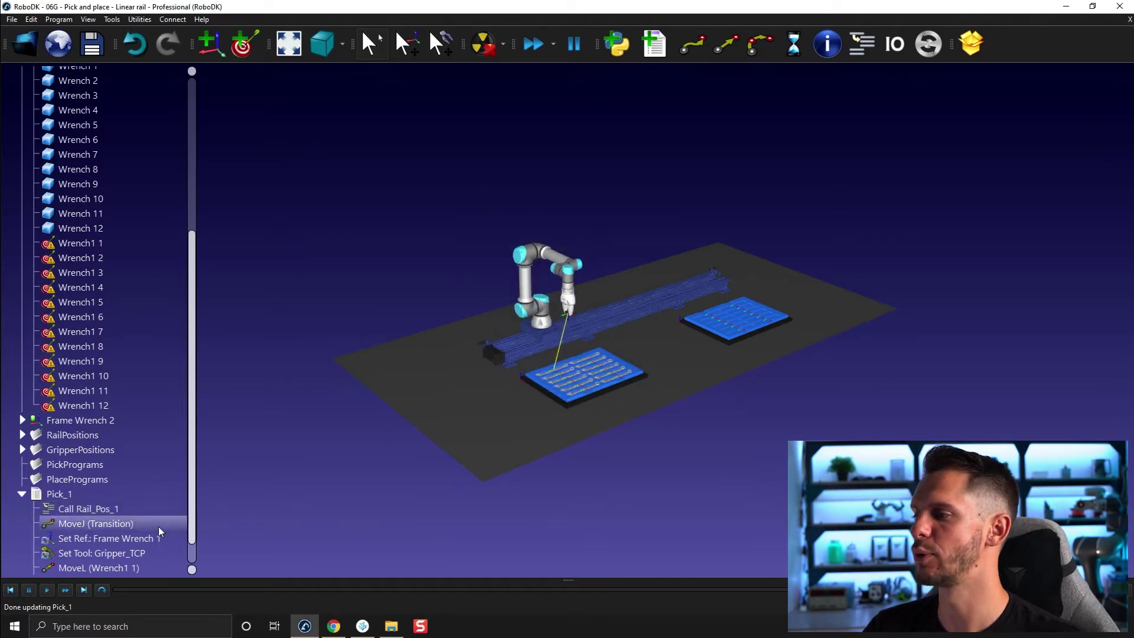
# Zoom into the cell, check the Transition move and Gripper_Close call, then collapse Pick_1
pyautogui.scroll(-2, 108, 509)
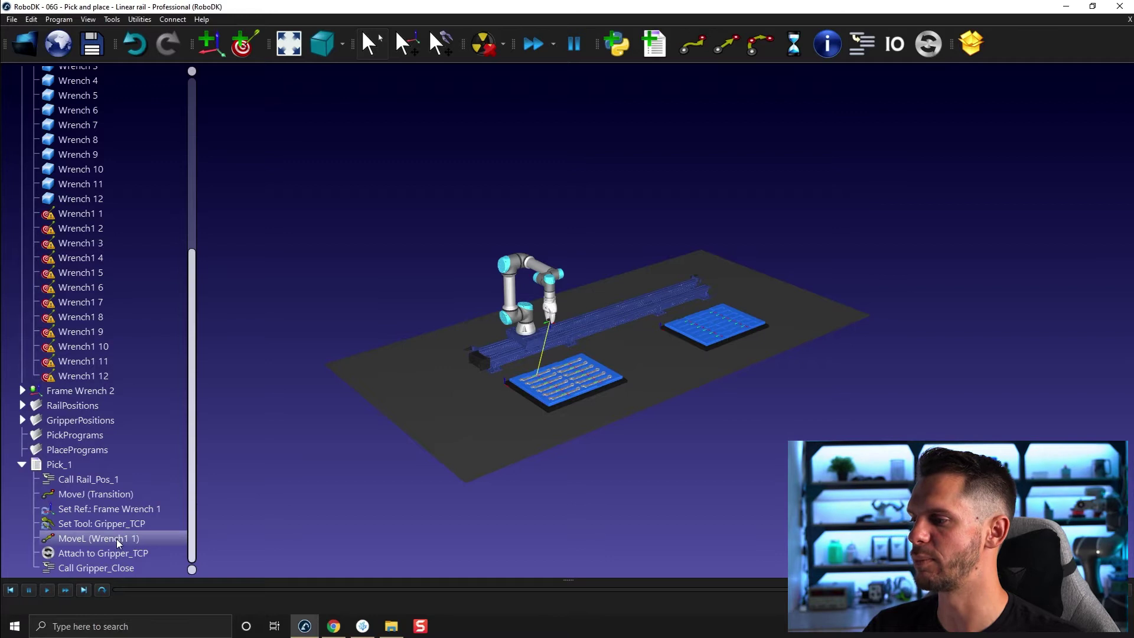
pyautogui.scroll(4, 523, 379)
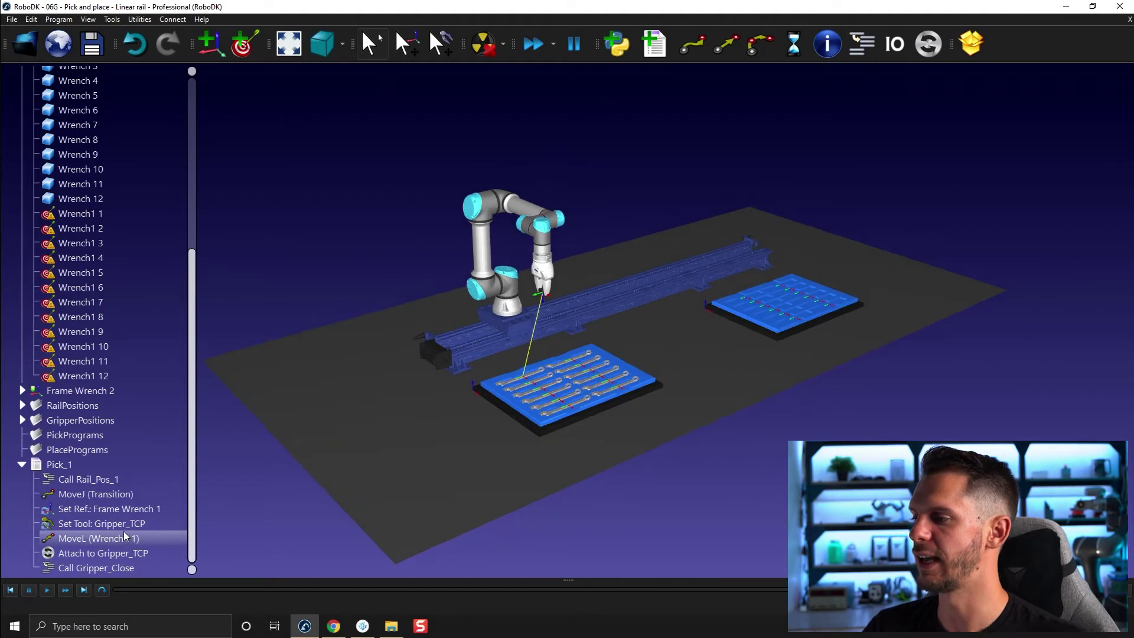
pyautogui.click(120, 497)
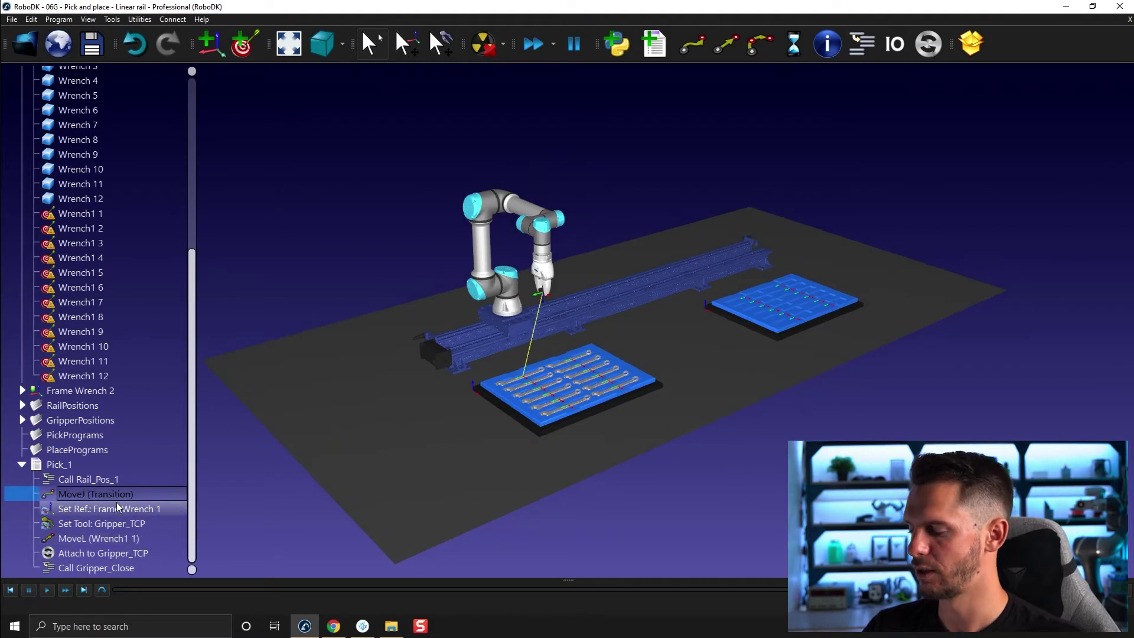
pyautogui.click(119, 565)
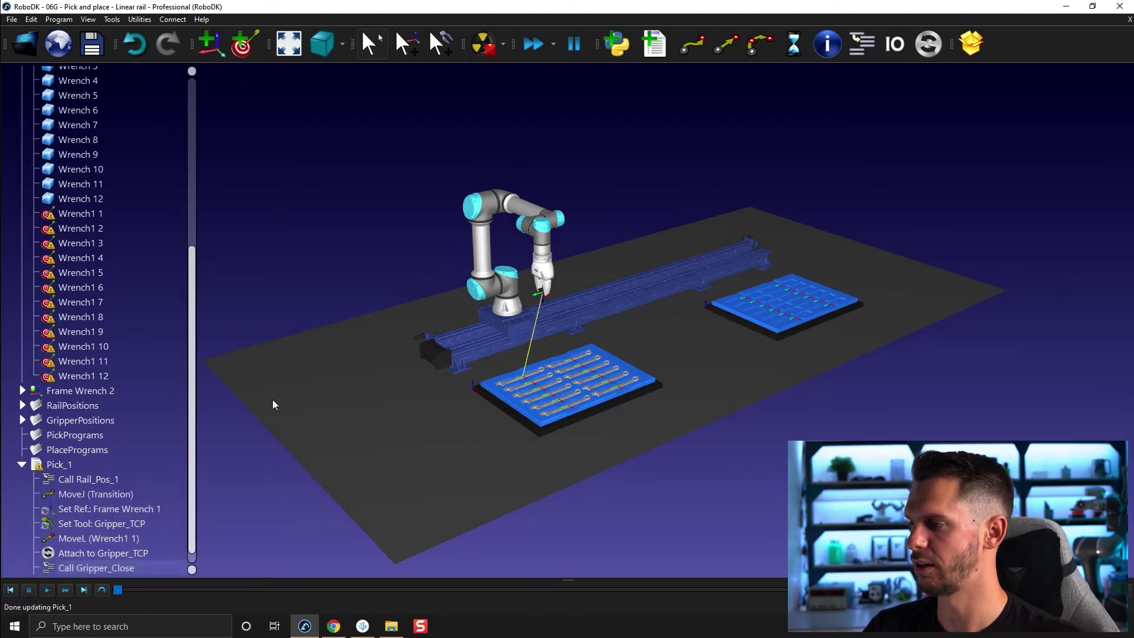
pyautogui.scroll(-4, 274, 399)
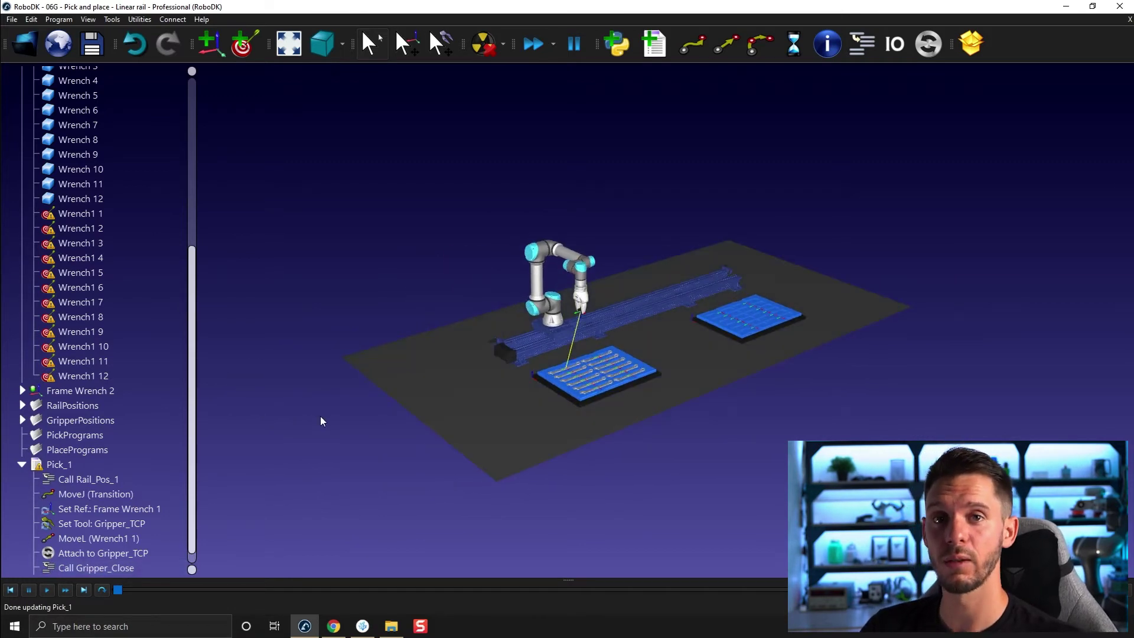
pyautogui.click(22, 465)
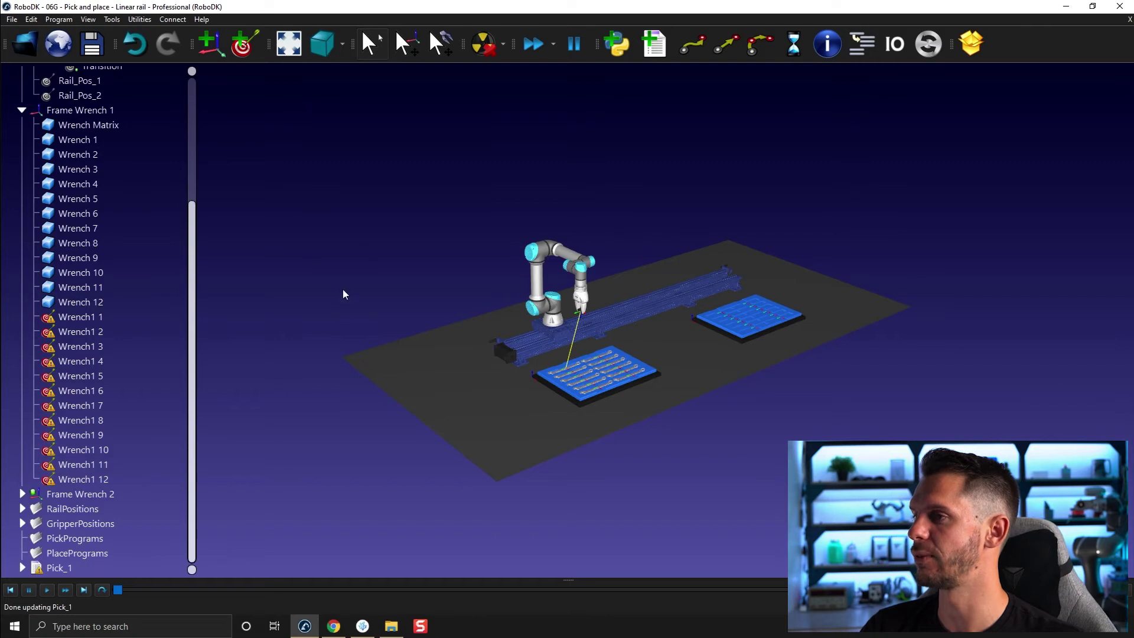
# Create a new program and name it ReplaceObjects
pyautogui.click(651, 48)
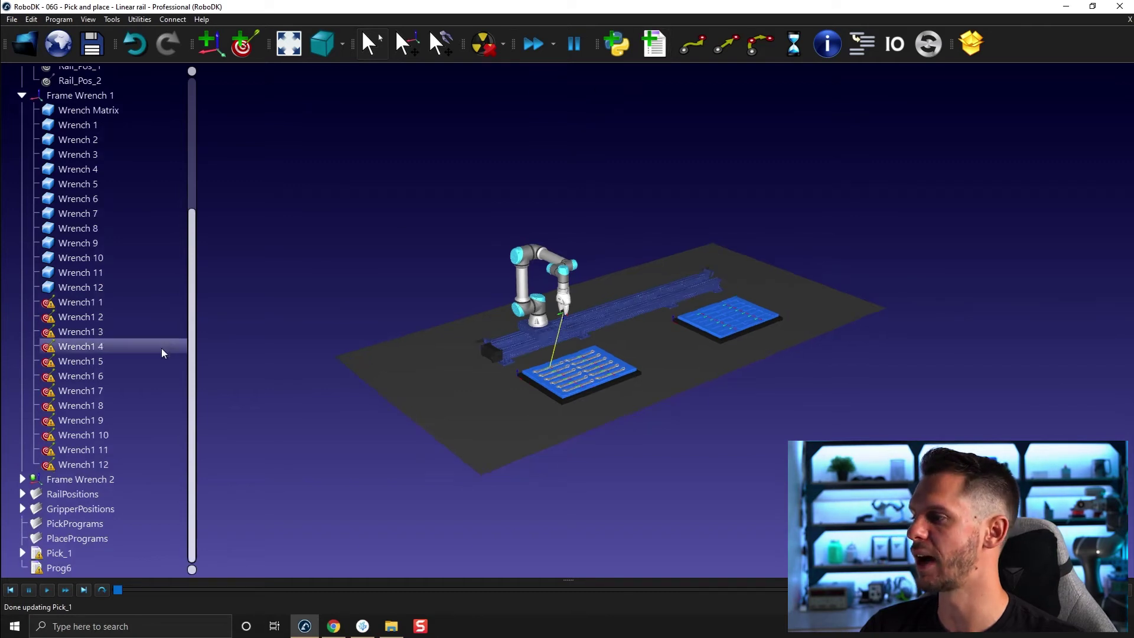
pyautogui.click(84, 562)
pyautogui.click(87, 565)
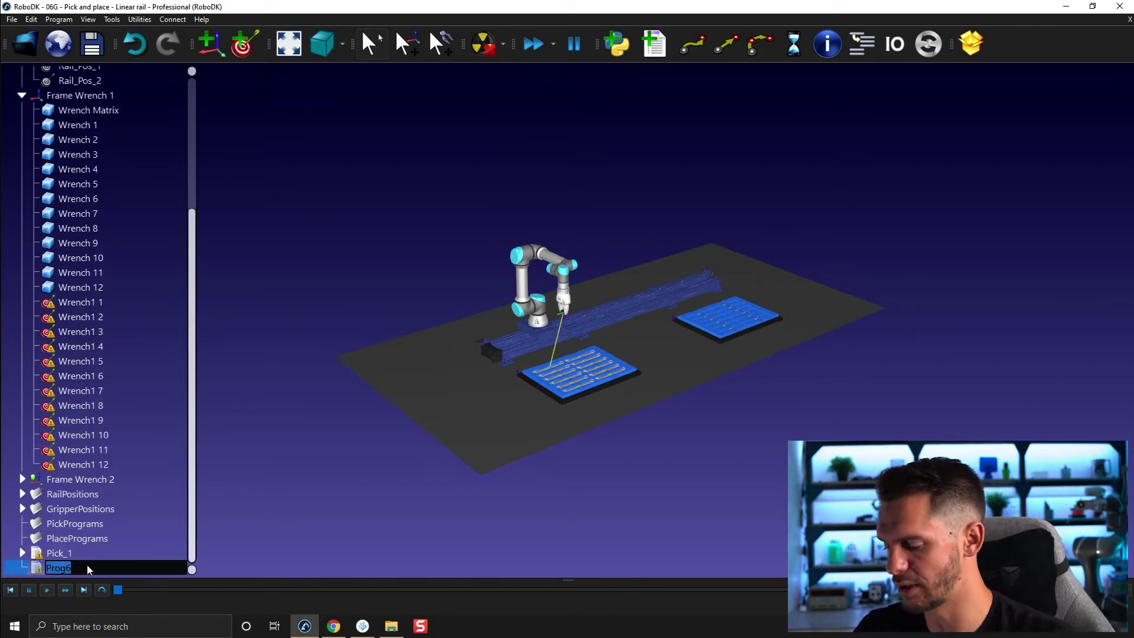
pyautogui.write('Replace')
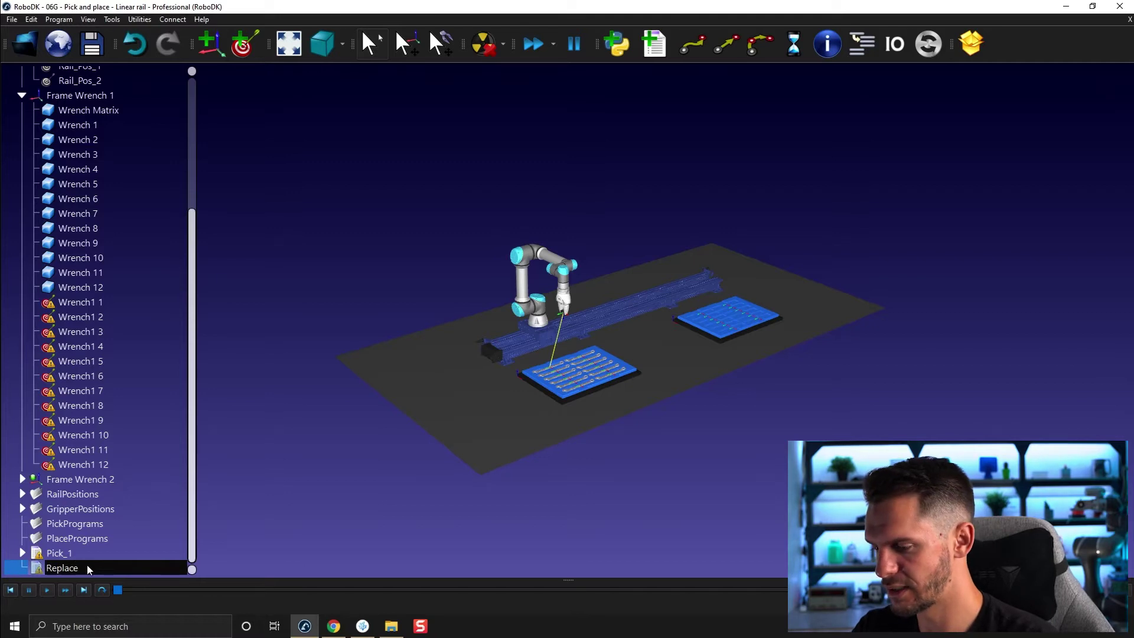
pyautogui.write('_')
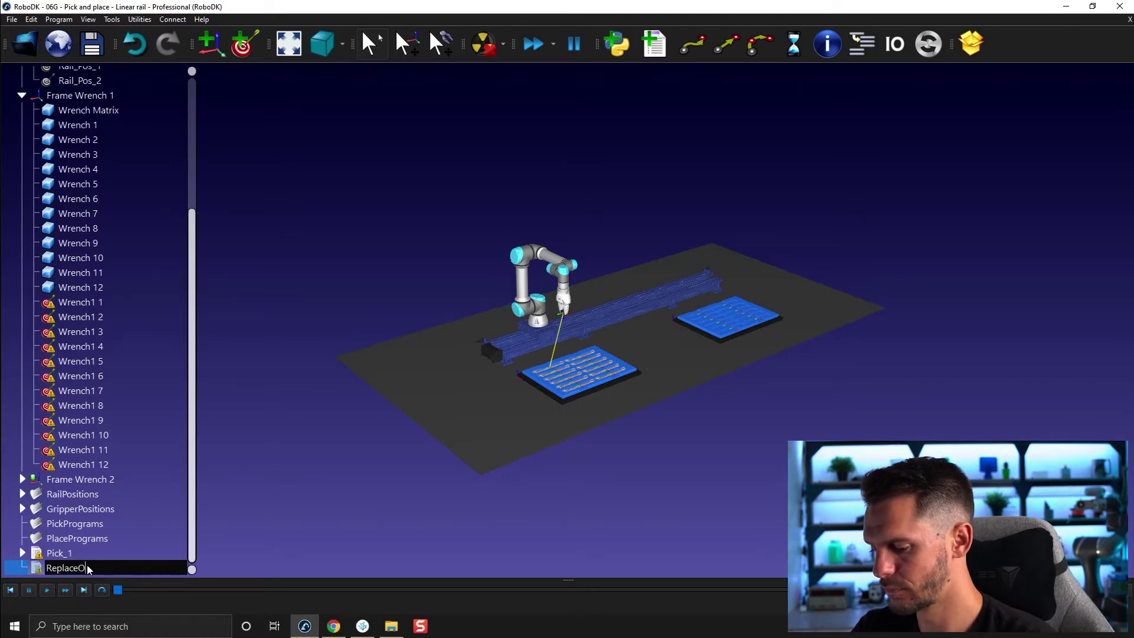
pyautogui.write('bjects')
pyautogui.press('Return')
# Add a relative Set object position event for Wrench 1–12 and Wrench Matrix
pyautogui.rightClick(87, 565)
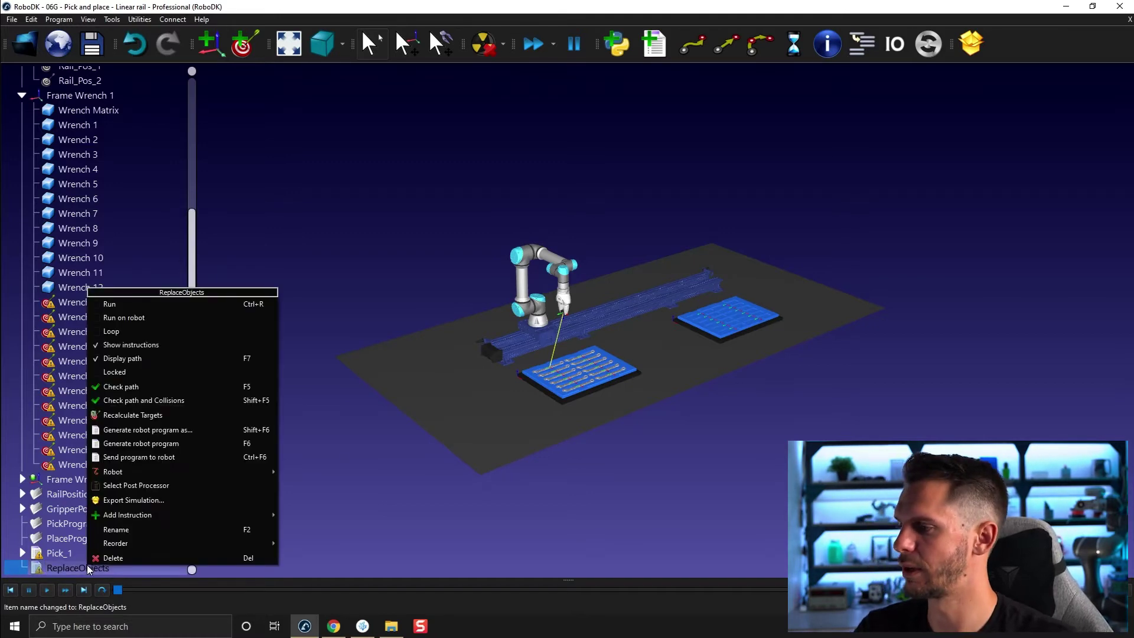
pyautogui.moveTo(159, 514)
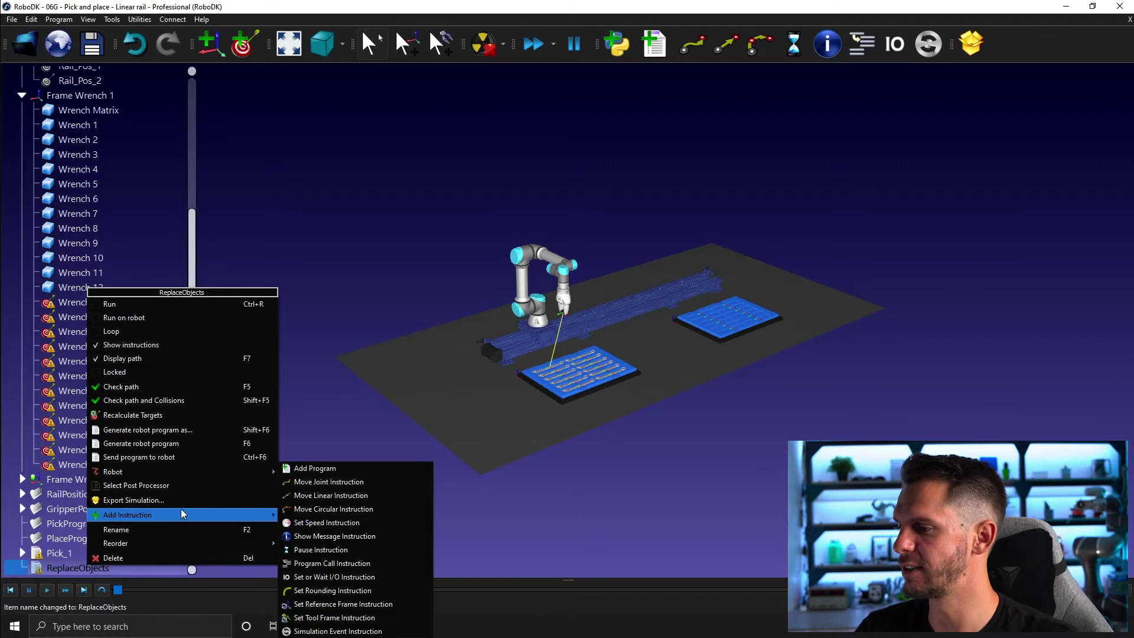
pyautogui.click(337, 631)
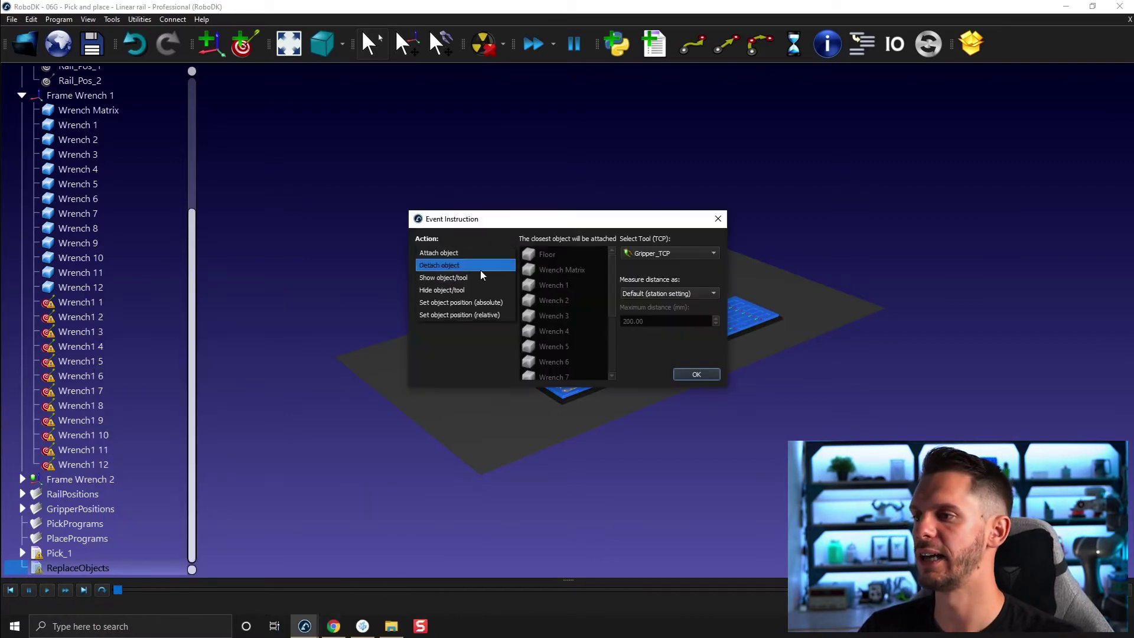
pyautogui.click(488, 303)
pyautogui.click(484, 314)
pyautogui.click(484, 312)
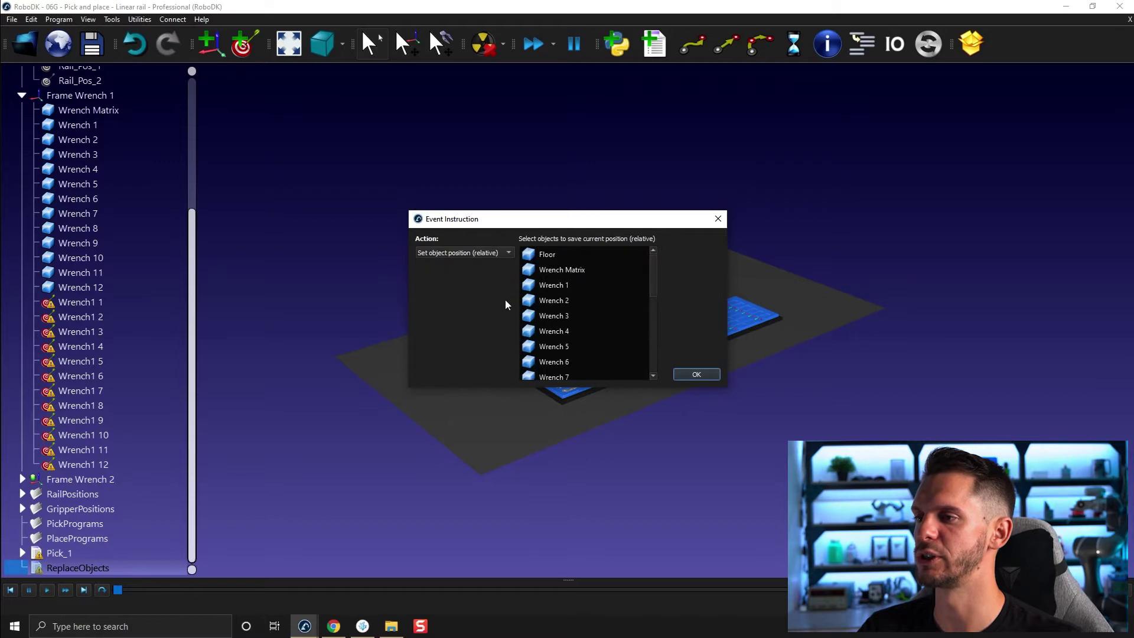
pyautogui.scroll(-4, 581, 275)
pyautogui.click(583, 285)
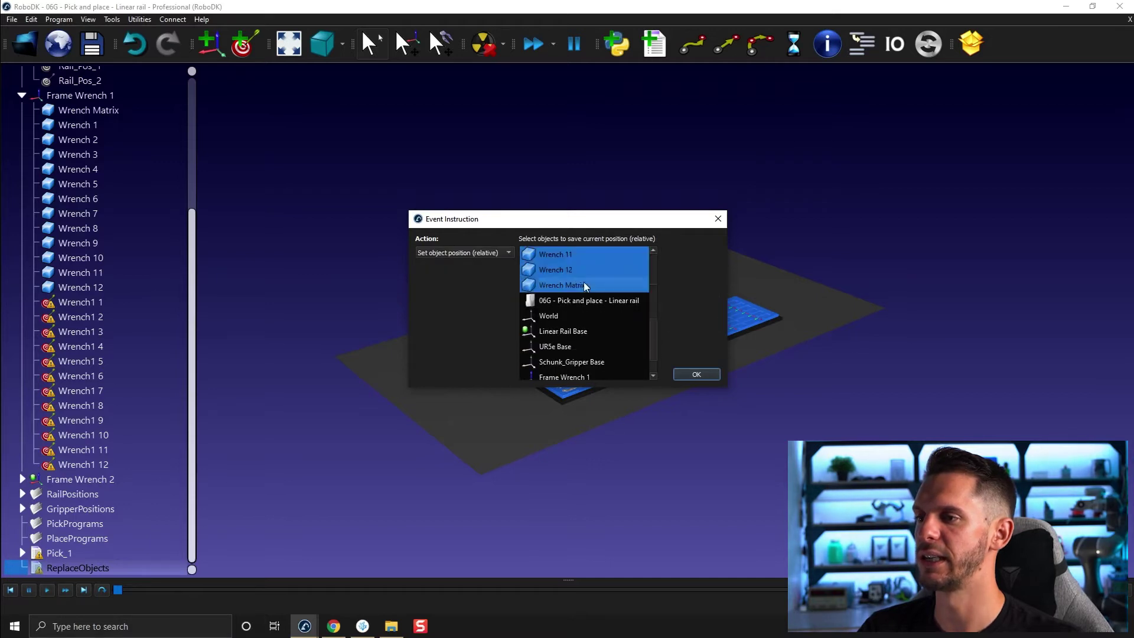
pyautogui.scroll(-1, 584, 282)
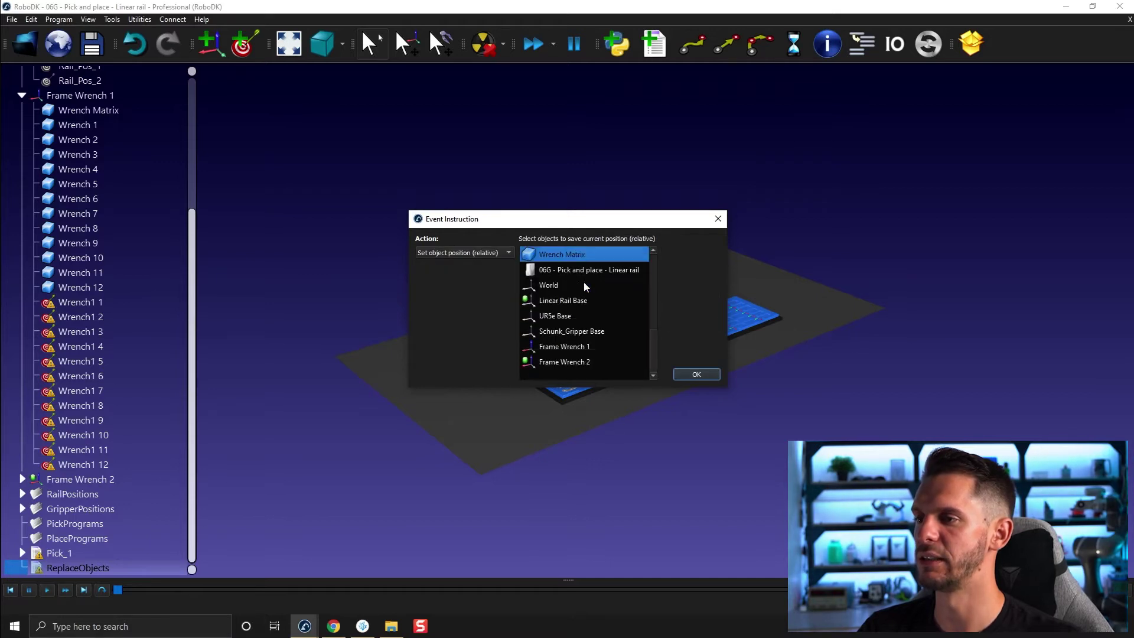
pyautogui.click(697, 374)
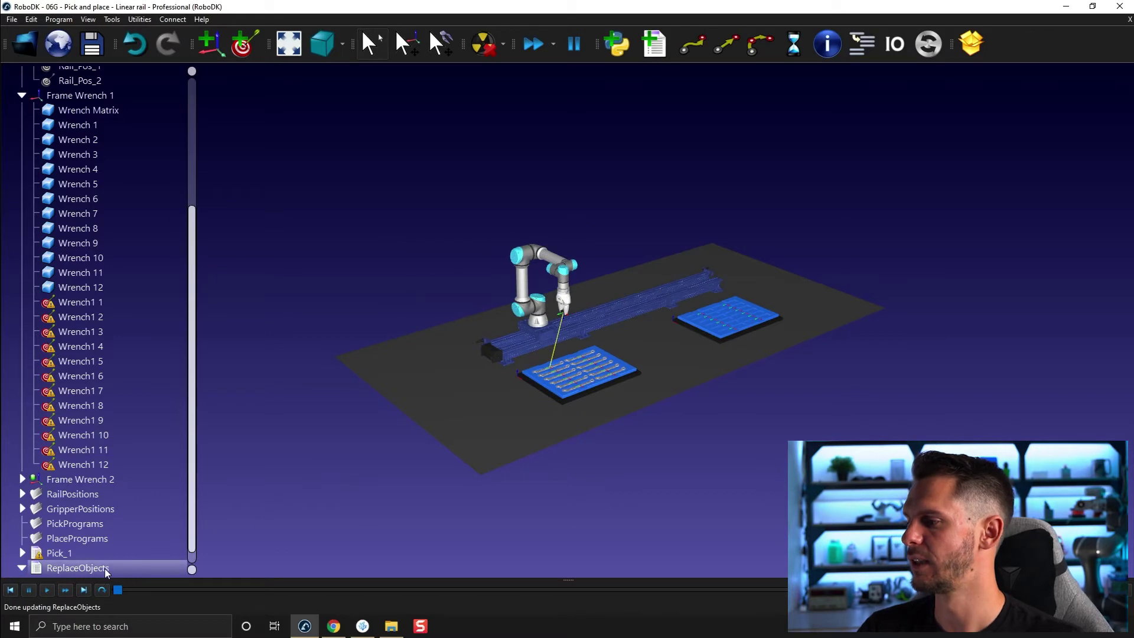
# Change Pick_1's final Transition move from joint to linear
pyautogui.doubleClick(62, 554)
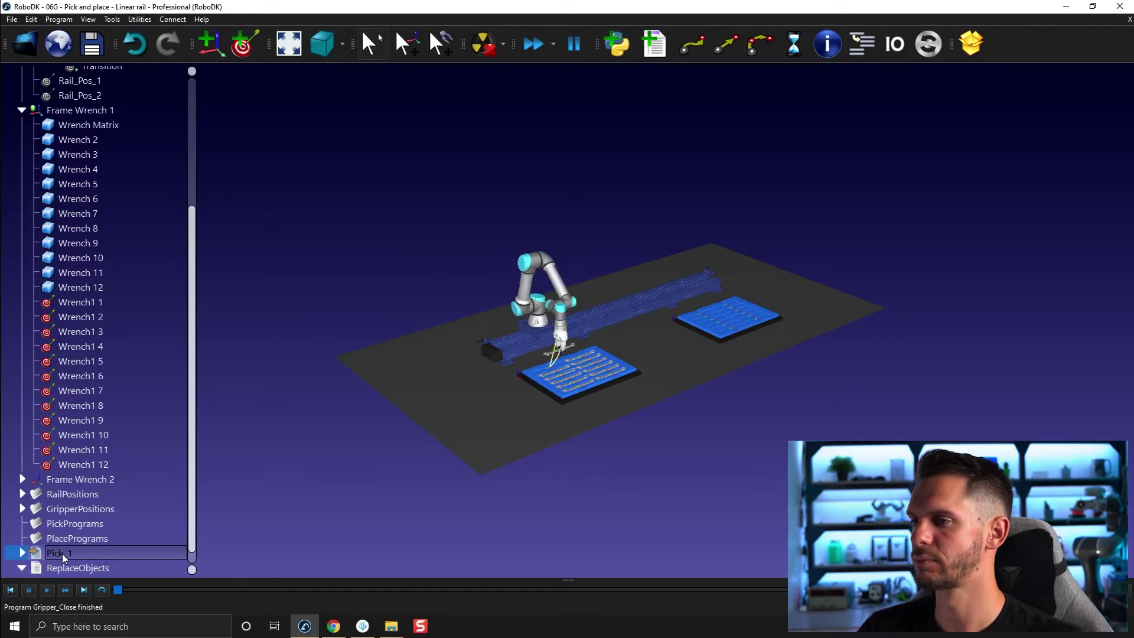
pyautogui.click(22, 553)
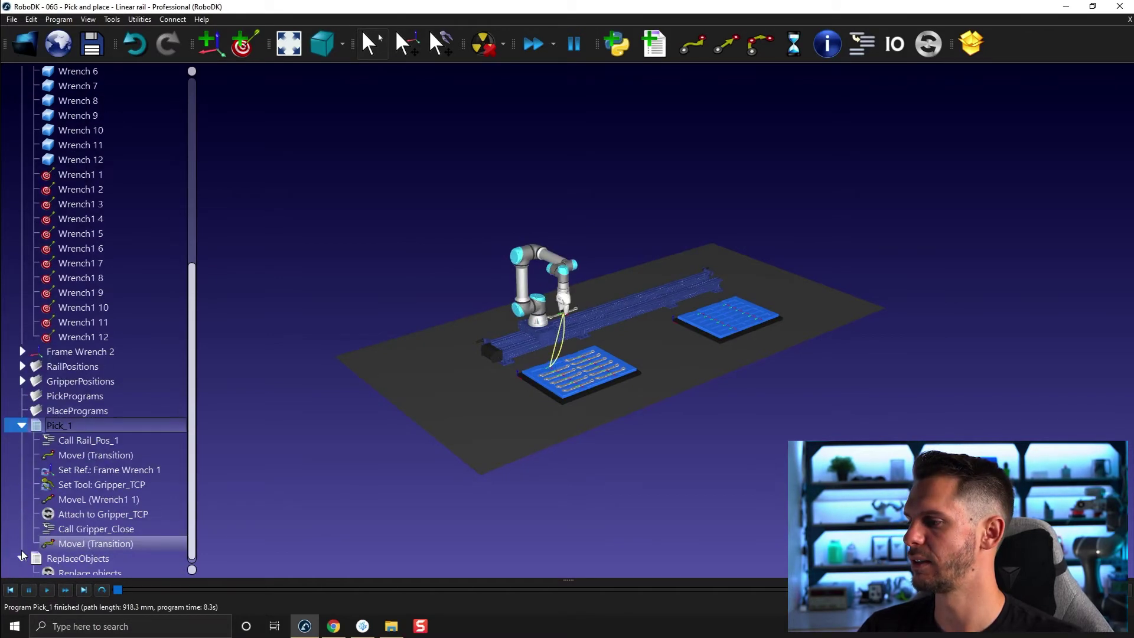
pyautogui.rightClick(61, 545)
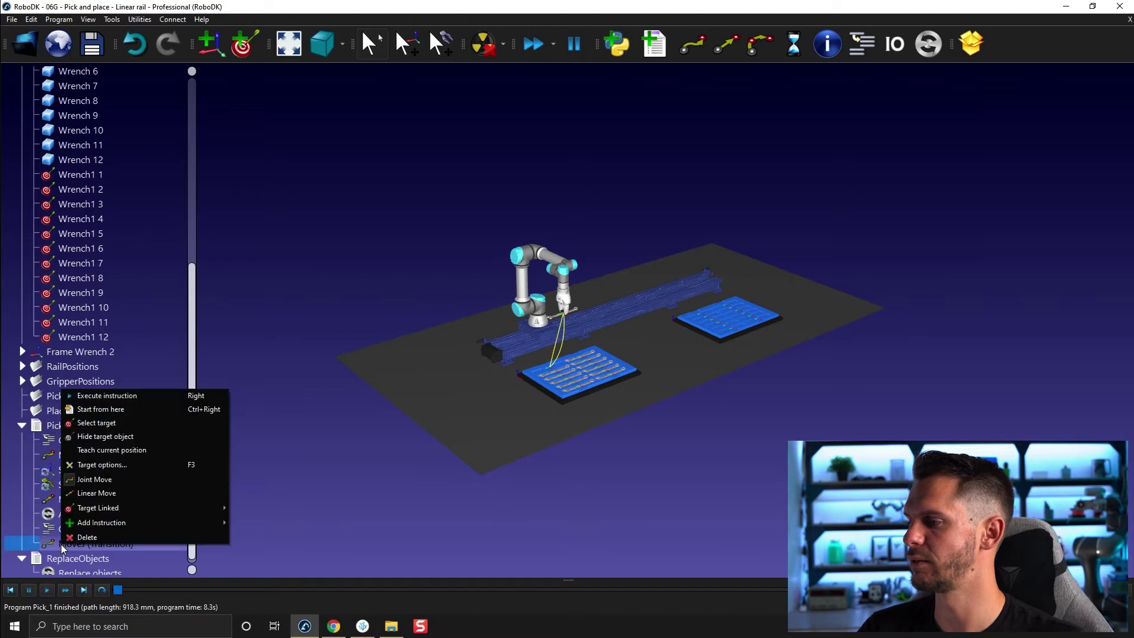
pyautogui.click(89, 495)
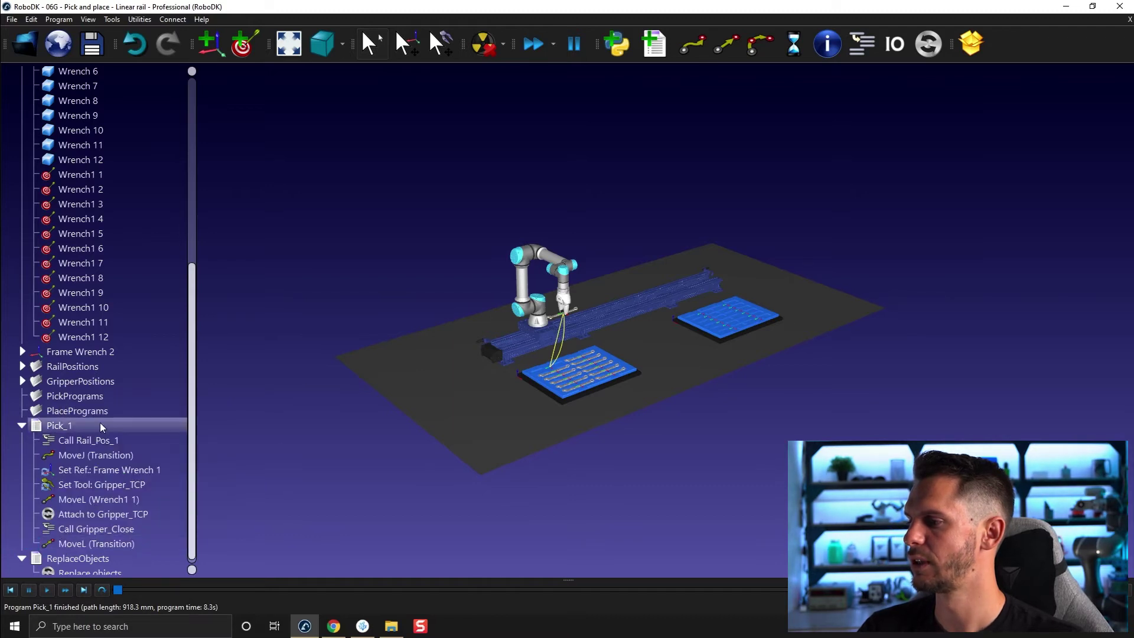
# Run ReplaceObjects, then simulate Pick_1 to lift the first wrench, and collapse Pick_1
pyautogui.doubleClick(69, 562)
pyautogui.doubleClick(70, 423)
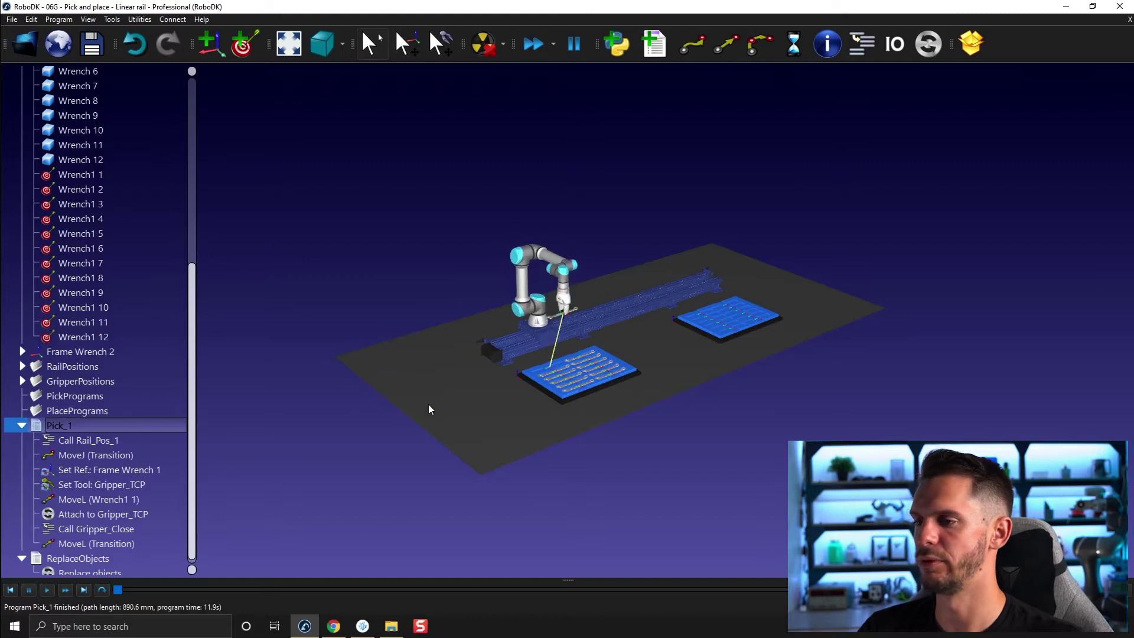
pyautogui.scroll(6, 551, 354)
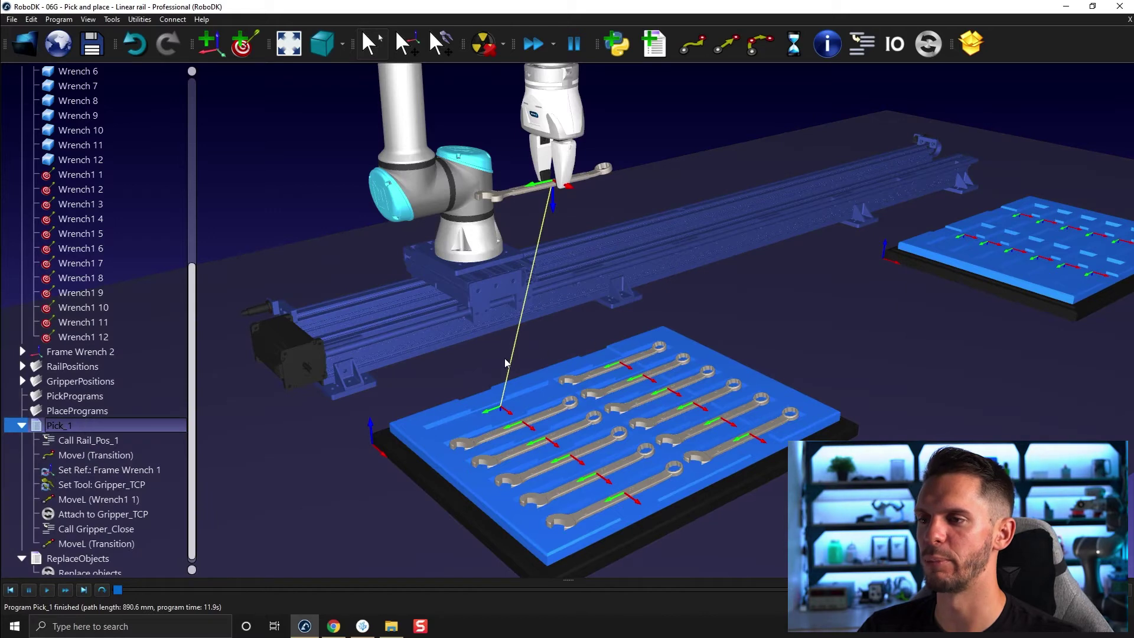
pyautogui.scroll(-6, 524, 335)
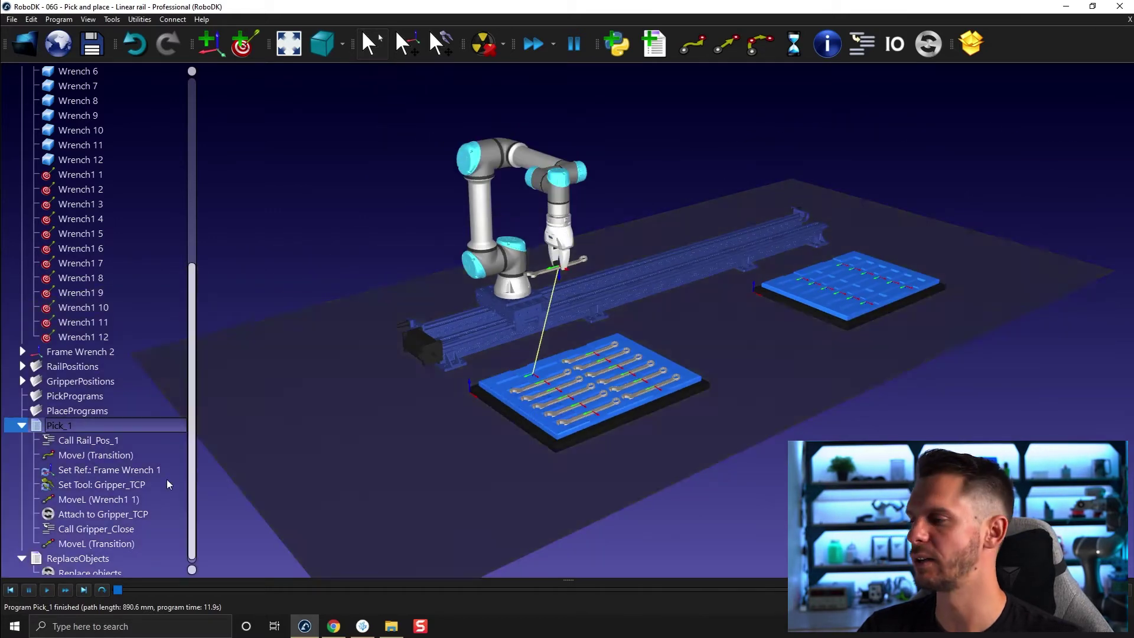
pyautogui.click(22, 426)
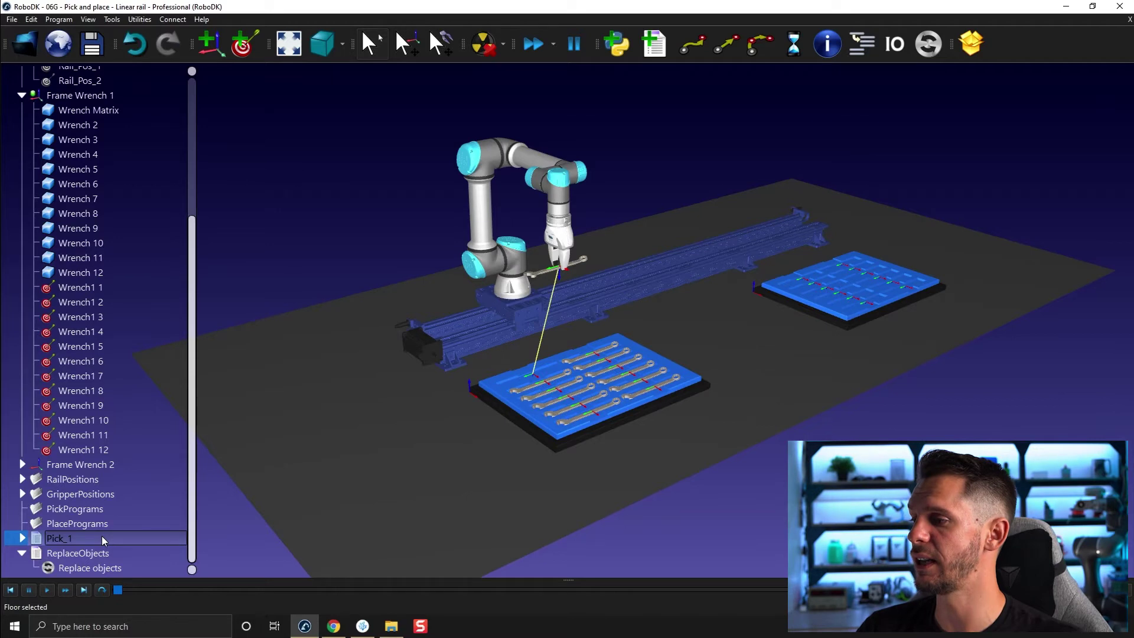
# Move ReplaceObjects above RailPositions in the station tree
pyautogui.scroll(5, 102, 536)
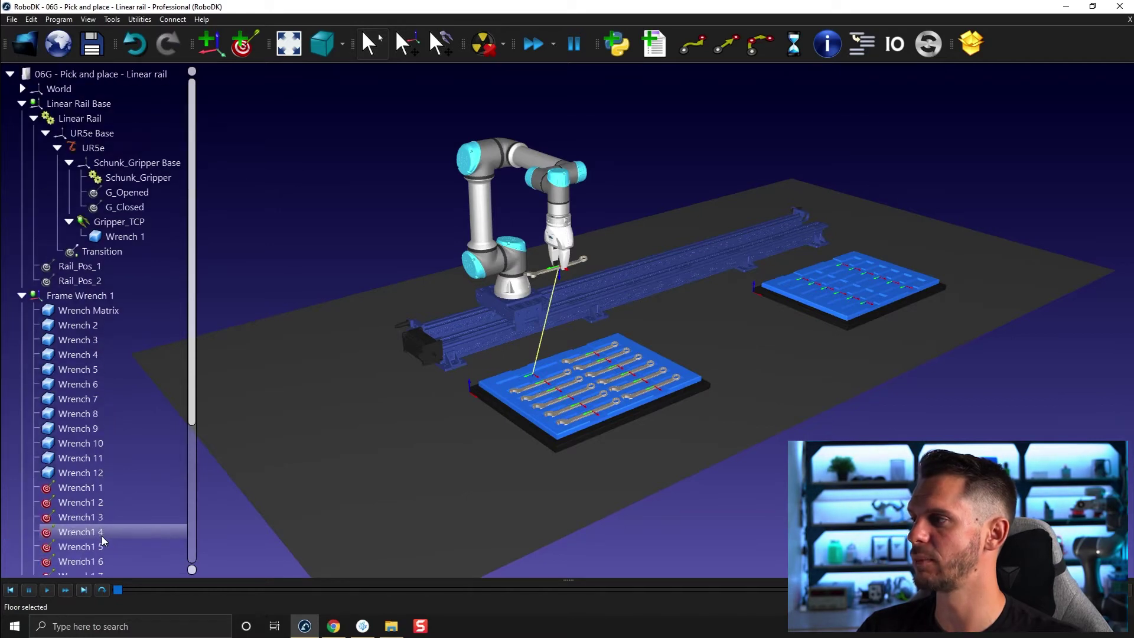
pyautogui.click(147, 73)
pyautogui.scroll(-3, 440, 228)
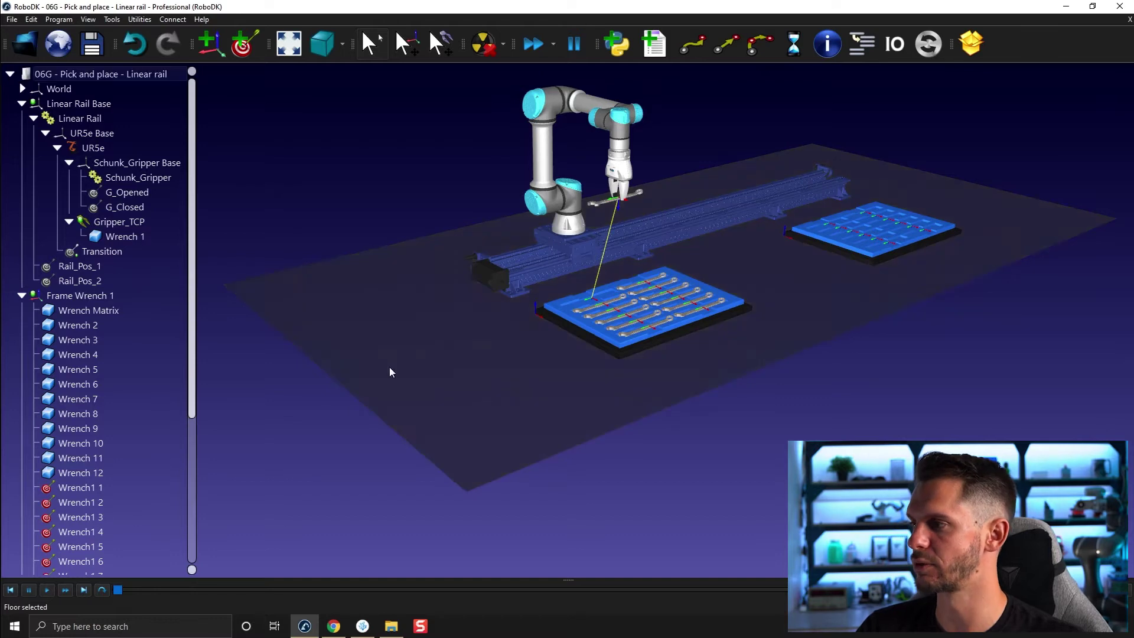
pyautogui.scroll(-6, 129, 393)
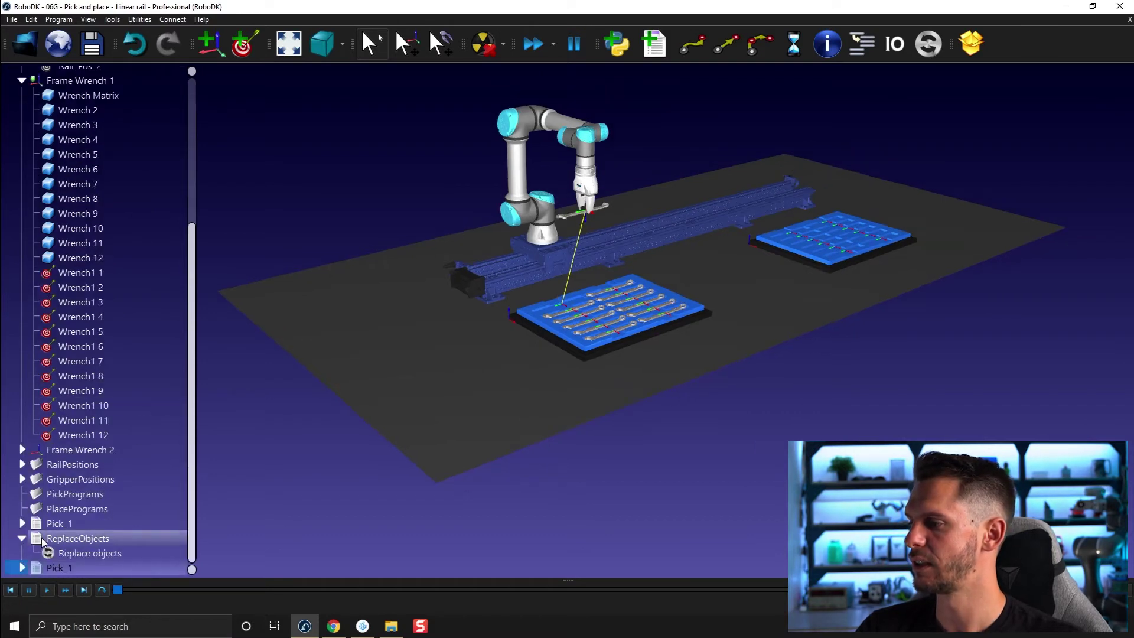
pyautogui.moveTo(43, 542); pyautogui.dragTo(65, 458)
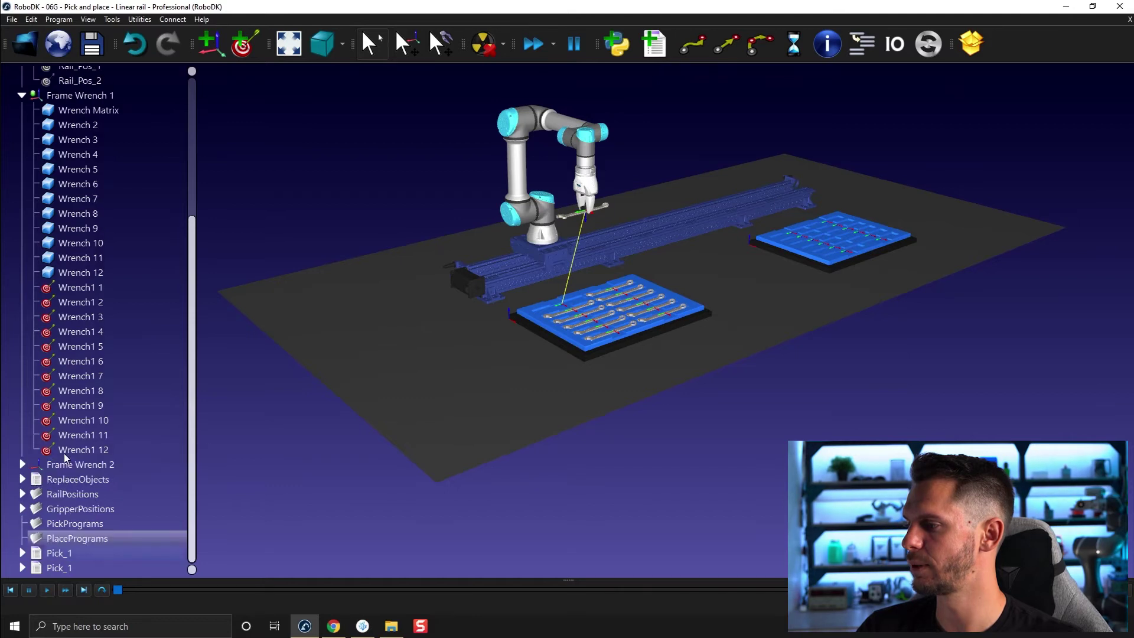
# Select the two Pick_1 programs and paste two more copies twice, giving six
pyautogui.click(76, 552)
pyautogui.keyDown('shift'); pyautogui.click(76, 567); pyautogui.keyUp('shift')
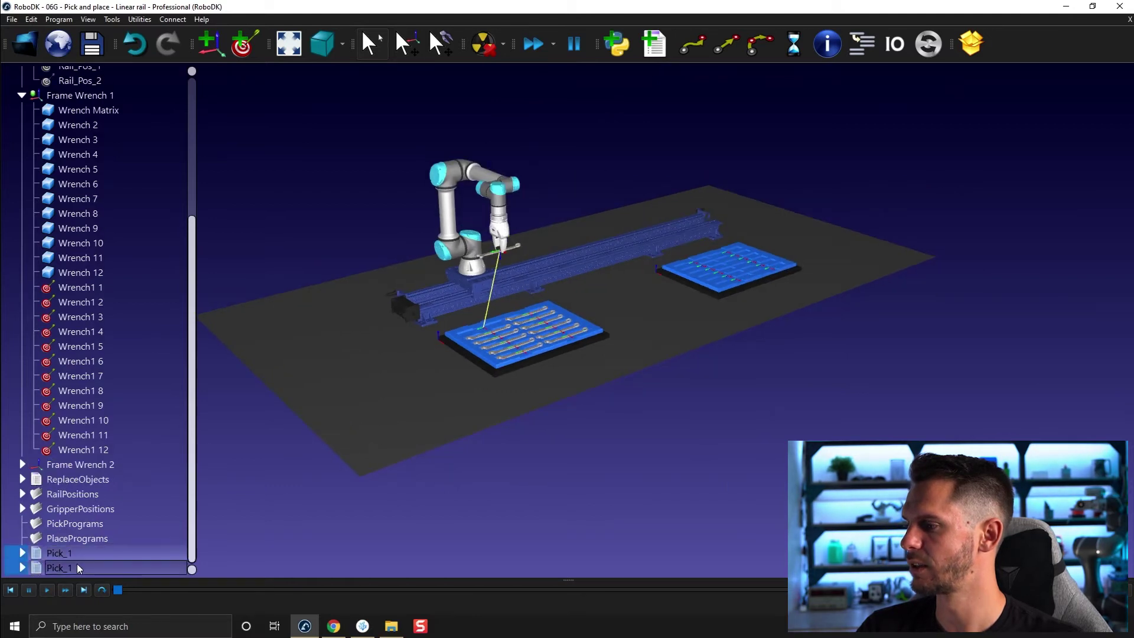
pyautogui.click(21, 95)
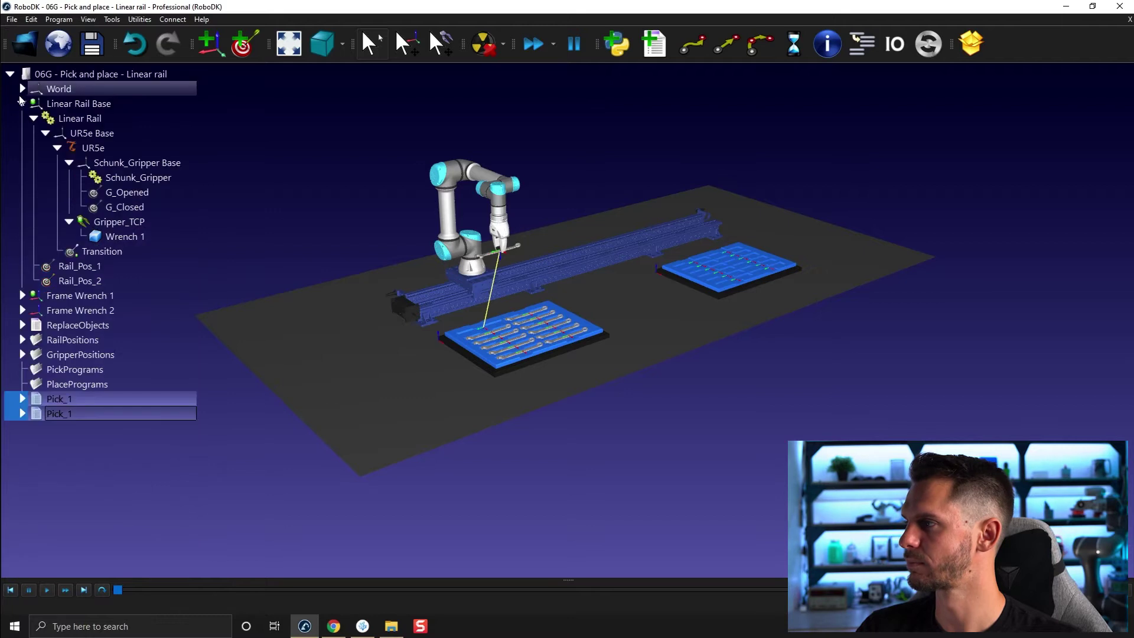
pyautogui.hotkey('ctrl', 'v')
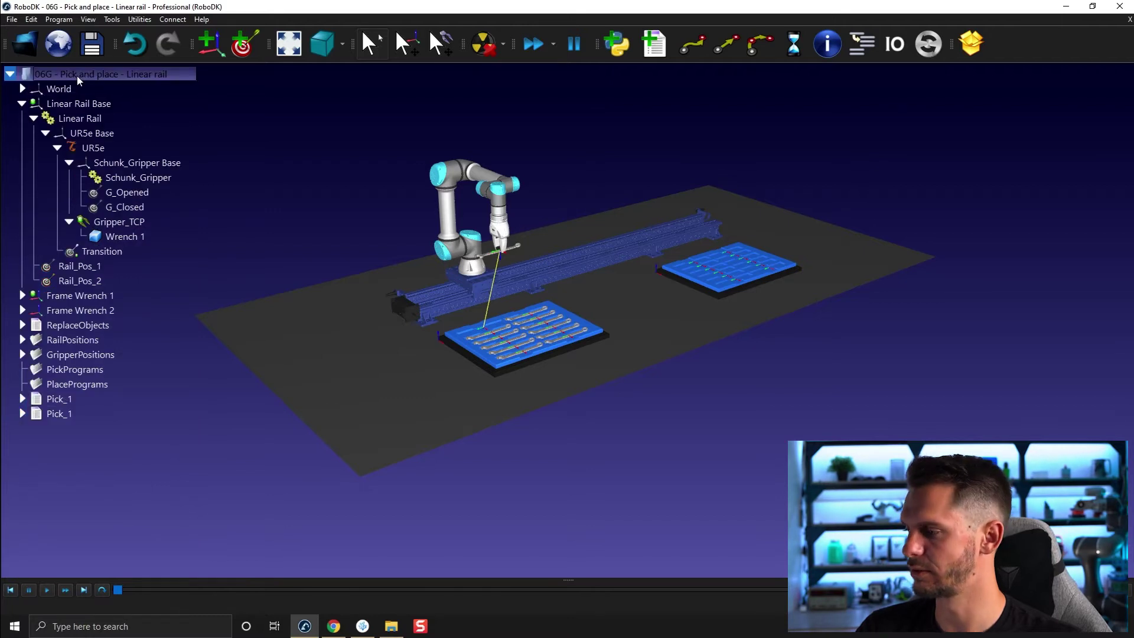
pyautogui.hotkey('ctrl', 'v')
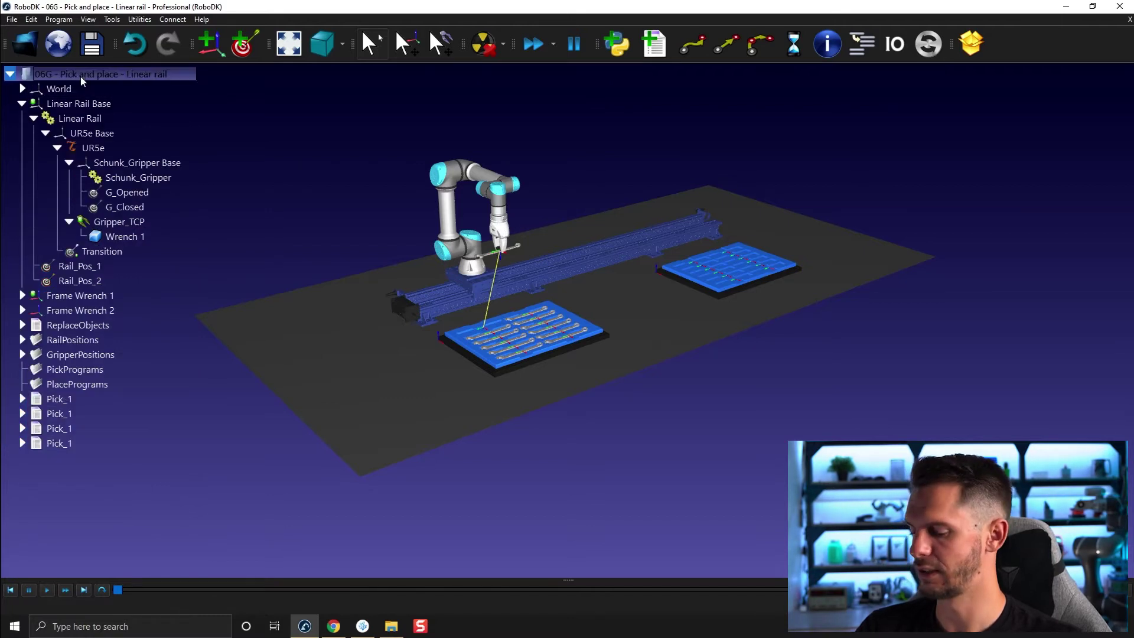
# Paste all six Pick_1 programs onto the station root to reach twelve copies
pyautogui.click(76, 400)
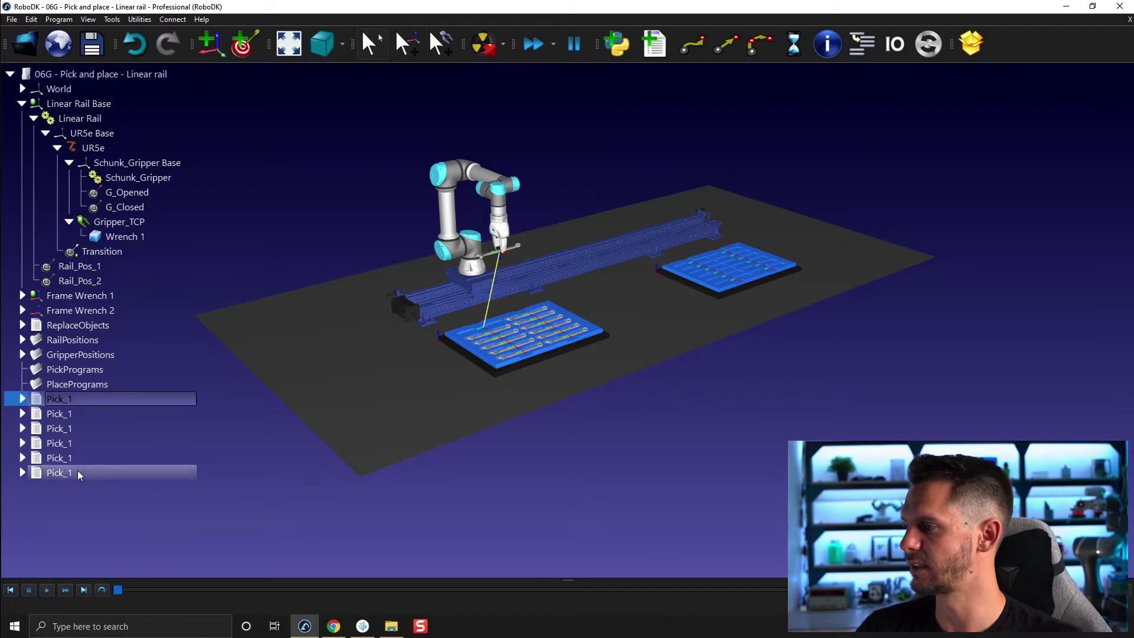
pyautogui.keyDown('shift'); pyautogui.click(77, 470); pyautogui.keyUp('shift')
pyautogui.click(129, 74)
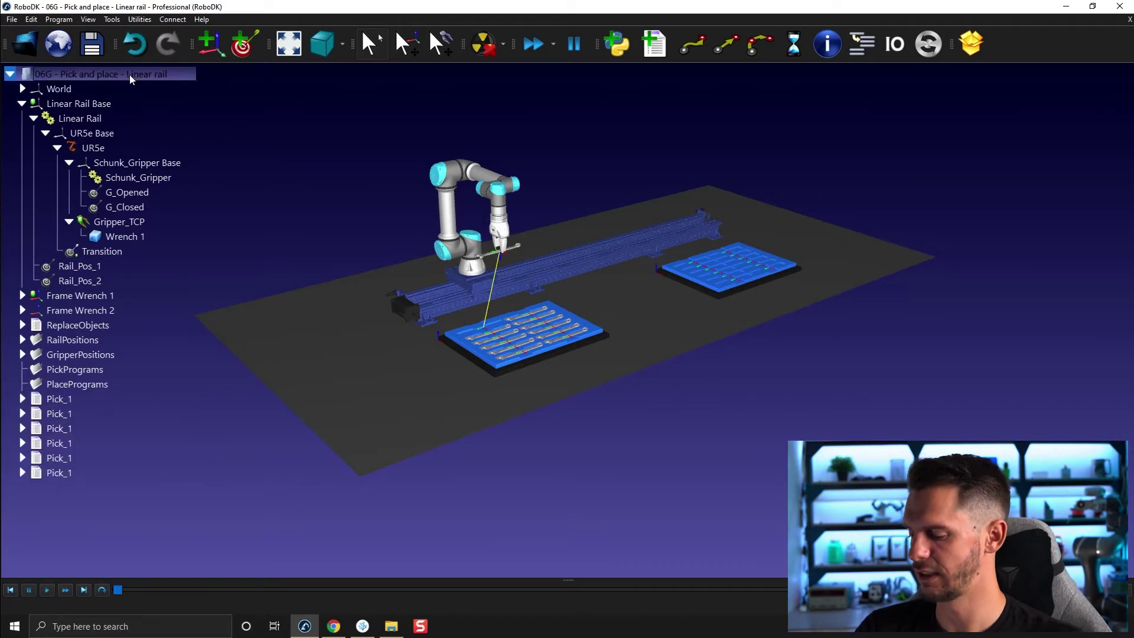
pyautogui.hotkey('ctrl', 'v')
pyautogui.click(77, 400)
pyautogui.keyDown('shift'); pyautogui.click(79, 558); pyautogui.keyUp('shift')
pyautogui.rightClick(79, 558)
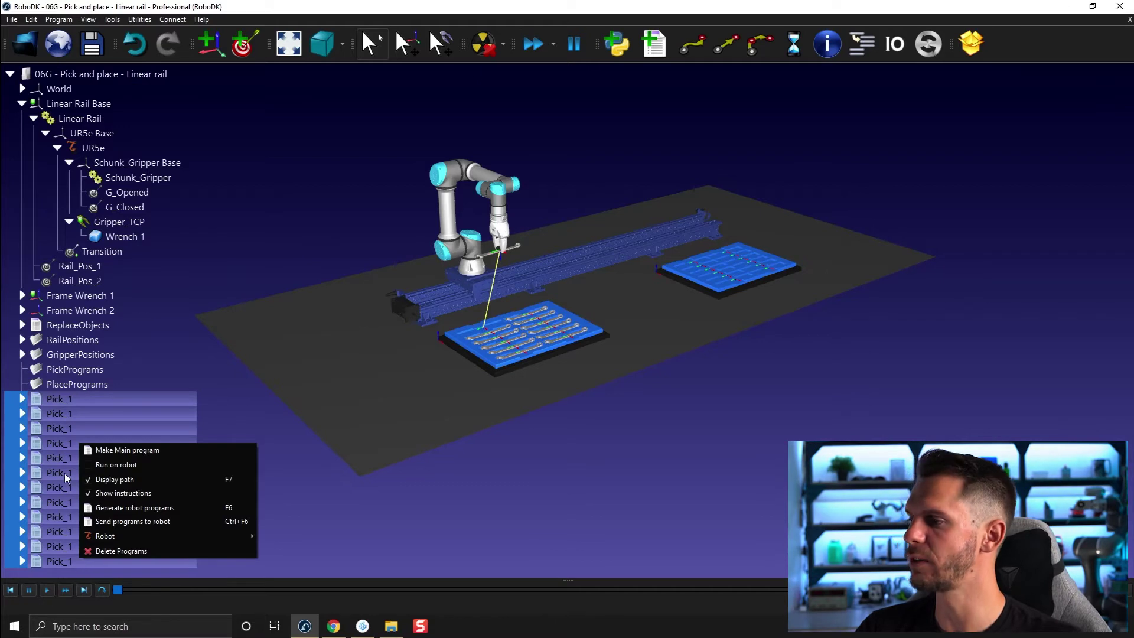
# Rename the second and third Pick_1 copies to Pick_2 and Pick_3
pyautogui.click(222, 403)
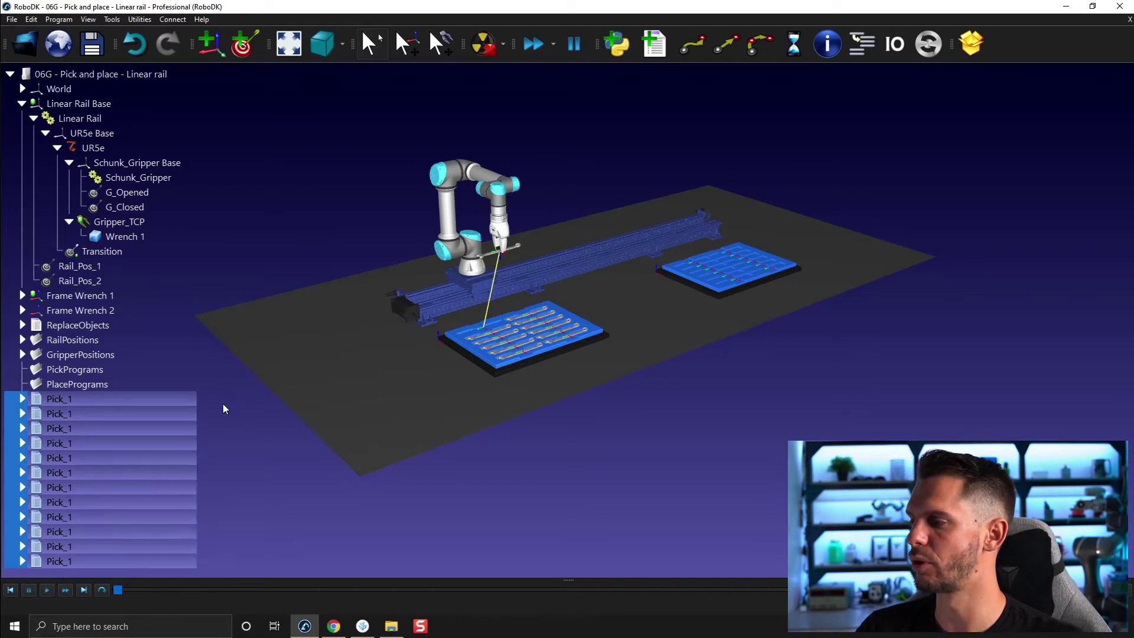
pyautogui.click(222, 403)
pyautogui.click(98, 414)
pyautogui.click(98, 413)
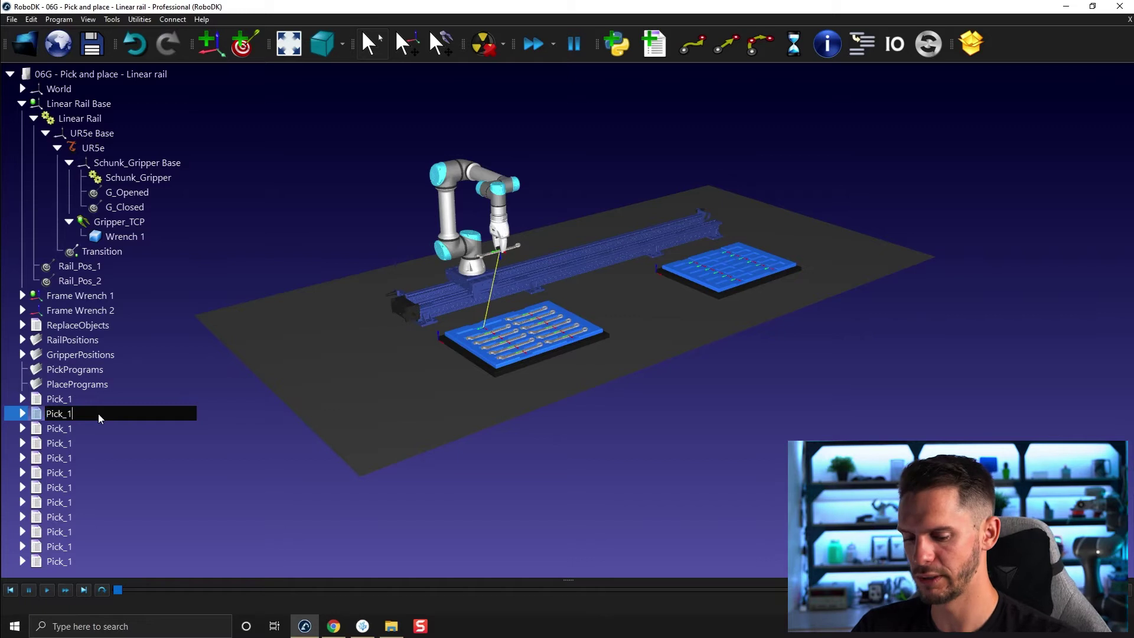
pyautogui.press('BackSpace')
pyautogui.write('2')
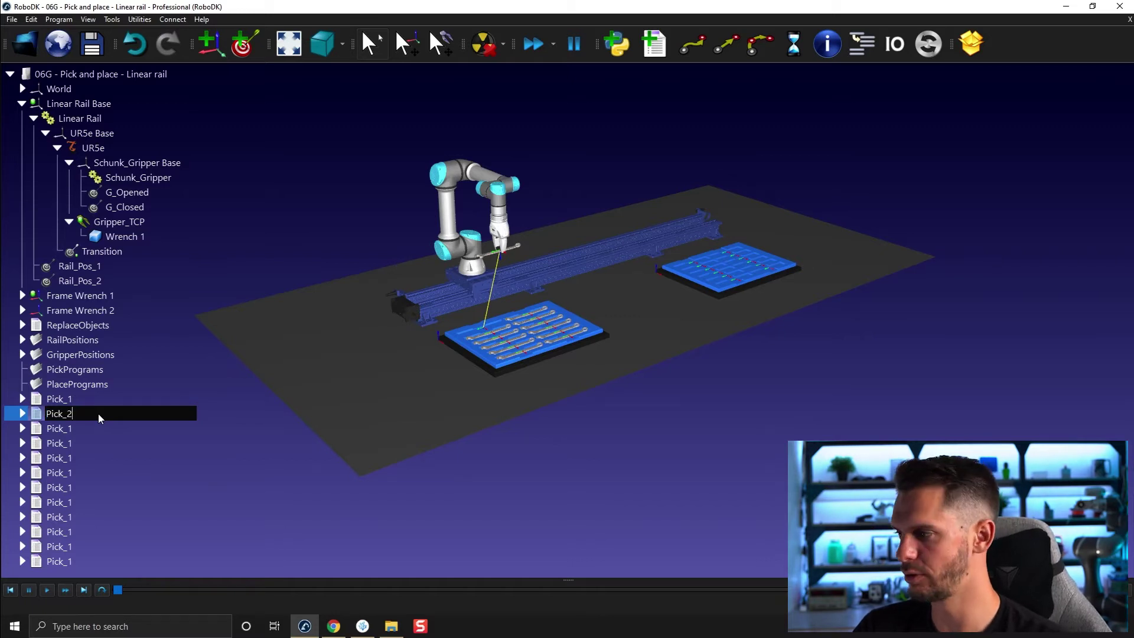
pyautogui.press('Return')
pyautogui.press('Down')
pyautogui.press('F2')
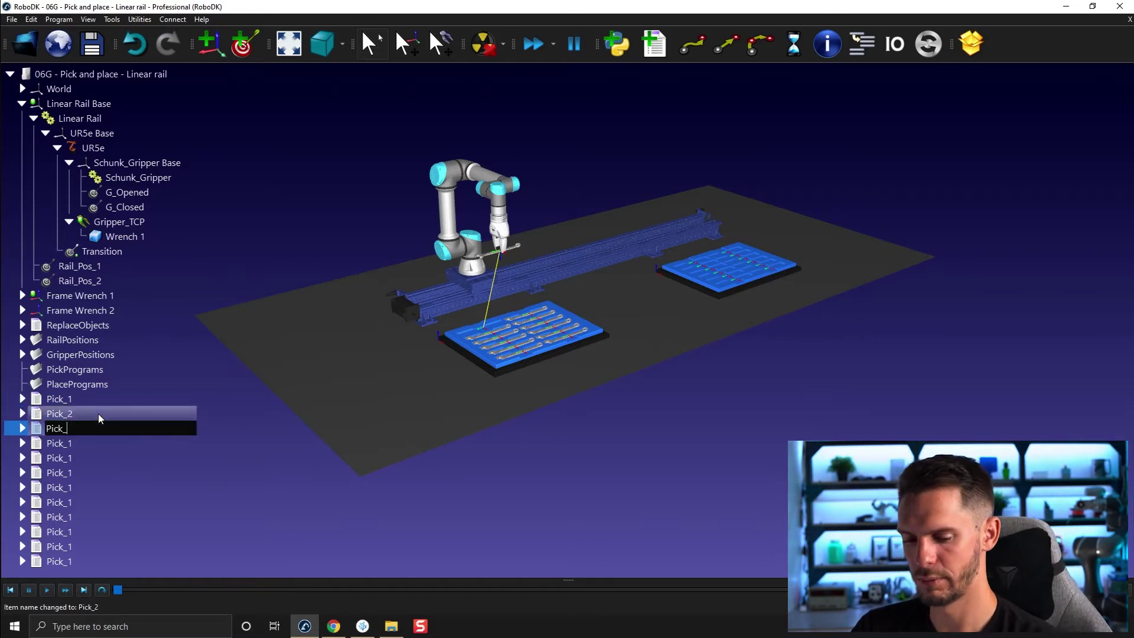
pyautogui.write('3')
pyautogui.press('Return')
# Rename the next two copies to Pick_4 and Pick_5
pyautogui.press('Down')
pyautogui.press('F2')
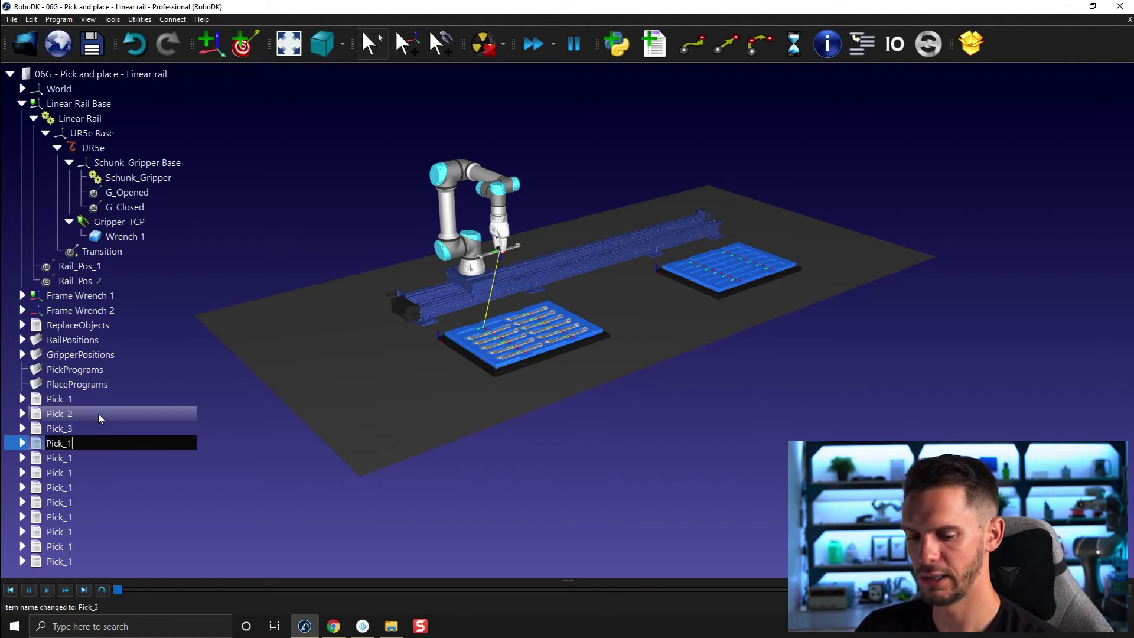
pyautogui.press('BackSpace')
pyautogui.press('Return')
pyautogui.press('Down')
pyautogui.press('F2')
pyautogui.press('BackSpace')
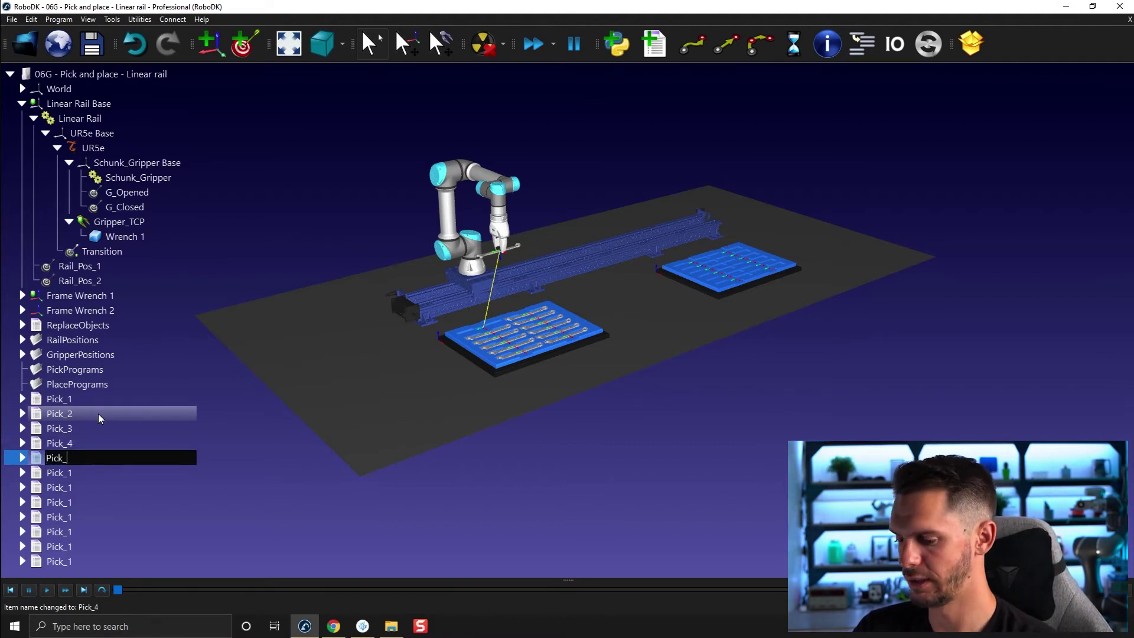
pyautogui.write('5')
pyautogui.press('Return')
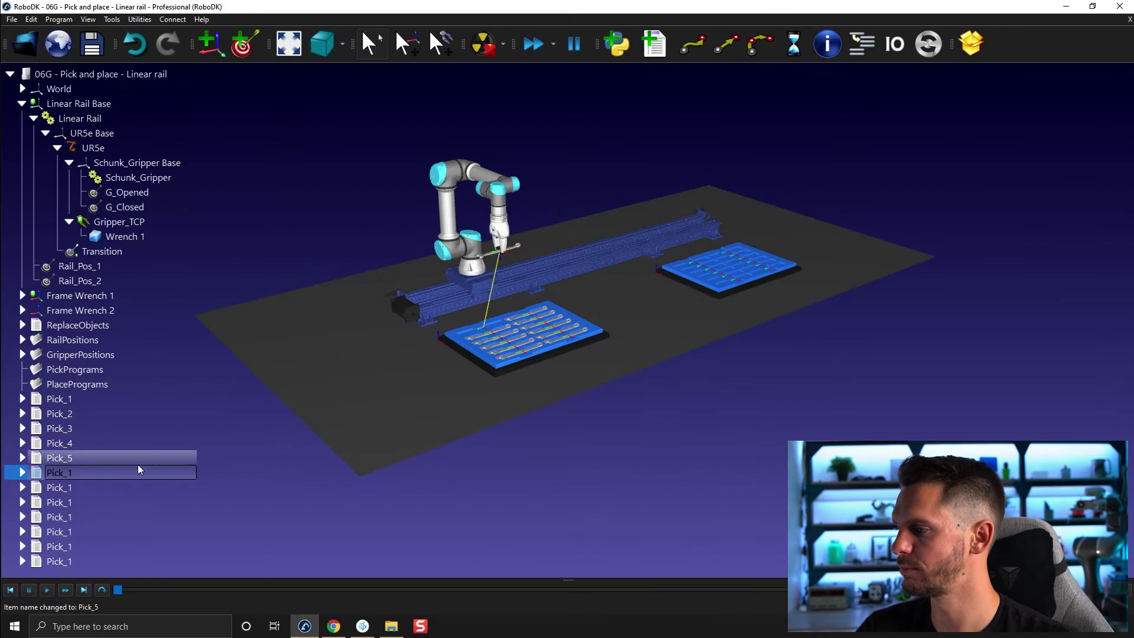
# Rename the following two copies to Pick_6 and Pick_7
pyautogui.click(132, 470)
pyautogui.press('F2')
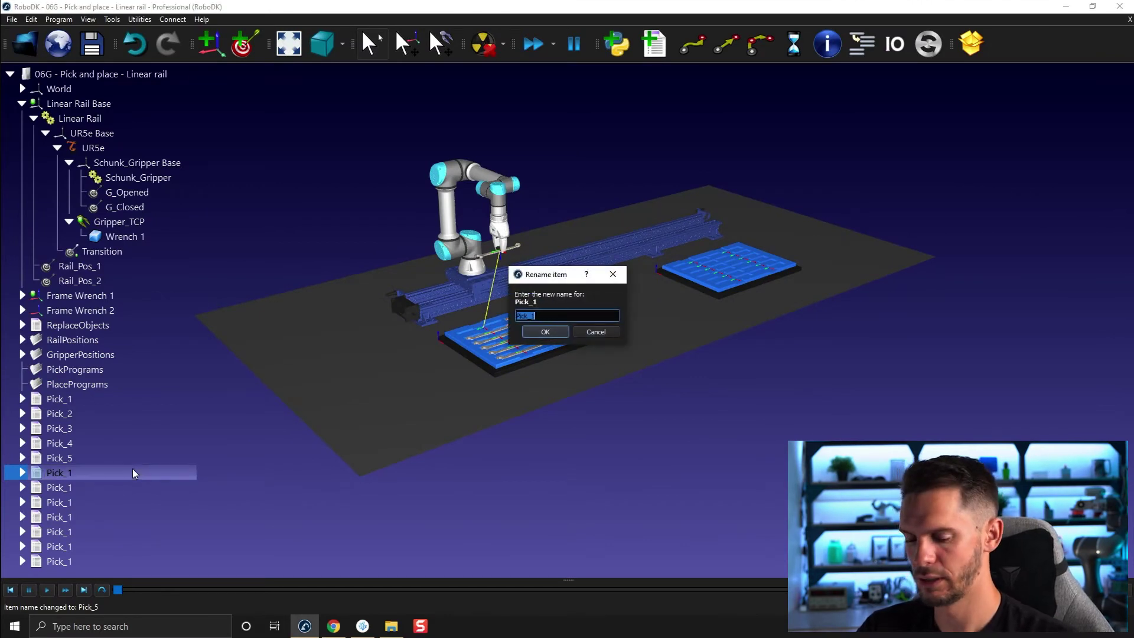
pyautogui.press('Escape')
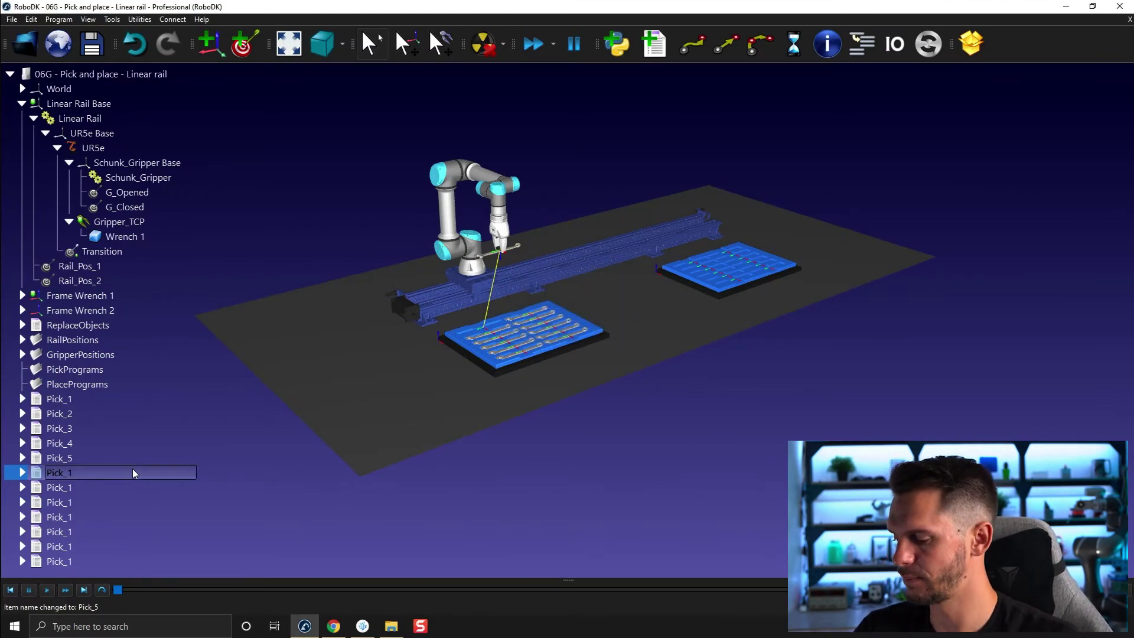
pyautogui.press('F2')
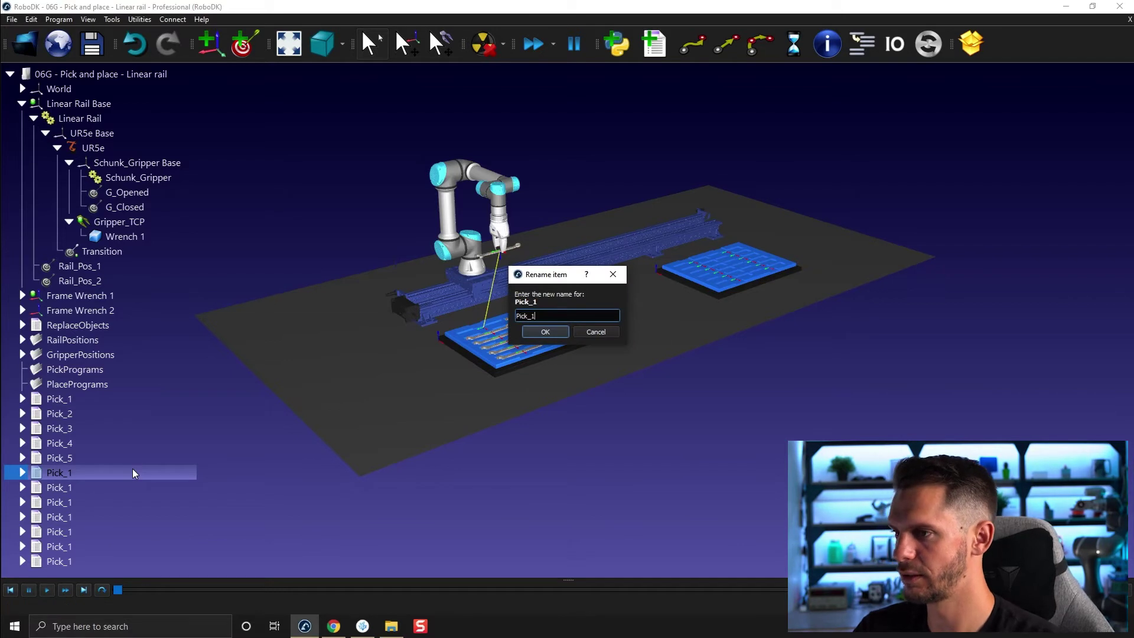
pyautogui.press('Return')
pyautogui.press('Down')
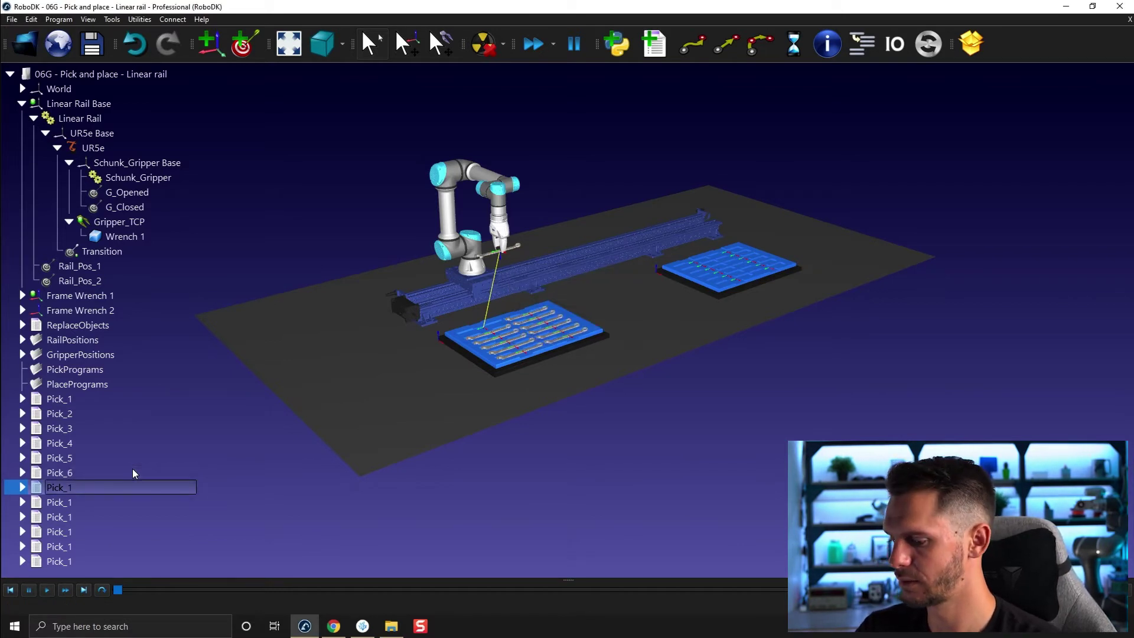
pyautogui.press('F2')
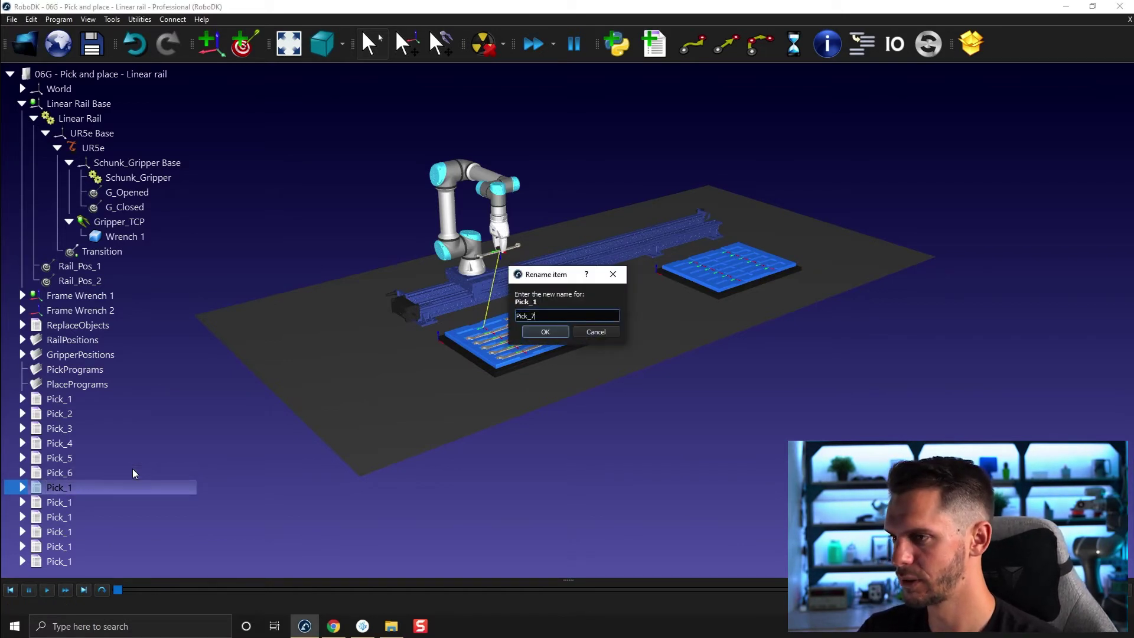
pyautogui.write('7')
pyautogui.press('Return')
# Rename the next two copies to Pick_8 and Pick_9
pyautogui.click(221, 532)
pyautogui.click(140, 505)
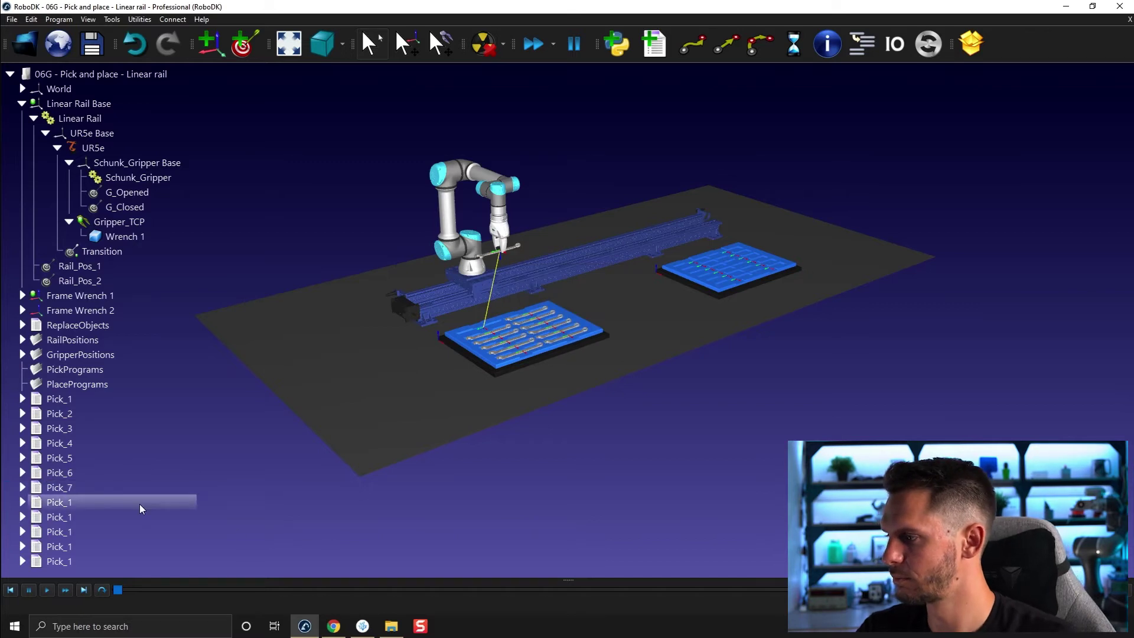
pyautogui.press('F2')
pyautogui.press('End')
pyautogui.press('BackSpace')
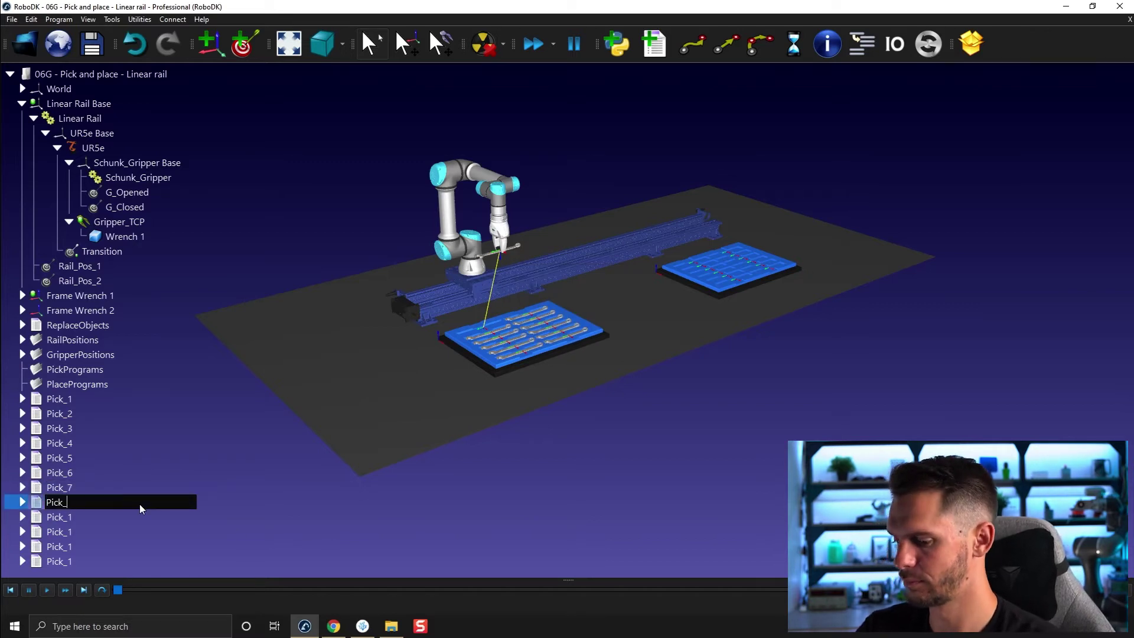
pyautogui.write('8')
pyautogui.press('Return')
pyautogui.press('Down')
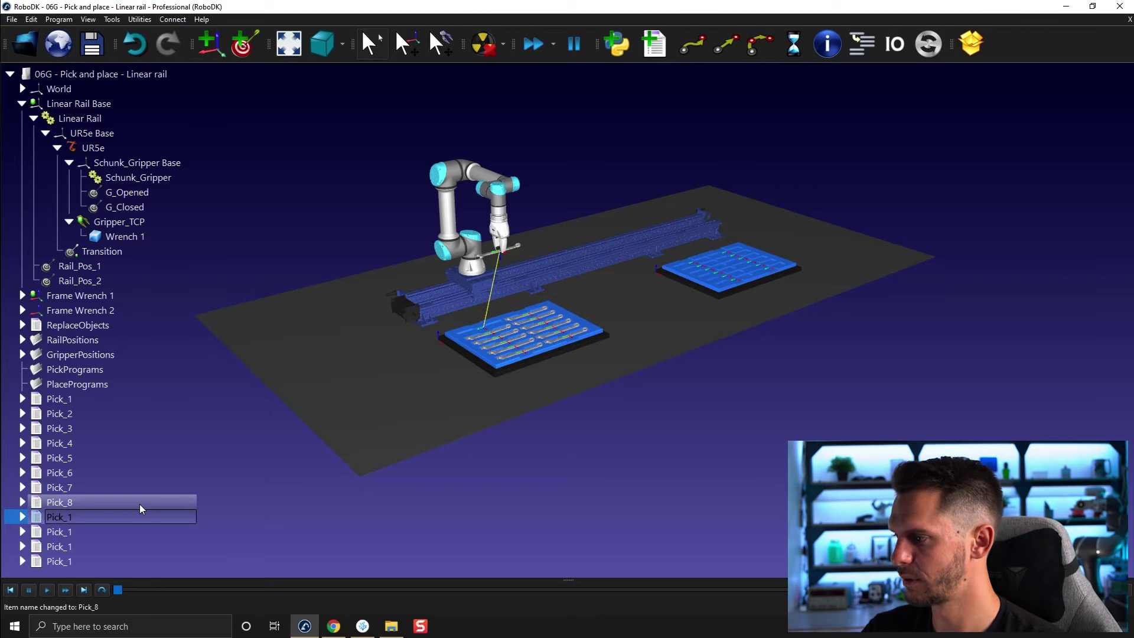
pyautogui.press('F2')
pyautogui.press('End')
pyautogui.press('BackSpace')
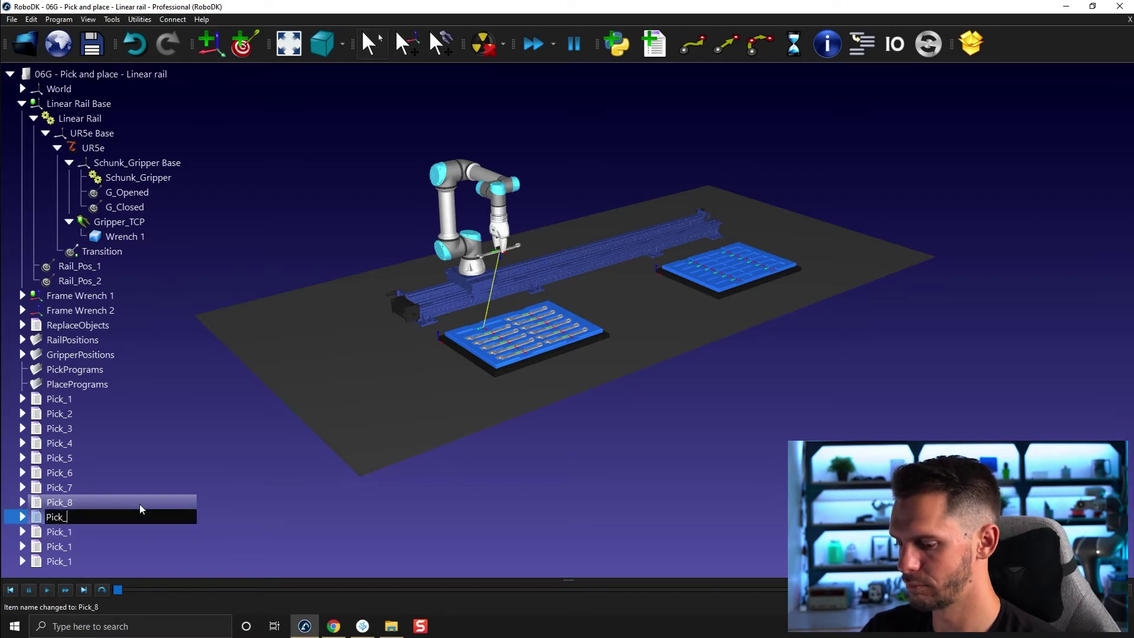
pyautogui.write('9')
pyautogui.press('Return')
# Rename the next two copies to Pick_10 and Pick_11
pyautogui.press('Down')
pyautogui.press('F2')
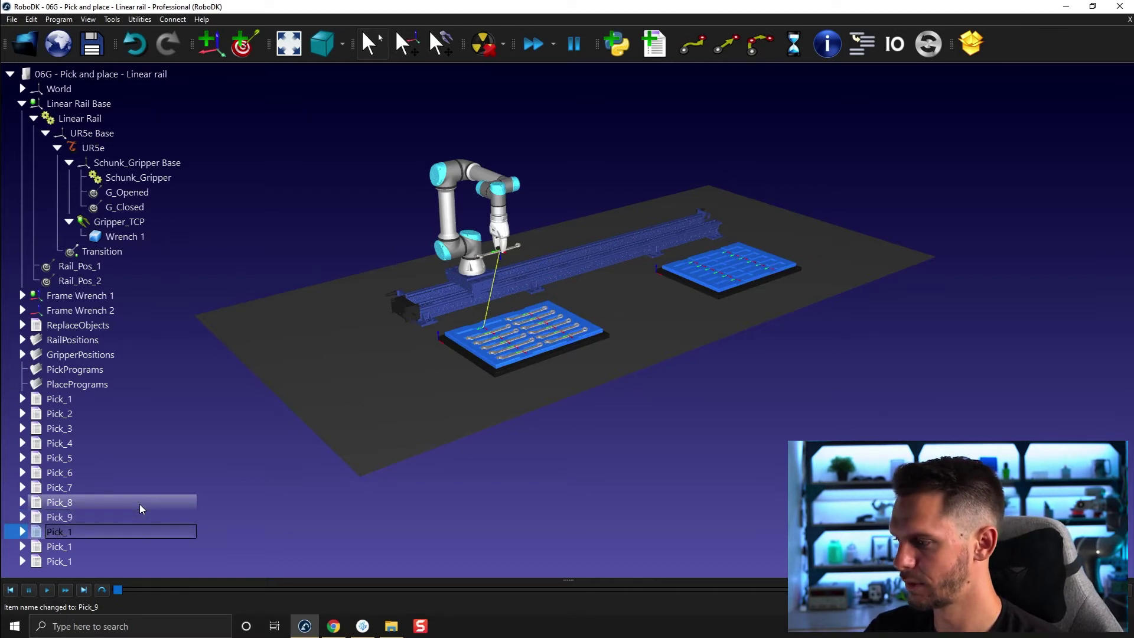
pyautogui.press('End')
pyautogui.write('0')
pyautogui.press('Return')
pyautogui.press('Down')
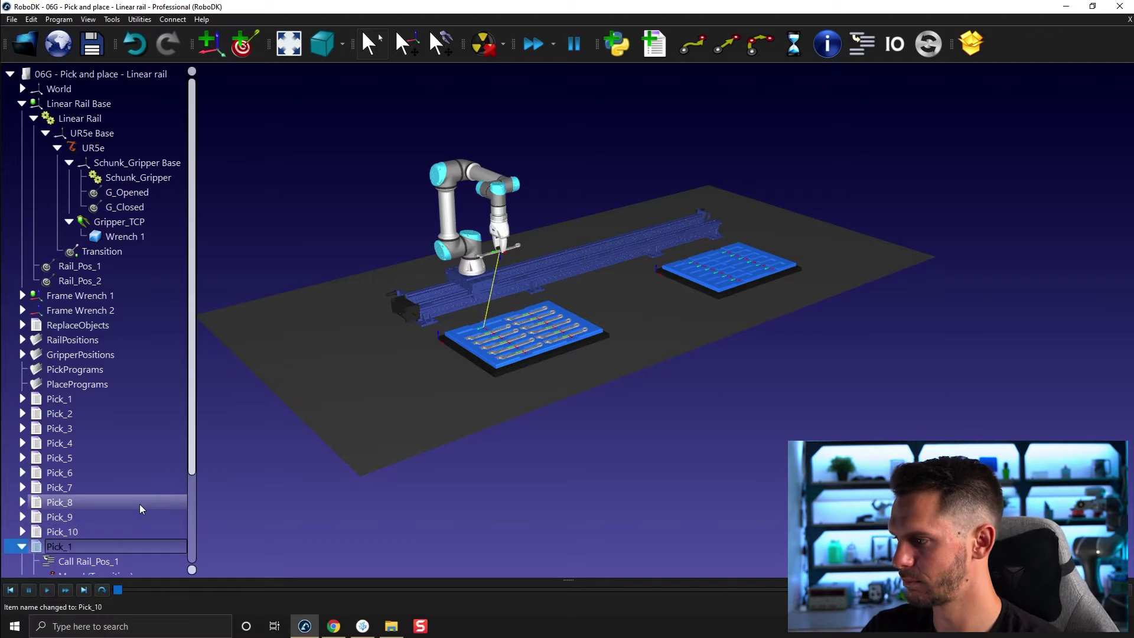
pyautogui.press('F2')
pyautogui.press('End')
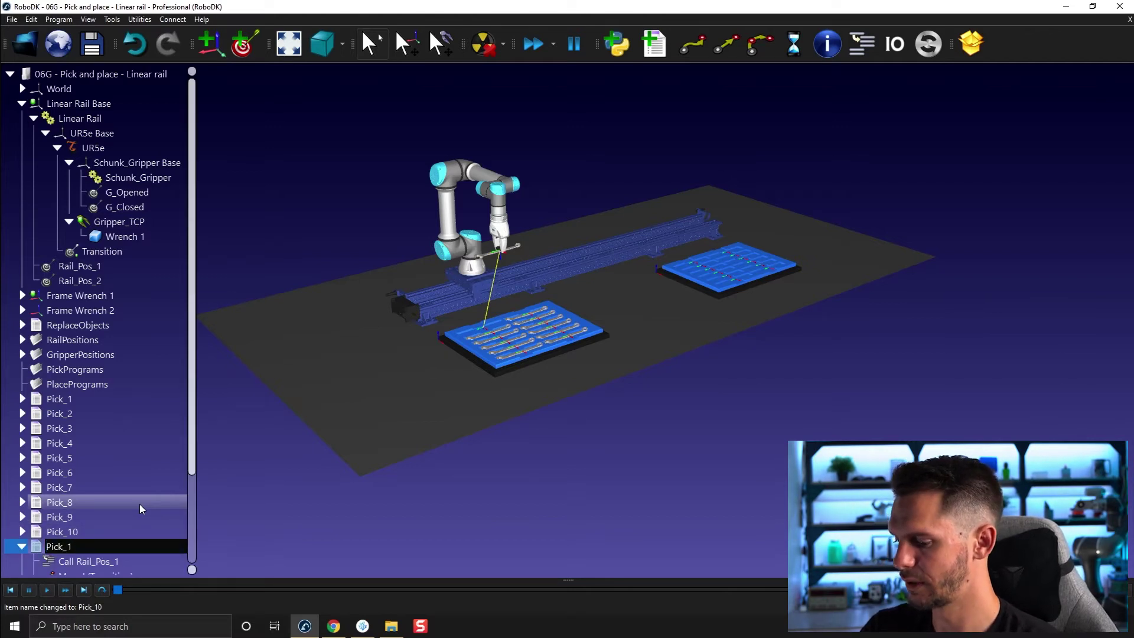
pyautogui.write('1')
pyautogui.press('Return')
pyautogui.press('Down')
pyautogui.press('Down')
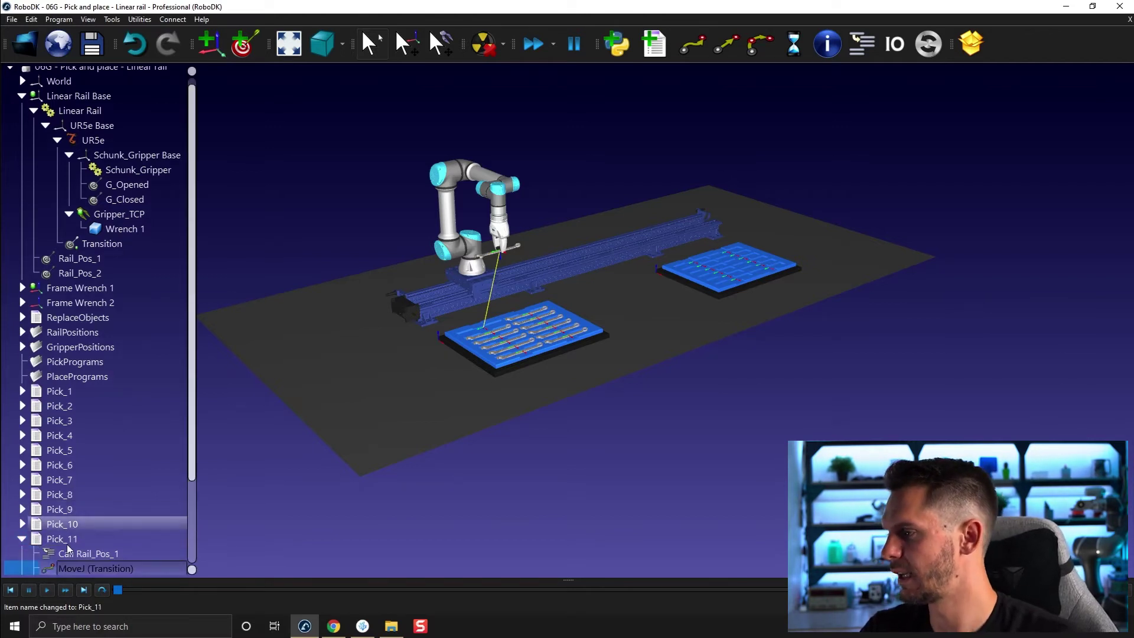
# Rename the last copy to Pick_12
pyautogui.click(23, 538)
pyautogui.press('Down')
pyautogui.press('F2')
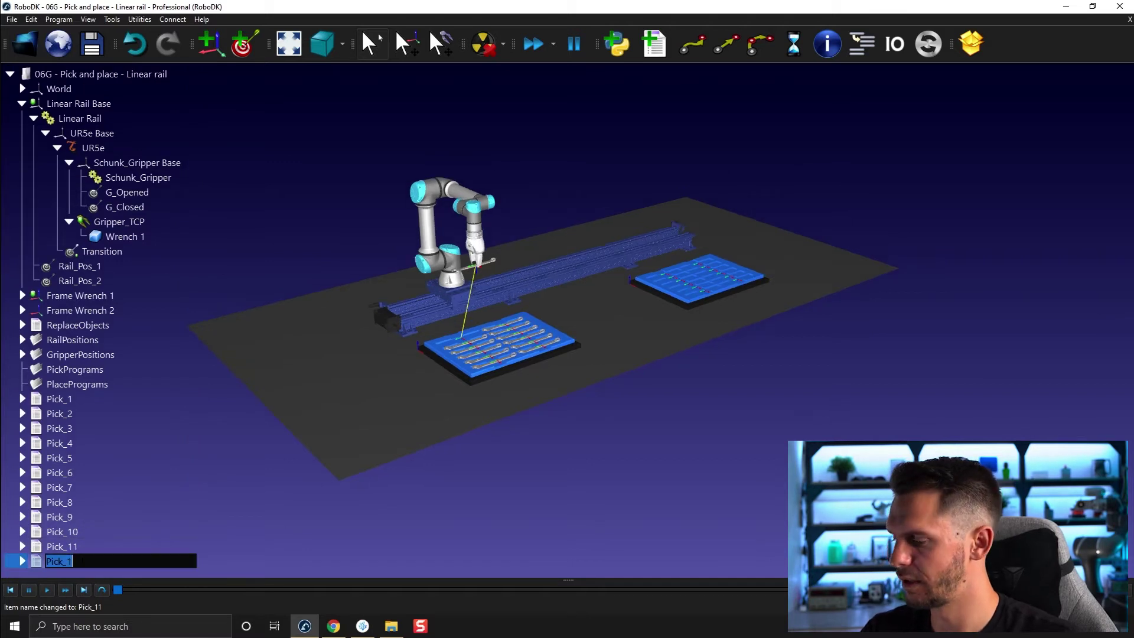
pyautogui.press('End')
pyautogui.write('2')
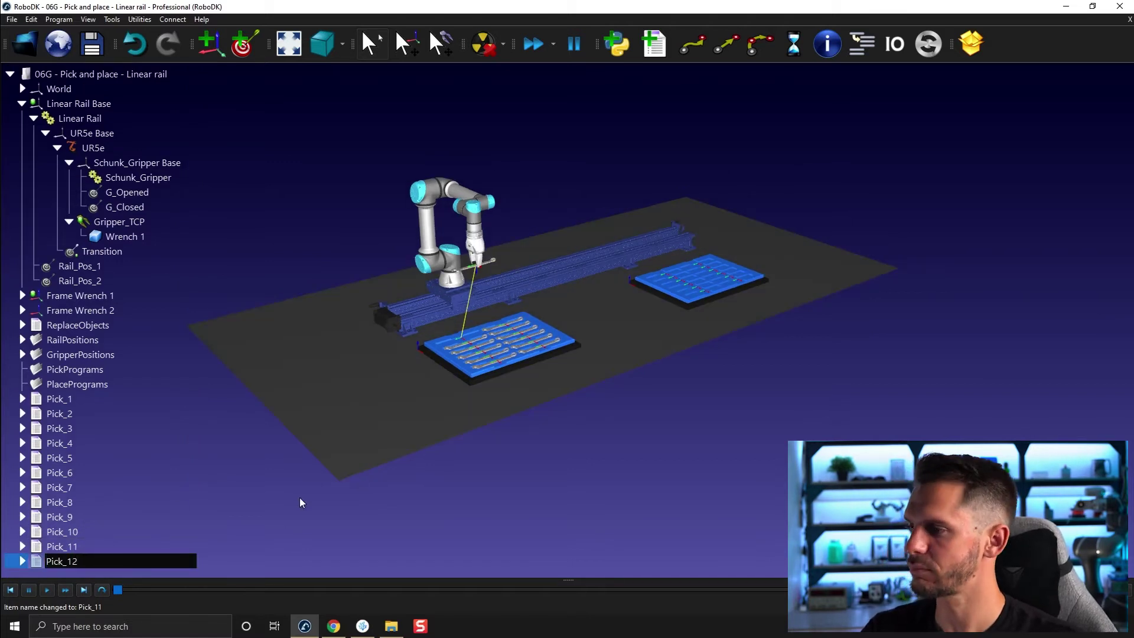
pyautogui.click(300, 498)
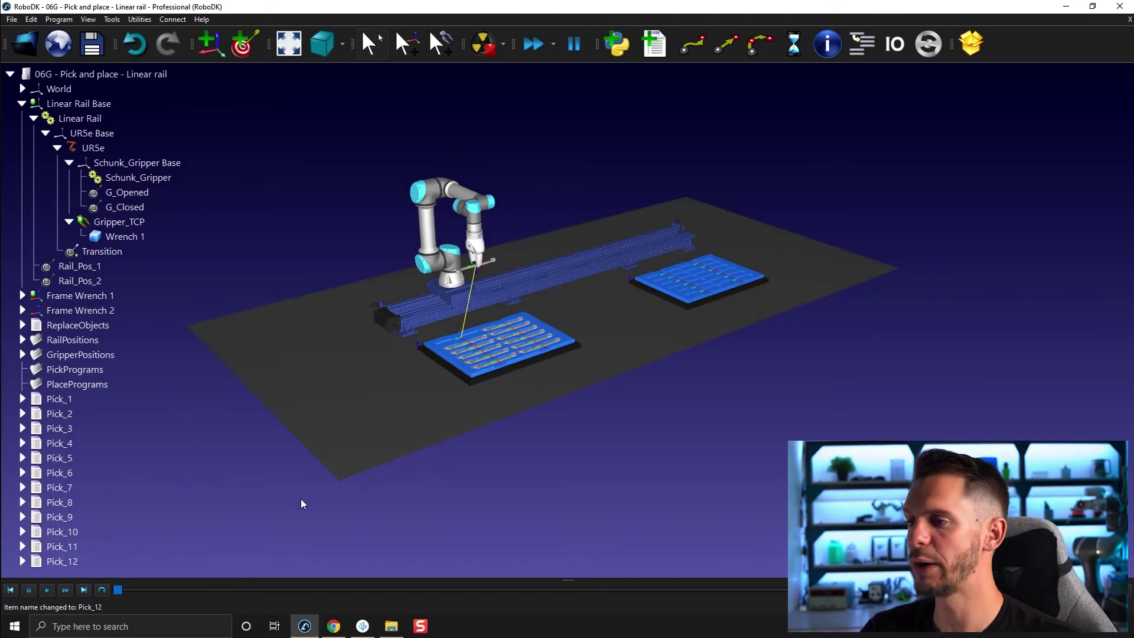
# Link Pick_2's linear pick move to target Wrench1 2
pyautogui.click(25, 413)
pyautogui.scroll(-3, 33, 416)
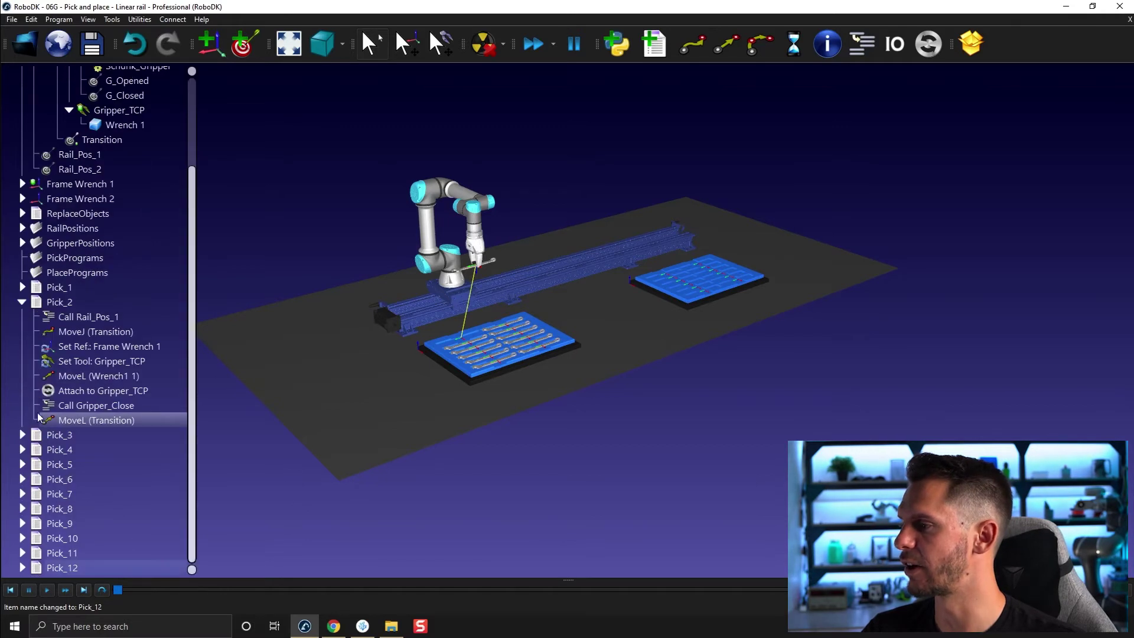
pyautogui.rightClick(89, 377)
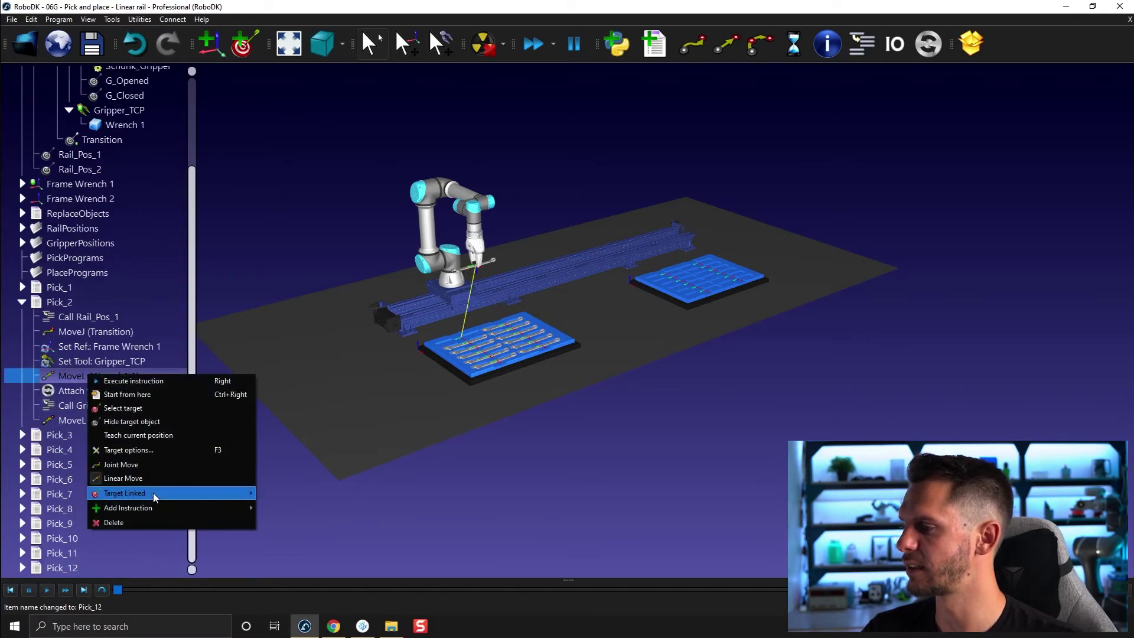
pyautogui.moveTo(153, 495)
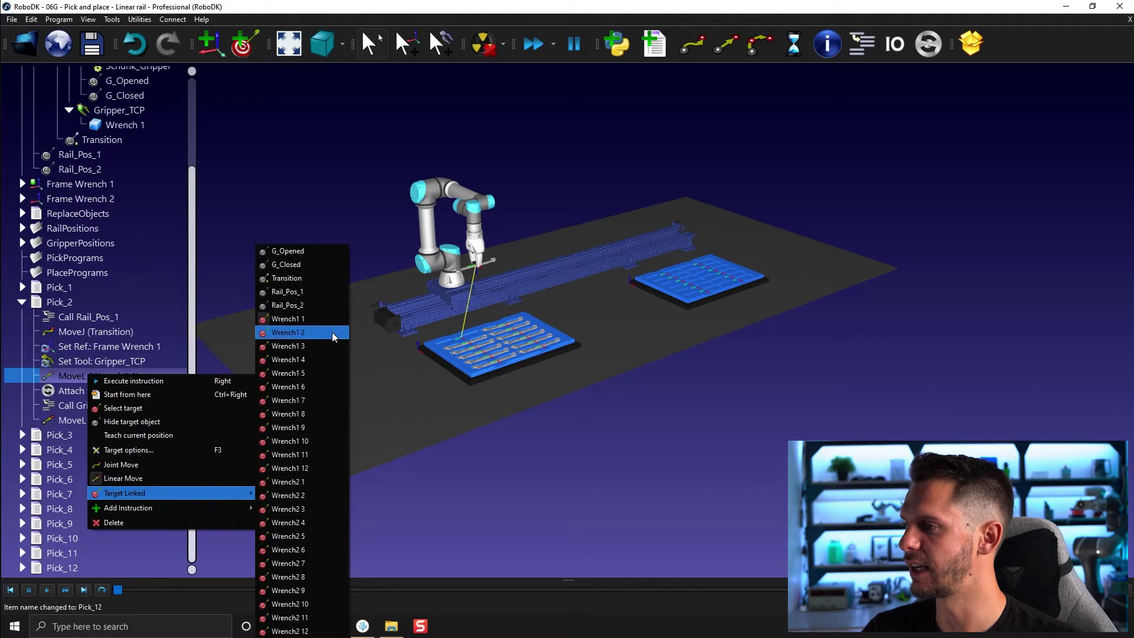
pyautogui.click(288, 332)
pyautogui.click(22, 301)
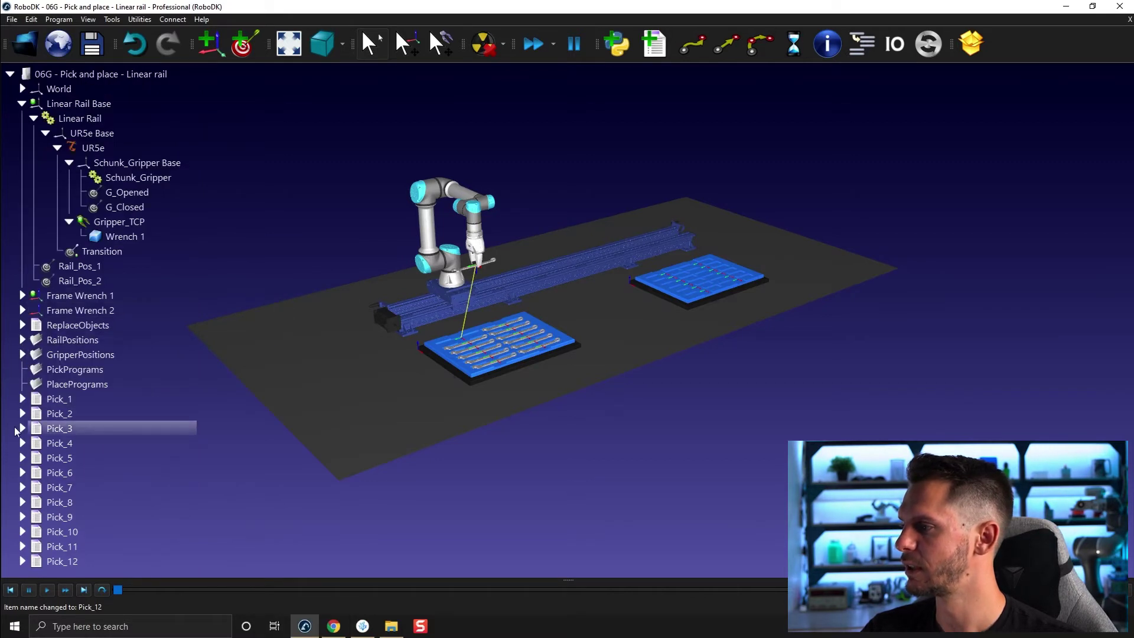
# Expand Pick_3 to Pick_5 and link Pick_3's linear pick move to Wrench1 3
pyautogui.click(21, 430)
pyautogui.scroll(-3, 24, 437)
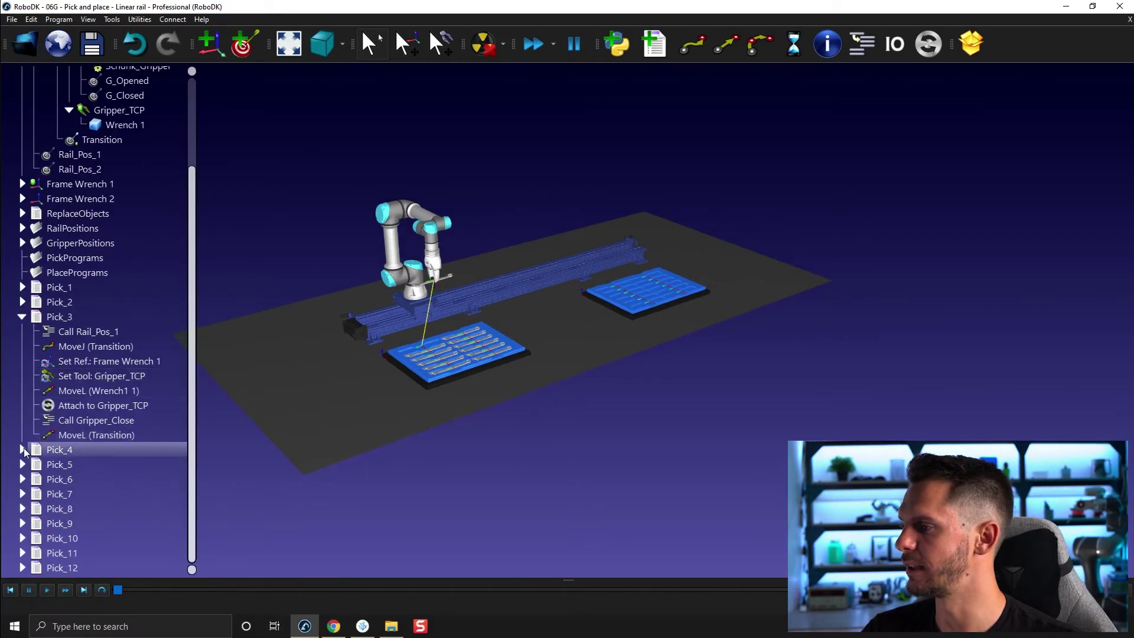
pyautogui.click(23, 452)
pyautogui.scroll(-1, 25, 454)
pyautogui.click(22, 464)
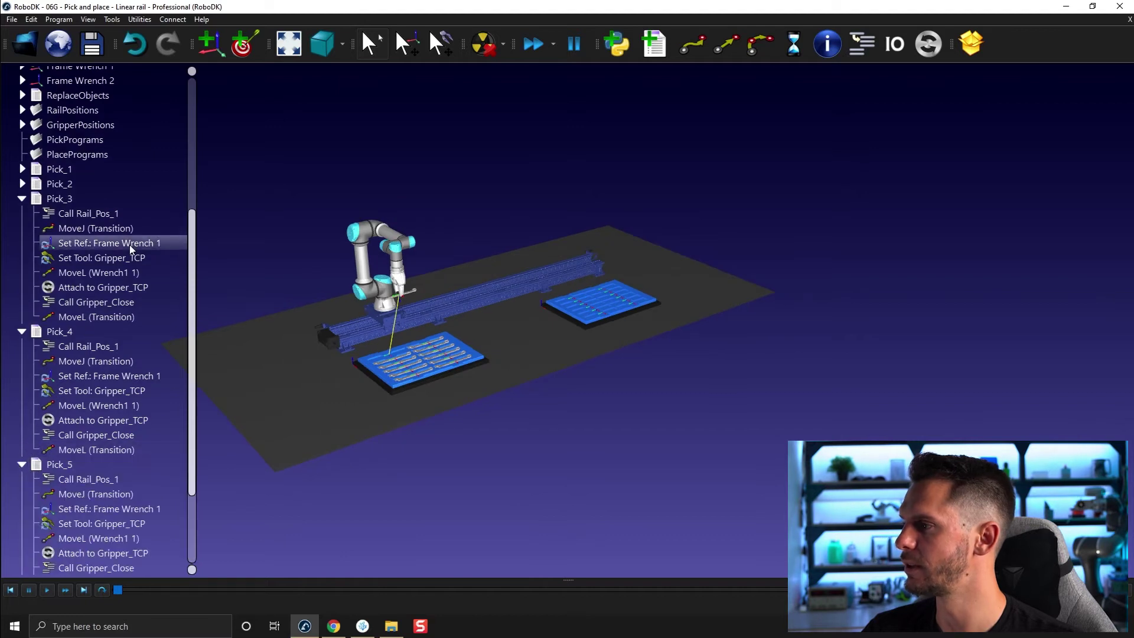
pyautogui.click(120, 271)
pyautogui.rightClick(120, 270)
pyautogui.moveTo(165, 381)
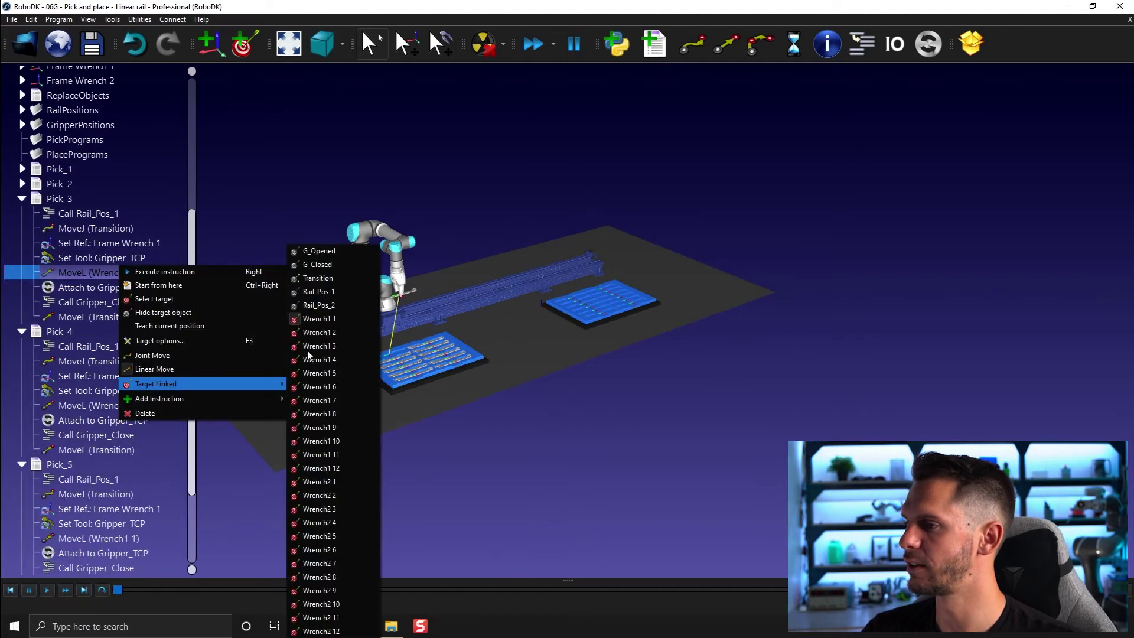
pyautogui.click(331, 348)
# Link Pick_4 and Pick_5's linear pick moves to Wrench1 4 and Wrench1 5
pyautogui.rightClick(101, 406)
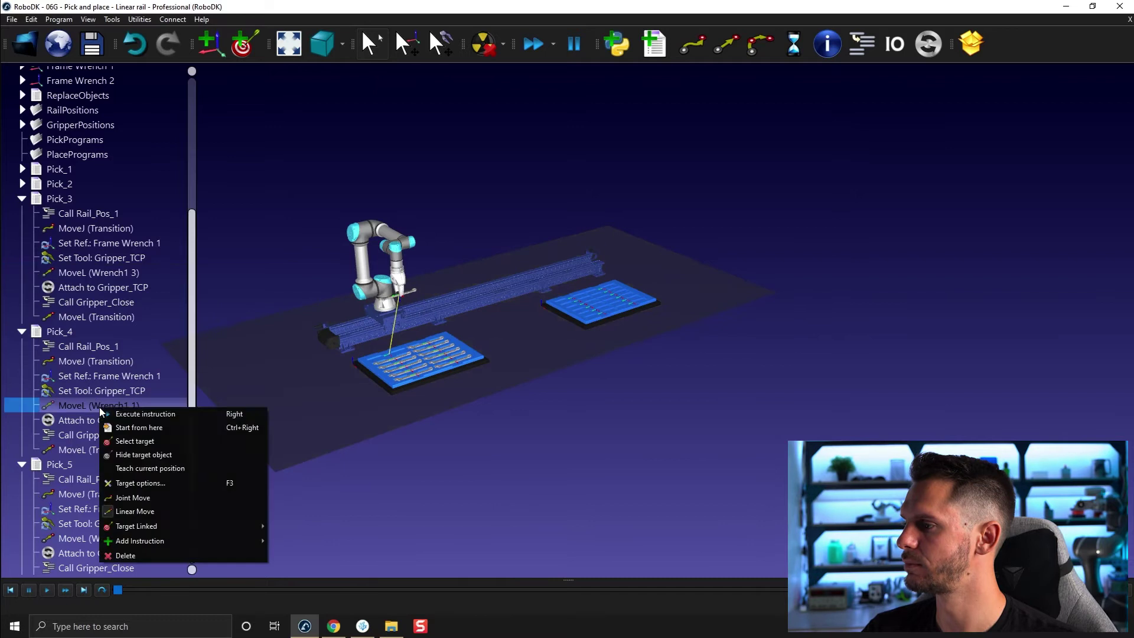
pyautogui.moveTo(157, 525)
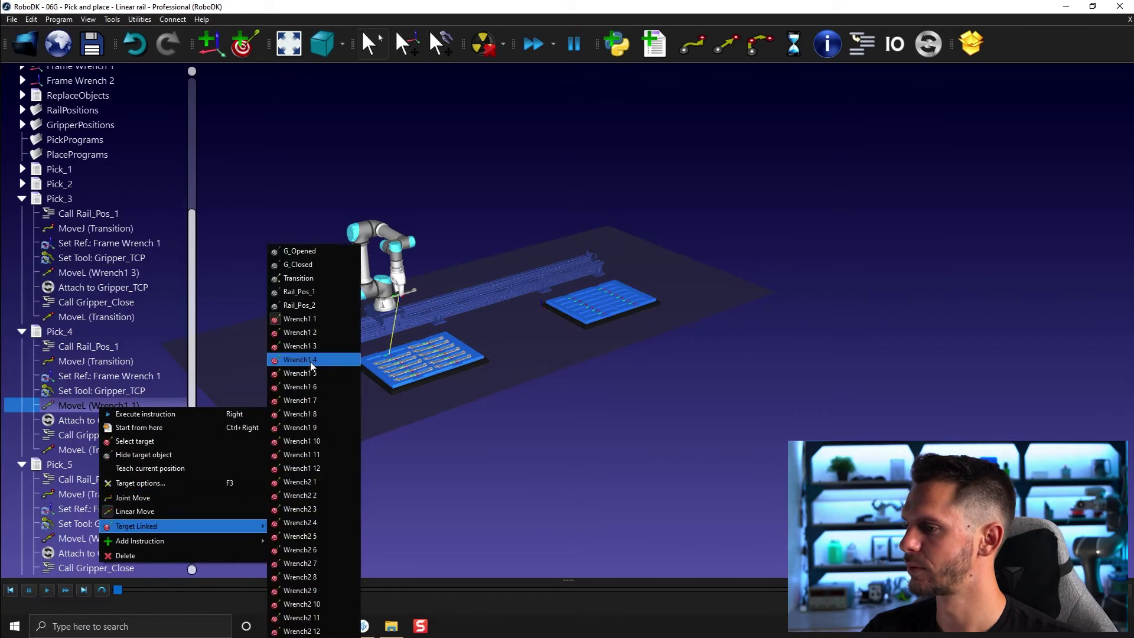
pyautogui.click(331, 359)
pyautogui.rightClick(112, 539)
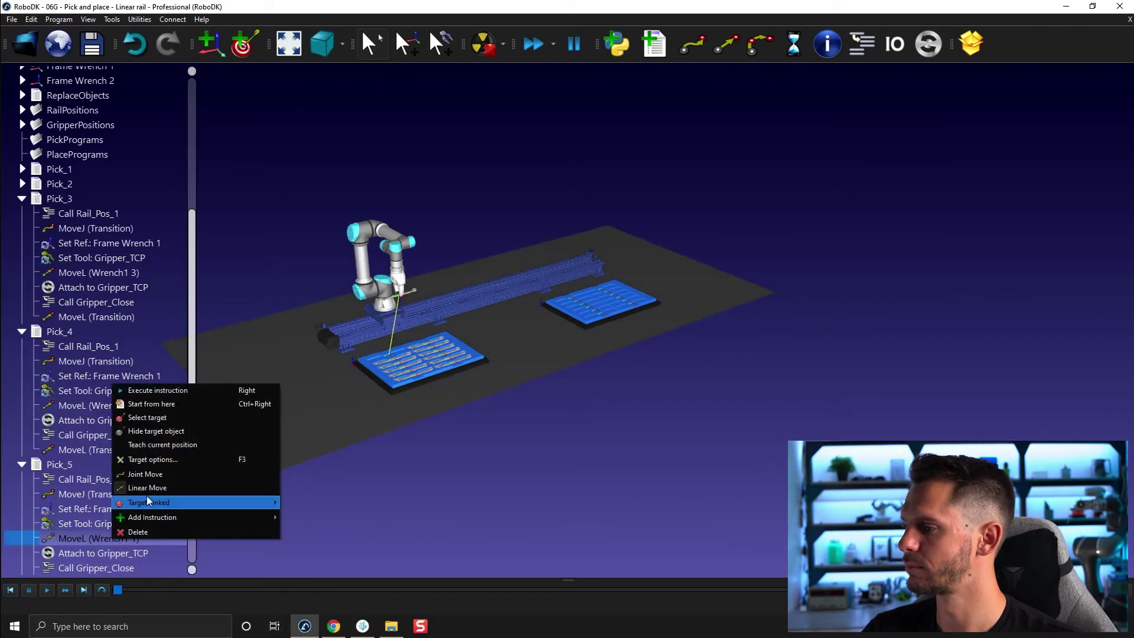
pyautogui.moveTo(172, 502)
pyautogui.click(324, 373)
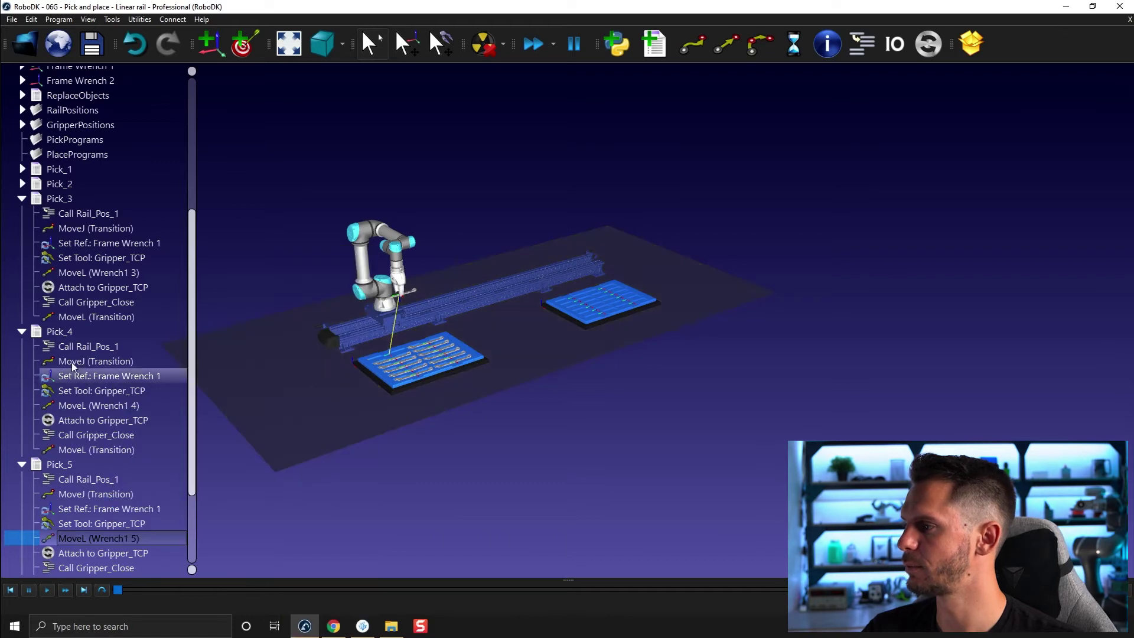
pyautogui.click(22, 199)
pyautogui.click(22, 214)
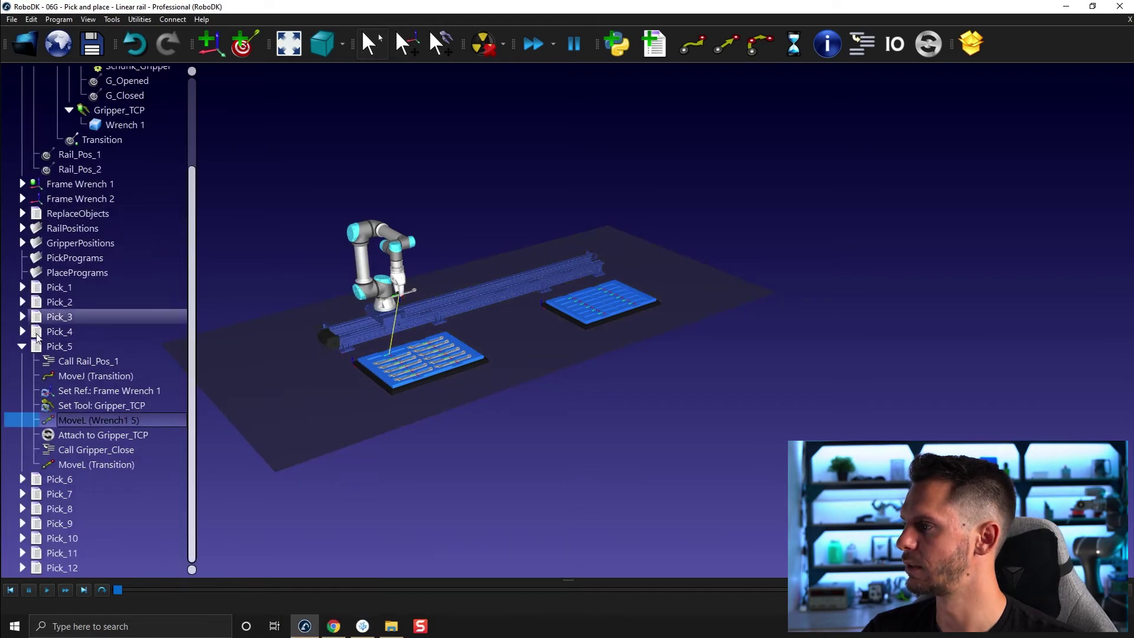
pyautogui.click(22, 349)
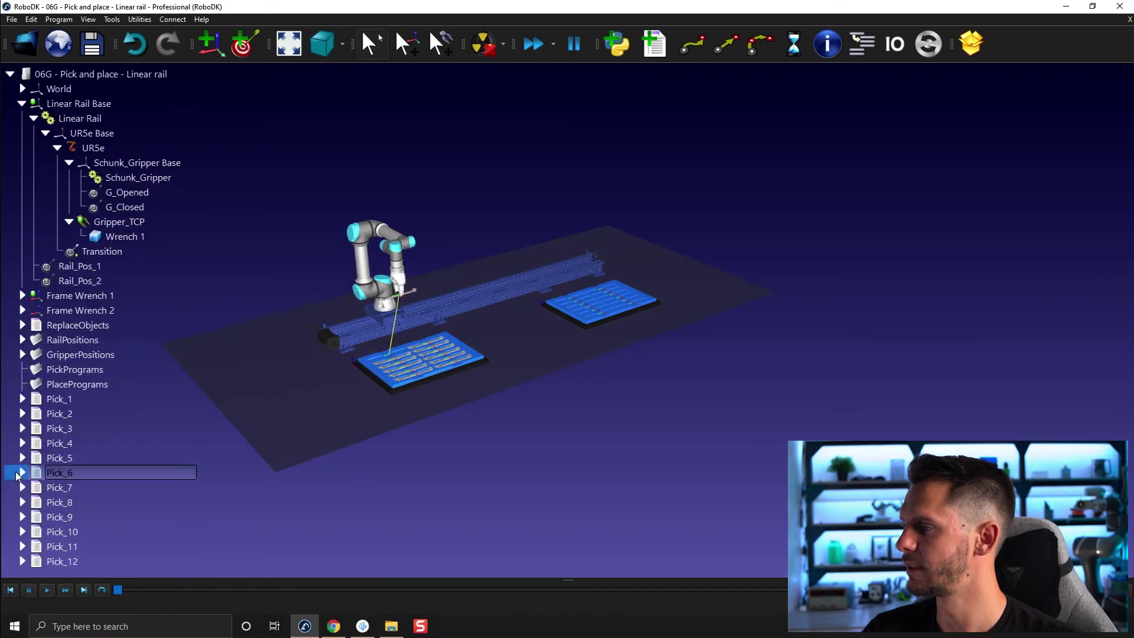
# Expand Pick_6 to Pick_9 and link Pick_6's linear move to Wrench1 6
pyautogui.click(22, 474)
pyautogui.scroll(-3, 23, 482)
pyautogui.click(23, 488)
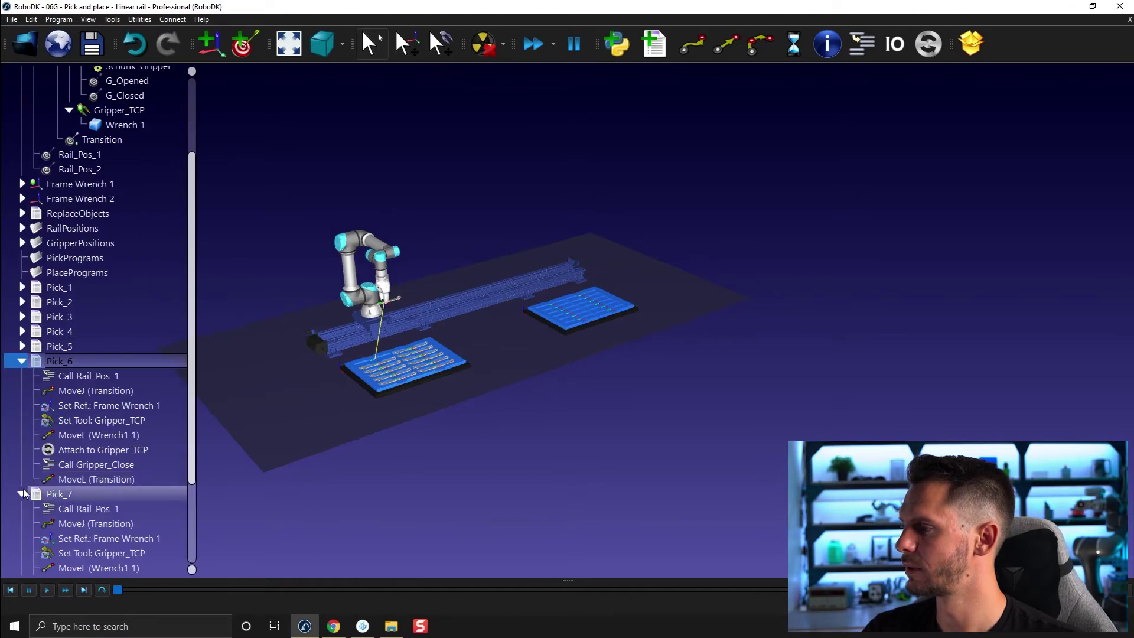
pyautogui.scroll(-3, 29, 495)
pyautogui.click(22, 509)
pyautogui.scroll(-3, 23, 511)
pyautogui.click(22, 517)
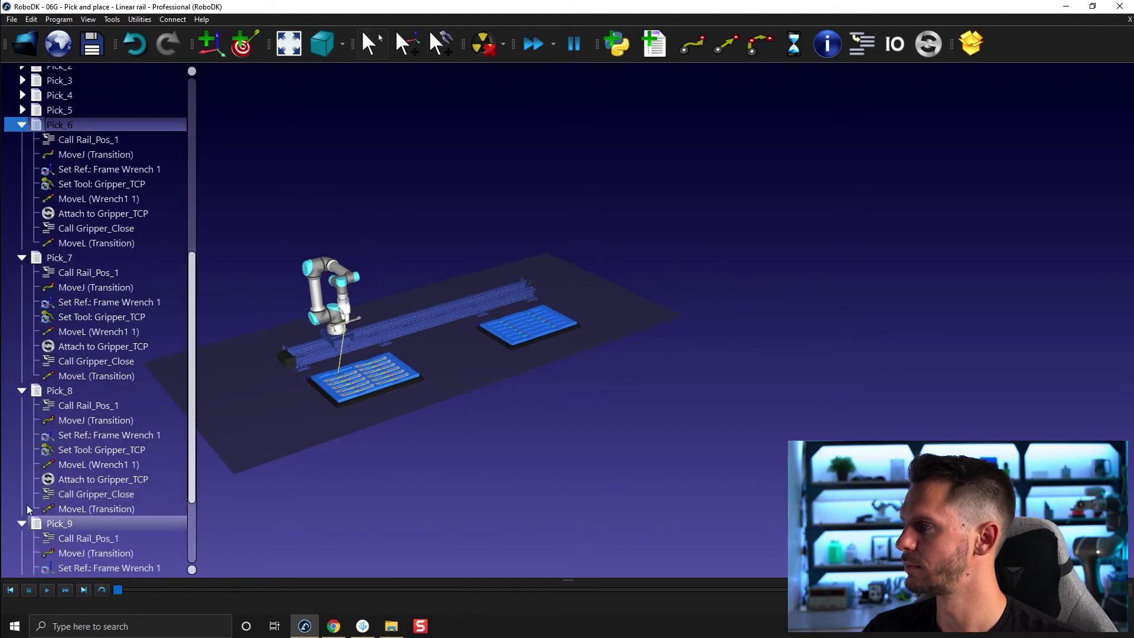
pyautogui.scroll(-3, 27, 517)
pyautogui.scroll(1, 34, 453)
pyautogui.rightClick(124, 121)
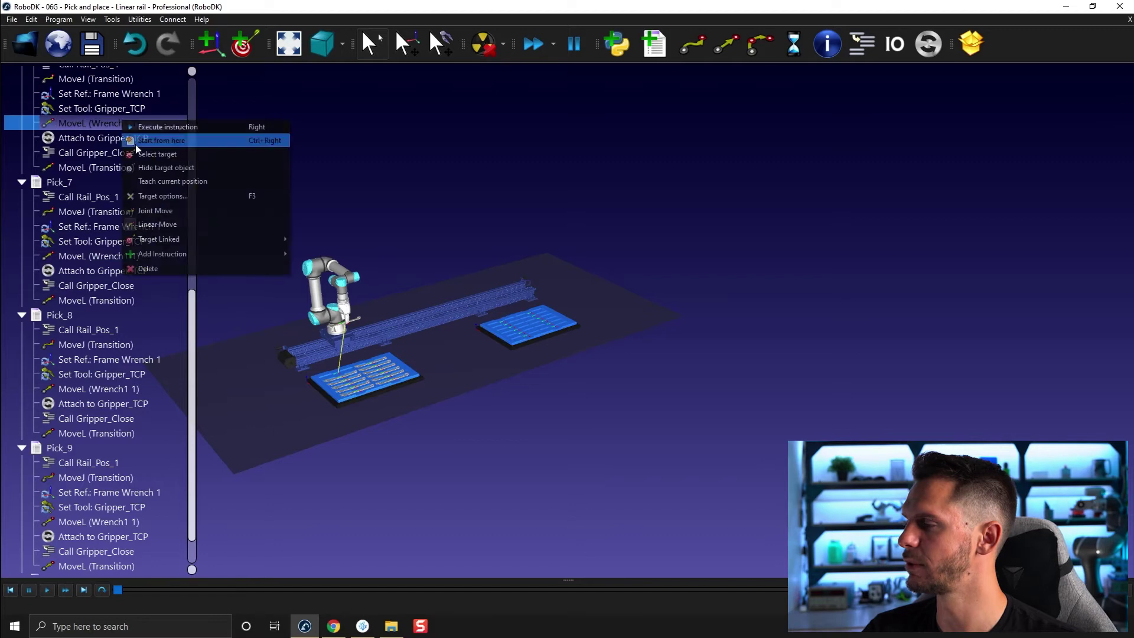
pyautogui.moveTo(172, 239)
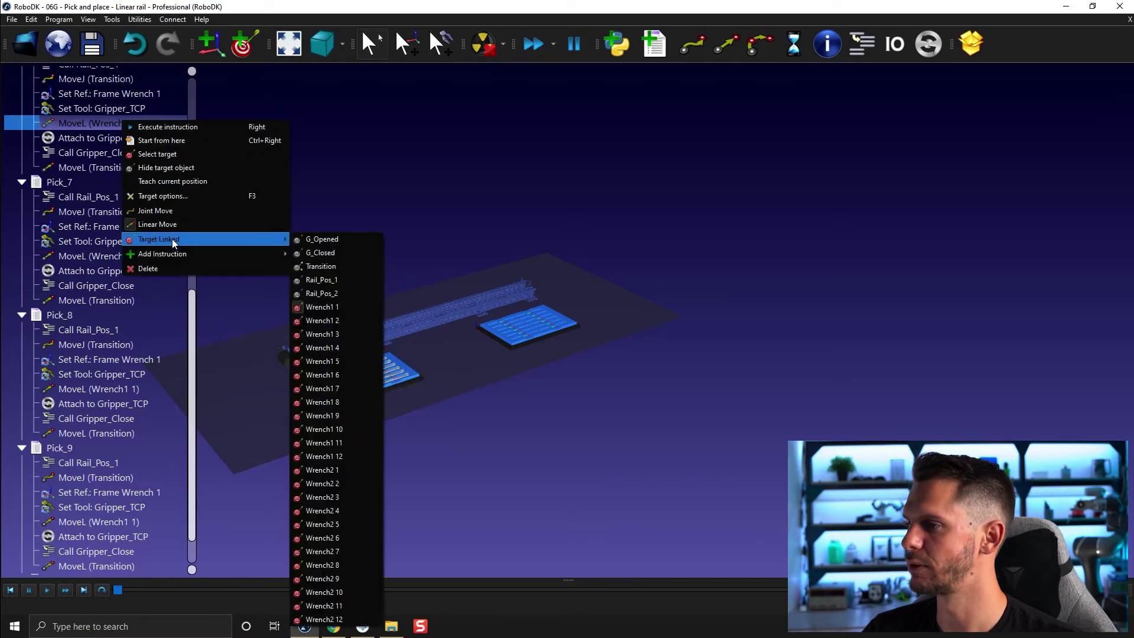
pyautogui.click(343, 375)
# Link Pick_7, Pick_8 and Pick_9's linear moves to Wrench1 7, 8 and 9
pyautogui.rightClick(125, 254)
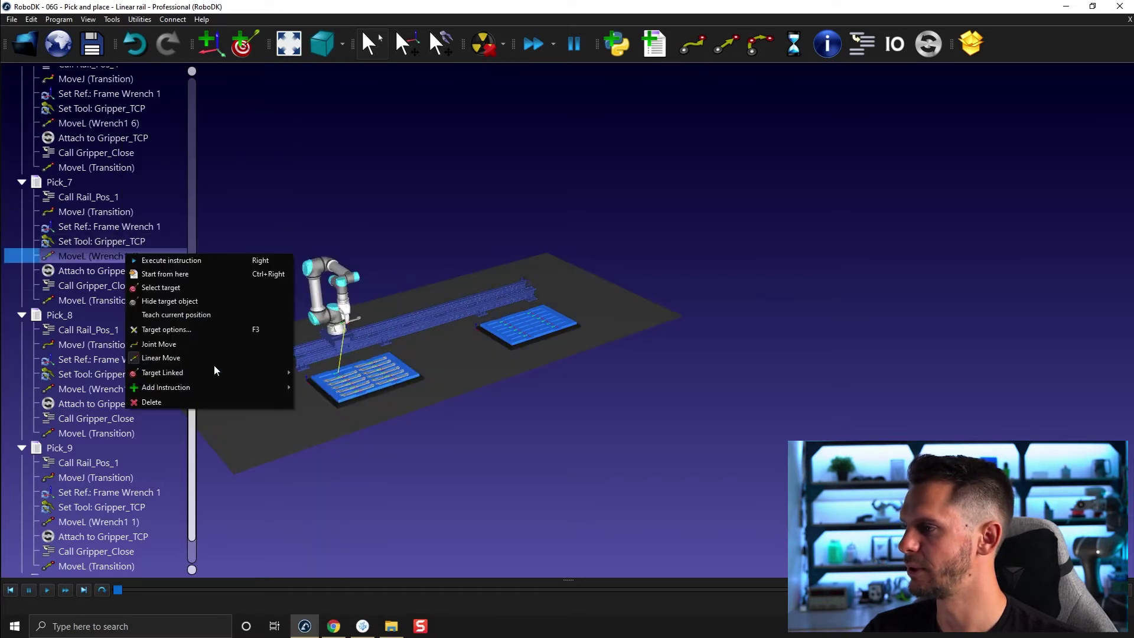
pyautogui.moveTo(214, 369)
pyautogui.click(352, 403)
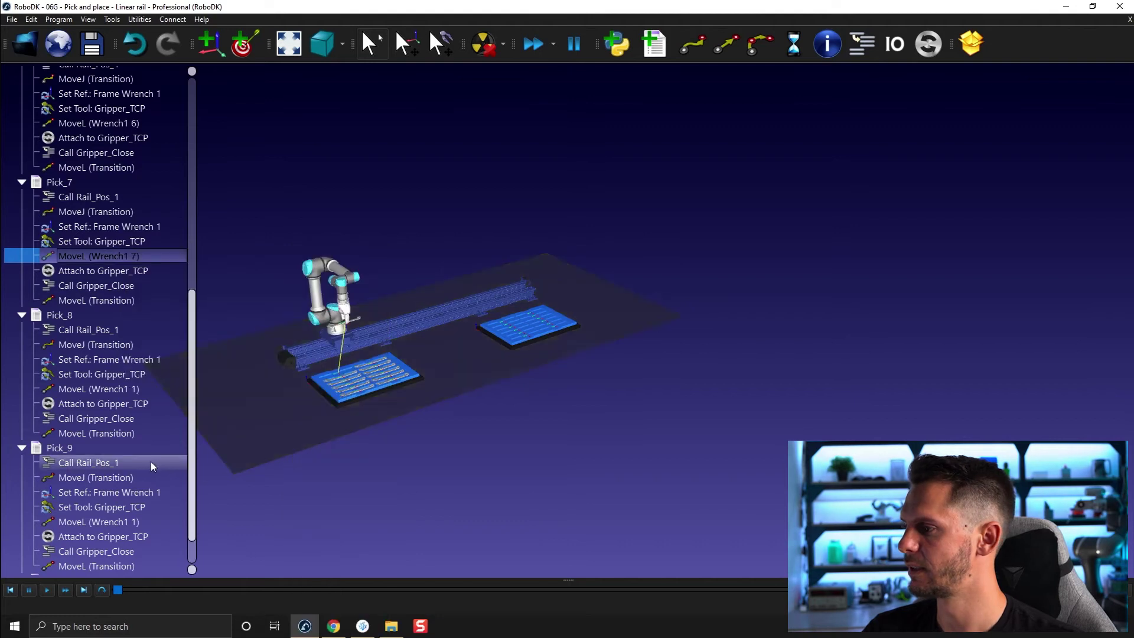
pyautogui.rightClick(126, 390)
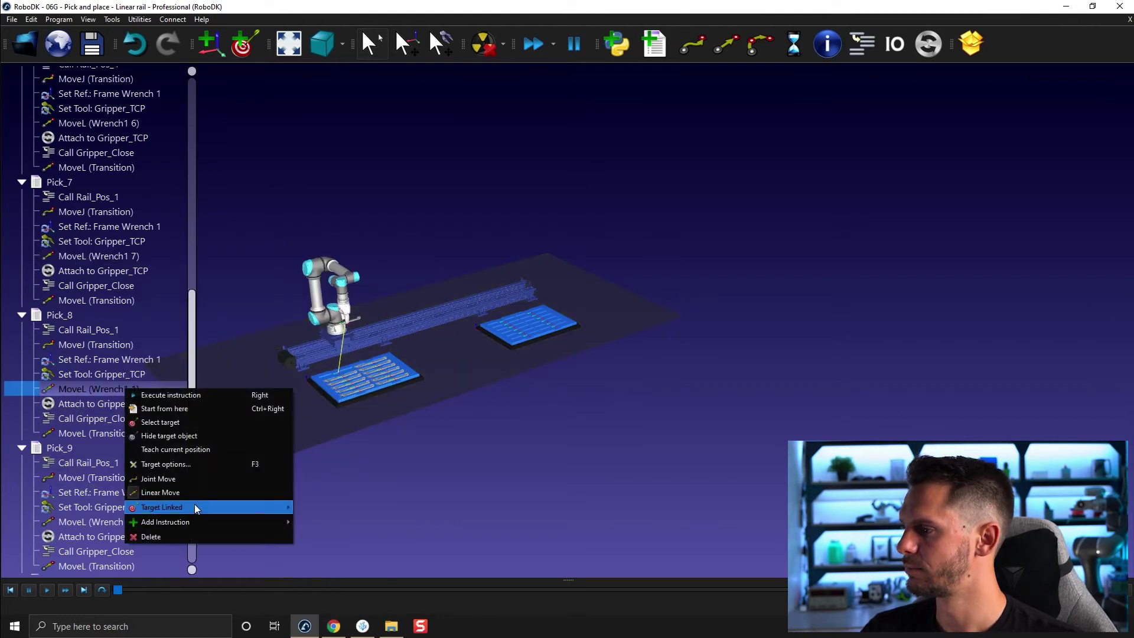
pyautogui.moveTo(194, 506)
pyautogui.click(325, 414)
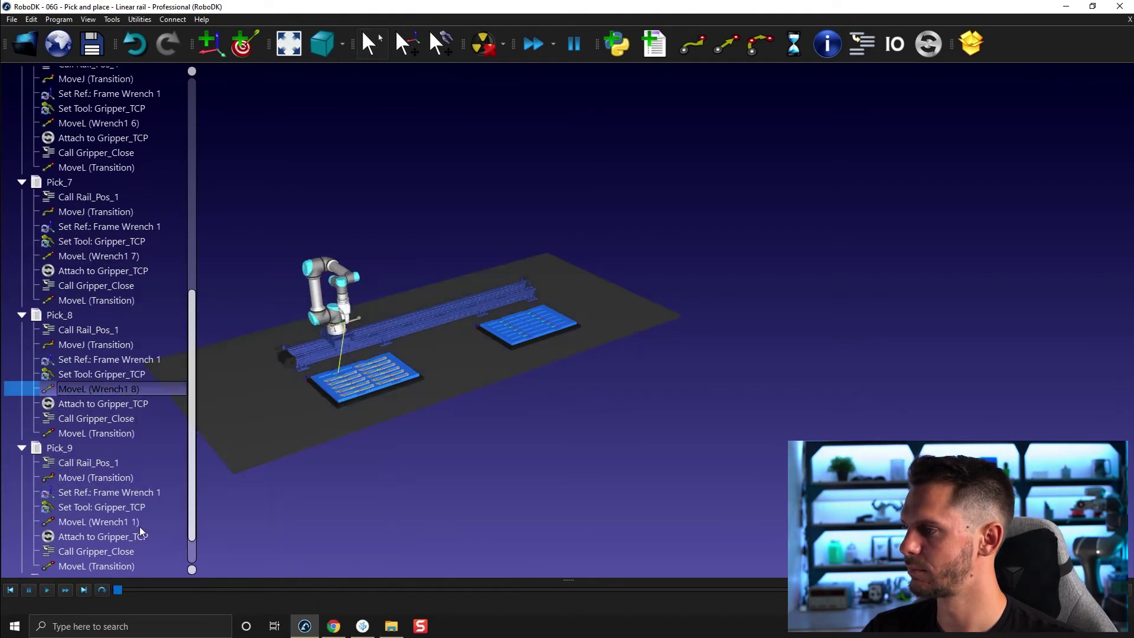
pyautogui.rightClick(113, 522)
pyautogui.moveTo(160, 490)
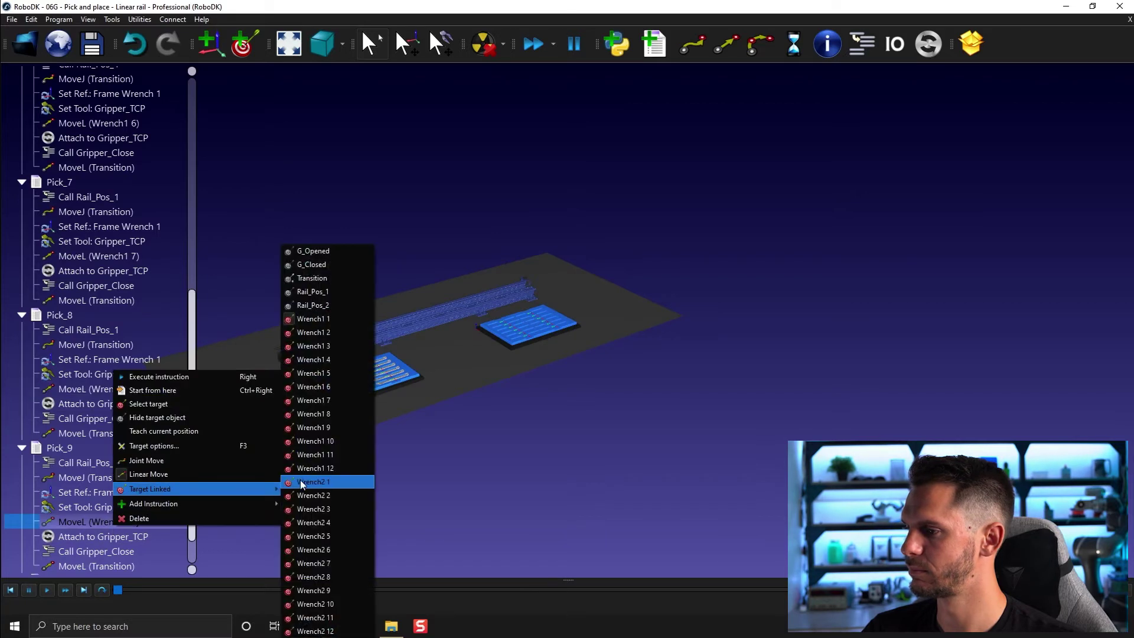
pyautogui.click(325, 429)
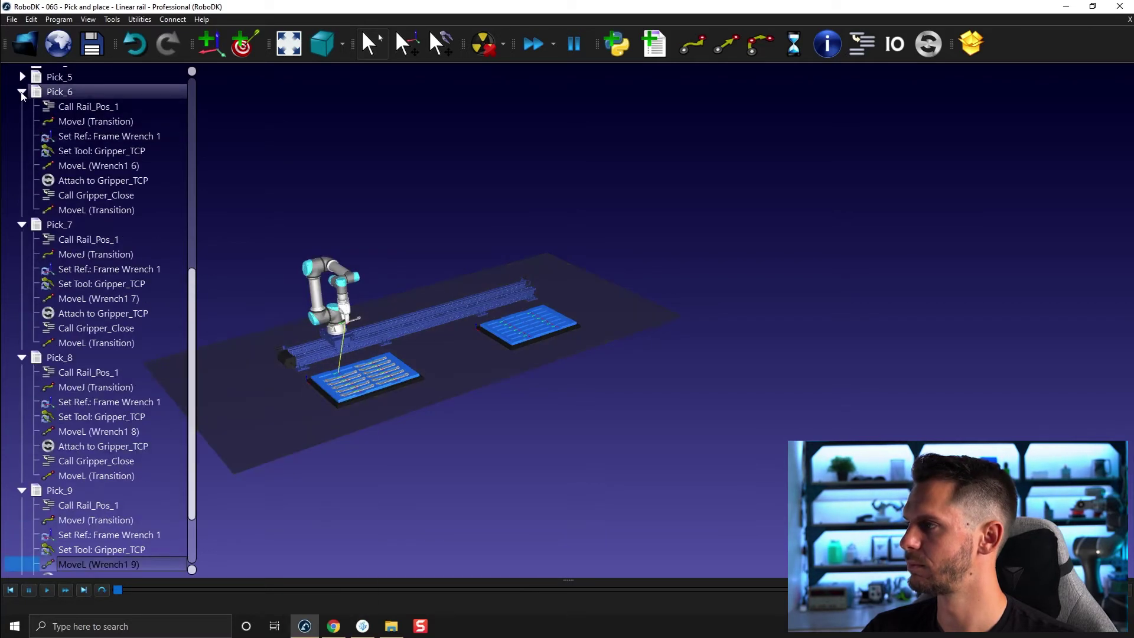
pyautogui.click(22, 140)
pyautogui.click(22, 273)
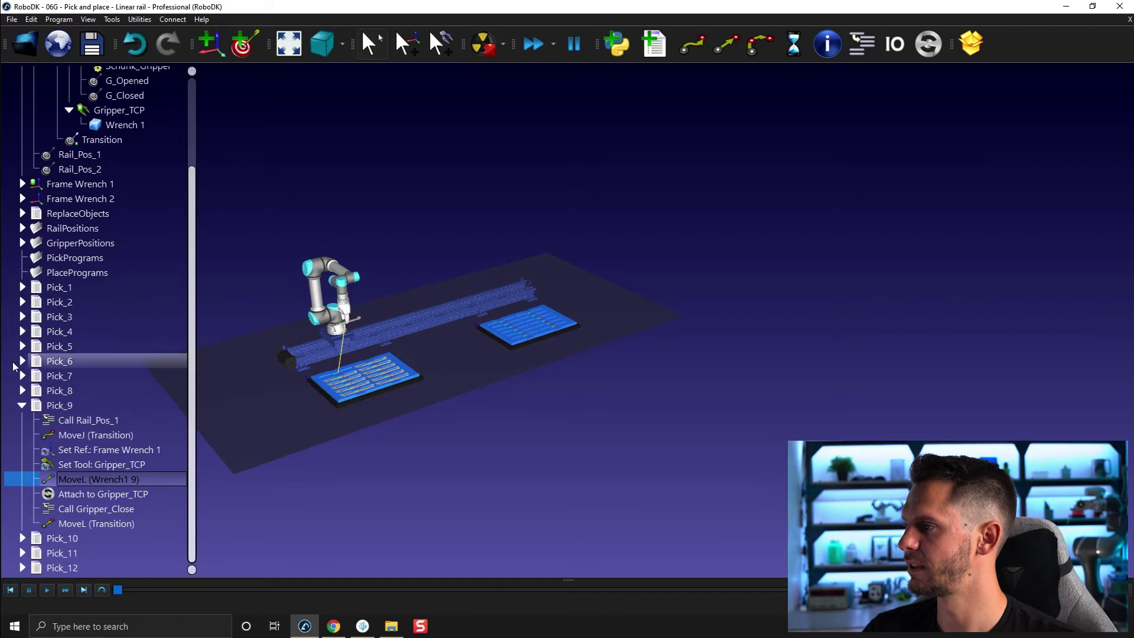
pyautogui.click(21, 407)
# Link Pick_10 and Pick_11's linear moves to Wrench1 10 and Wrench1 11
pyautogui.click(23, 536)
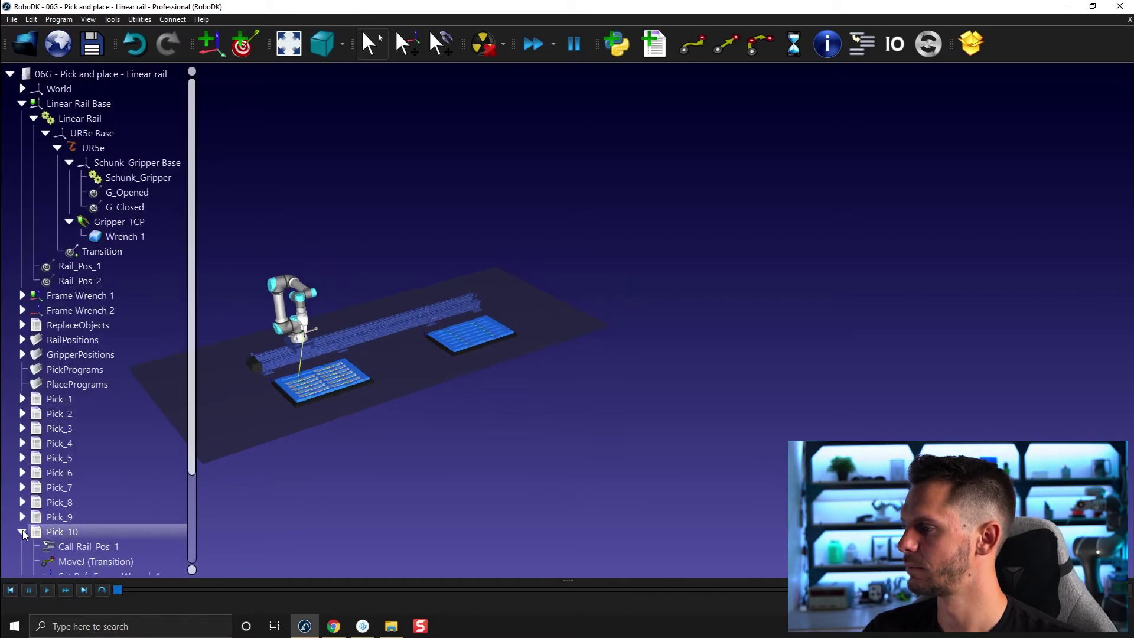
pyautogui.click(22, 552)
pyautogui.click(22, 568)
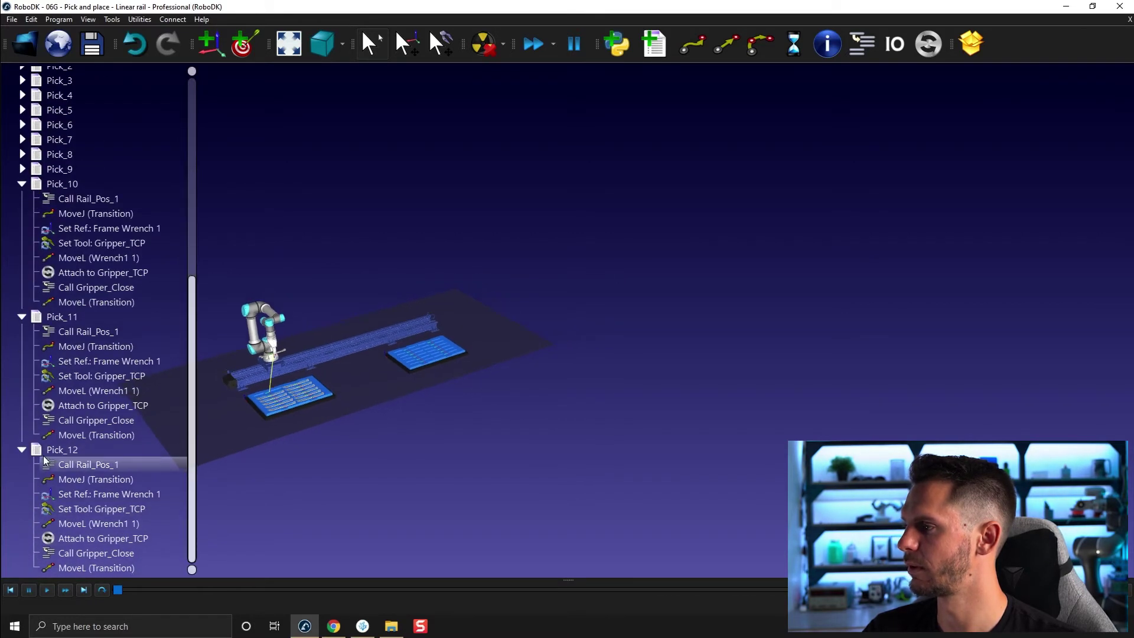
pyautogui.rightClick(97, 258)
pyautogui.moveTo(158, 371)
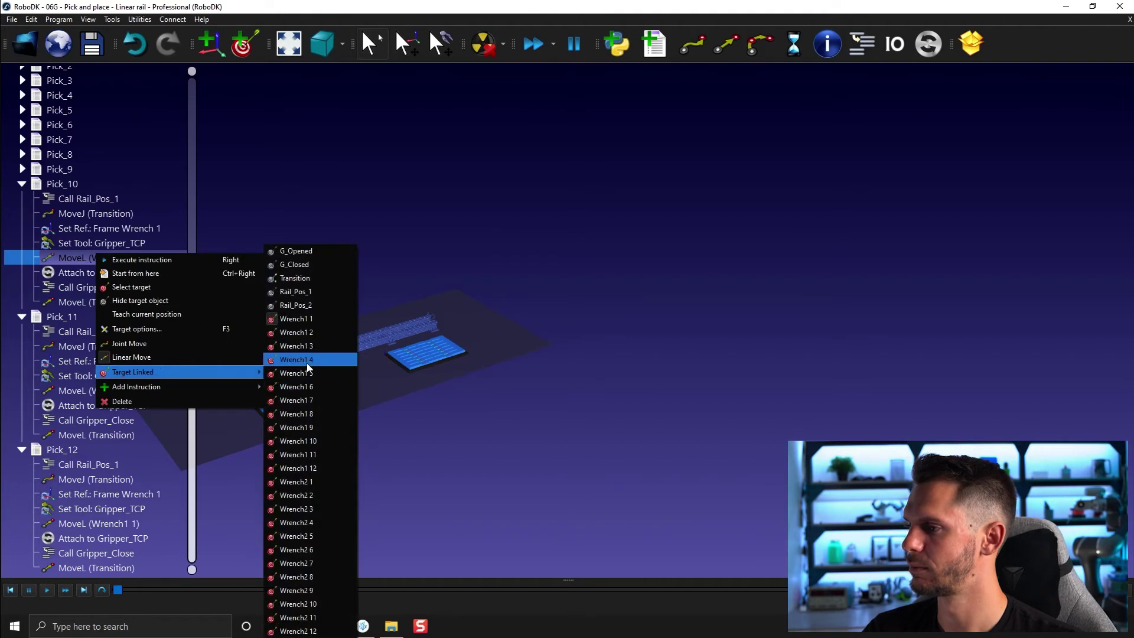
pyautogui.click(319, 441)
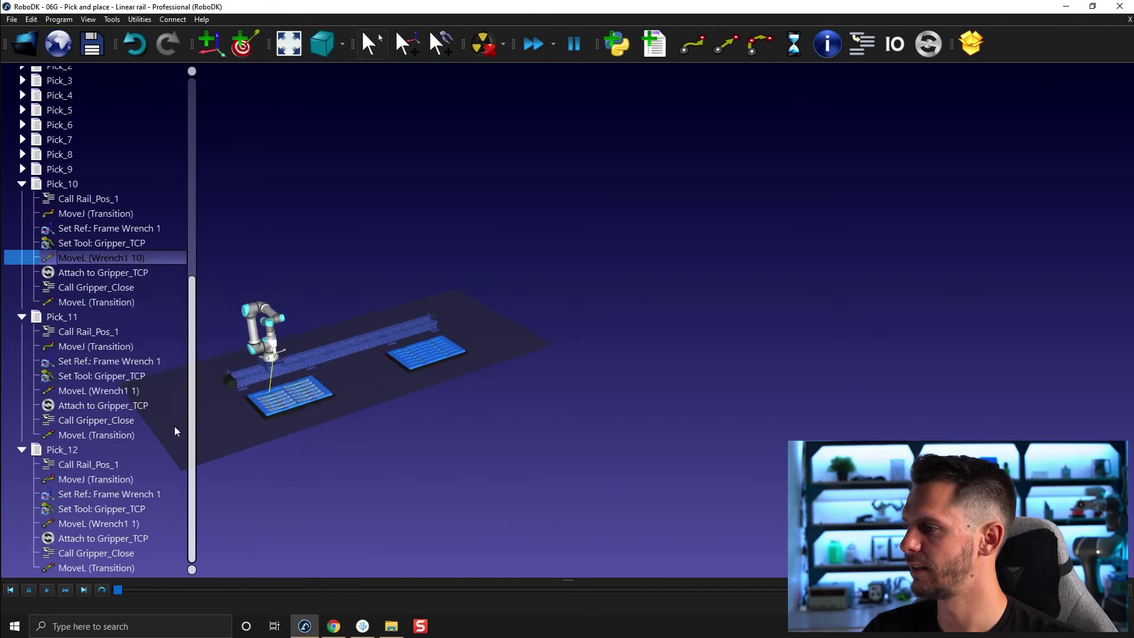
pyautogui.rightClick(149, 395)
pyautogui.moveTo(219, 511)
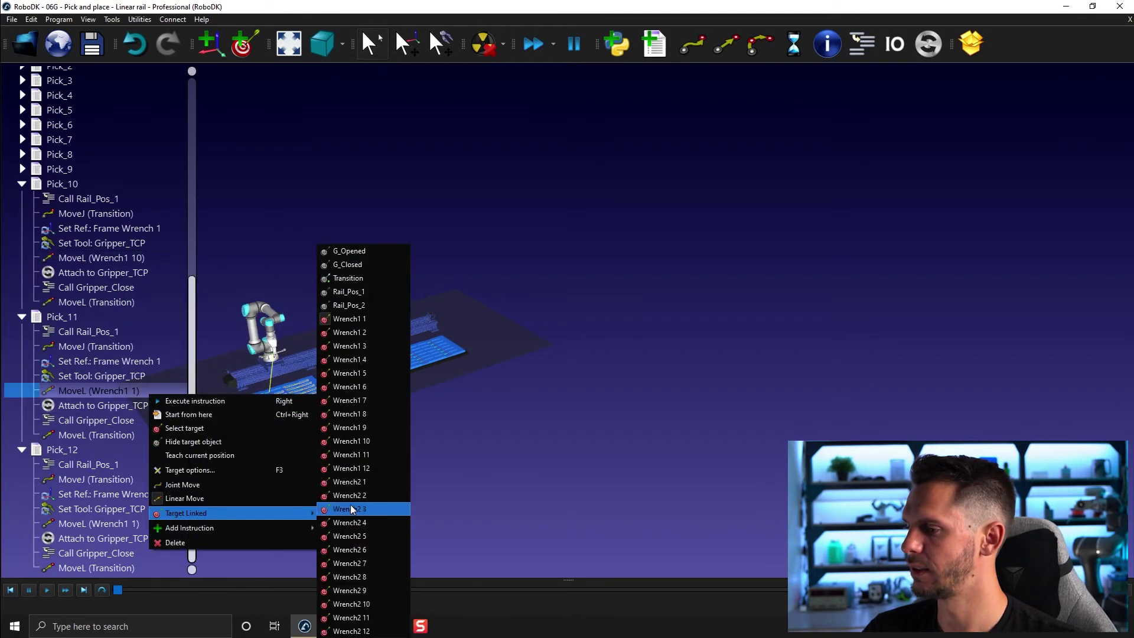
pyautogui.click(355, 456)
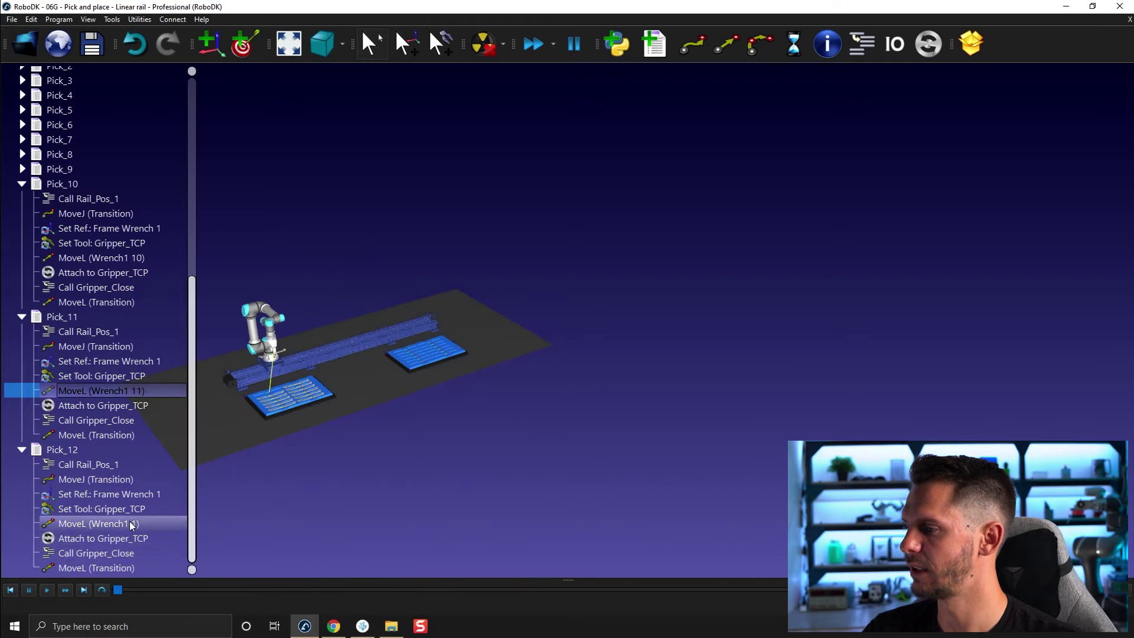
# Link Pick_12's linear move to Wrench1 12 and collapse the three programs
pyautogui.rightClick(161, 525)
pyautogui.moveTo(186, 491)
pyautogui.click(320, 468)
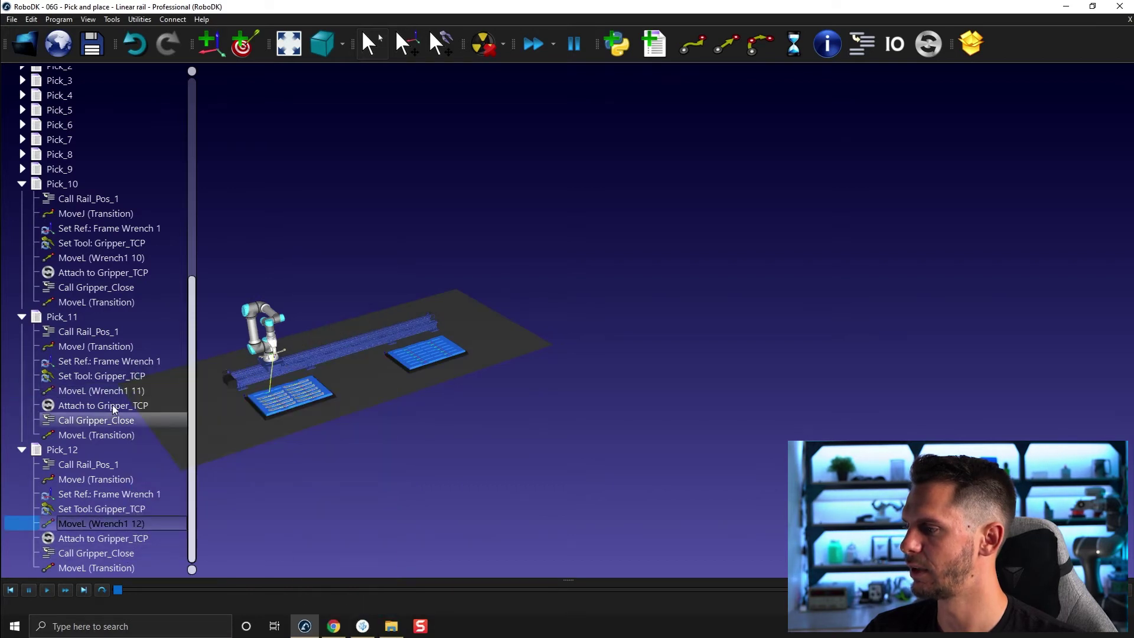
pyautogui.click(21, 183)
pyautogui.click(21, 317)
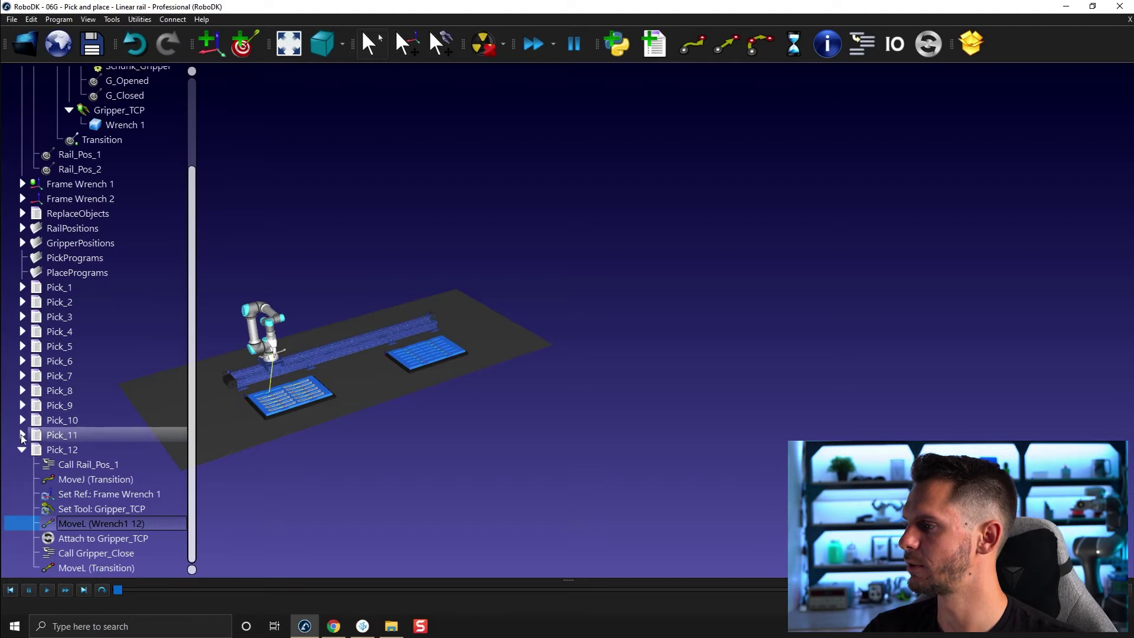
pyautogui.click(21, 450)
pyautogui.moveTo(313, 413); pyautogui.dragTo(396, 398, button='right')
# Run Pick_2 through Pick_7 so the gripper collects Wrenches 2 to 7
pyautogui.doubleClick(131, 416)
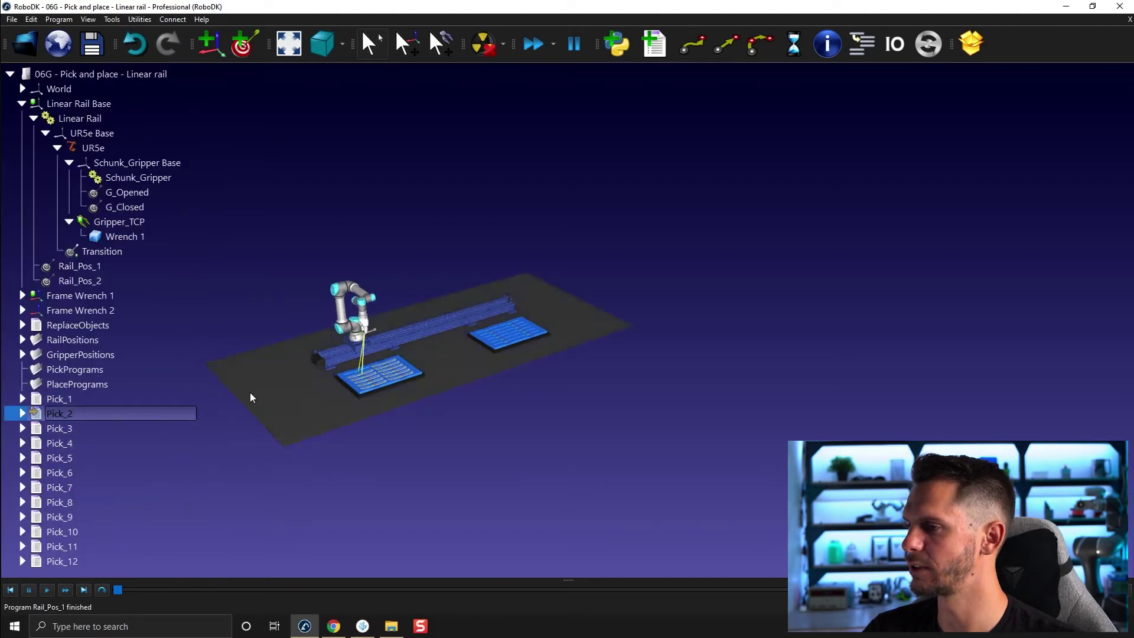
pyautogui.scroll(5, 325, 364)
pyautogui.doubleClick(102, 446)
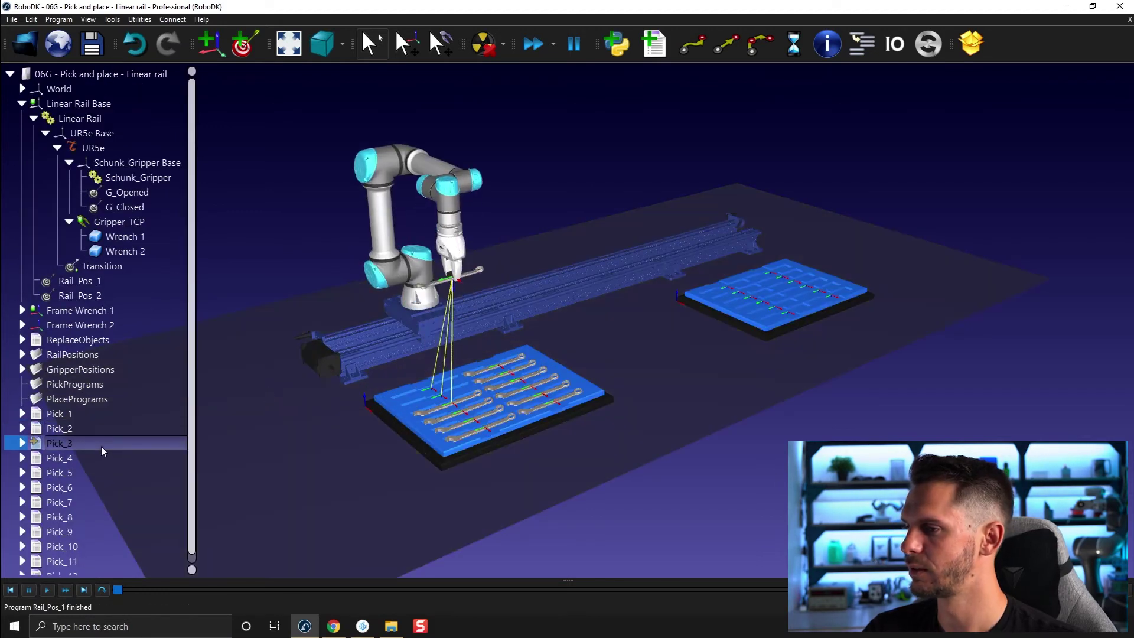
pyautogui.doubleClick(70, 473)
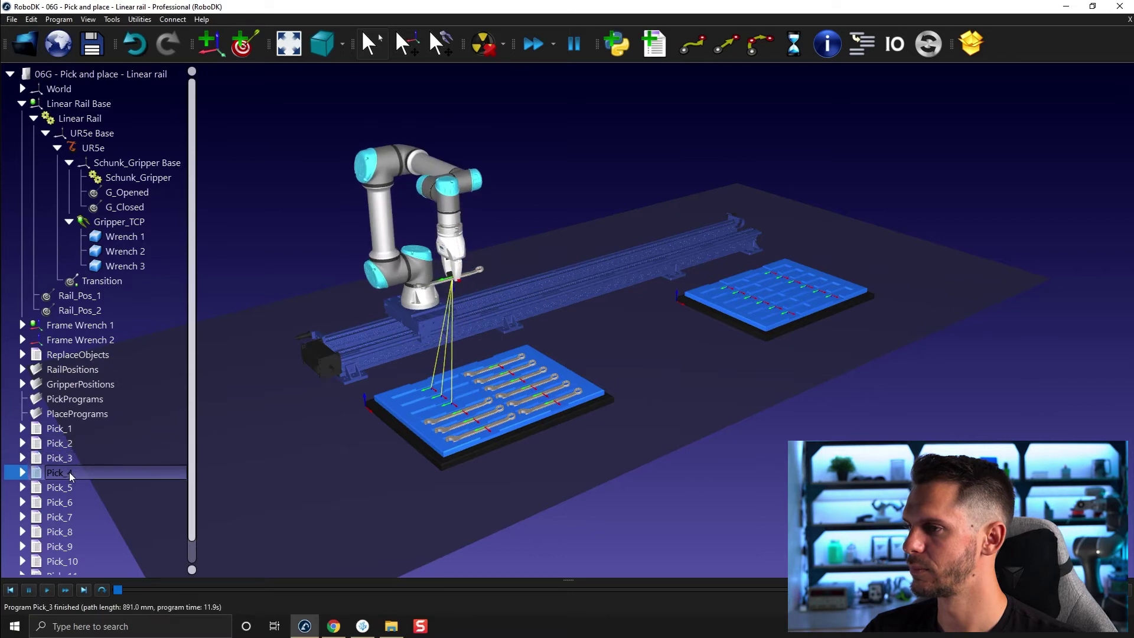
pyautogui.doubleClick(65, 499)
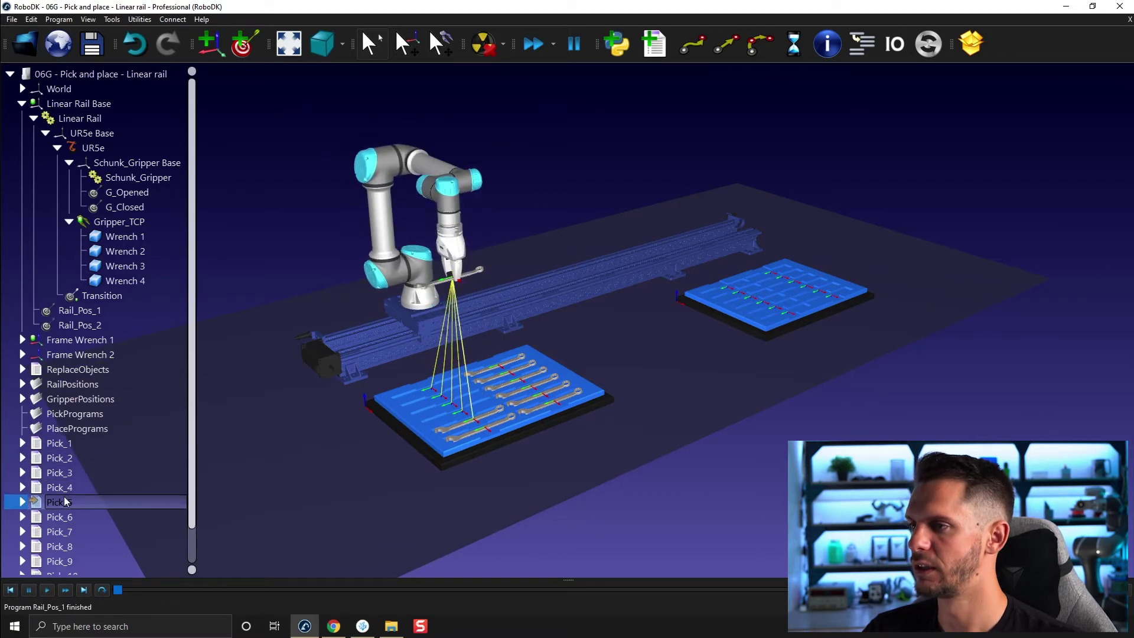
pyautogui.doubleClick(65, 531)
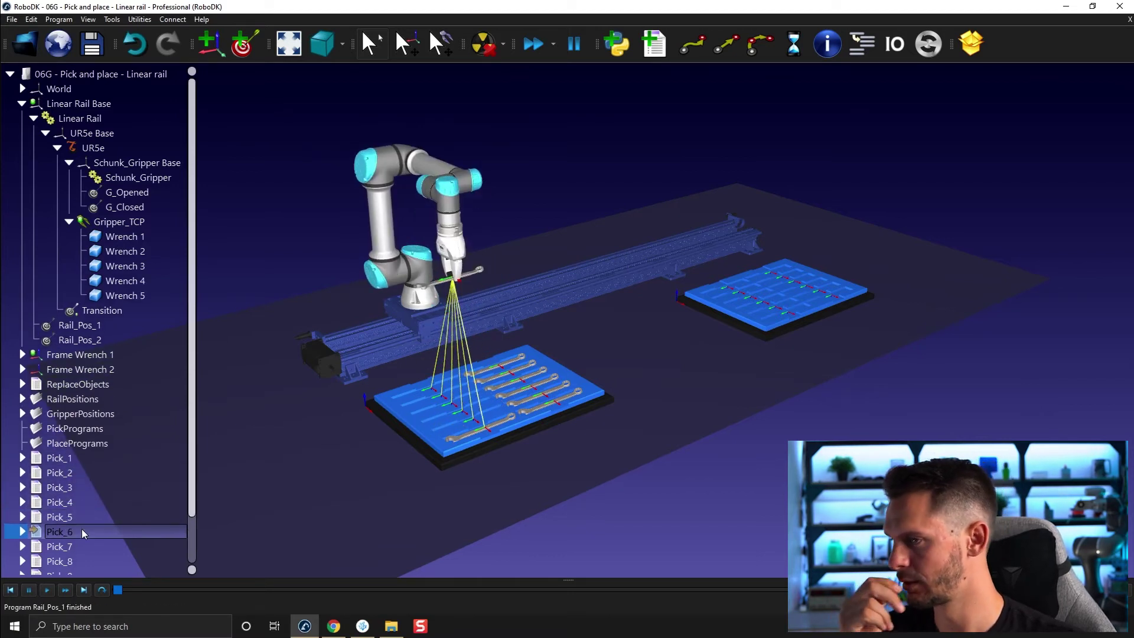
pyautogui.doubleClick(63, 562)
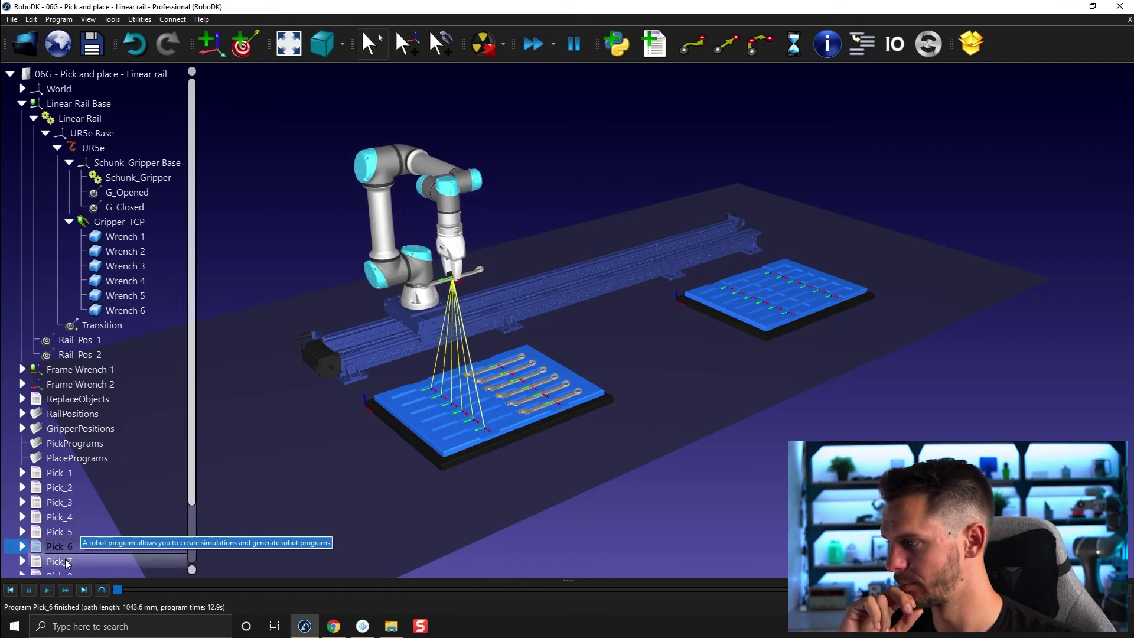
# Run Pick_8 through Pick_11 and rotate the view to inspect the collected wrenches
pyautogui.scroll(-3, 107, 491)
pyautogui.doubleClick(80, 524)
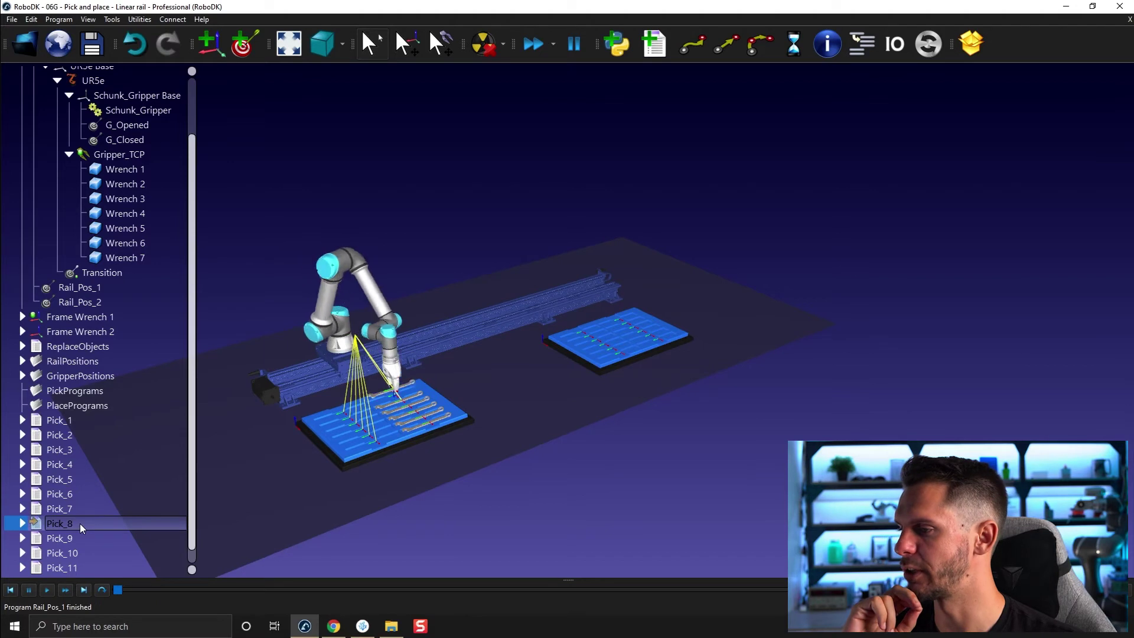
pyautogui.doubleClick(60, 542)
pyautogui.scroll(-2, 61, 551)
pyautogui.doubleClick(61, 542)
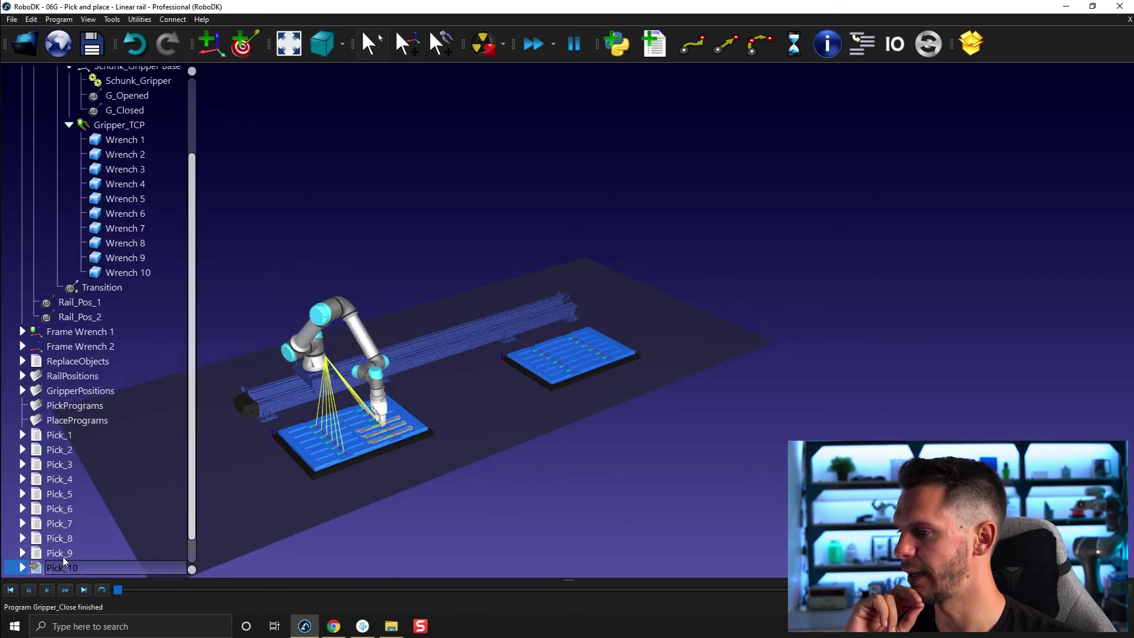
pyautogui.scroll(-2, 83, 519)
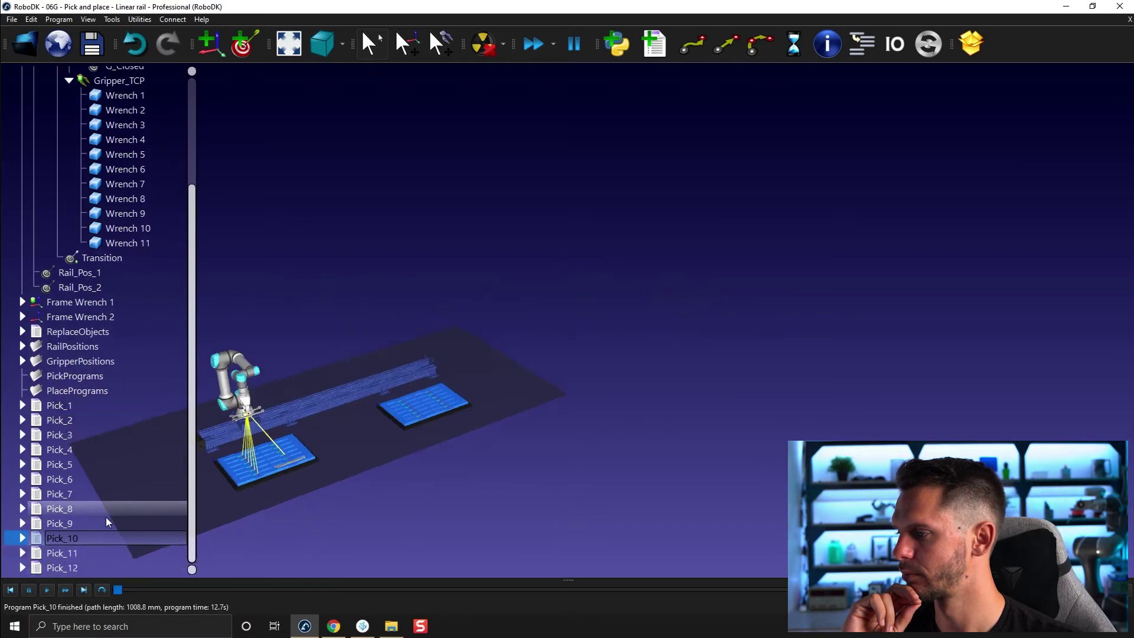
pyautogui.doubleClick(68, 564)
pyautogui.moveTo(309, 467); pyautogui.dragTo(572, 449)
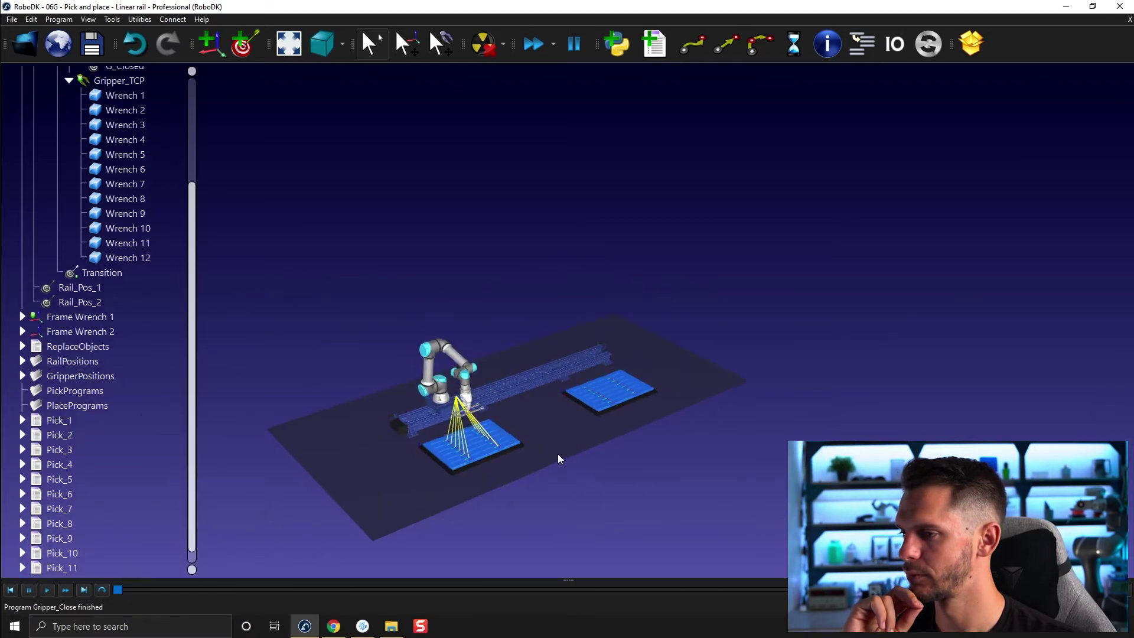
pyautogui.scroll(5, 473, 396)
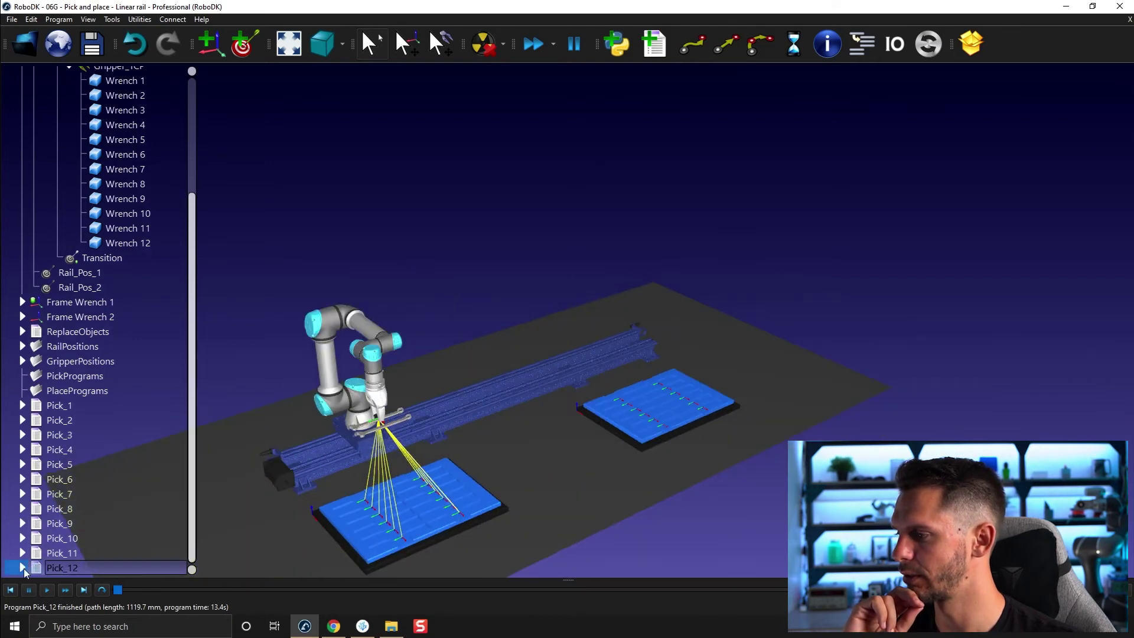
pyautogui.scroll(-3, 24, 568)
# Reset the wrenches with ReplaceObjects and re-run Pick_11, Pick_12 and Pick_10
pyautogui.click(22, 435)
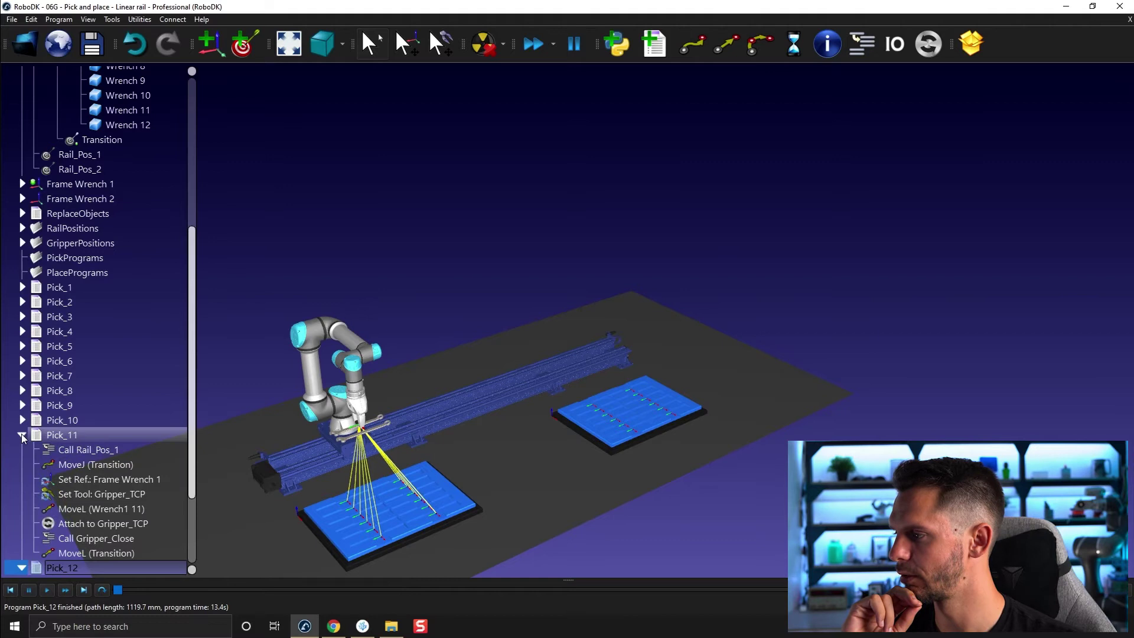
pyautogui.scroll(-2, 111, 452)
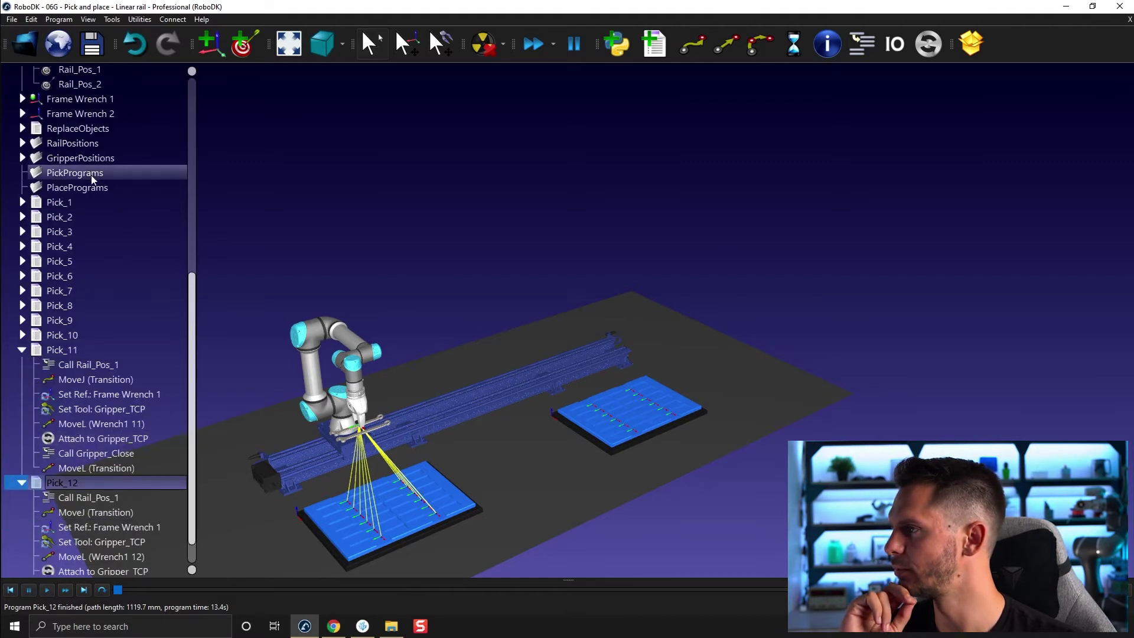
pyautogui.doubleClick(94, 129)
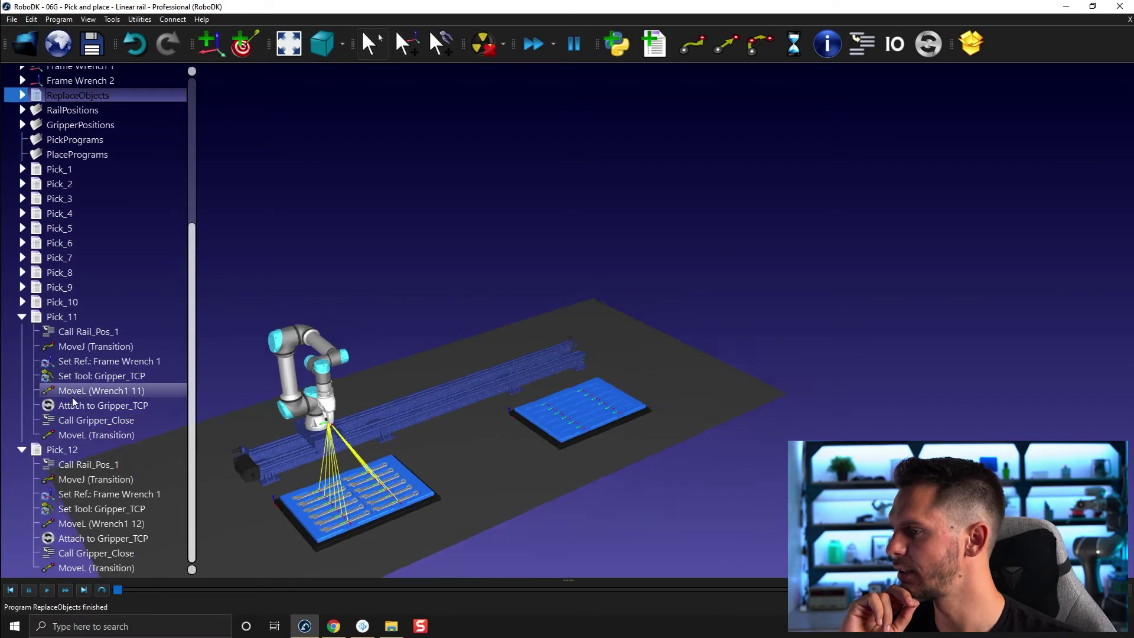
pyautogui.click(71, 317)
pyautogui.doubleClick(70, 315)
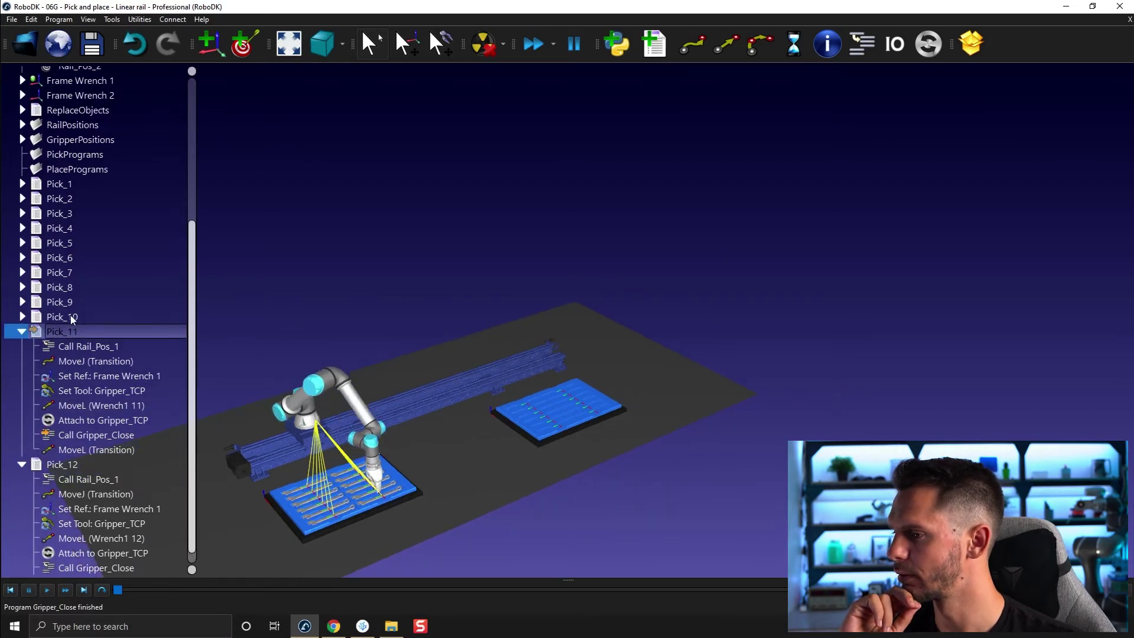
pyautogui.doubleClick(69, 468)
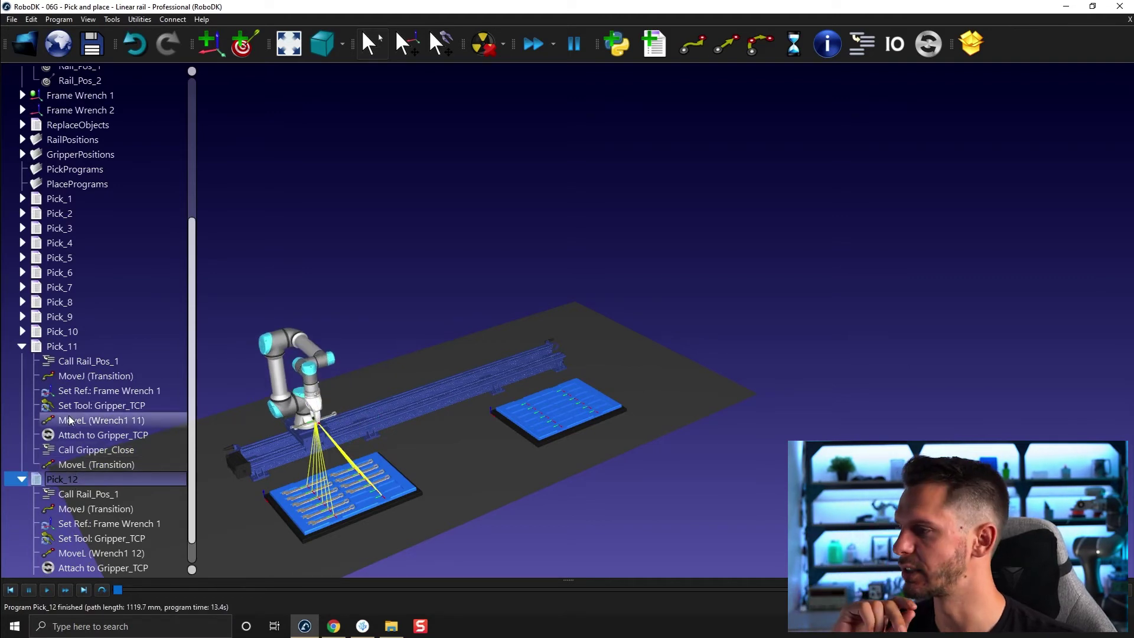
pyautogui.doubleClick(66, 331)
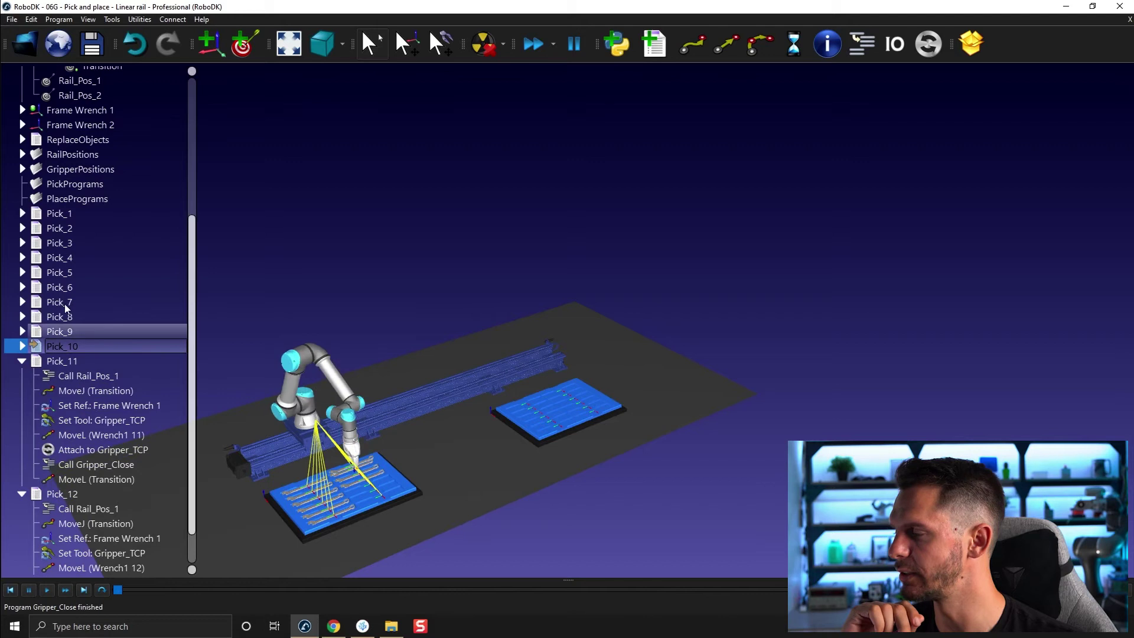
# Reset the wrenches again and move Pick_1 through Pick_12 into the PickPrograms folder
pyautogui.doubleClick(75, 139)
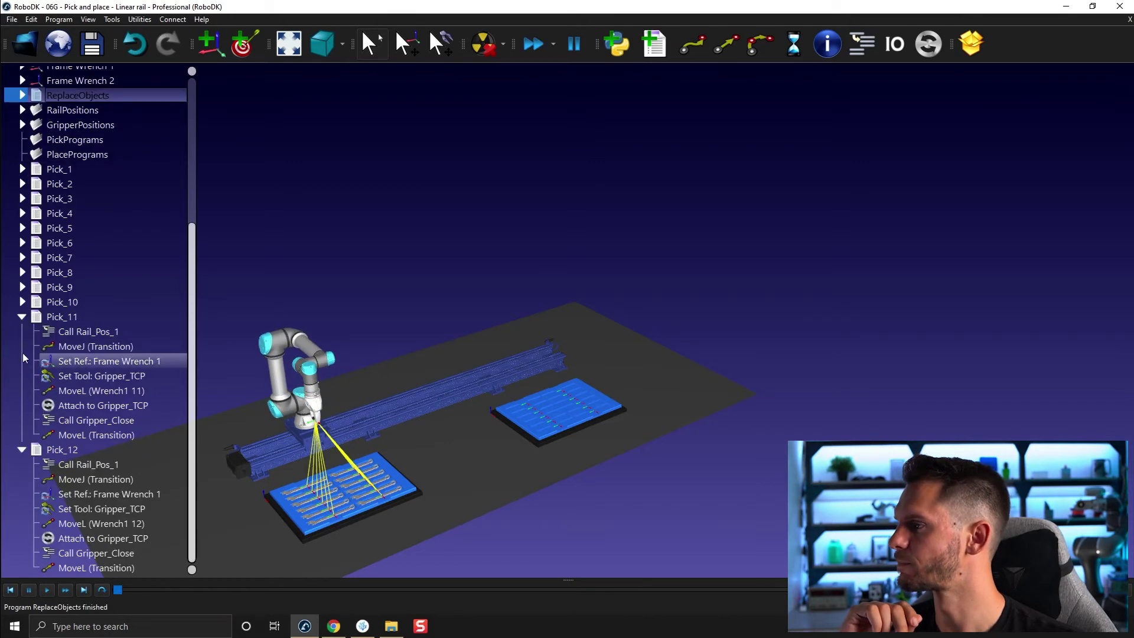
pyautogui.click(22, 317)
pyautogui.click(23, 449)
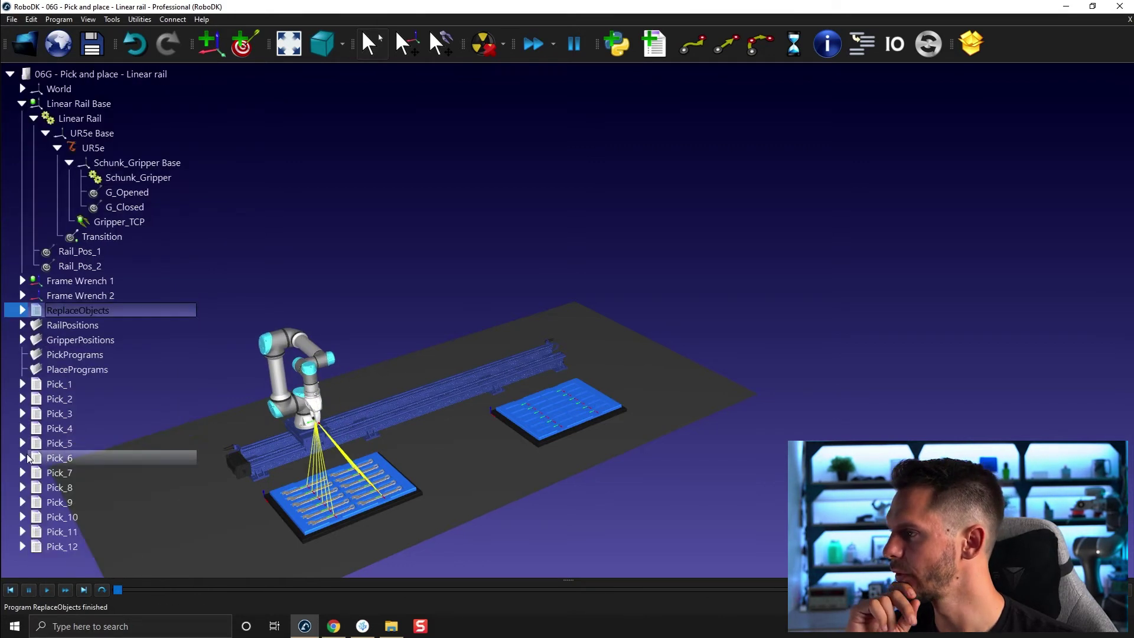
pyautogui.click(90, 383)
pyautogui.keyDown('shift'); pyautogui.click(73, 547); pyautogui.keyUp('shift')
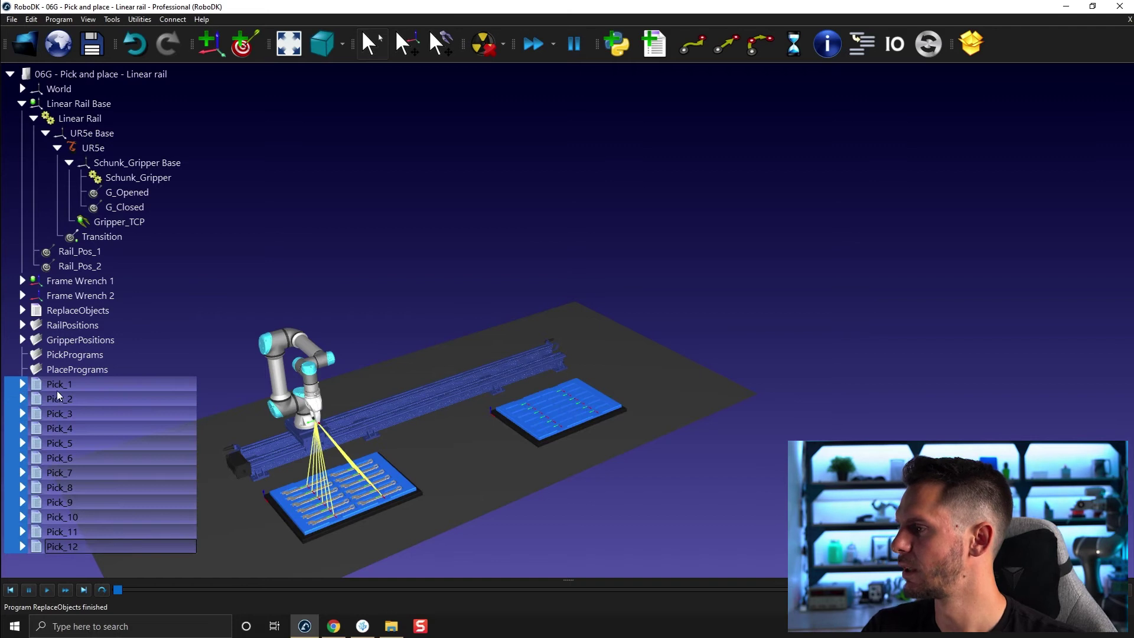
pyautogui.moveTo(56, 383); pyautogui.dragTo(83, 355)
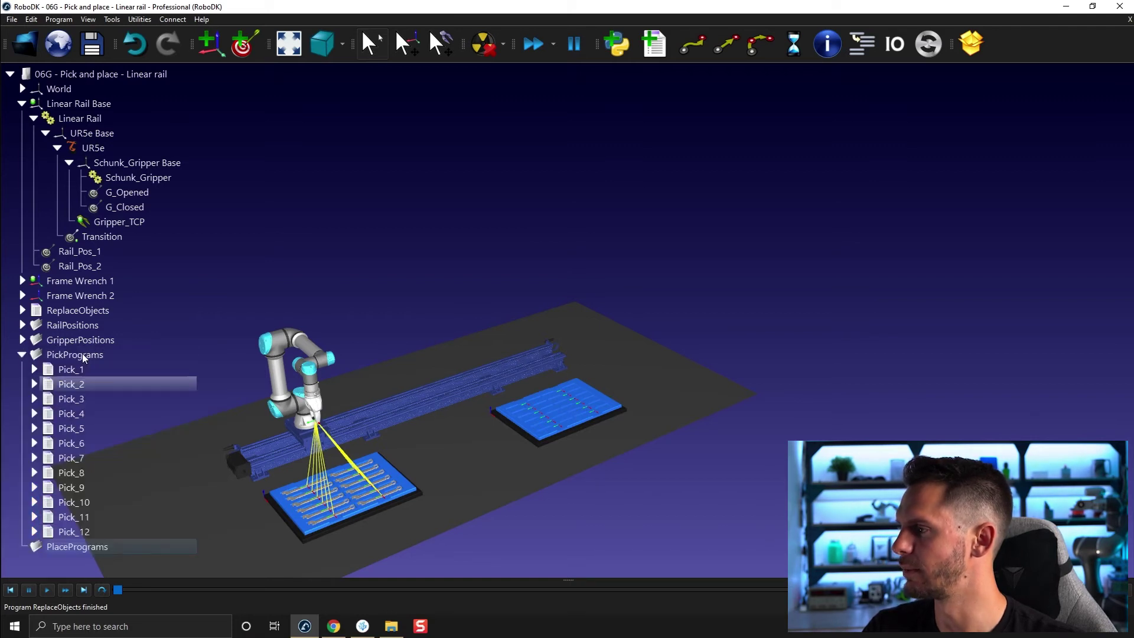
pyautogui.click(22, 354)
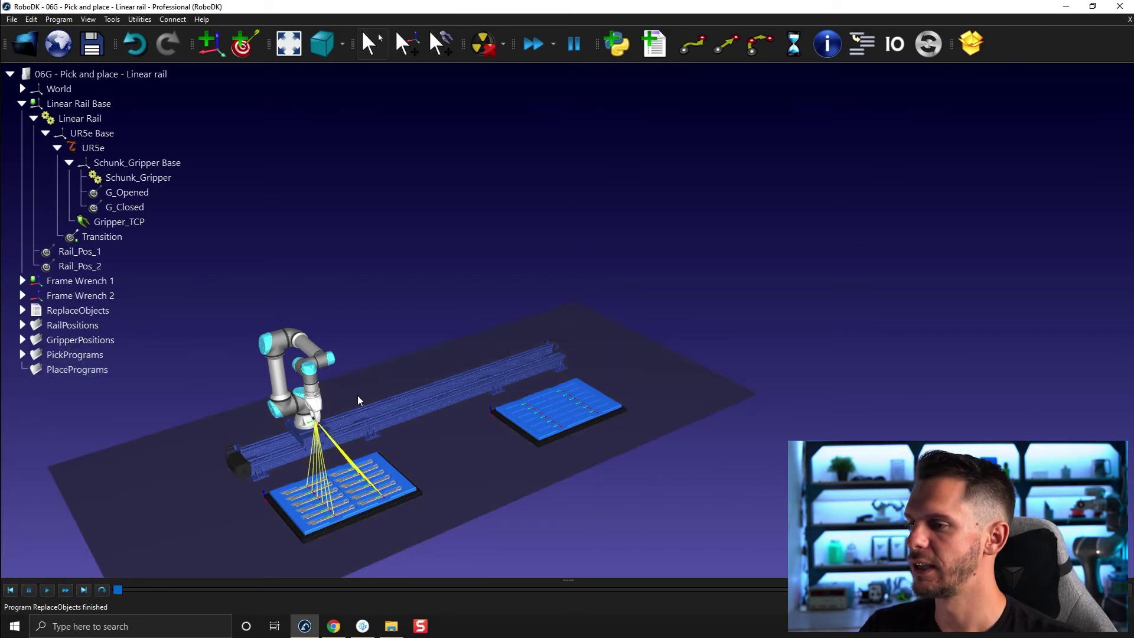
pyautogui.scroll(2, 360, 400)
# Send the robot to Rail_Pos_2 and create Prog18 with a joint move to Transition, without Set Ref/Set Tool
pyautogui.doubleClick(76, 267)
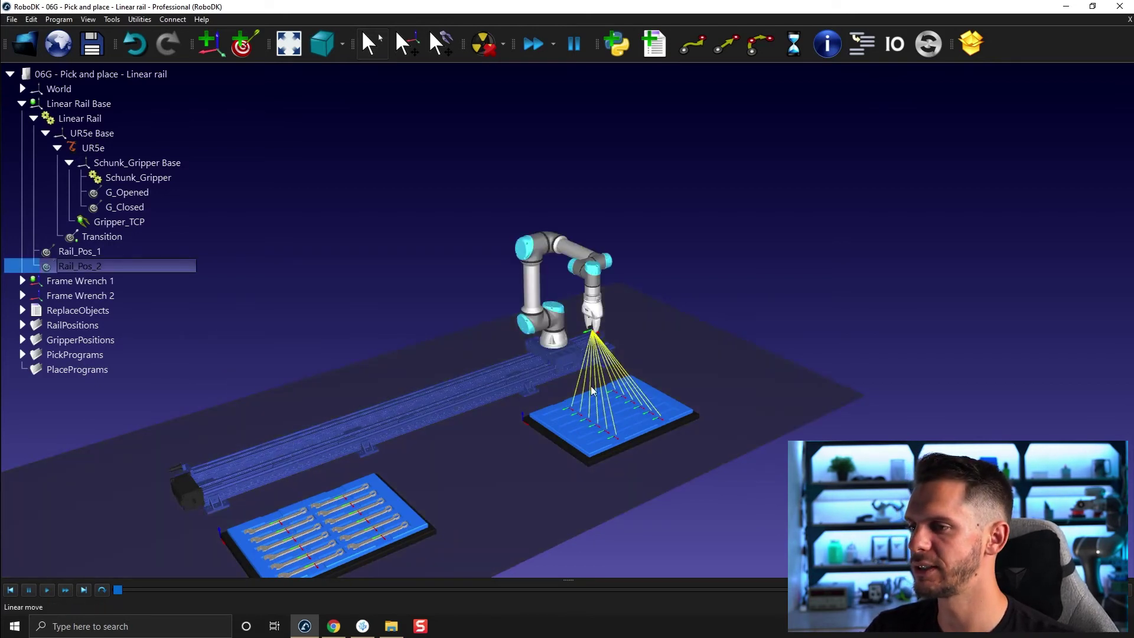
pyautogui.scroll(5, 586, 389)
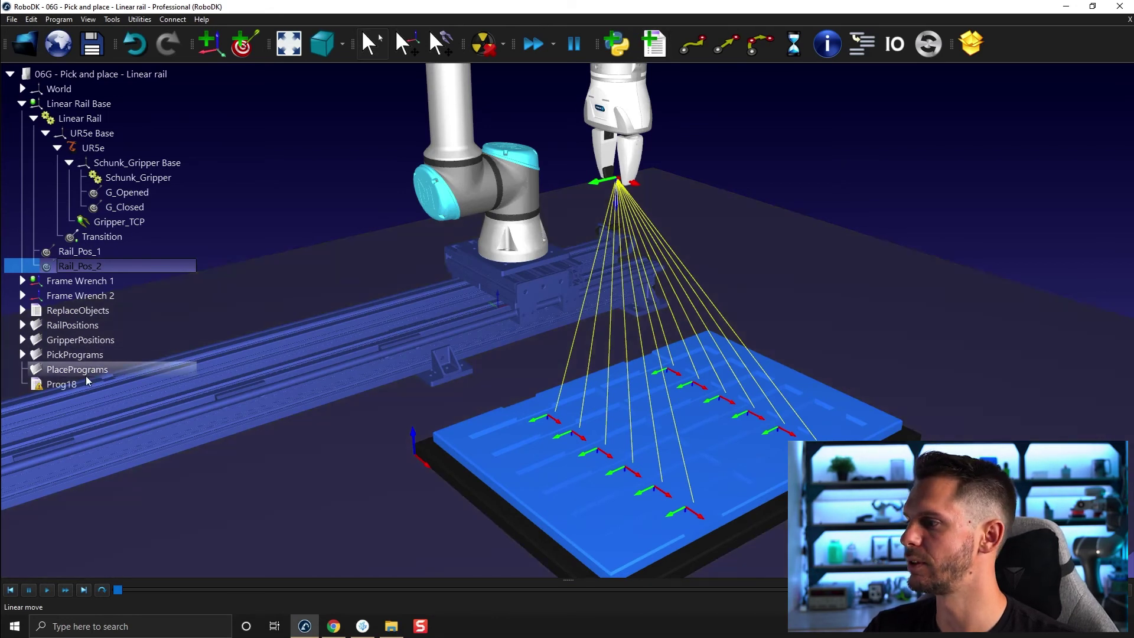
pyautogui.click(78, 385)
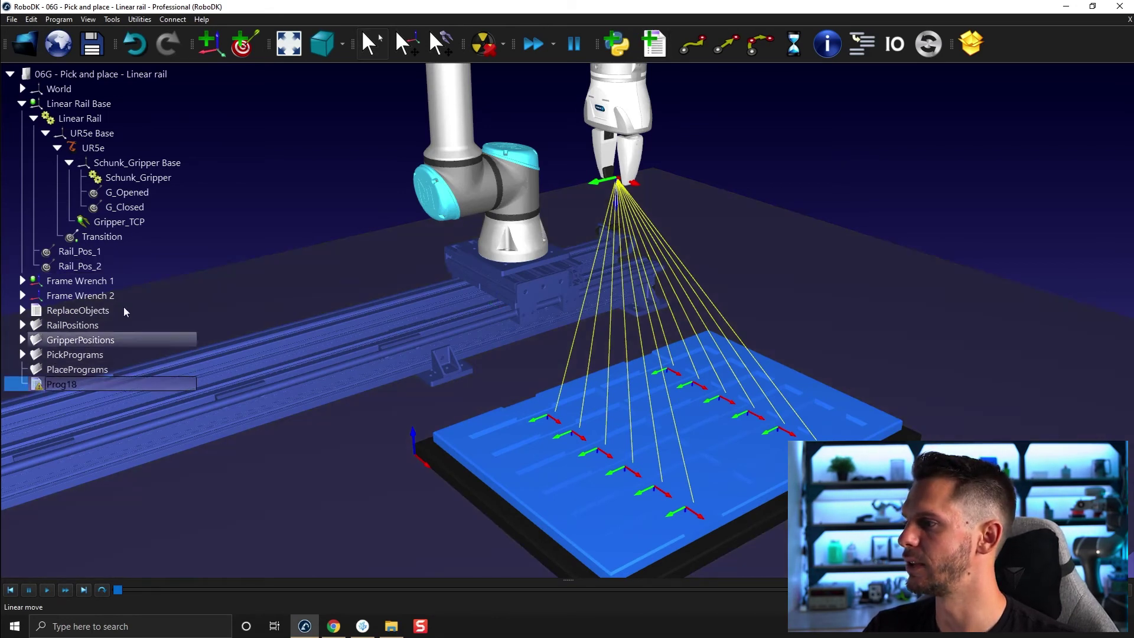
pyautogui.keyDown('ctrl'); pyautogui.click(144, 238); pyautogui.keyUp('ctrl')
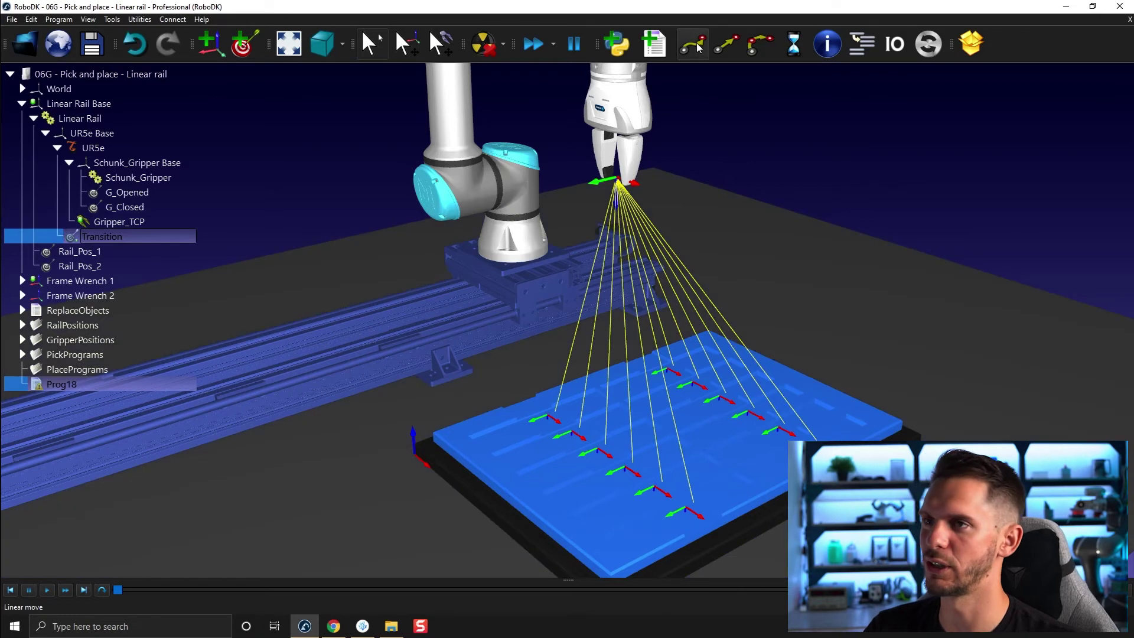
pyautogui.click(694, 45)
pyautogui.click(62, 398)
pyautogui.keyDown('shift'); pyautogui.click(72, 414); pyautogui.keyUp('shift')
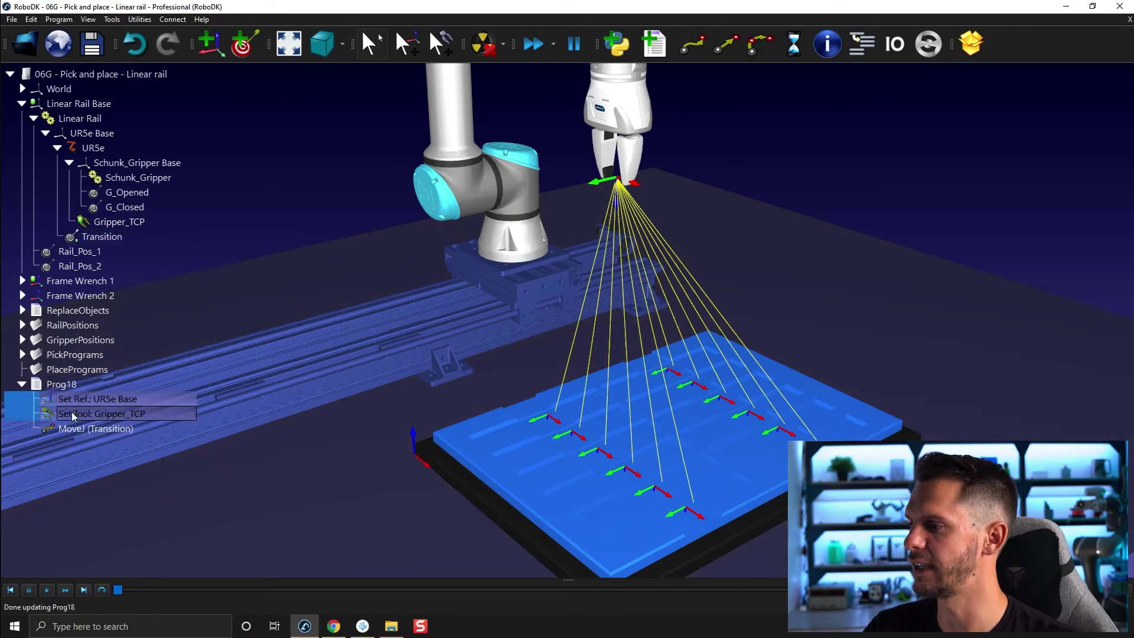
pyautogui.press('Delete')
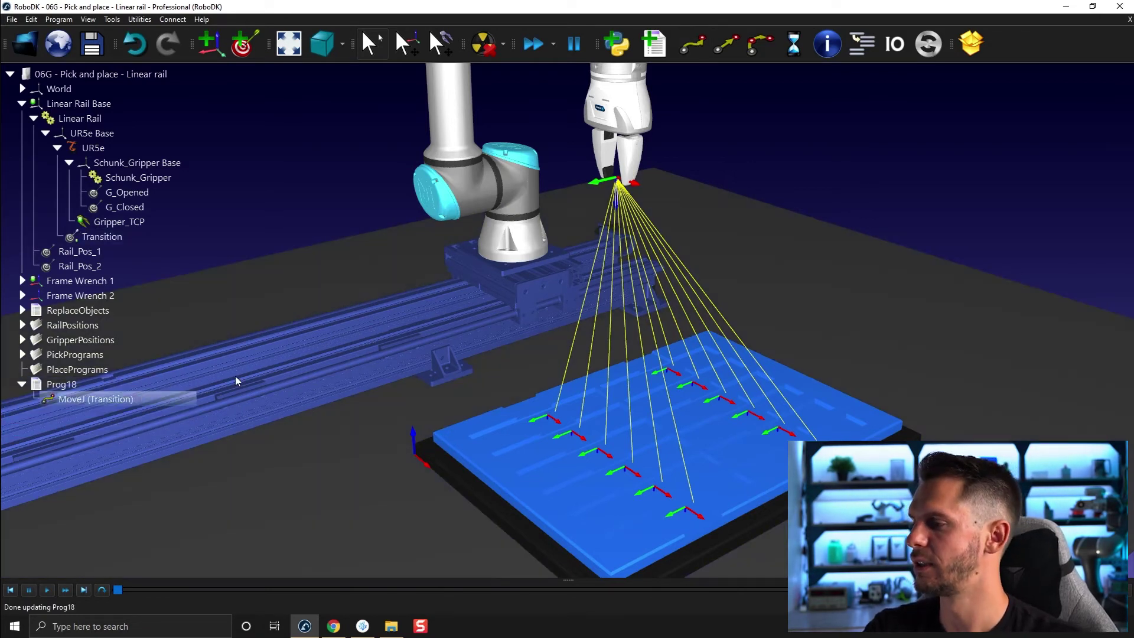
# Hide the floor and reframe the view around the robot
pyautogui.scroll(3, 367, 458)
pyautogui.moveTo(360, 456); pyautogui.dragTo(329, 402)
pyautogui.rightClick(329, 401)
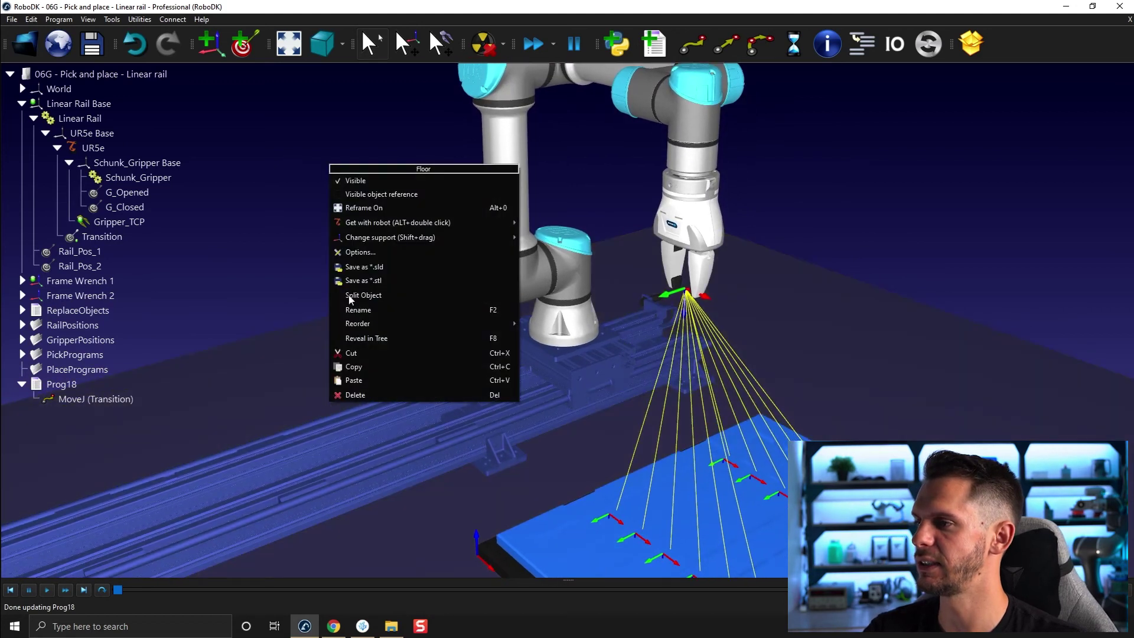
pyautogui.click(364, 174)
pyautogui.moveTo(343, 264); pyautogui.dragTo(318, 229, button='middle')
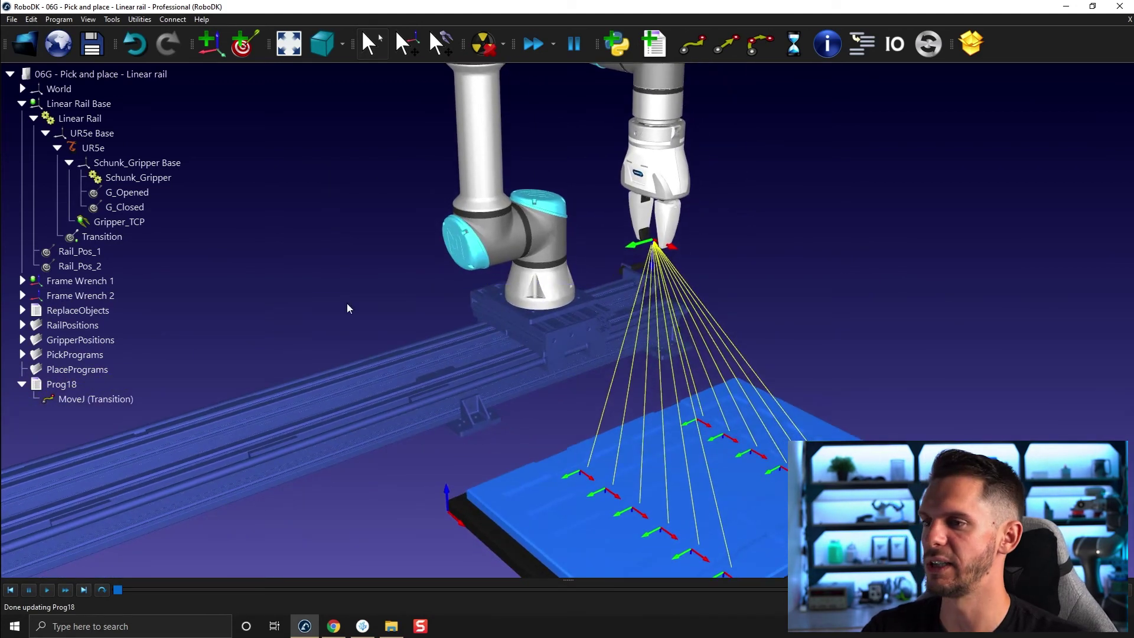
pyautogui.moveTo(118, 341); pyautogui.dragTo(303, 351)
pyautogui.moveTo(372, 311); pyautogui.dragTo(214, 397)
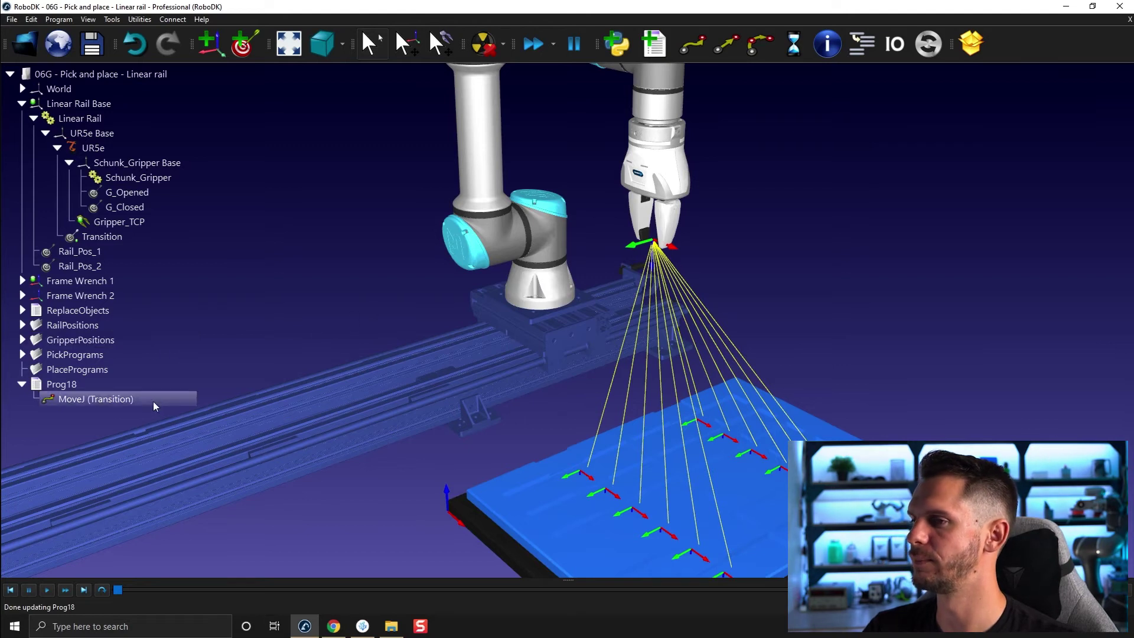
# Add a linear move to the Wrench2 1 target in Frame Wrench 2
pyautogui.click(21, 295)
pyautogui.click(71, 327)
pyautogui.keyDown('ctrl'); pyautogui.click(66, 295); pyautogui.keyUp('ctrl')
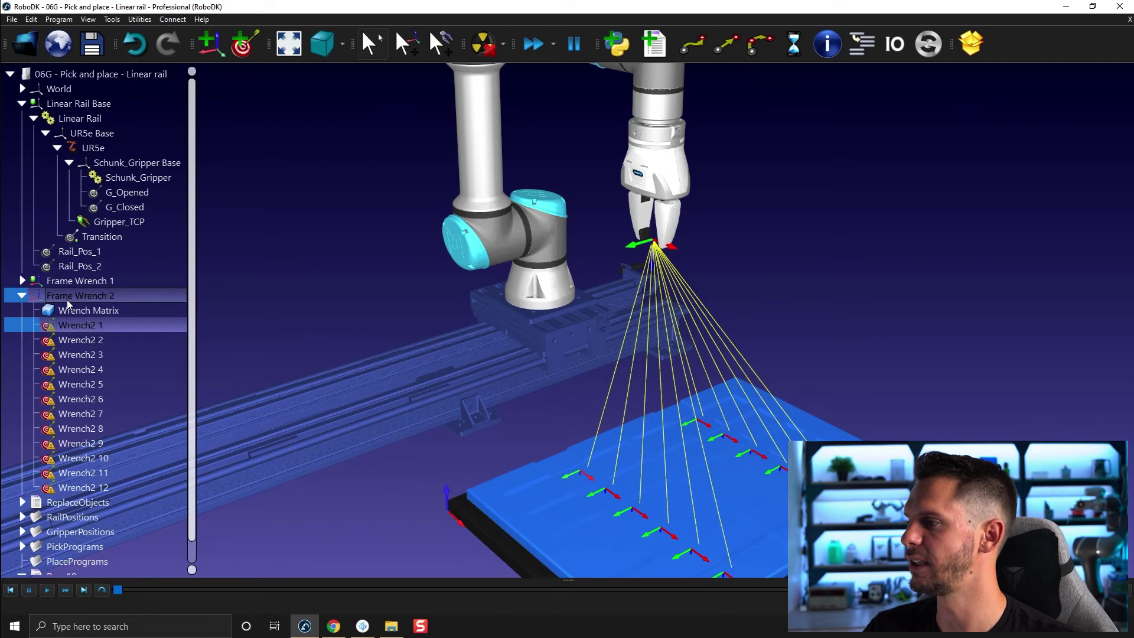
pyautogui.scroll(-2, 68, 299)
pyautogui.click(713, 46)
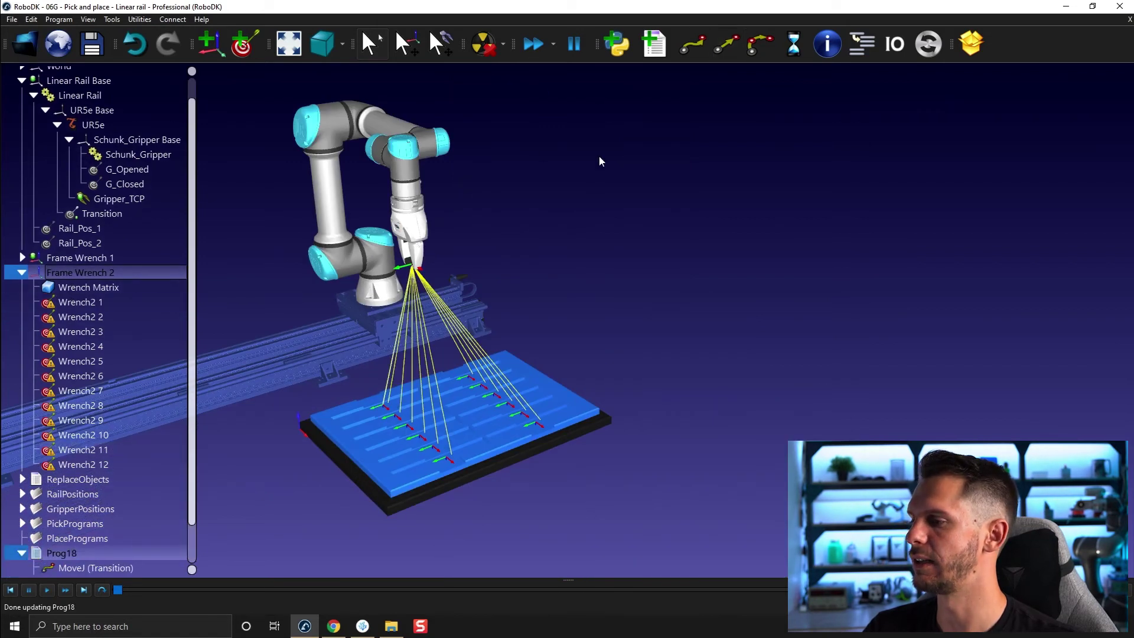
pyautogui.moveTo(478, 407); pyautogui.dragTo(590, 507)
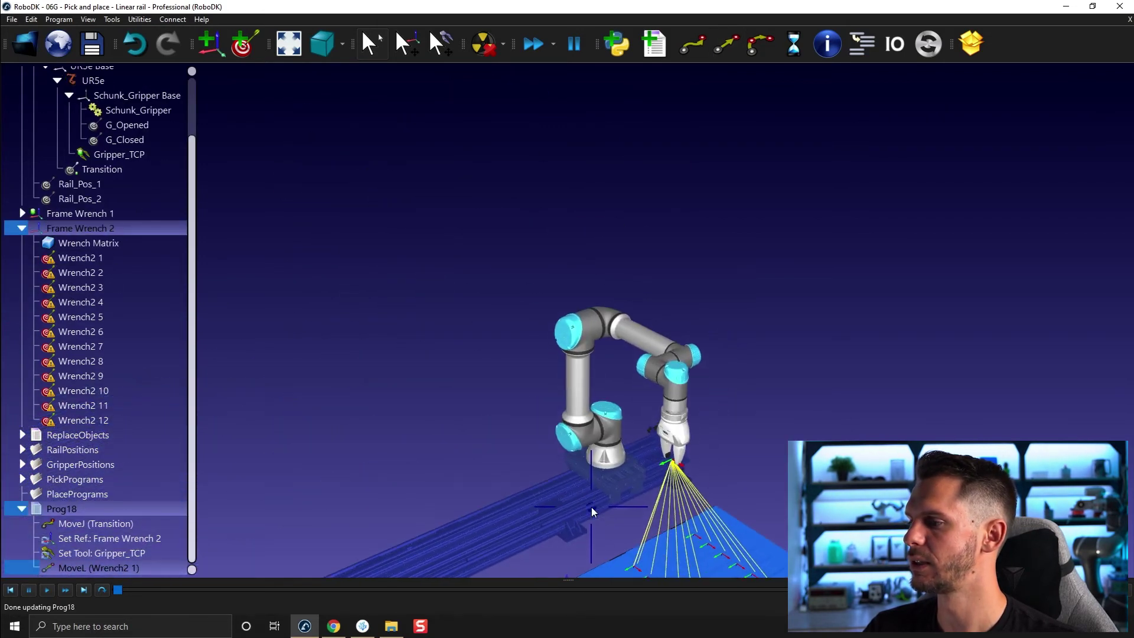
pyautogui.moveTo(201, 435); pyautogui.dragTo(264, 313)
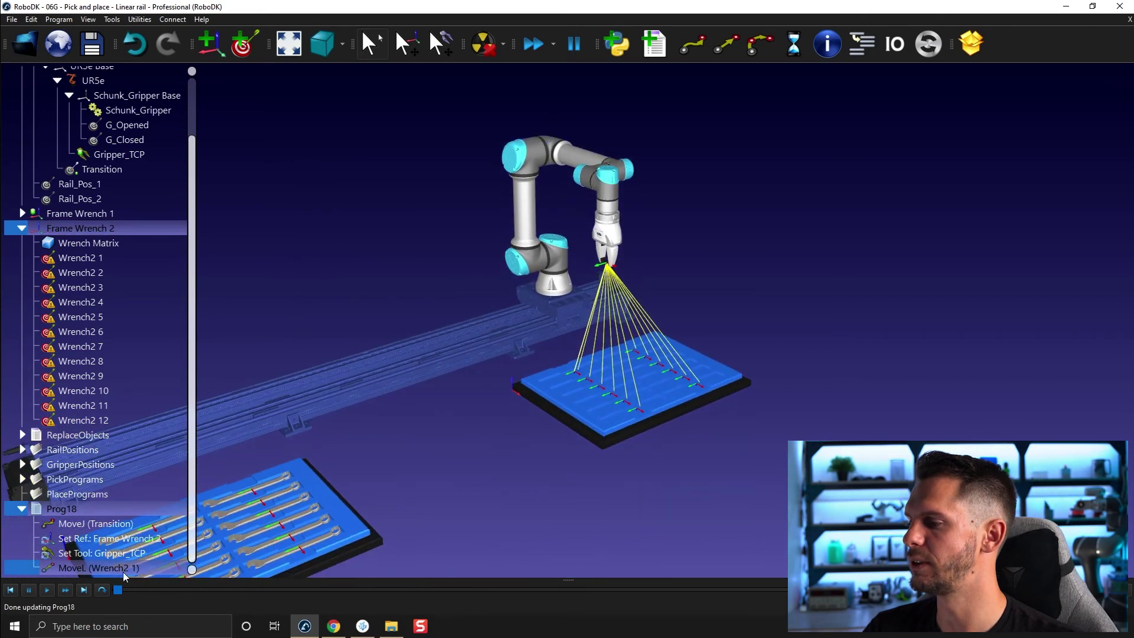
pyautogui.moveTo(284, 438); pyautogui.dragTo(199, 533)
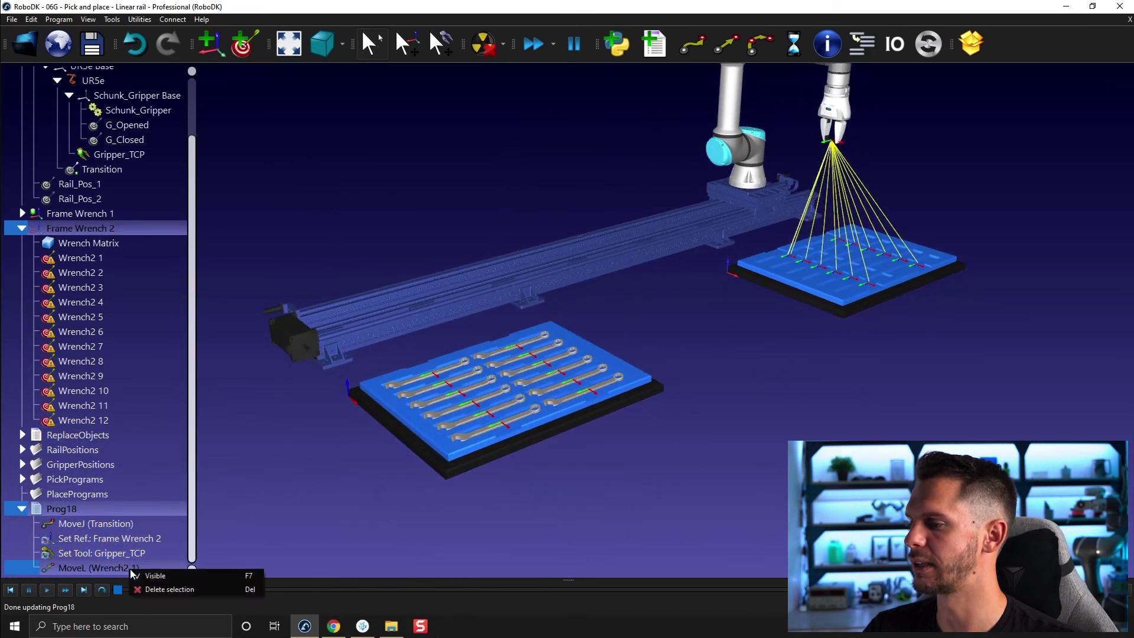
# After the Wrench2 1 move, add a Detach object event with parent Frame Wrench 2, then return to Transition
pyautogui.click(128, 570)
pyautogui.rightClick(125, 571)
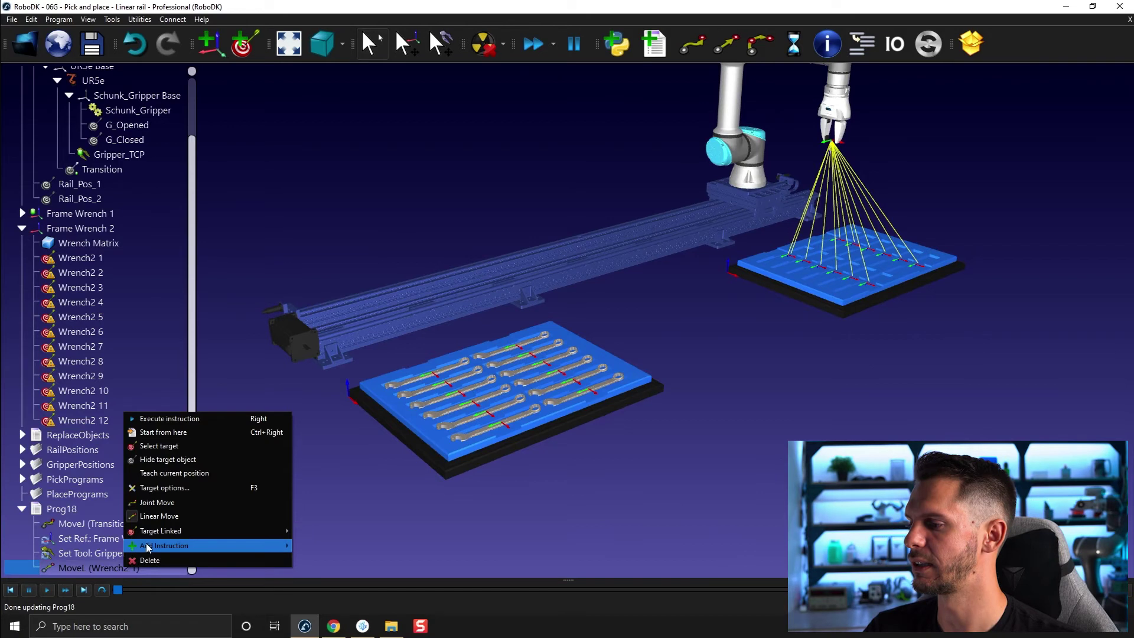
pyautogui.moveTo(148, 546)
pyautogui.click(331, 631)
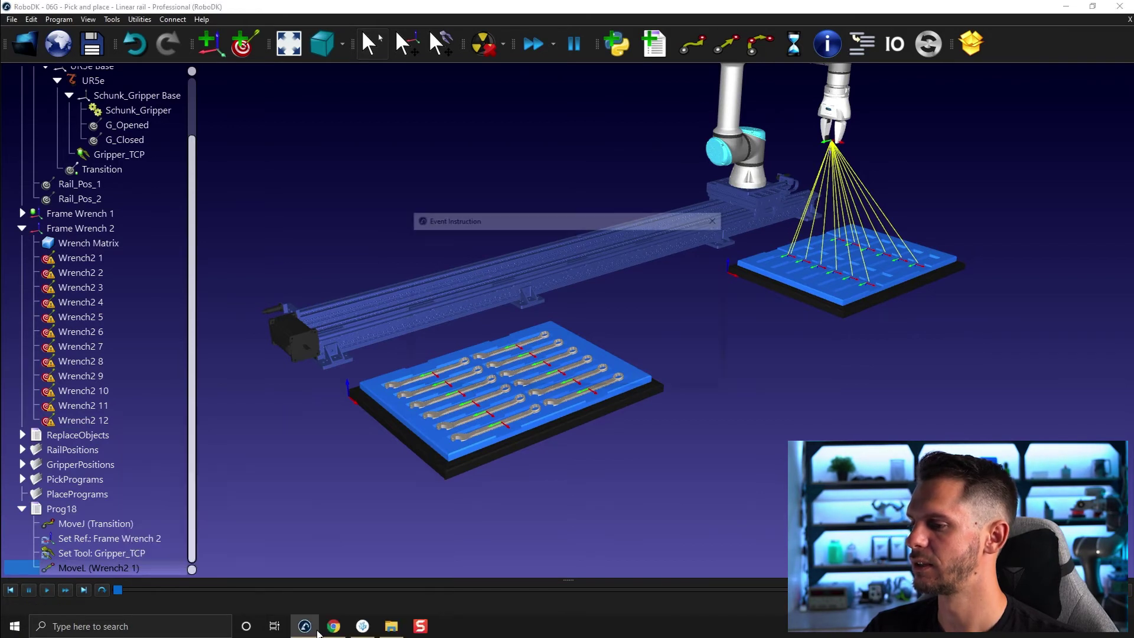
pyautogui.click(457, 265)
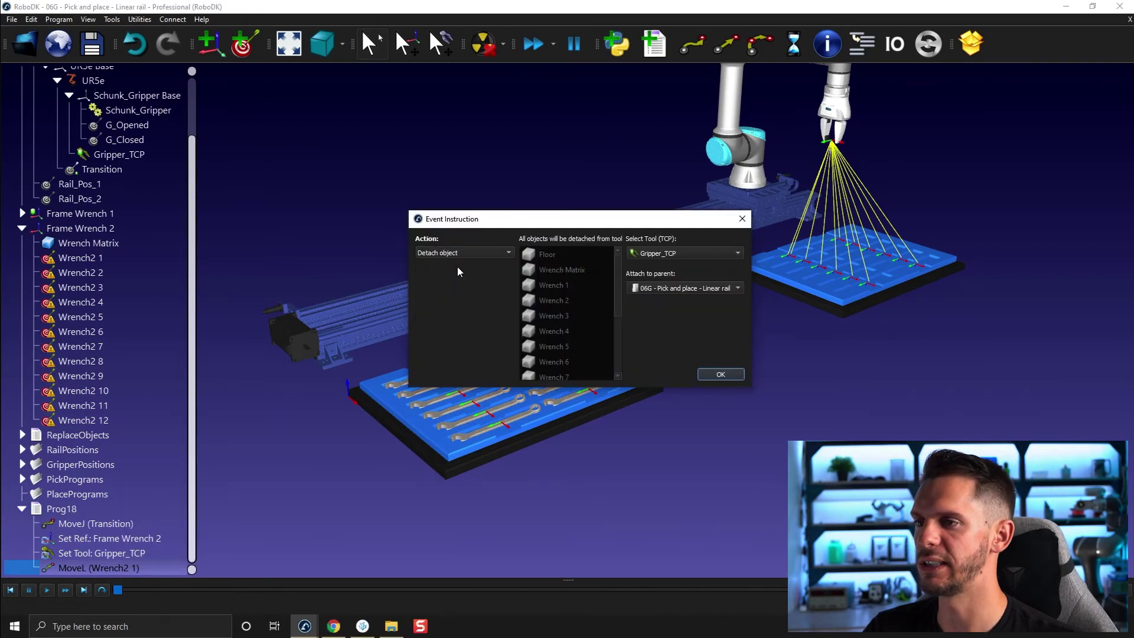
pyautogui.click(672, 289)
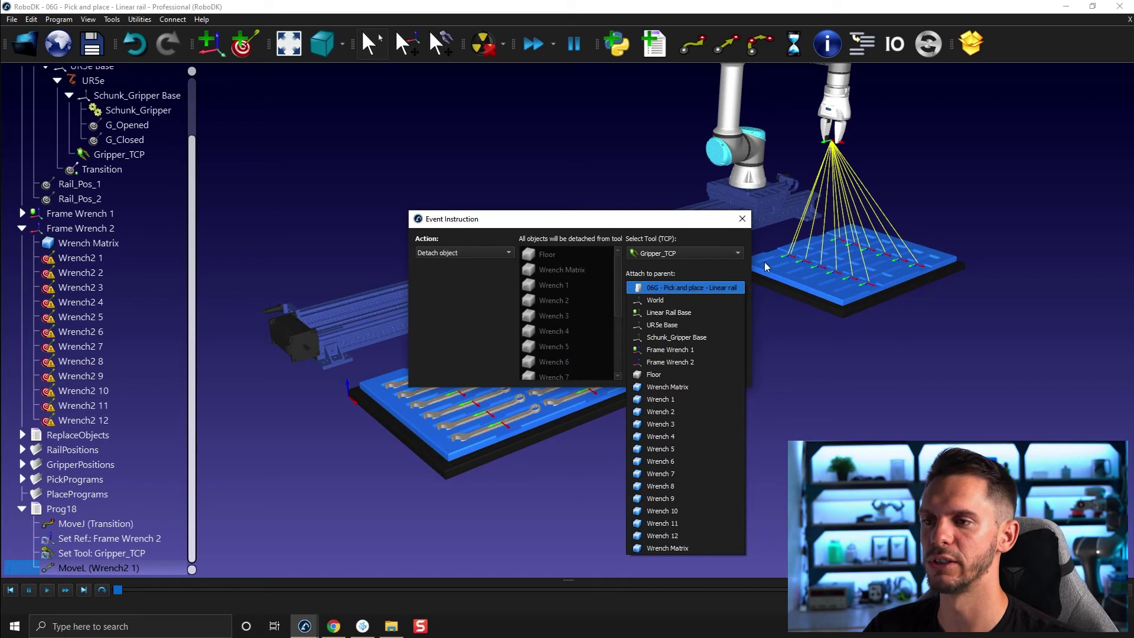
pyautogui.click(700, 362)
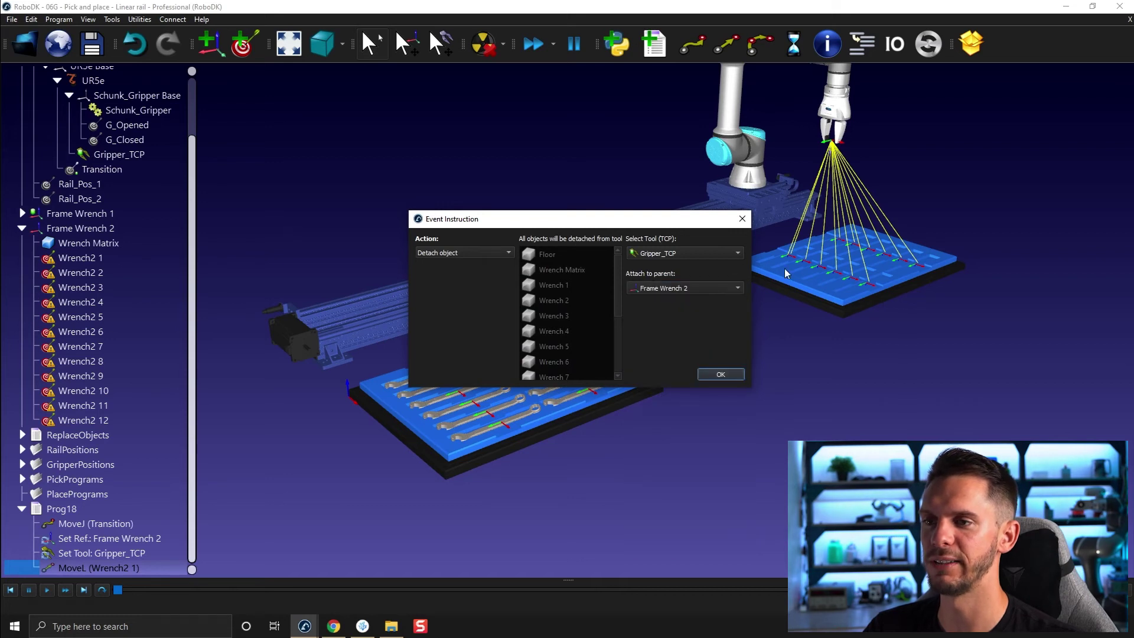
pyautogui.click(705, 372)
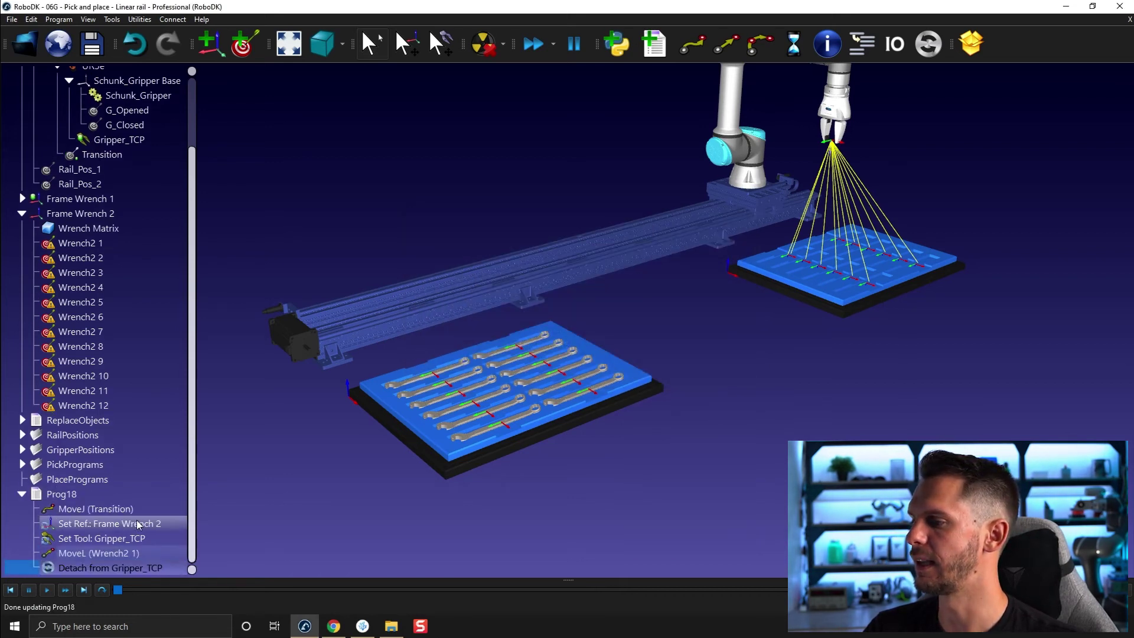
pyautogui.click(132, 509)
pyautogui.doubleClick(132, 509)
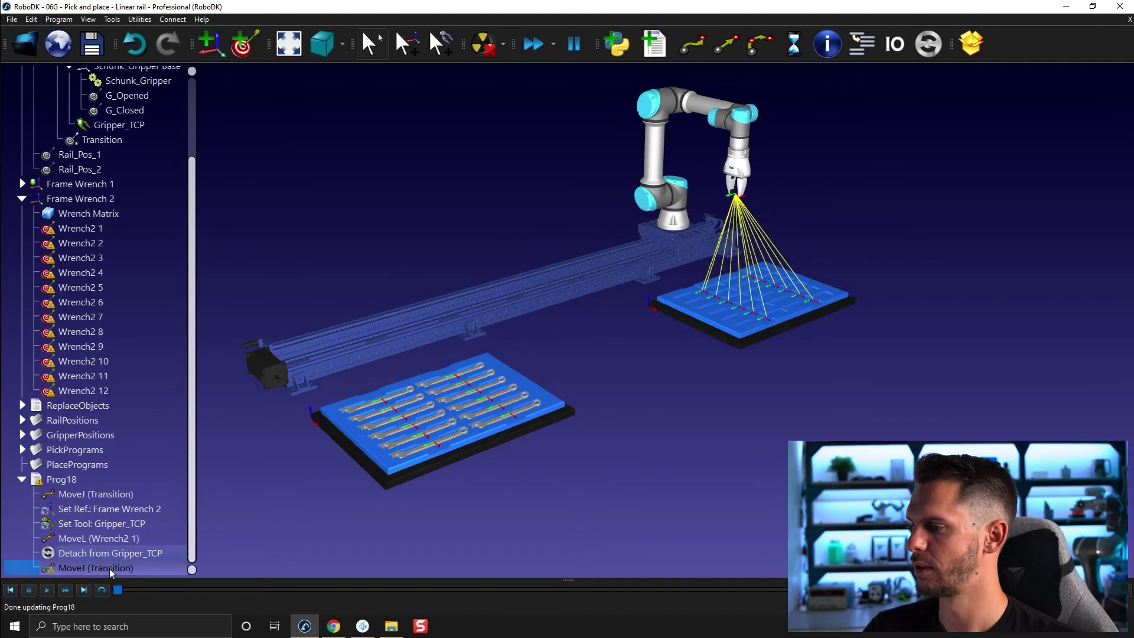
# Change the final move back to Transition into a linear move
pyautogui.rightClick(109, 569)
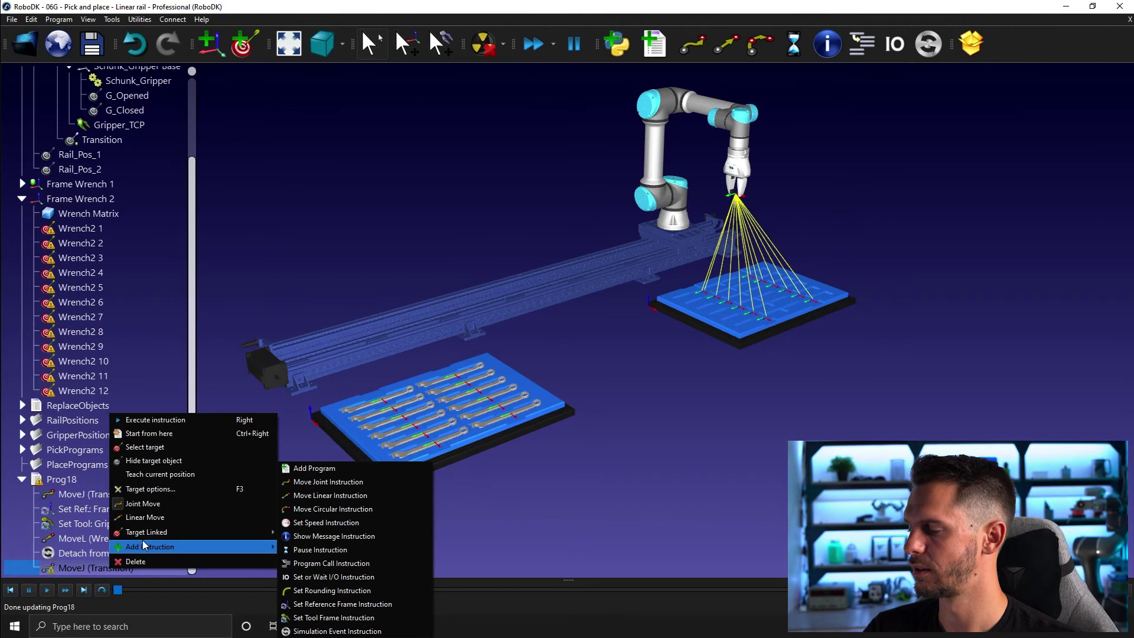
pyautogui.click(159, 517)
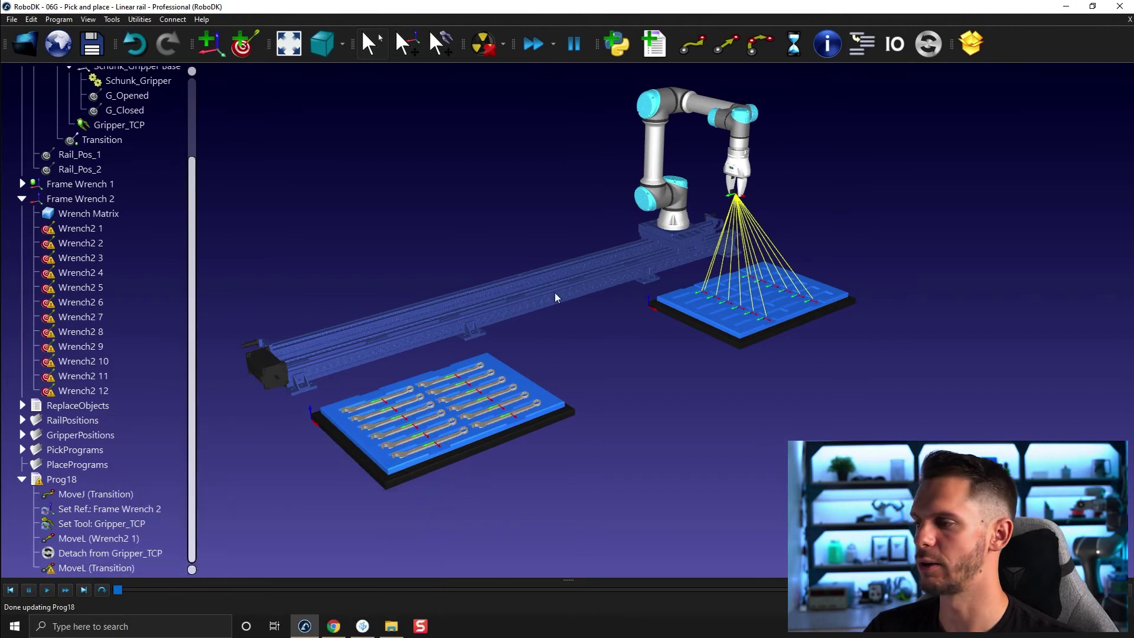
pyautogui.click(129, 508)
pyautogui.rightClick(129, 502)
pyautogui.press('Escape')
# Add a Rail_Pos_2 program call and move it to the start of Prog18
pyautogui.rightClick(127, 495)
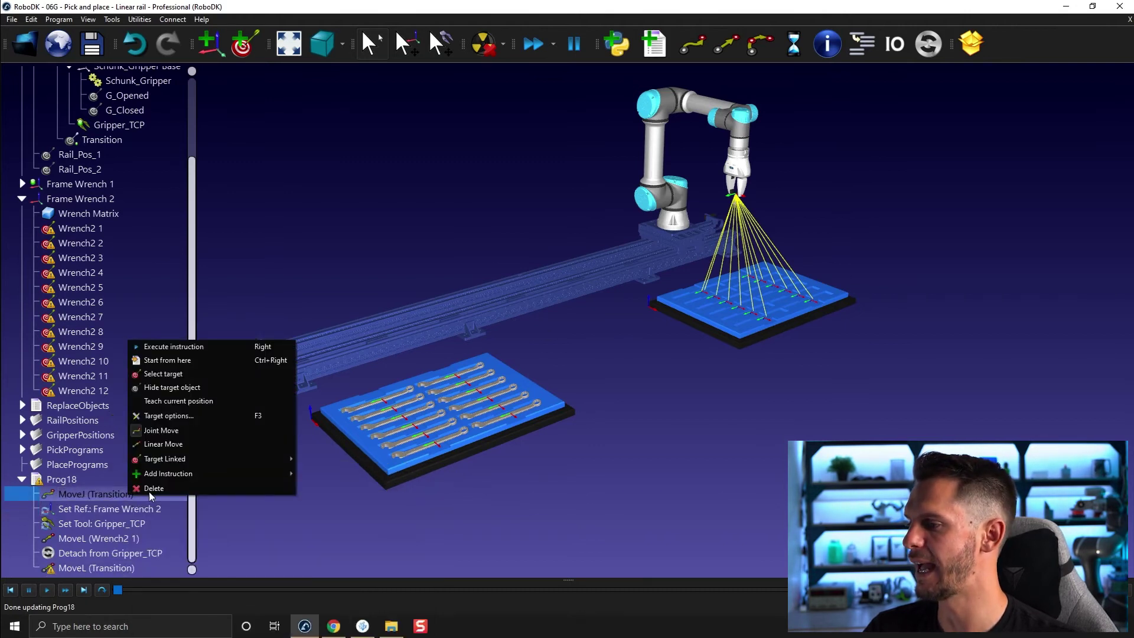
pyautogui.moveTo(158, 475)
pyautogui.click(360, 563)
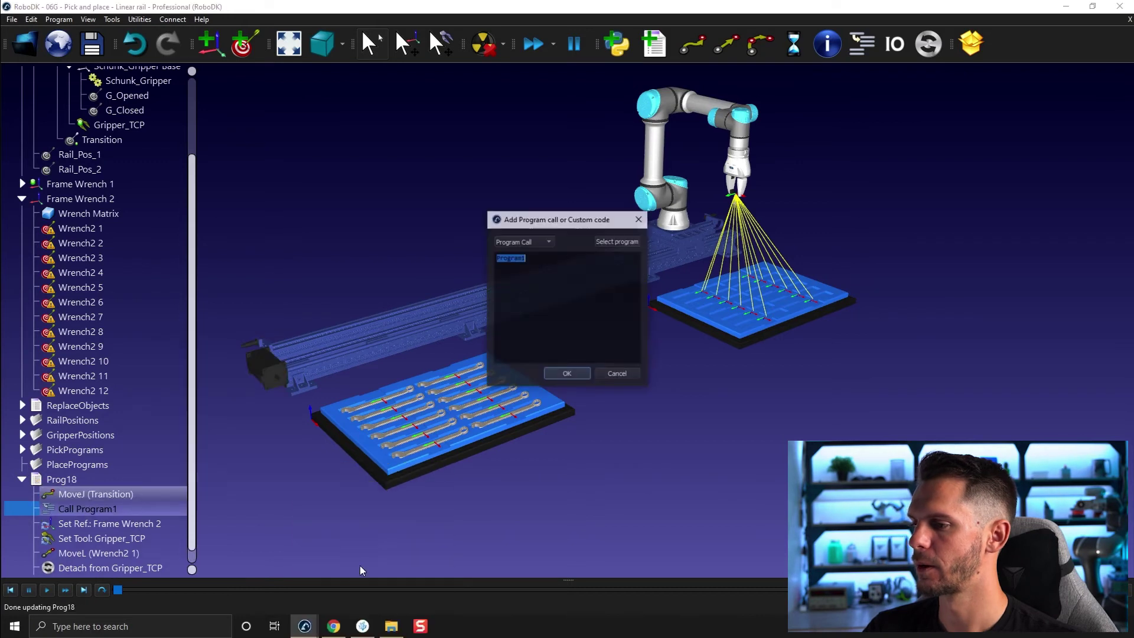
pyautogui.click(612, 243)
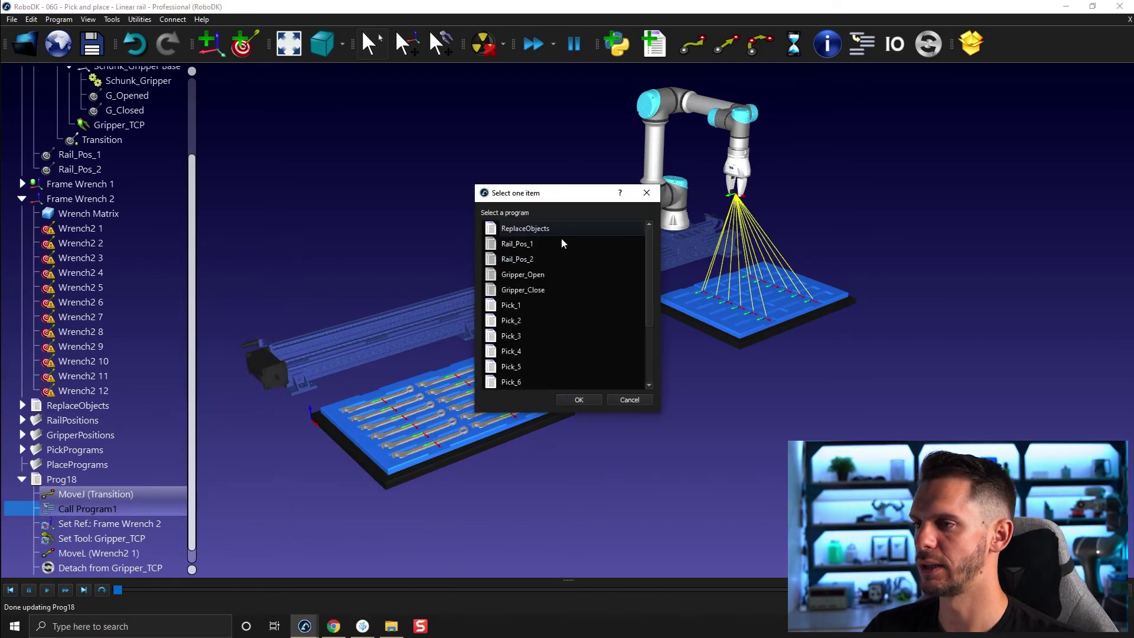
pyautogui.click(531, 259)
pyautogui.click(580, 400)
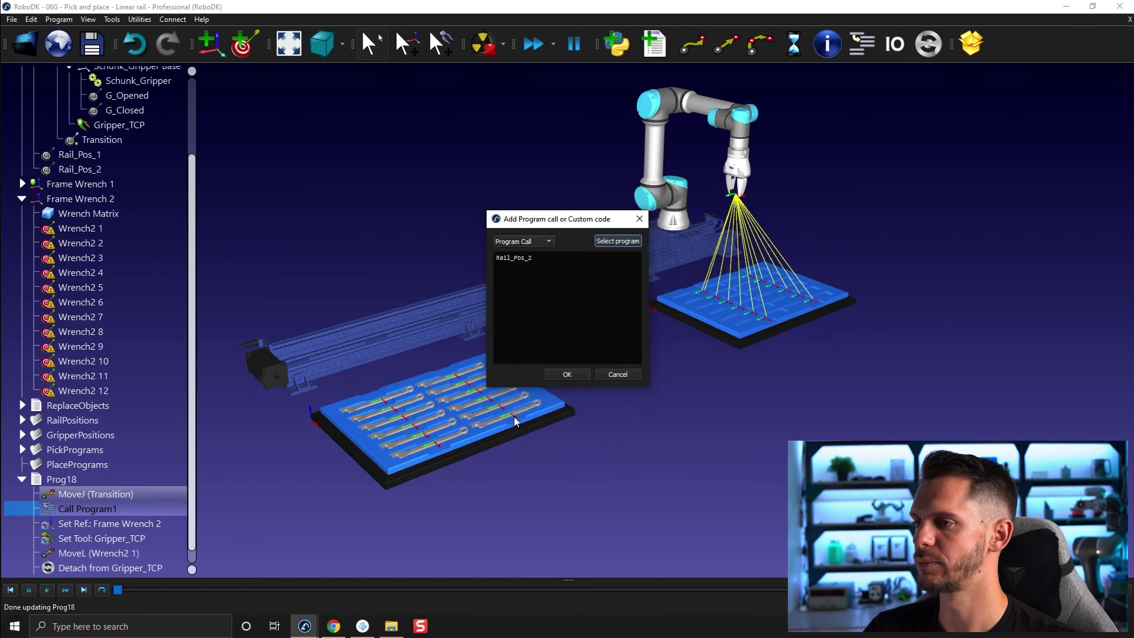
pyautogui.click(567, 376)
pyautogui.moveTo(101, 508); pyautogui.dragTo(102, 483)
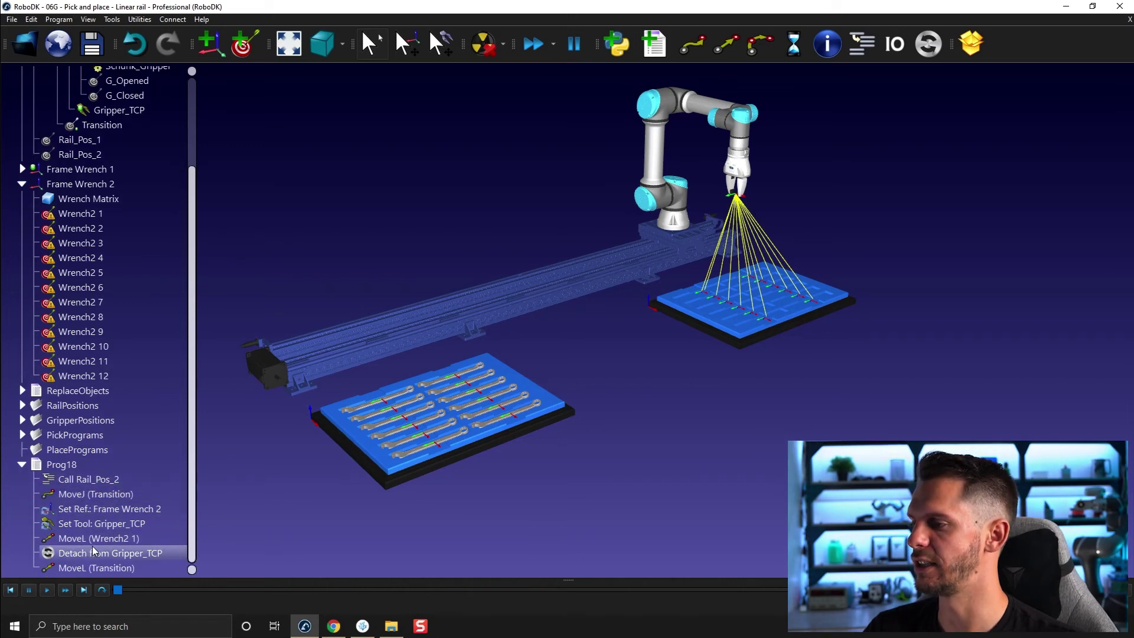
# Insert a Gripper_Open program call right after the detach event
pyautogui.rightClick(93, 550)
pyautogui.moveTo(153, 581)
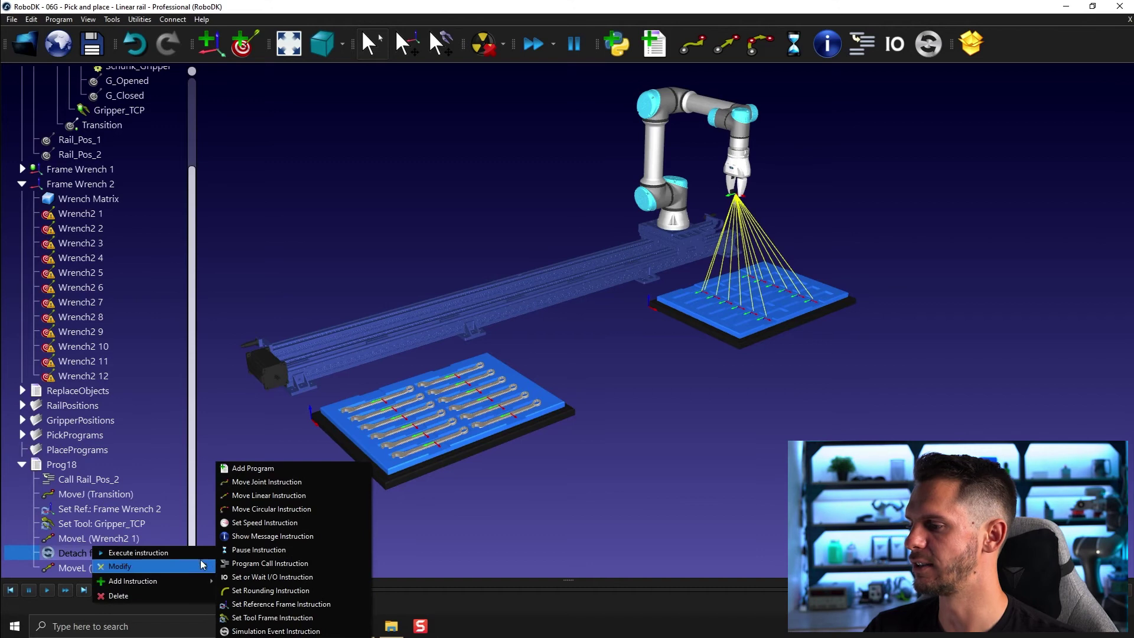
pyautogui.click(293, 567)
pyautogui.click(614, 243)
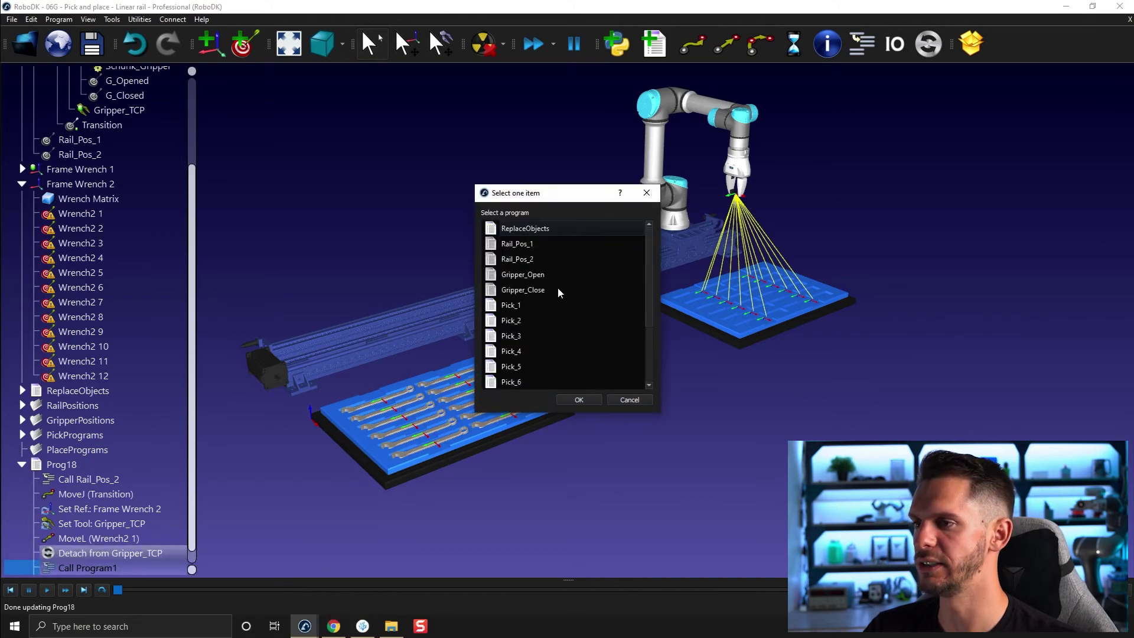
pyautogui.click(547, 273)
pyautogui.click(568, 400)
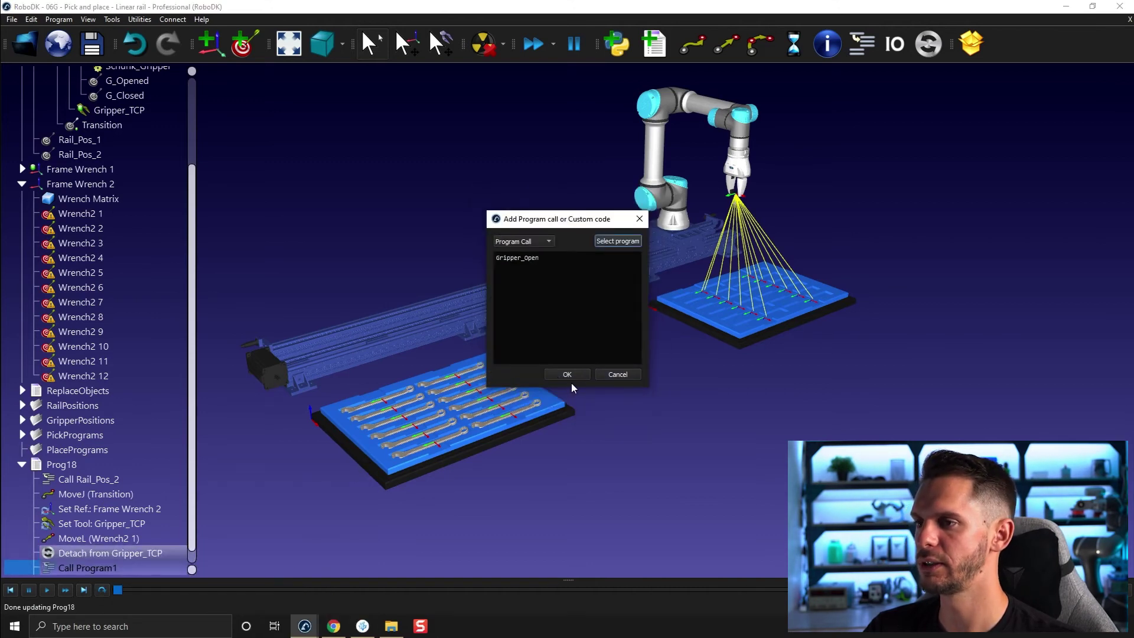
pyautogui.click(568, 376)
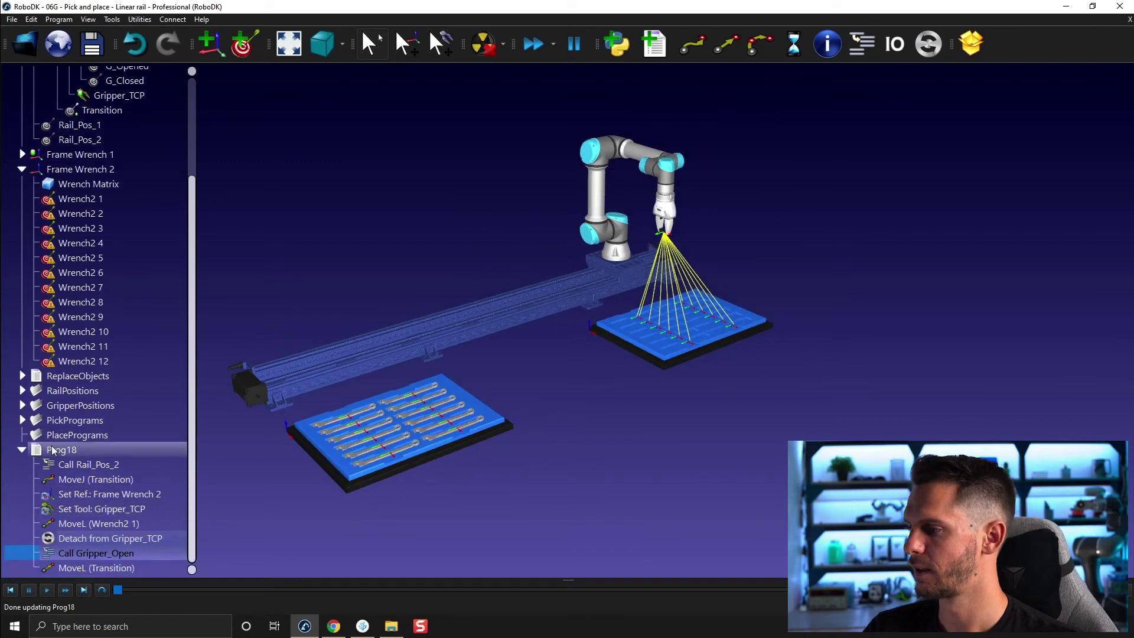
pyautogui.click(54, 450)
# Rename Prog18 to Drop_1 and simulate it
pyautogui.click(68, 447)
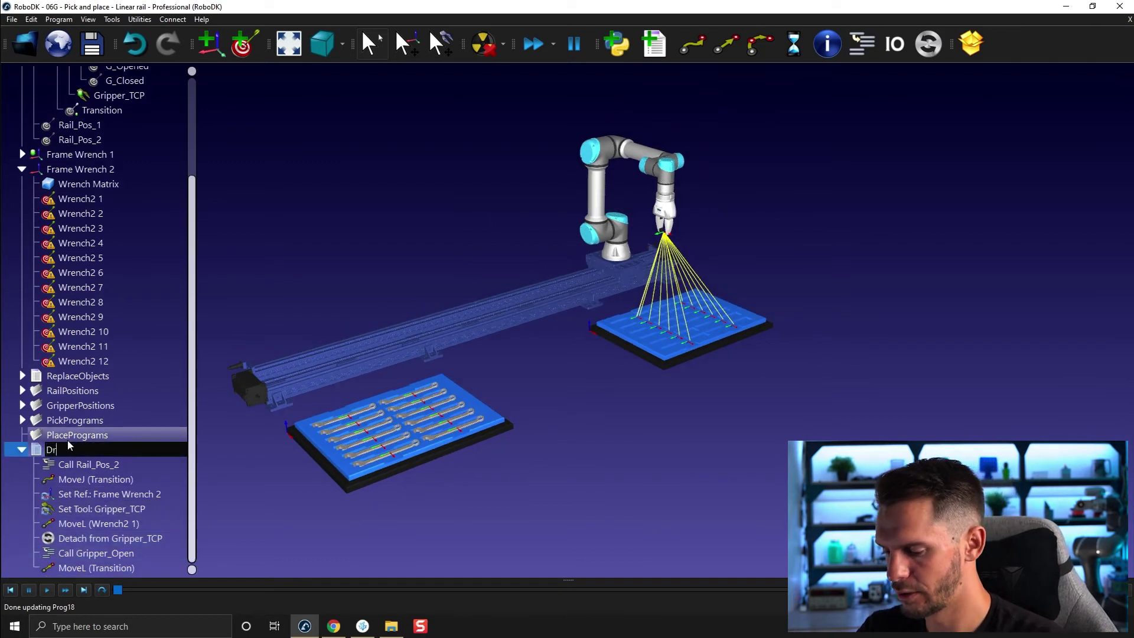
pyautogui.write('Drop_1')
pyautogui.press('Return')
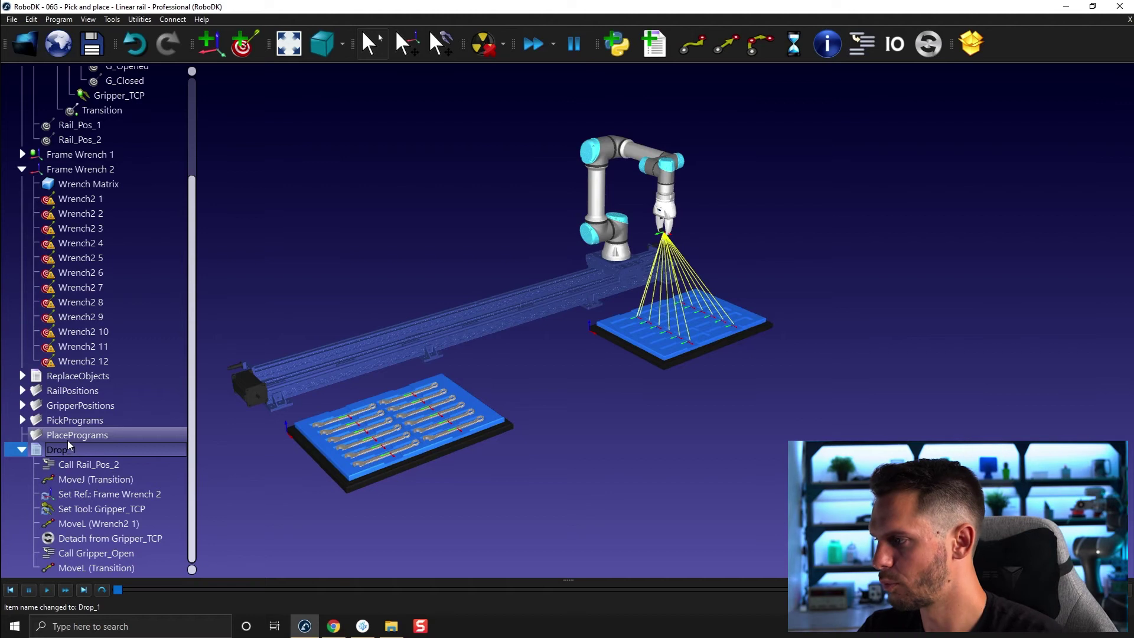
pyautogui.doubleClick(67, 449)
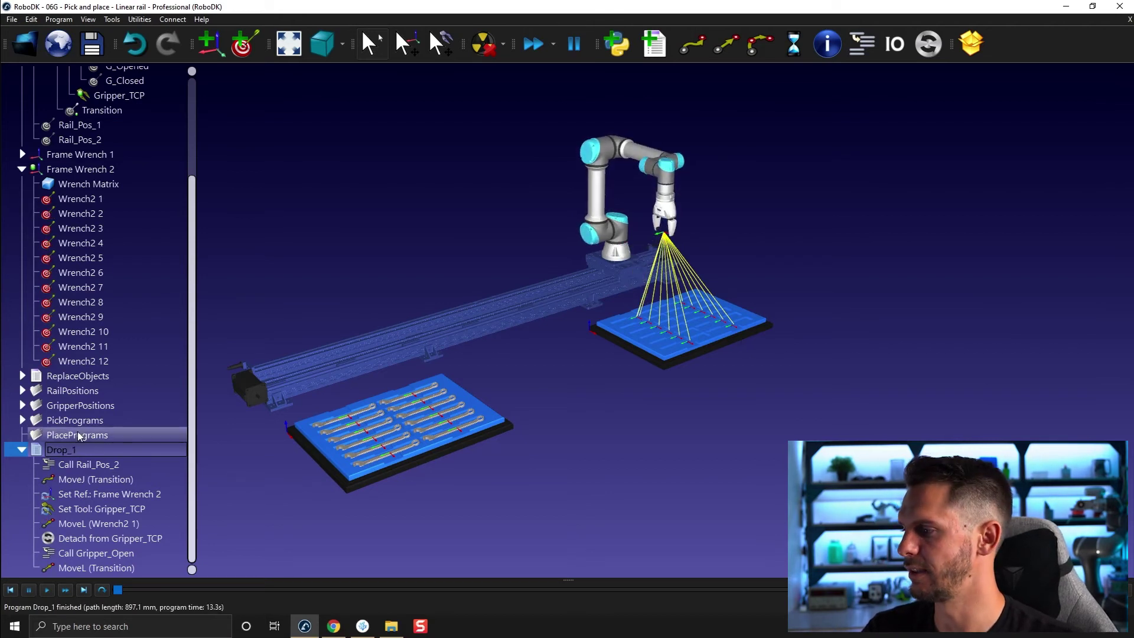
pyautogui.click(23, 452)
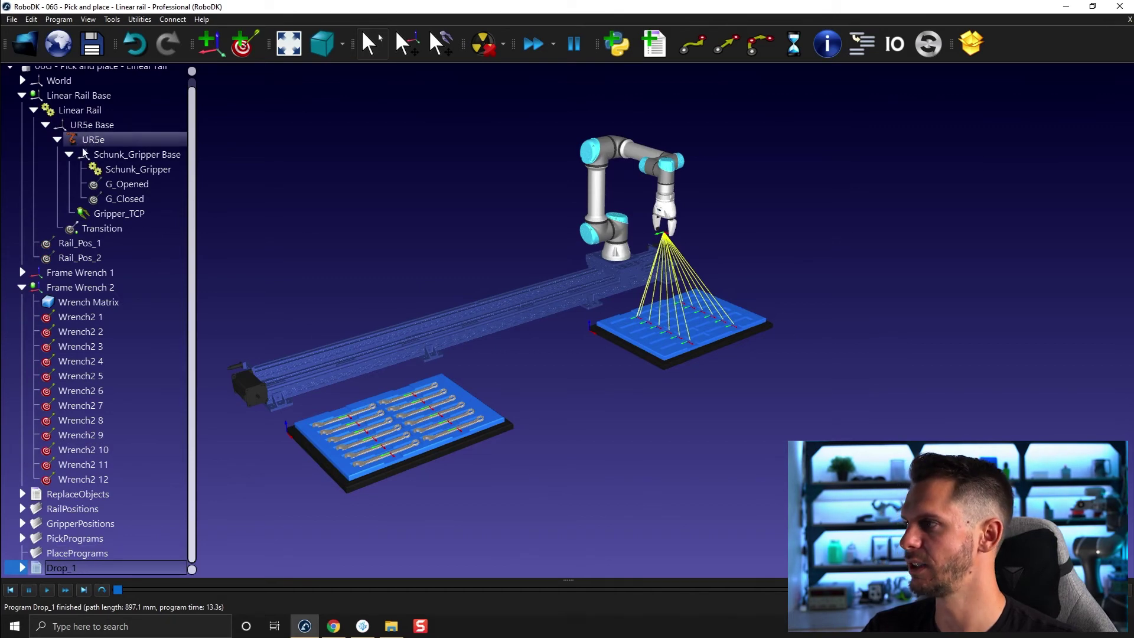
# Paste copies of Drop_1 onto the station root, repeating to multiply them
pyautogui.scroll(2, 101, 87)
pyautogui.click(101, 78)
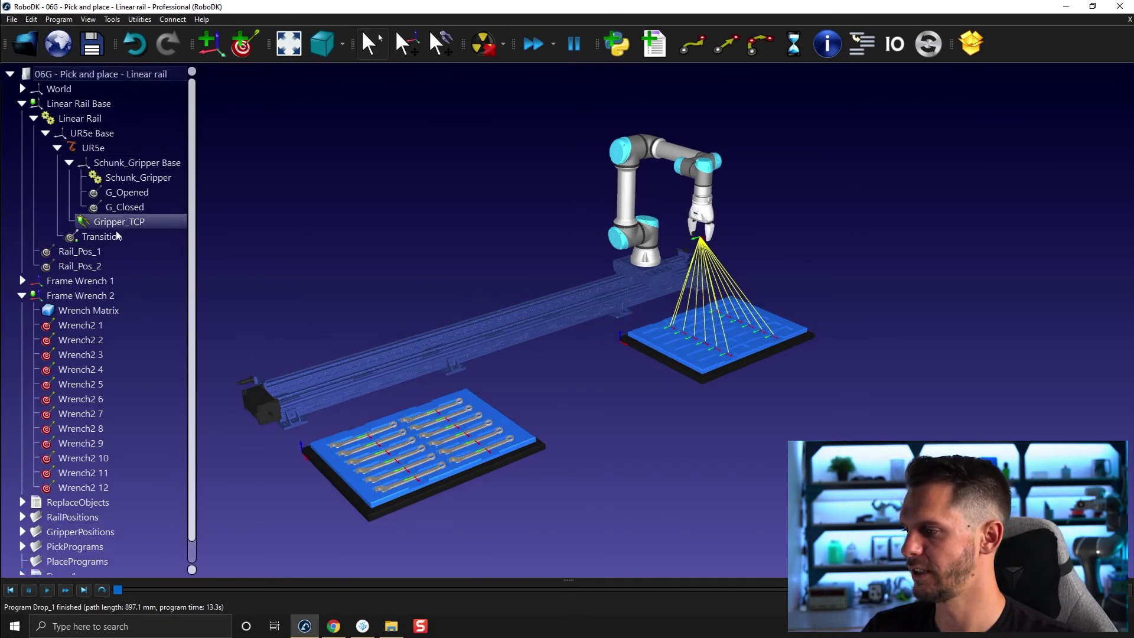
pyautogui.hotkey('ctrl', 'v')
pyautogui.click(96, 568)
pyautogui.scroll(2, 114, 353)
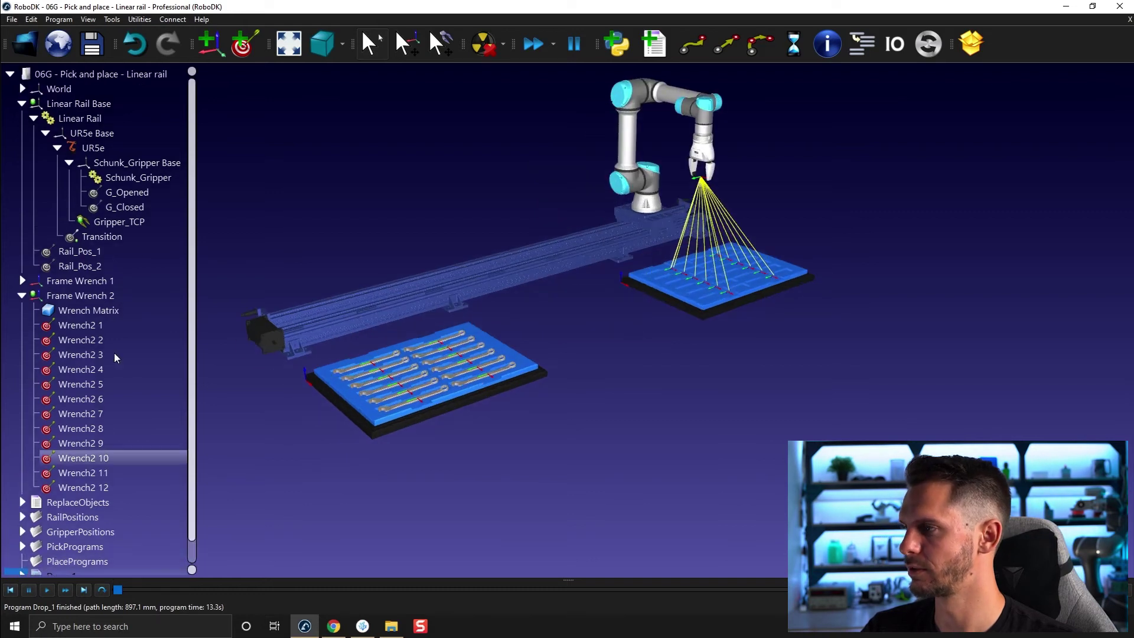
pyautogui.click(116, 72)
pyautogui.hotkey('ctrl', 'v')
pyautogui.hotkey('ctrl', 'v')
pyautogui.hotkey('ctrl', 'v')
pyautogui.hotkey('ctrl', 'v')
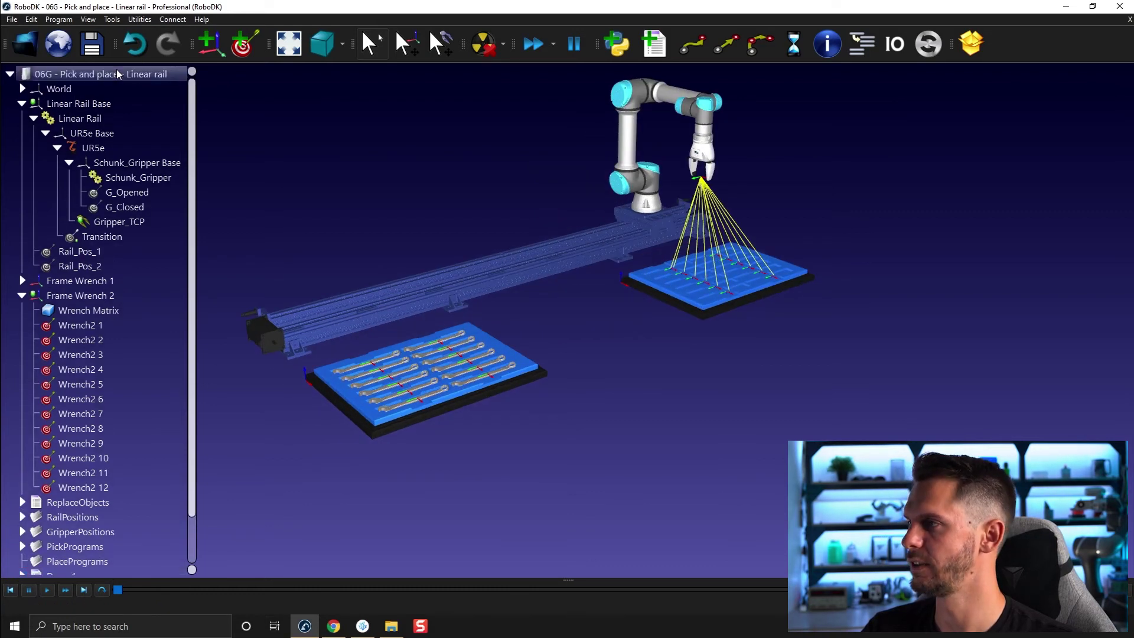
# Select the six Drop_1 copies, then pick the second Drop_1 program
pyautogui.click(70, 494)
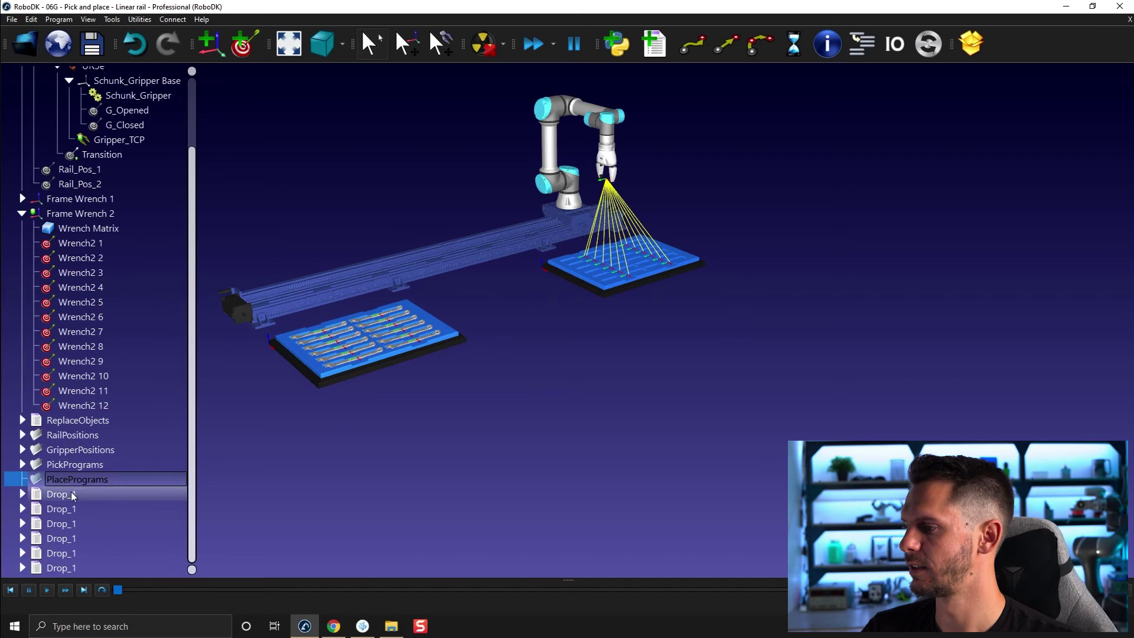
pyautogui.keyDown('shift'); pyautogui.click(80, 566); pyautogui.keyUp('shift')
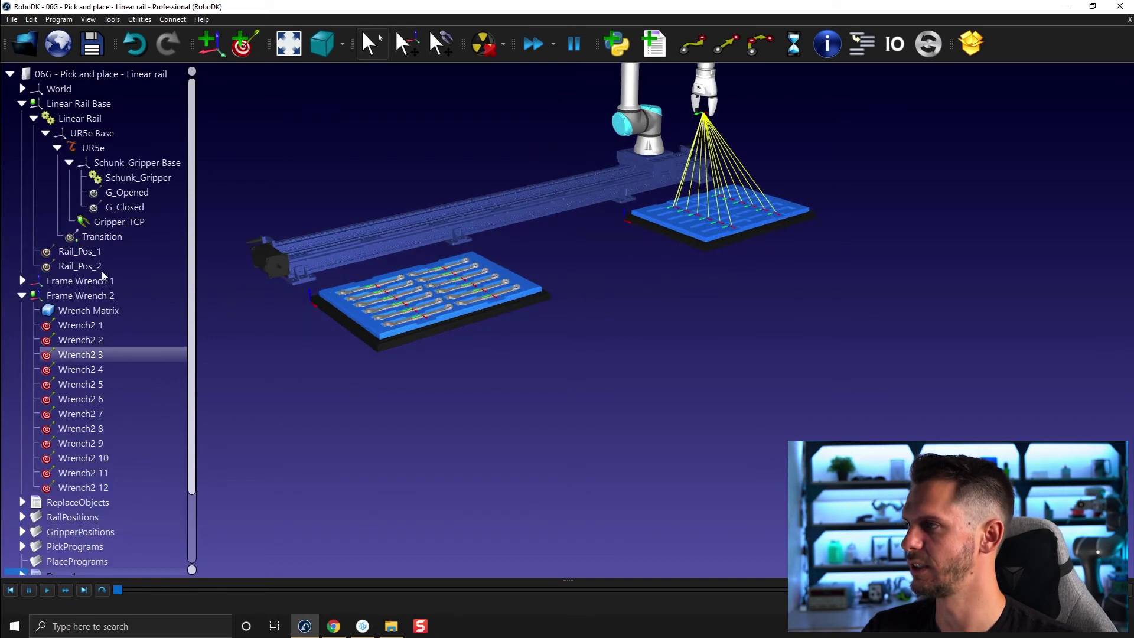
pyautogui.scroll(-4, 119, 419)
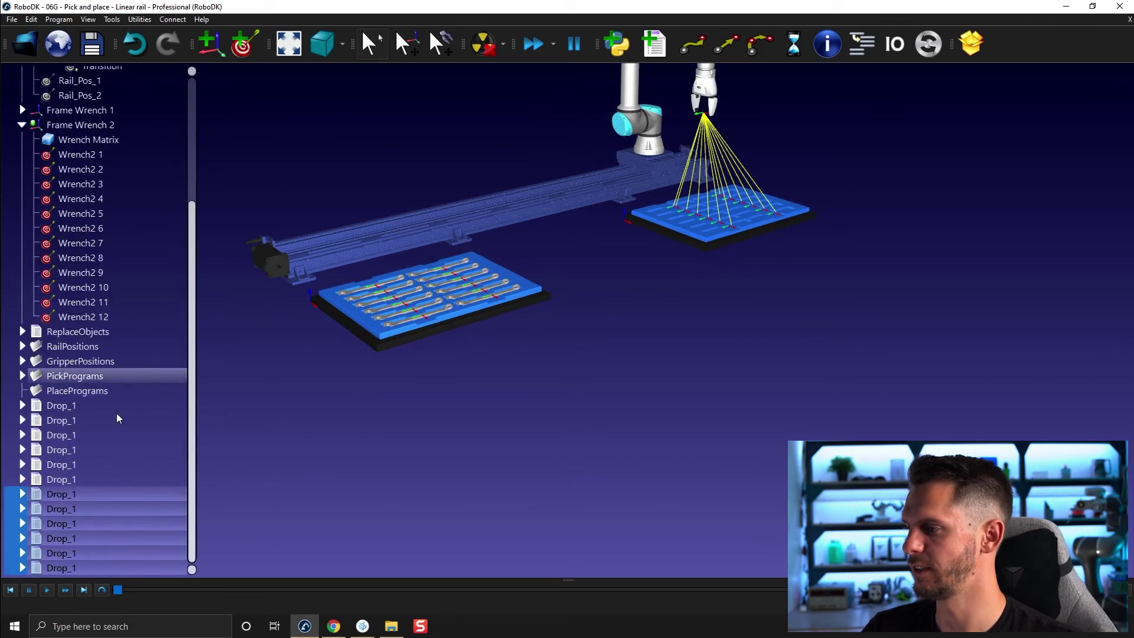
pyautogui.moveTo(354, 384); pyautogui.dragTo(437, 358, button='right')
pyautogui.click(88, 420)
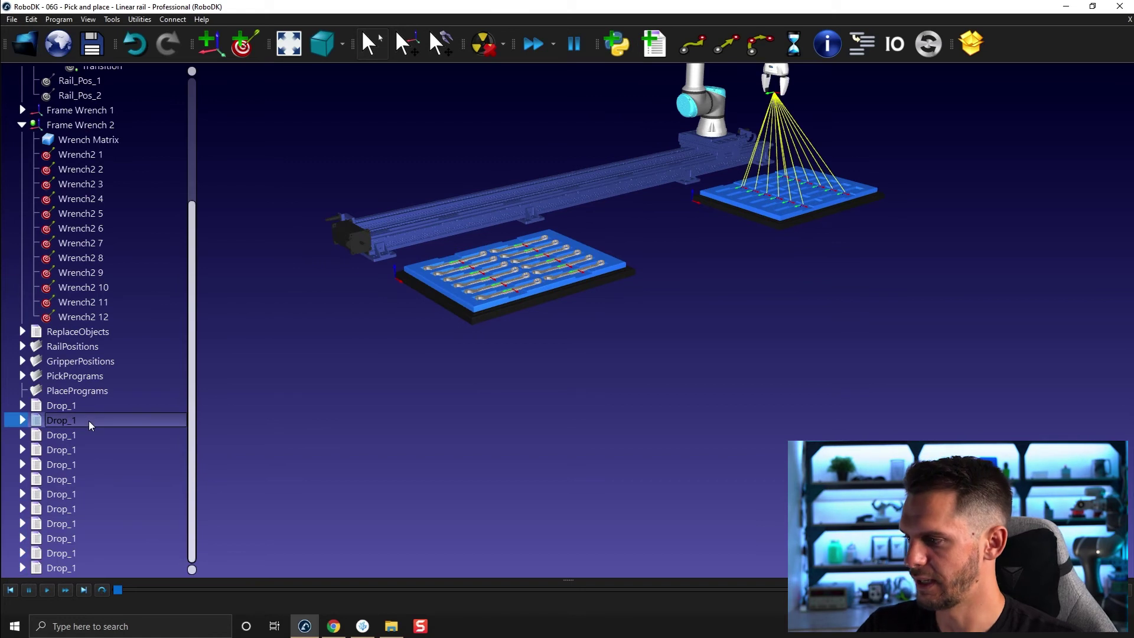
# Rename the first four Drop_1 copies to Drop_2, Drop_3, Drop_4 and Drop_5
pyautogui.press('BackSpace')
pyautogui.write('2')
pyautogui.press('Return')
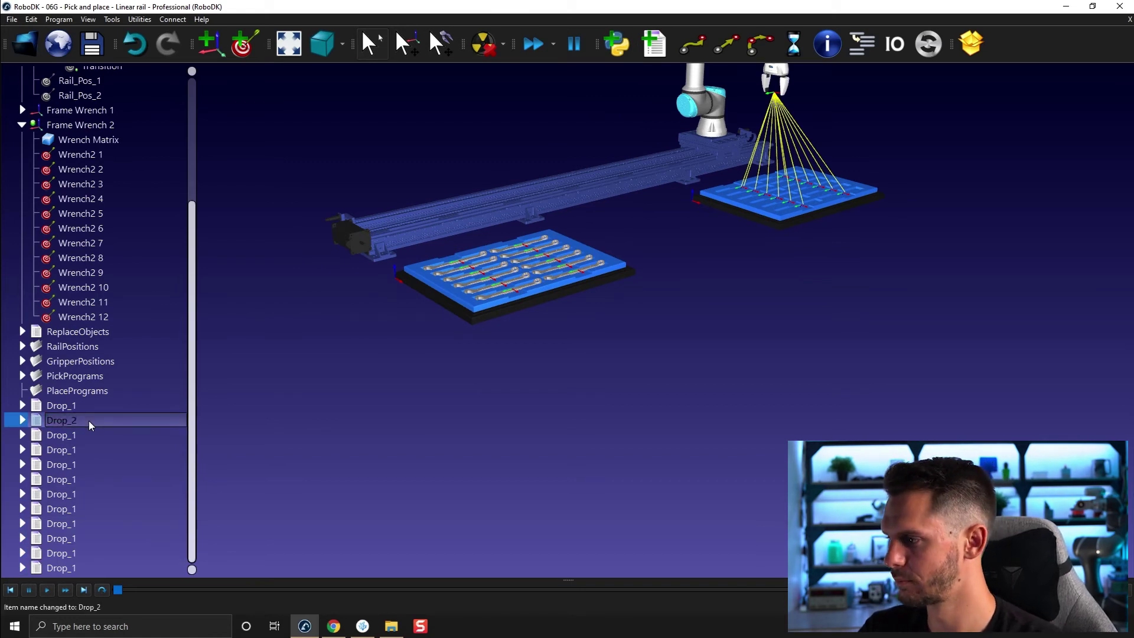
pyautogui.press('Down')
pyautogui.press('F2')
pyautogui.press('BackSpace')
pyautogui.write('3')
pyautogui.press('Return')
pyautogui.press('Down')
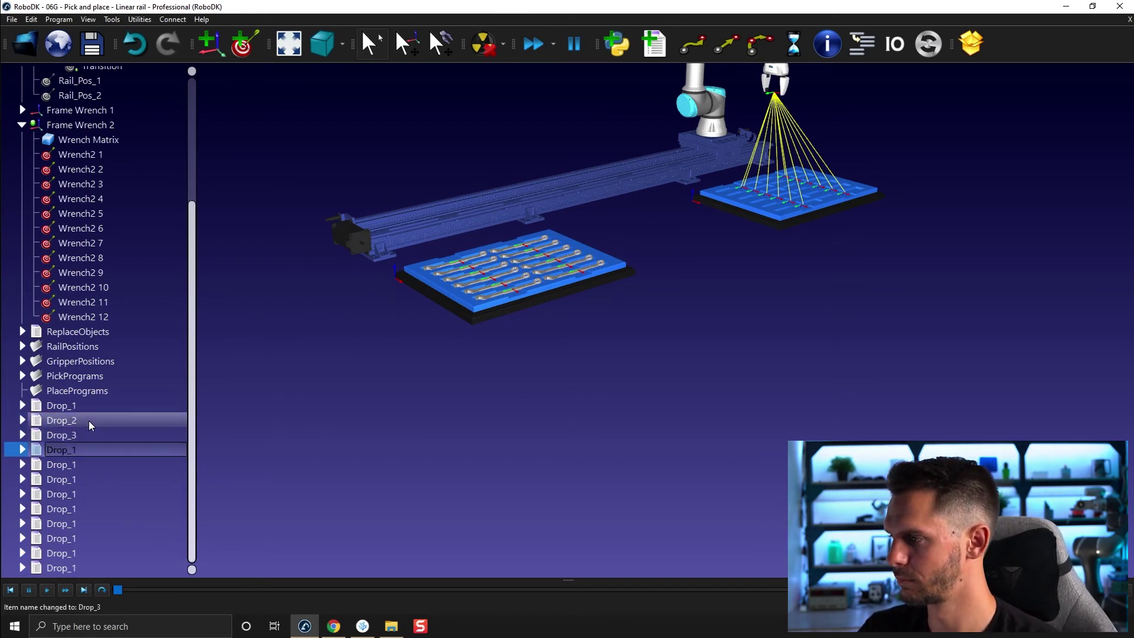
pyautogui.press('F2')
pyautogui.press('BackSpace')
pyautogui.write('4')
pyautogui.press('Return')
pyautogui.press('Down')
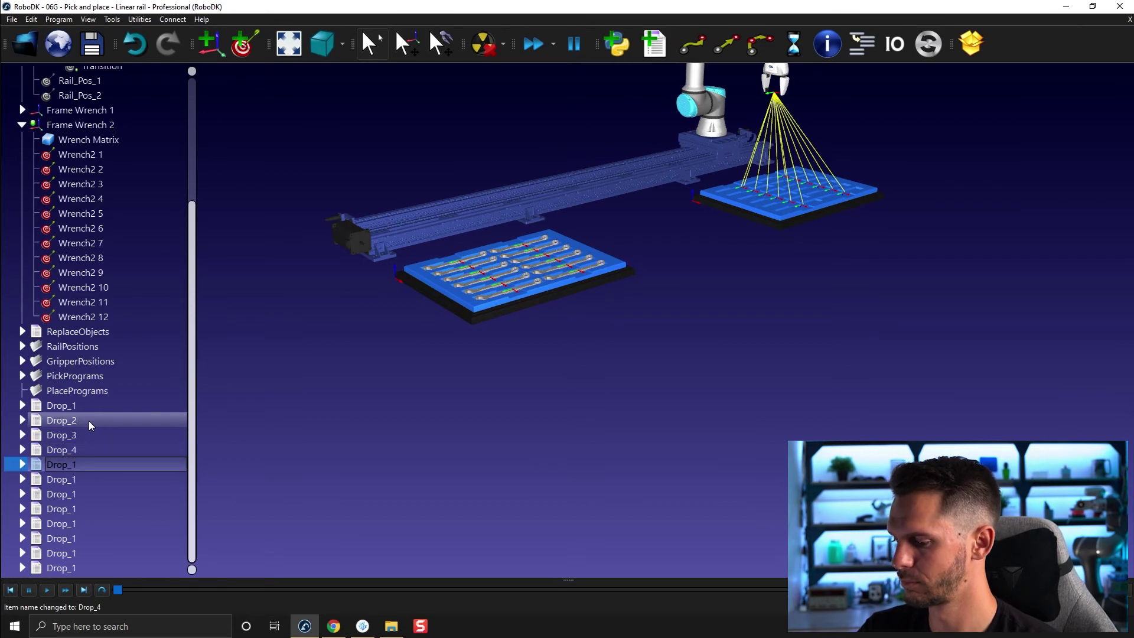
pyautogui.press('BackSpace')
pyautogui.write('5')
pyautogui.press('Return')
# Rename the next four copies to Drop_6, Drop_7, Drop_8 and Drop_9
pyautogui.press('Down')
pyautogui.press('F2')
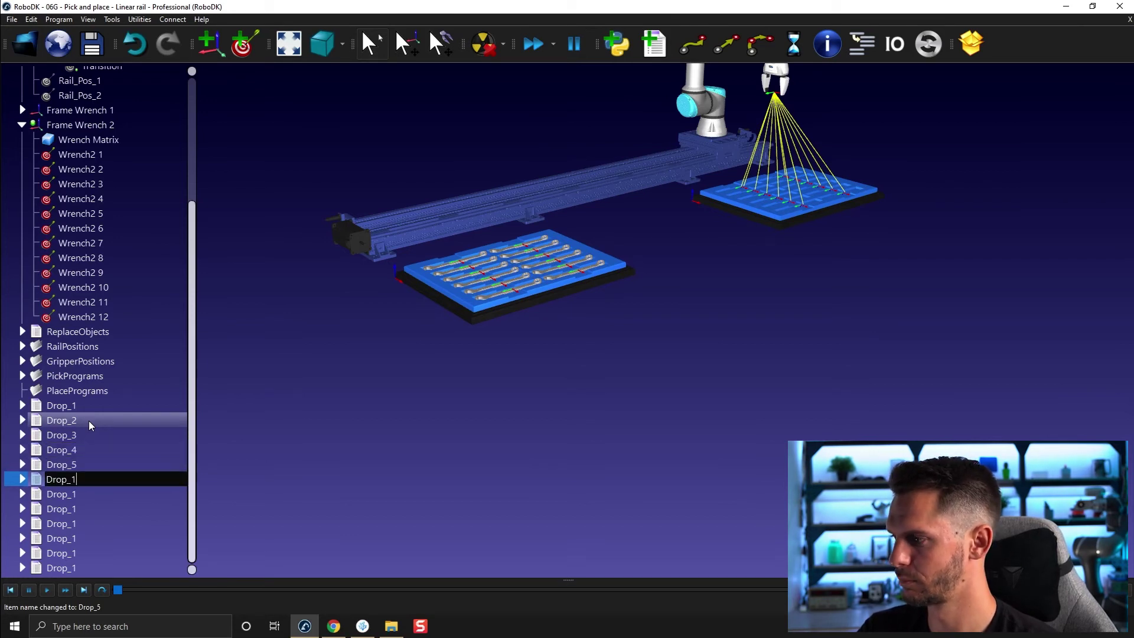
pyautogui.press('BackSpace')
pyautogui.write('6')
pyautogui.press('Return')
pyautogui.press('Down')
pyautogui.press('F2')
pyautogui.press('BackSpace')
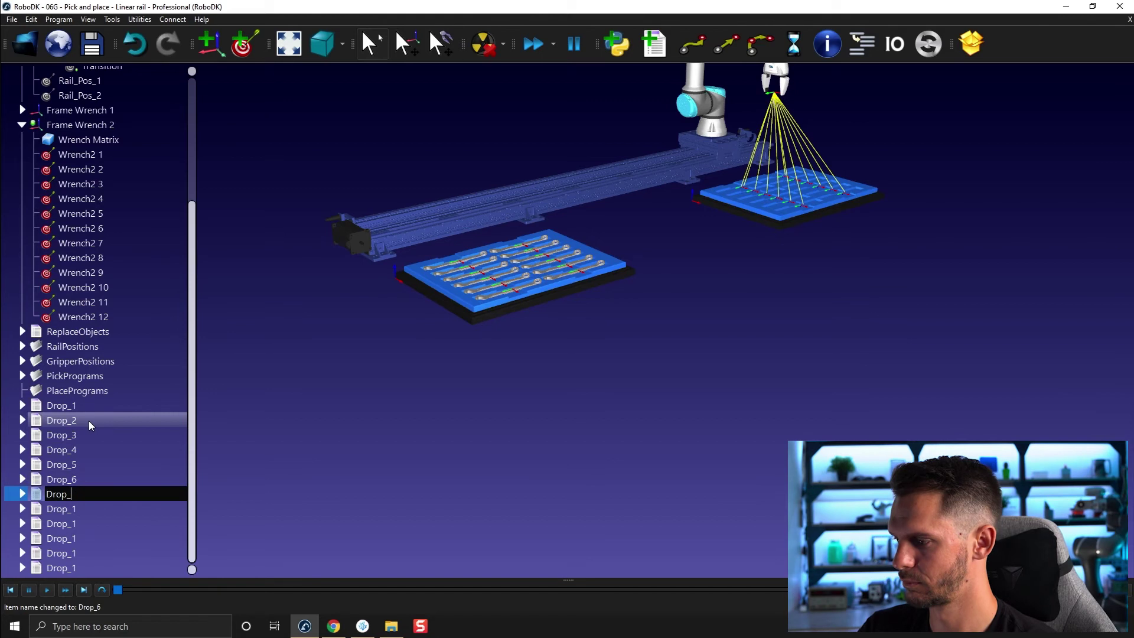
pyautogui.write('7')
pyautogui.press('Return')
pyautogui.press('Down')
pyautogui.press('F2')
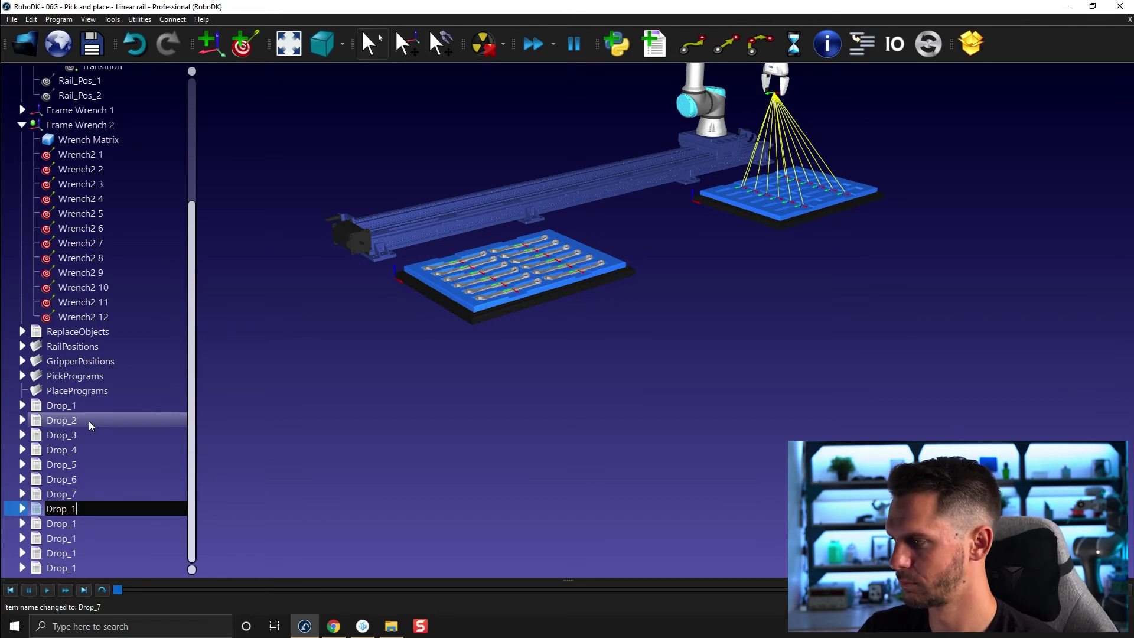
pyautogui.press('BackSpace')
pyautogui.write('8')
pyautogui.press('Return')
pyautogui.press('Down')
pyautogui.press('F2')
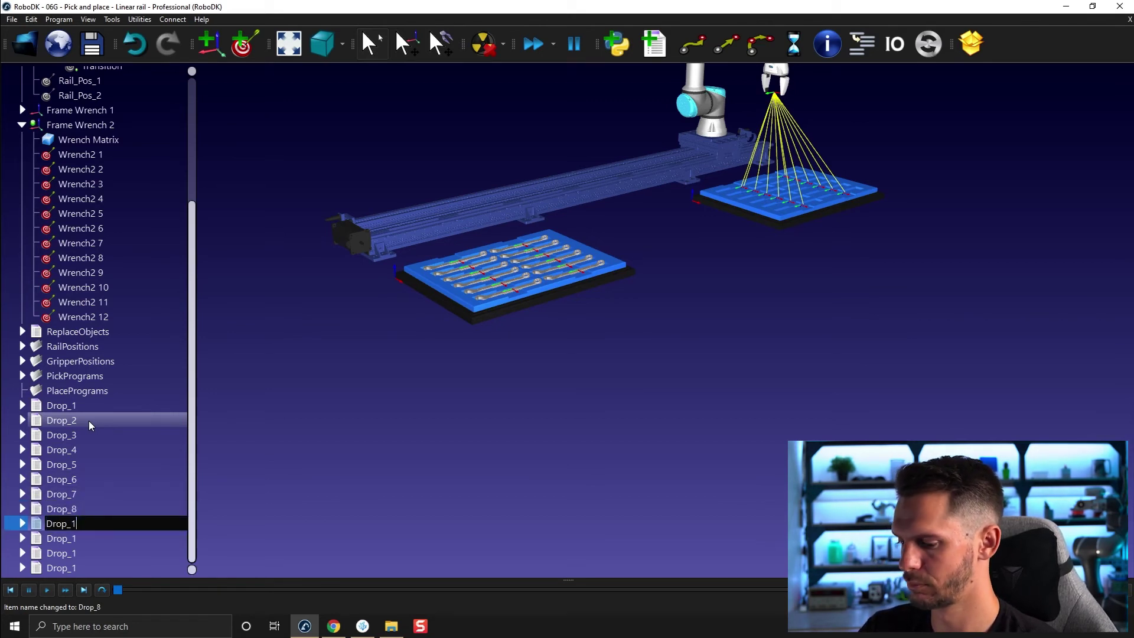
pyautogui.press('BackSpace')
pyautogui.write('9')
pyautogui.press('Return')
# Rename the last three copies to Drop_10, Drop_11 and Drop_12
pyautogui.press('Down')
pyautogui.press('F2')
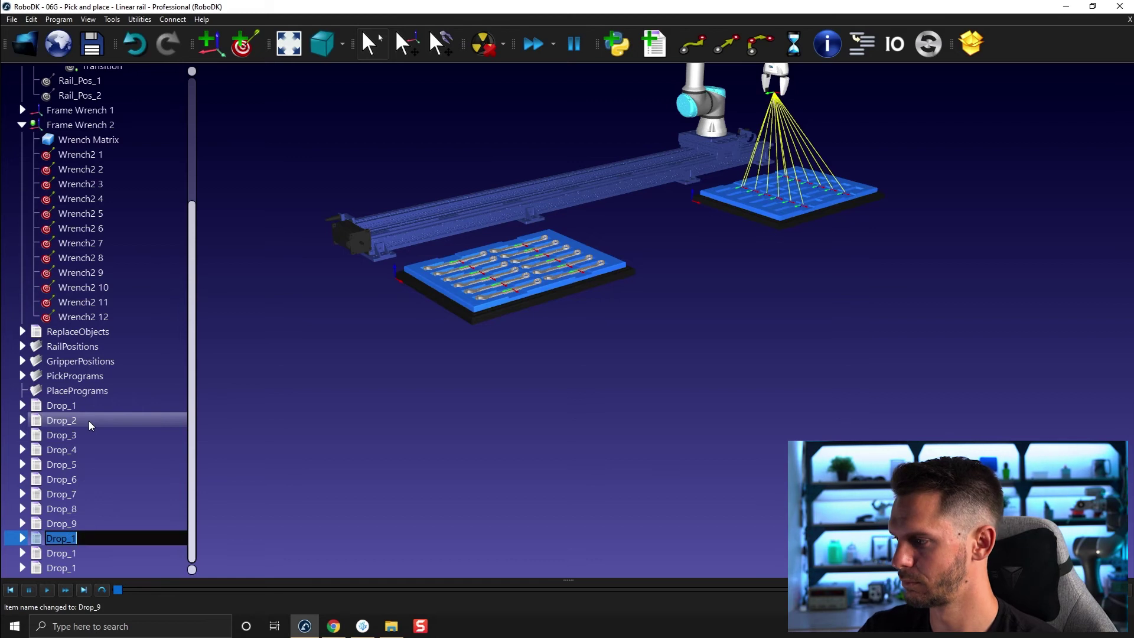
pyautogui.press('End')
pyautogui.write('-')
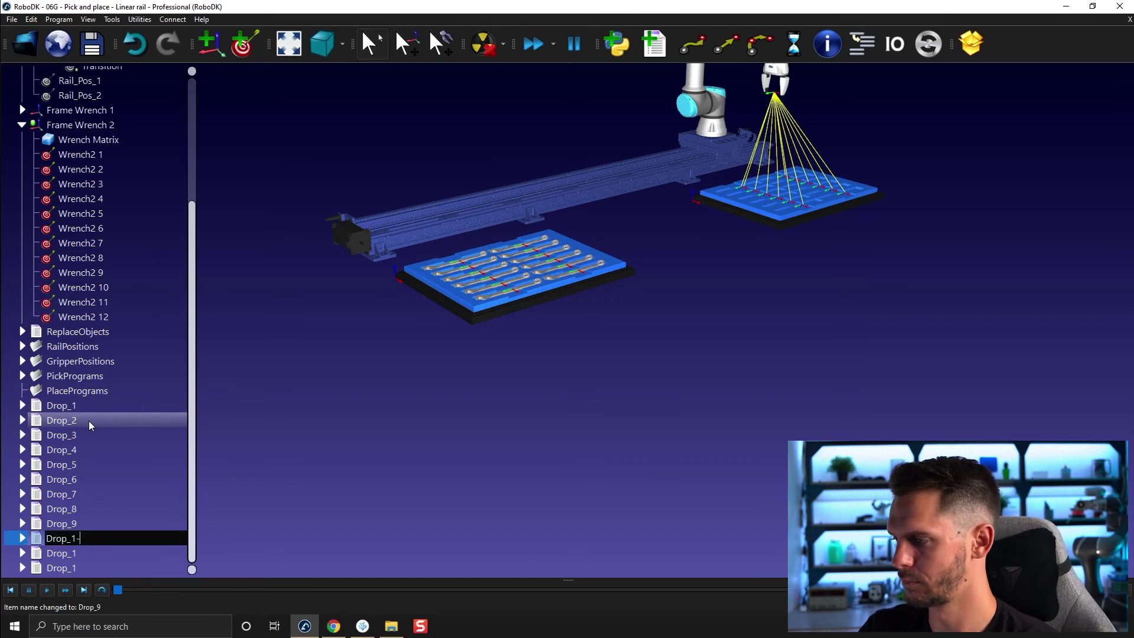
pyautogui.press('BackSpace')
pyautogui.write('0')
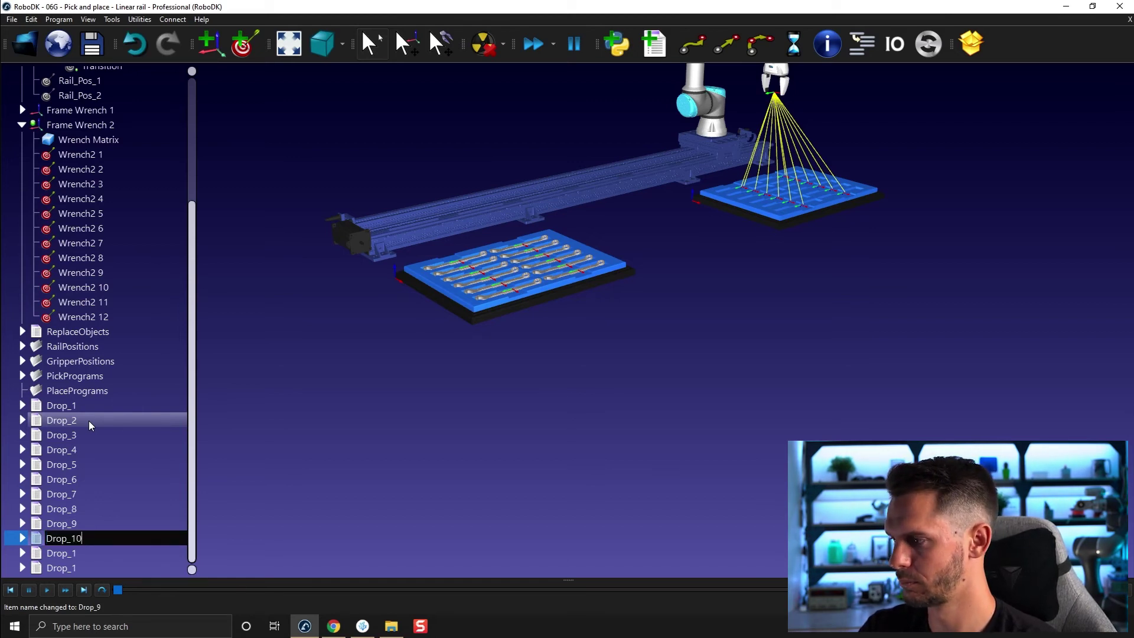
pyautogui.press('Return')
pyautogui.press('Down')
pyautogui.press('F2')
pyautogui.press('End')
pyautogui.write('1')
pyautogui.press('Return')
pyautogui.press('Down')
pyautogui.press('F2')
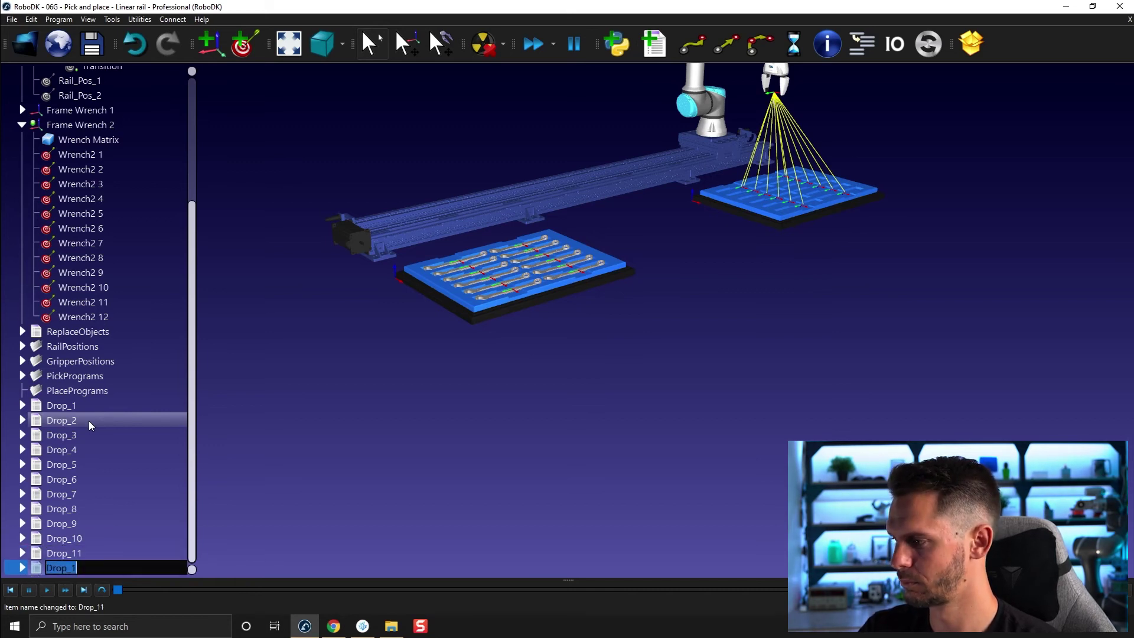
pyautogui.press('End')
pyautogui.write('2')
pyautogui.press('Return')
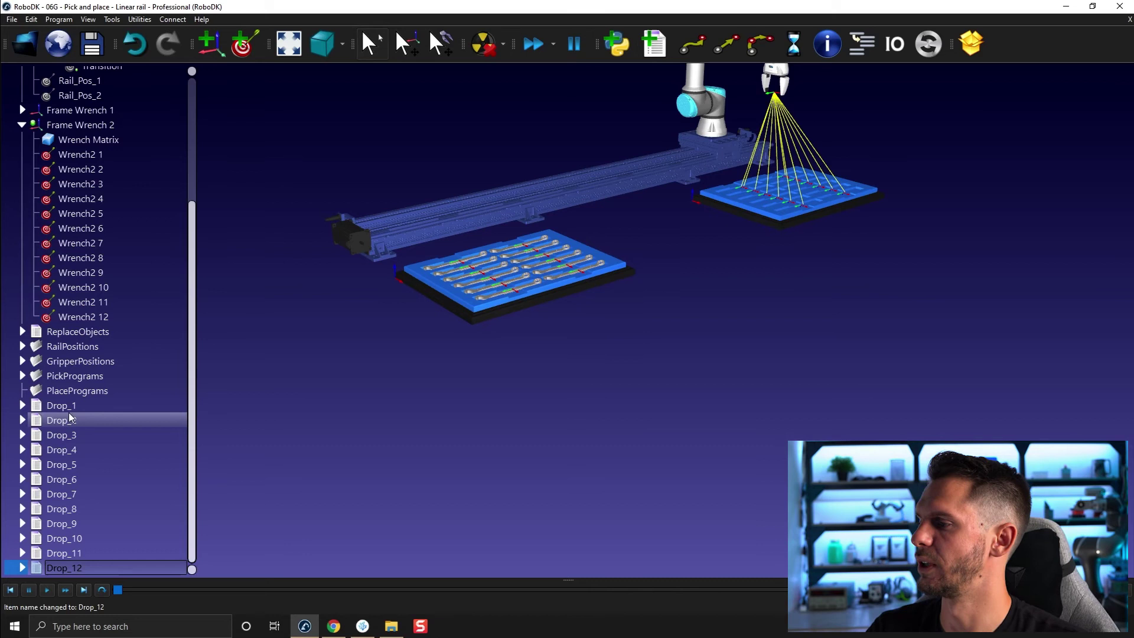
# Link the linear moves of Drop_2 through Drop_5 to Wrench2 2 through Wrench2 5
pyautogui.click(23, 420)
pyautogui.scroll(-3, 27, 422)
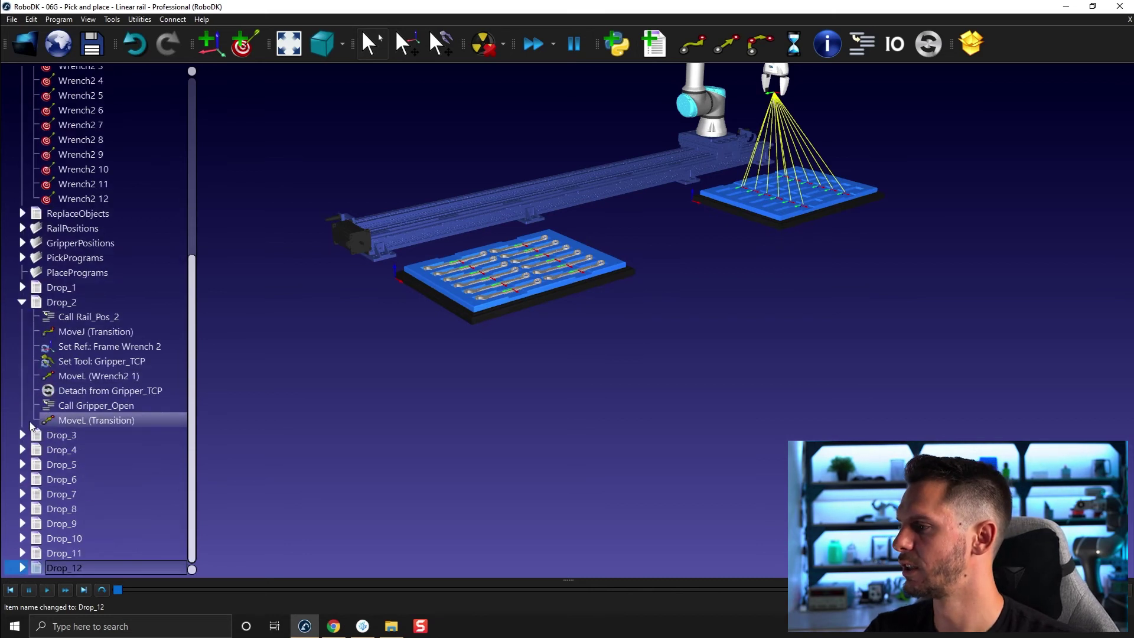
pyautogui.rightClick(126, 378)
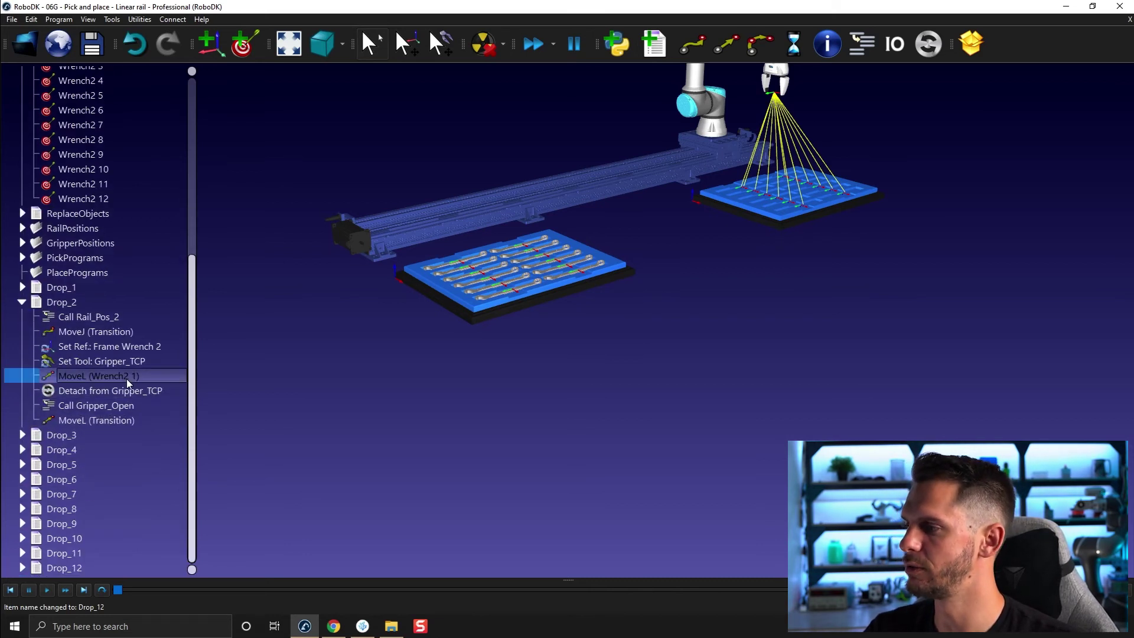
pyautogui.moveTo(179, 507)
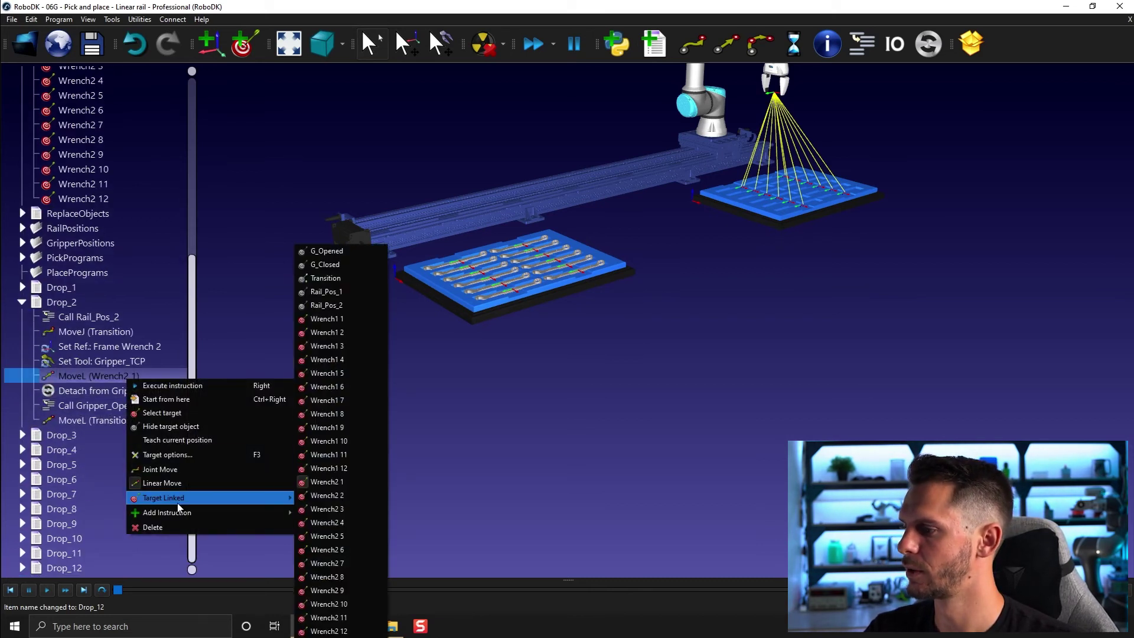
pyautogui.click(363, 498)
pyautogui.click(23, 434)
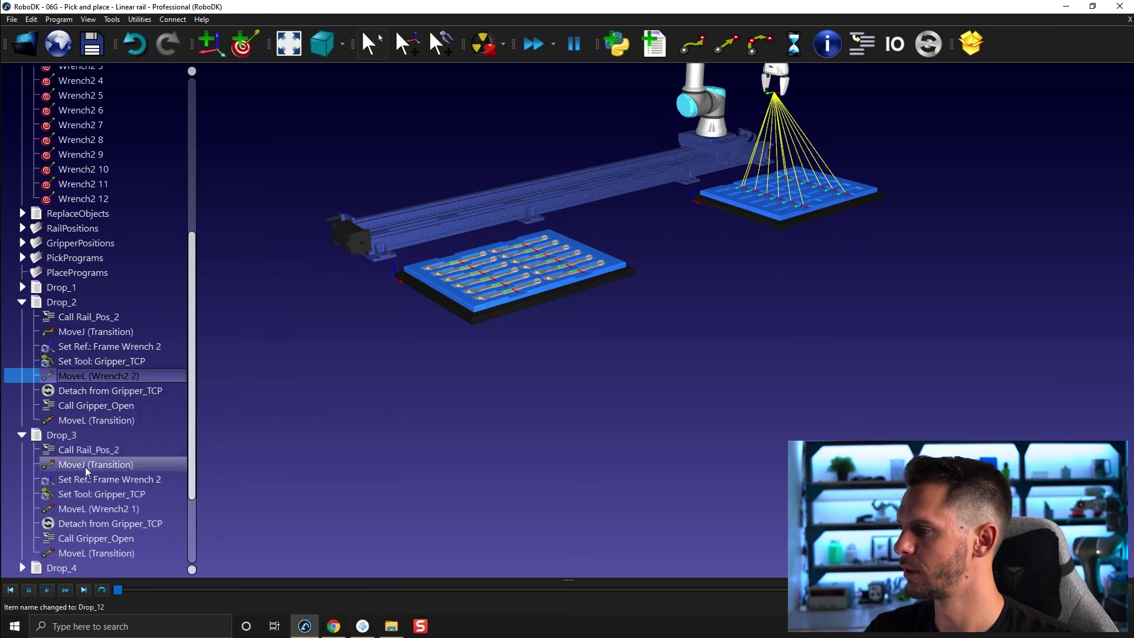
pyautogui.rightClick(124, 507)
pyautogui.moveTo(169, 470)
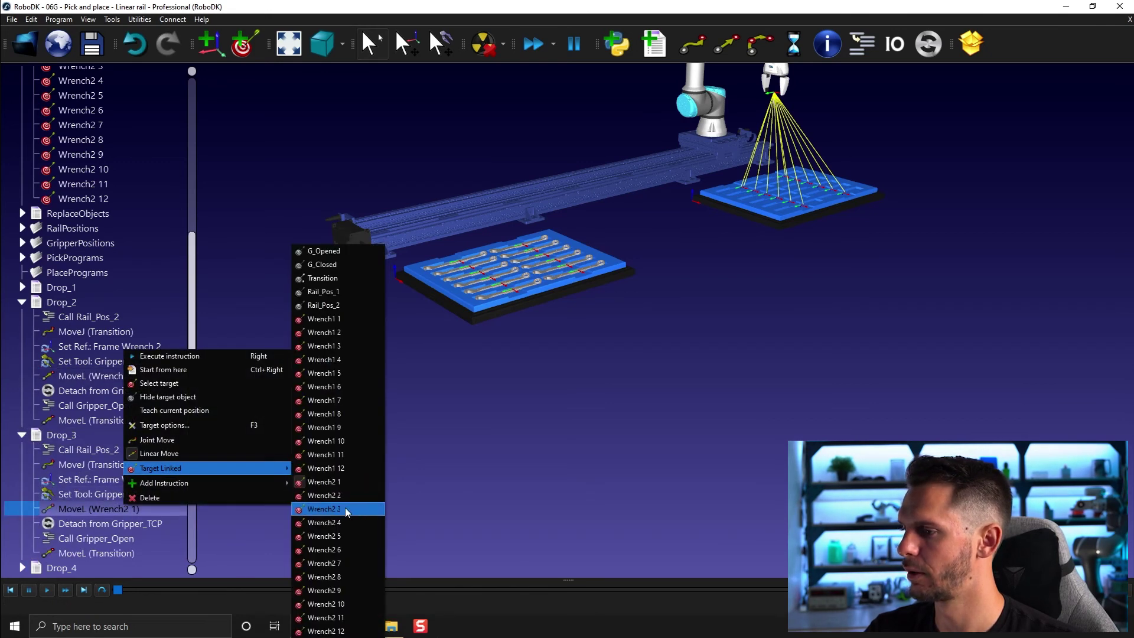
pyautogui.click(345, 508)
pyautogui.scroll(-3, 107, 507)
pyautogui.click(22, 450)
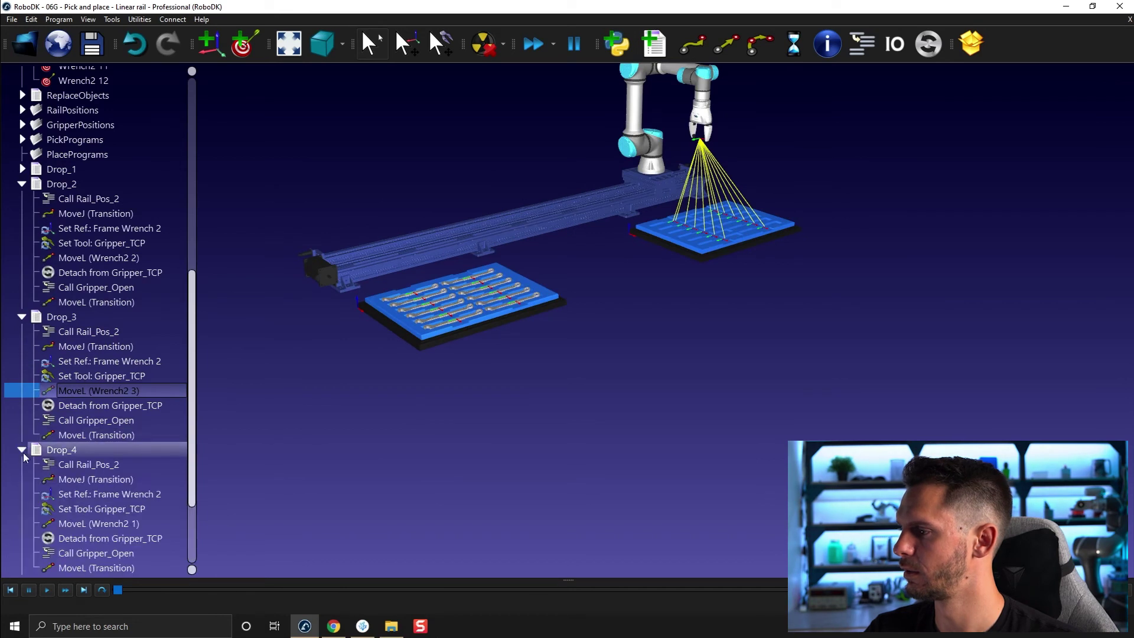
pyautogui.rightClick(90, 524)
pyautogui.moveTo(167, 492)
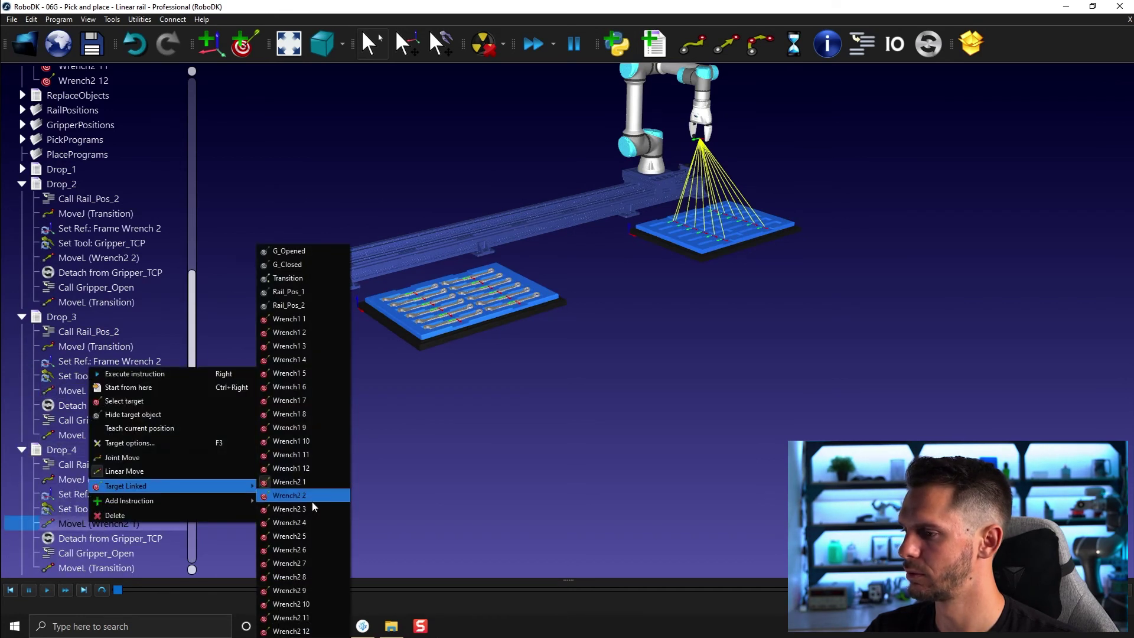
pyautogui.click(303, 523)
pyautogui.scroll(-3, 80, 512)
pyautogui.click(22, 464)
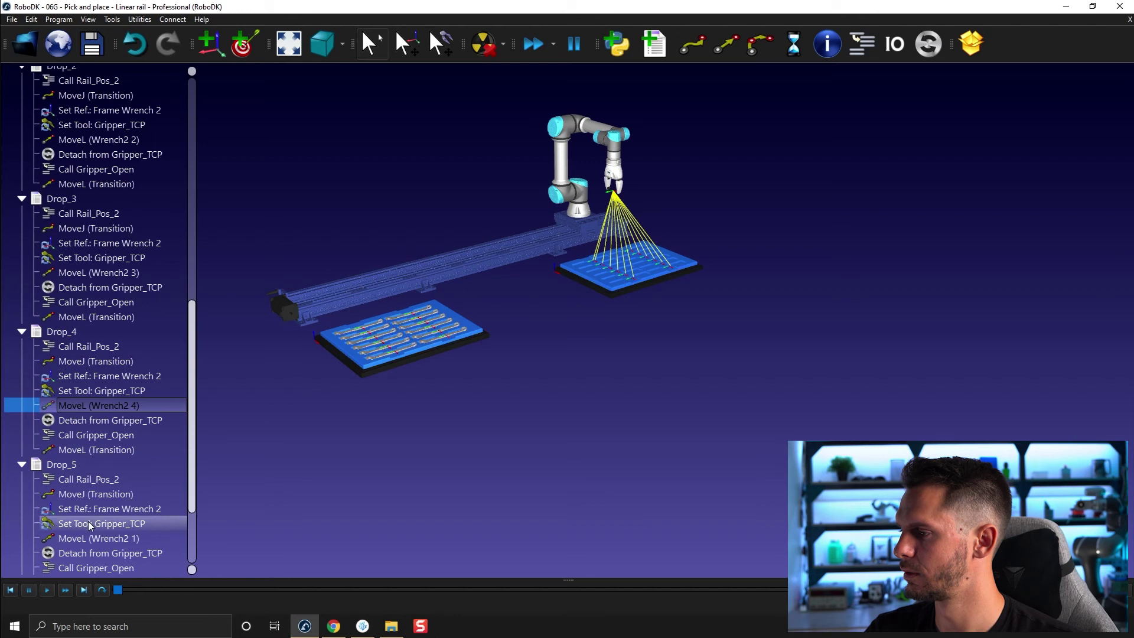
pyautogui.click(103, 535)
pyautogui.rightClick(102, 535)
pyautogui.moveTo(186, 499)
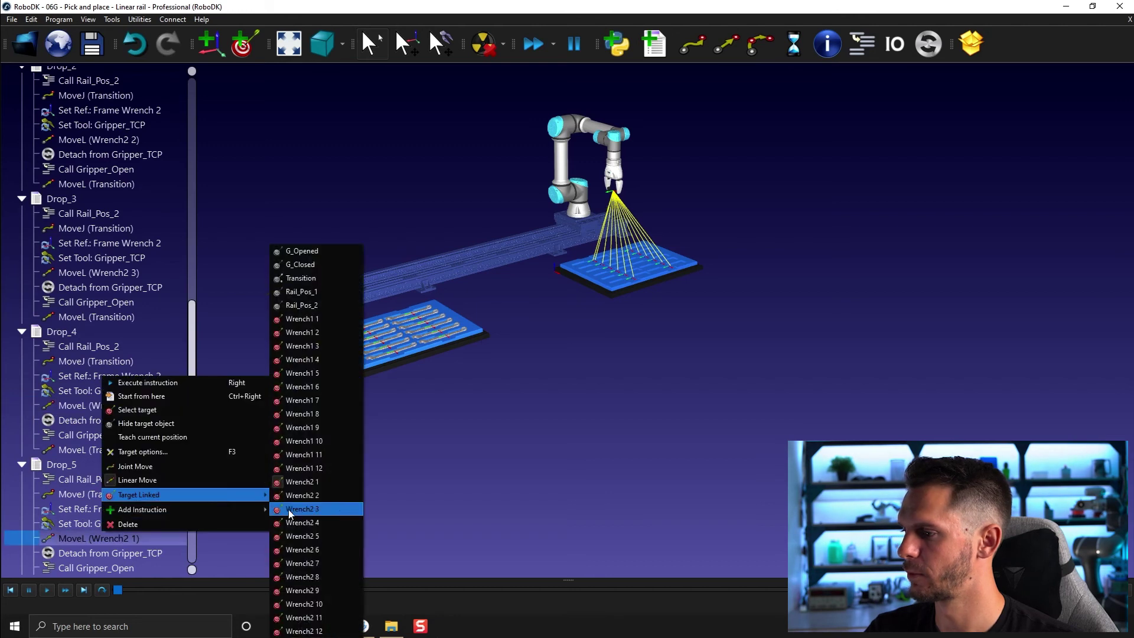
pyautogui.click(313, 533)
# Link the linear moves of Drop_6 through Drop_9 to Wrench2 6 through Wrench2 9
pyautogui.scroll(-3, 95, 508)
pyautogui.click(22, 479)
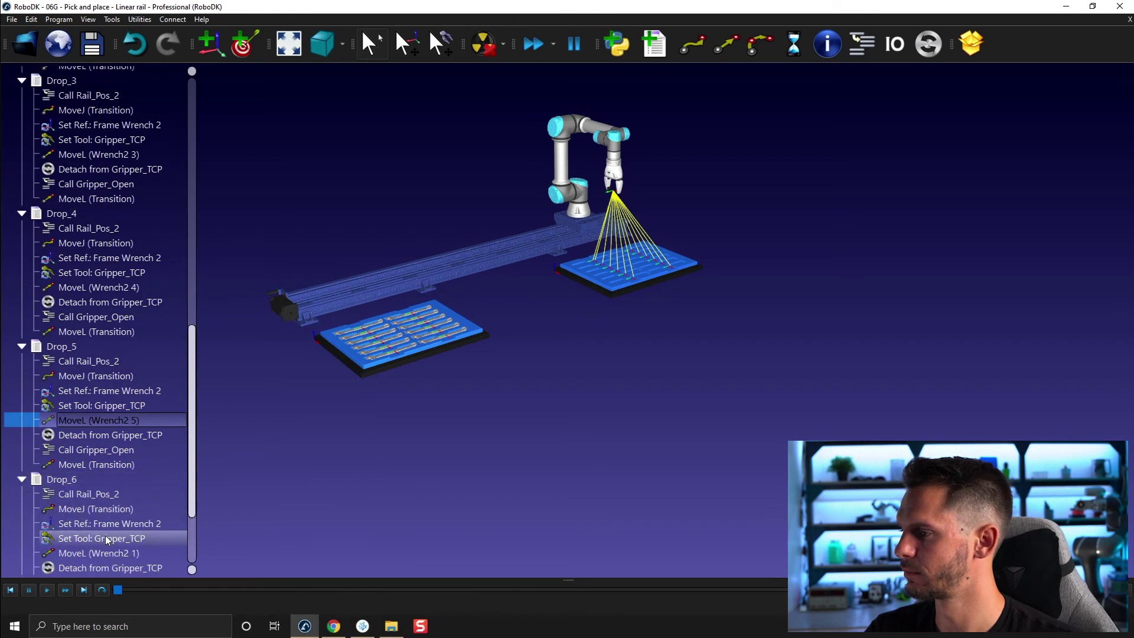
pyautogui.rightClick(110, 550)
pyautogui.moveTo(188, 511)
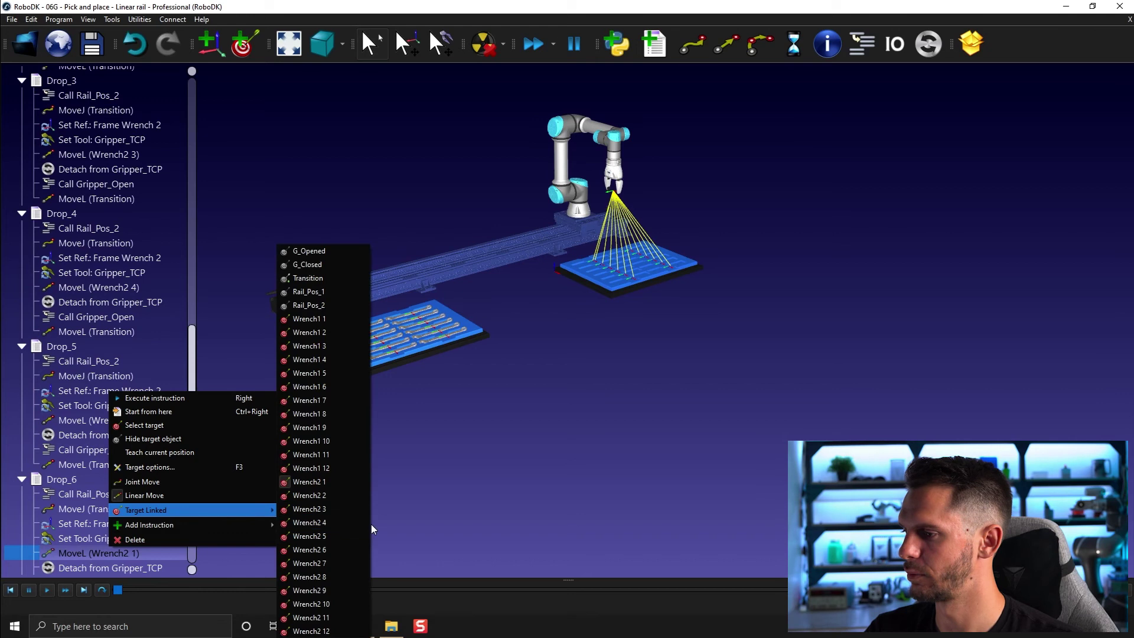
pyautogui.click(331, 544)
pyautogui.scroll(-3, 130, 515)
pyautogui.click(23, 494)
pyautogui.scroll(-3, 111, 549)
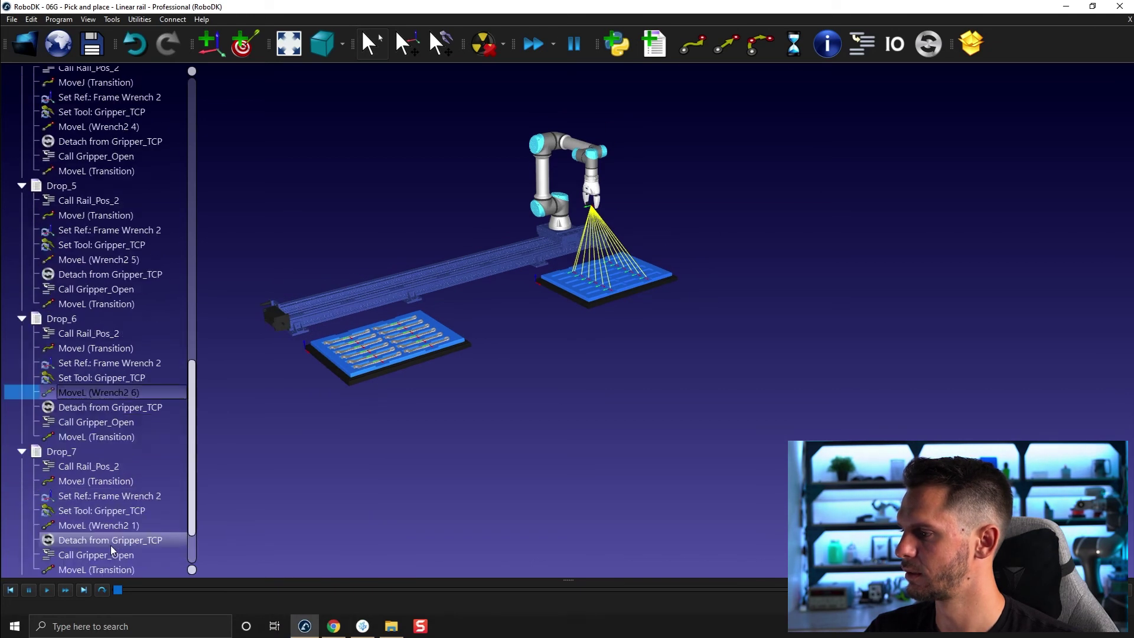
pyautogui.rightClick(109, 489)
pyautogui.moveTo(150, 453)
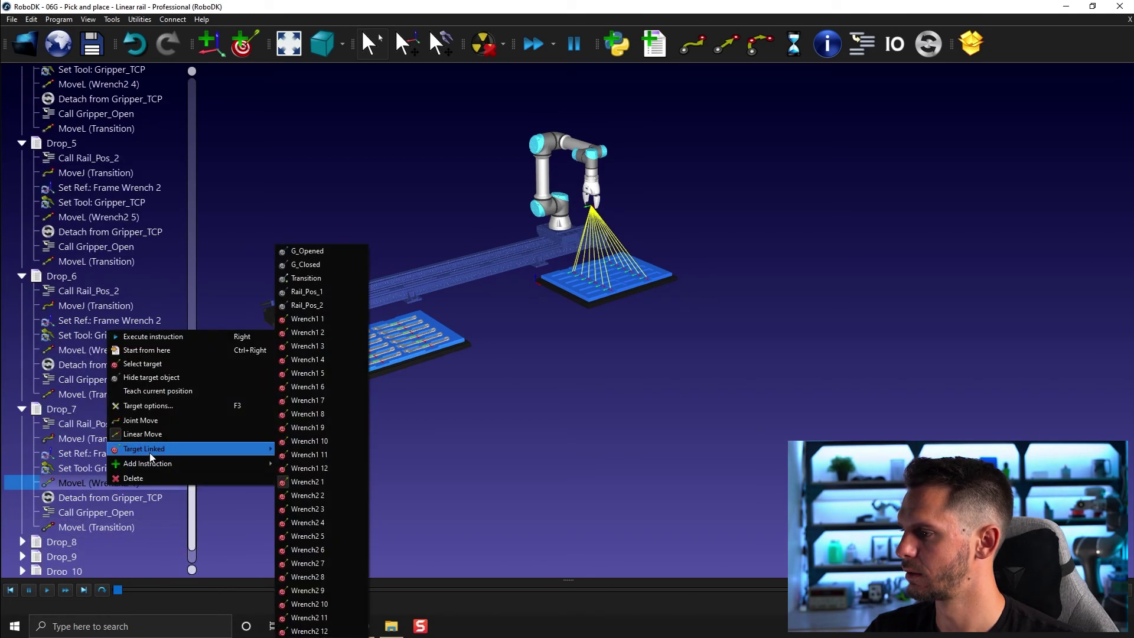
pyautogui.click(325, 562)
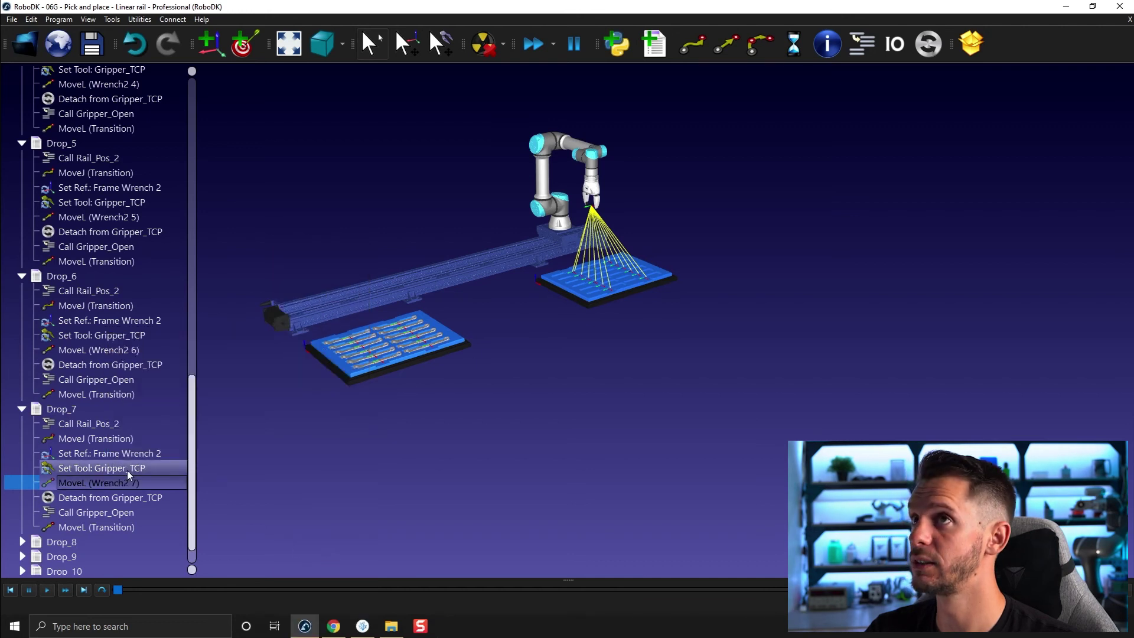
pyautogui.scroll(-2, 126, 471)
pyautogui.click(22, 509)
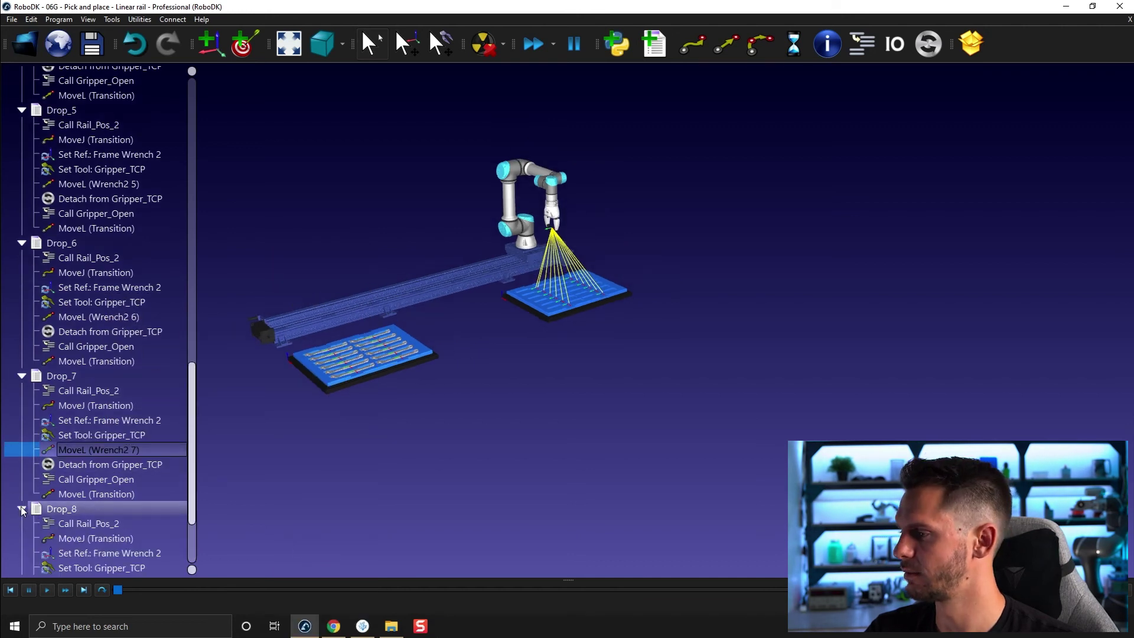
pyautogui.scroll(-2, 55, 519)
pyautogui.rightClick(95, 500)
pyautogui.moveTo(150, 465)
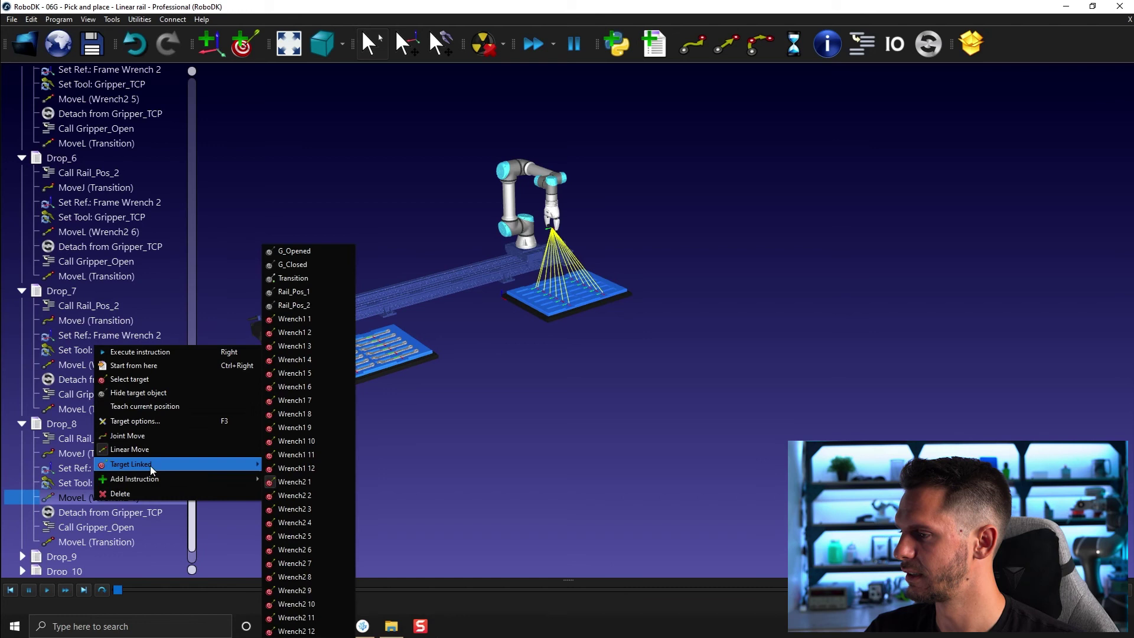
pyautogui.click(312, 576)
pyautogui.click(22, 523)
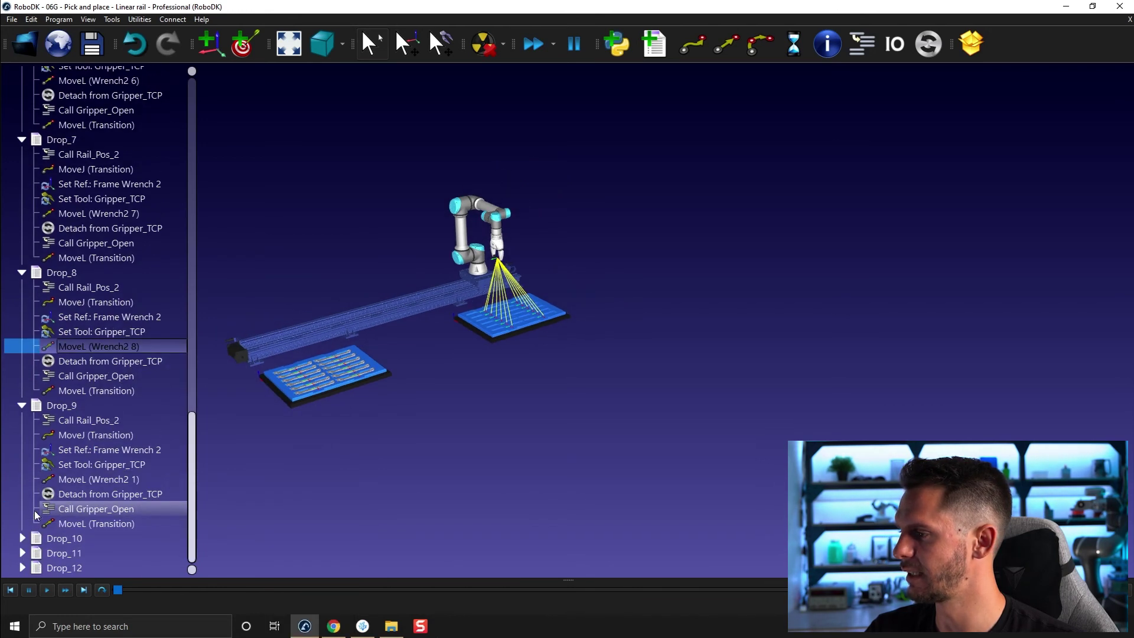
pyautogui.rightClick(98, 486)
pyautogui.moveTo(157, 451)
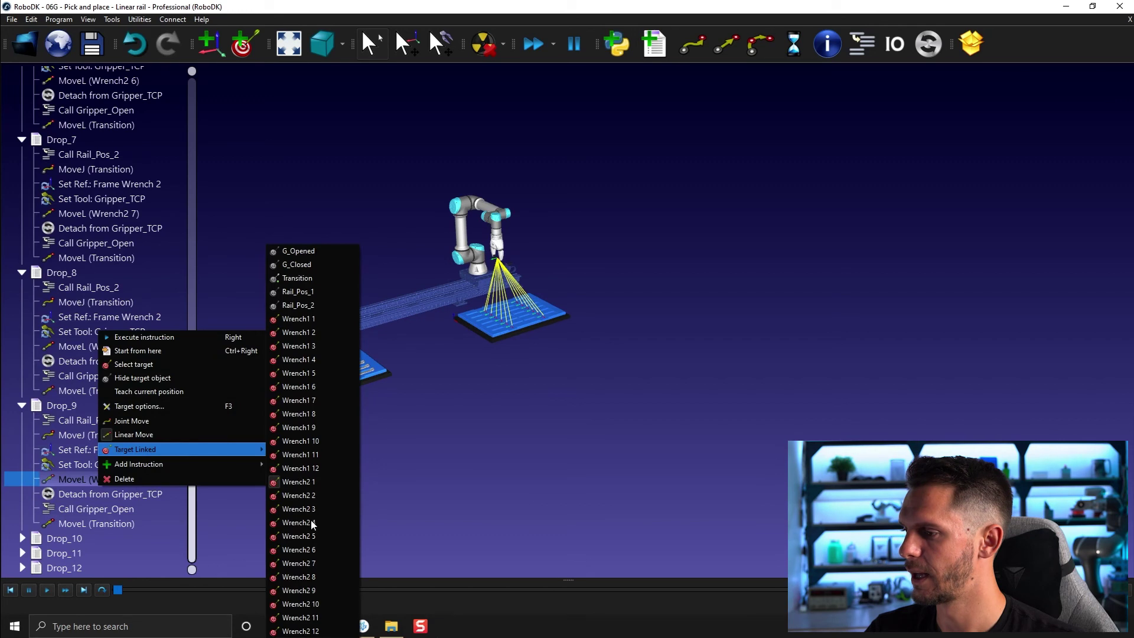
pyautogui.click(322, 591)
# Link the linear moves of Drop_10, Drop_11 and Drop_12 to Wrench2 10, 11 and 12
pyautogui.click(22, 538)
pyautogui.rightClick(90, 495)
pyautogui.moveTo(168, 456)
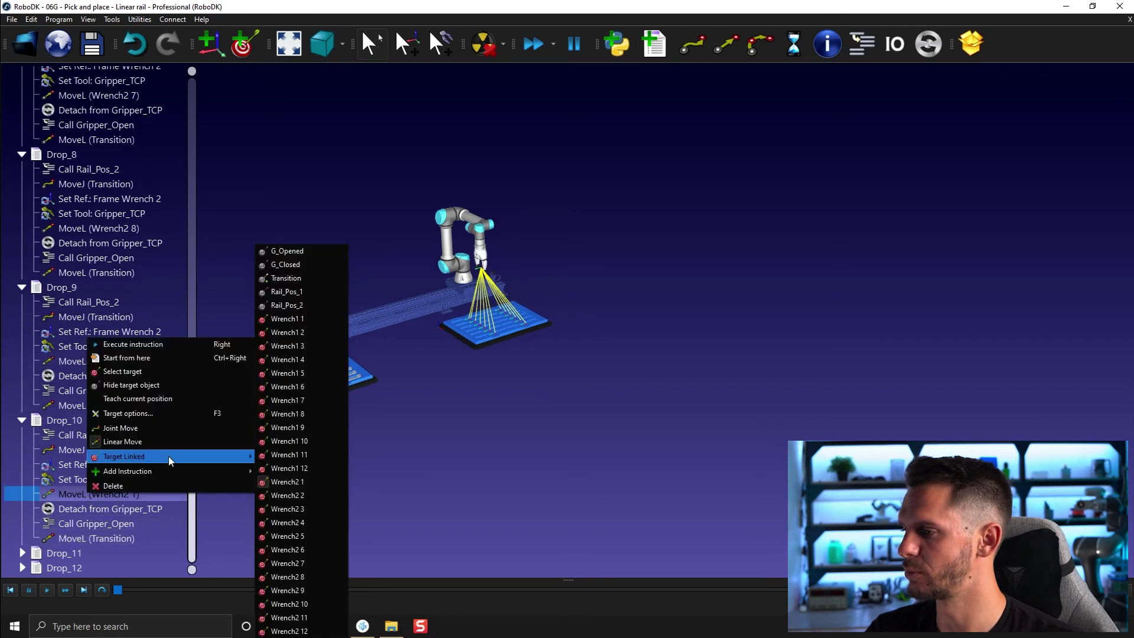
pyautogui.click(288, 603)
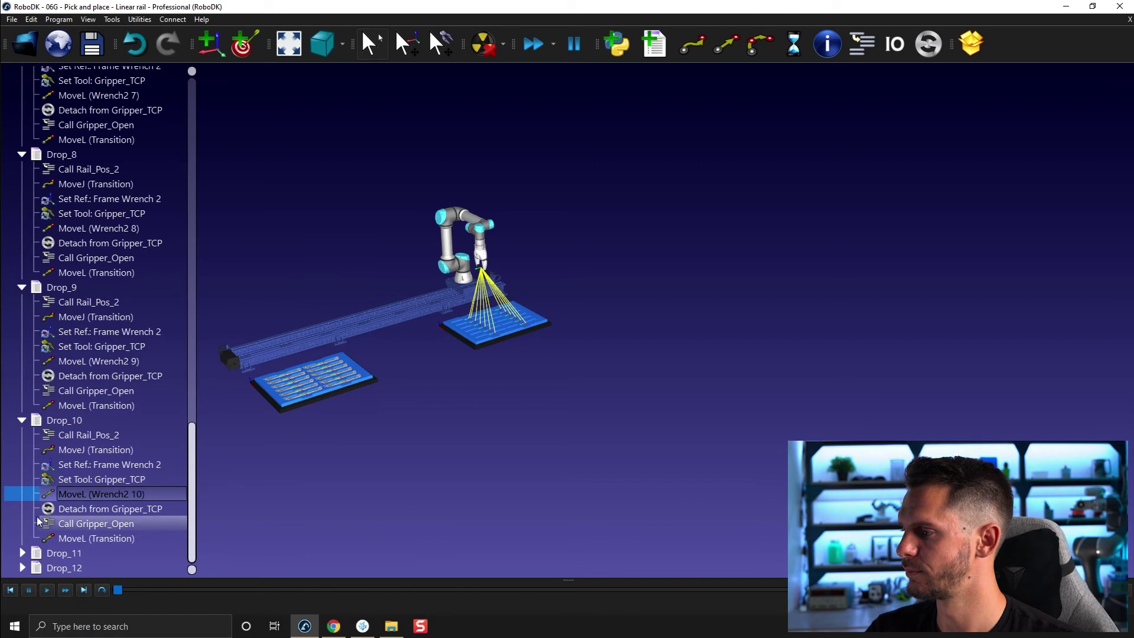
pyautogui.click(22, 553)
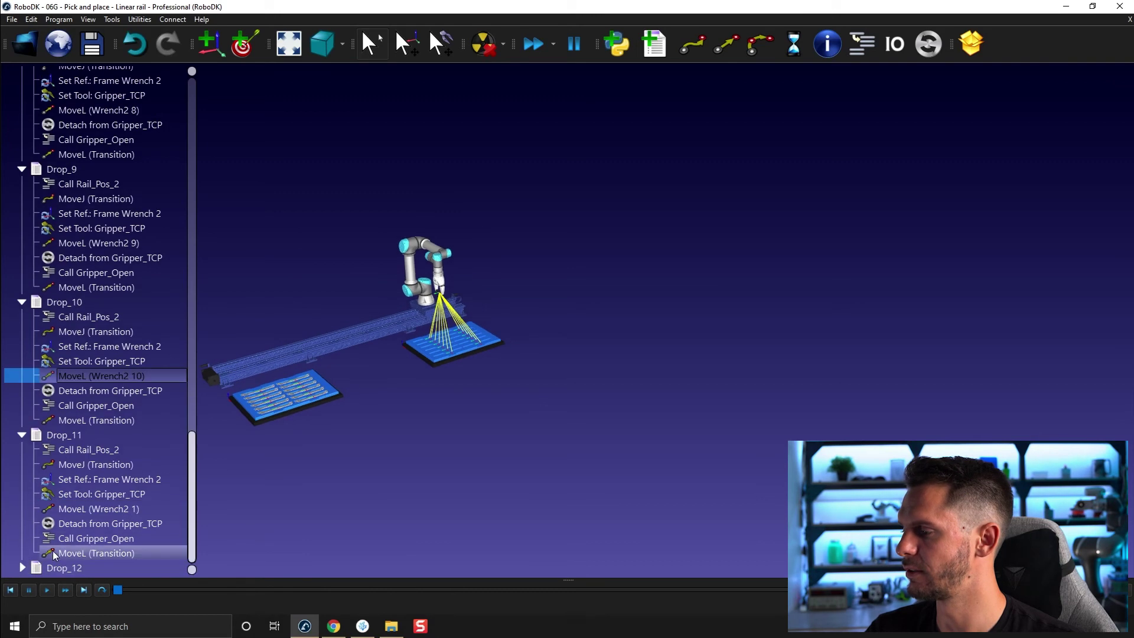
pyautogui.rightClick(84, 509)
pyautogui.moveTo(141, 479)
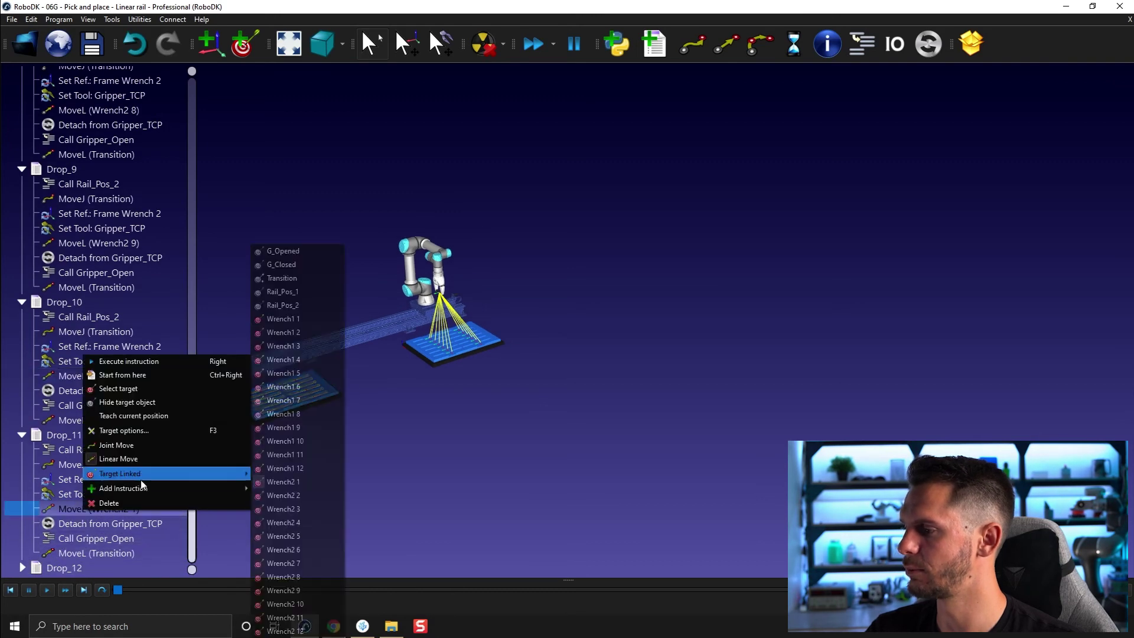
pyautogui.click(294, 618)
pyautogui.click(21, 568)
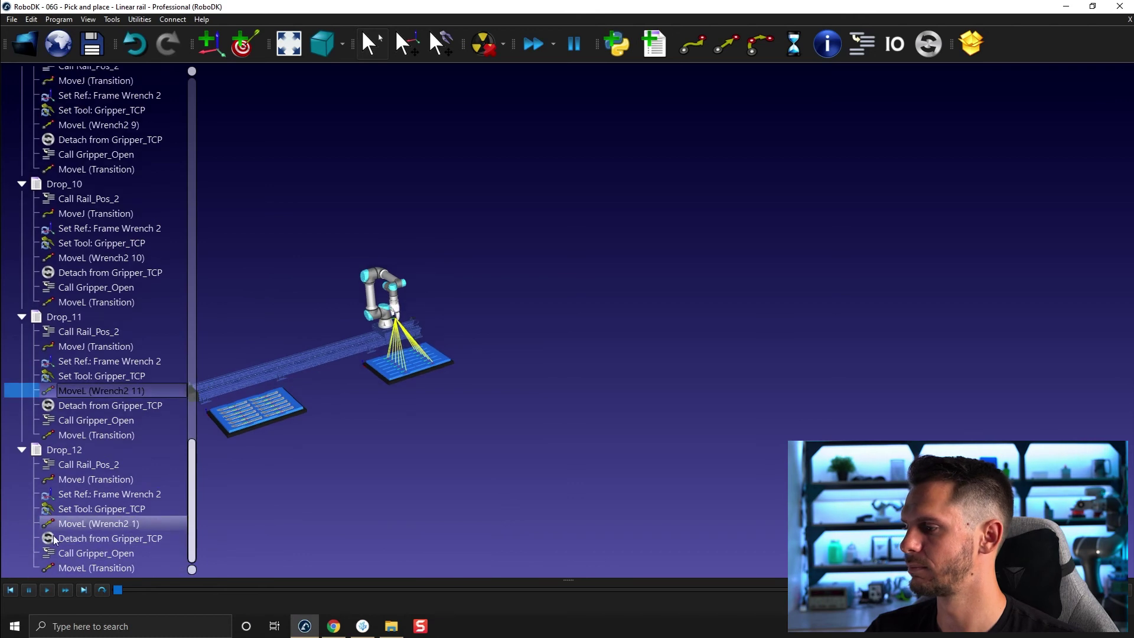
pyautogui.rightClick(96, 528)
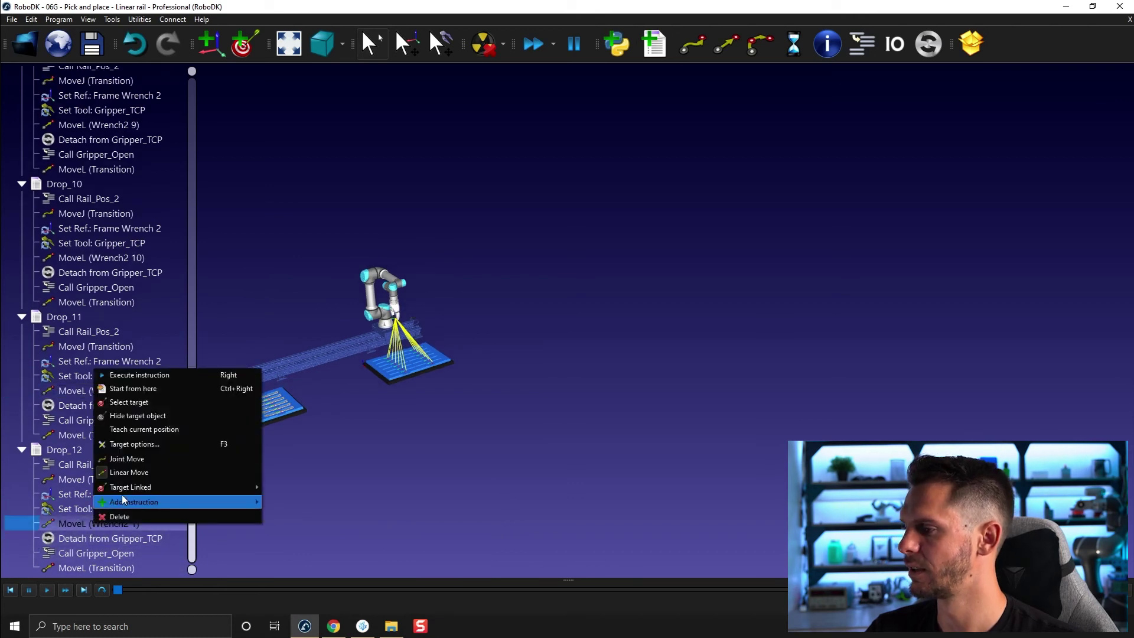
pyautogui.moveTo(177, 487)
pyautogui.click(305, 632)
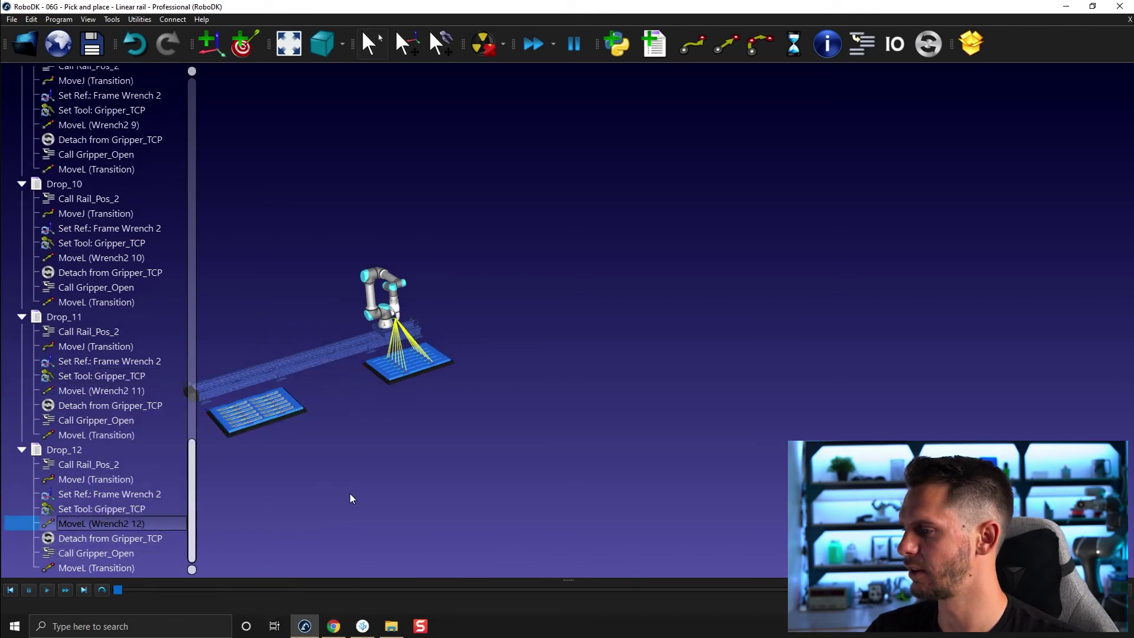
pyautogui.click(21, 449)
# Collapse the instruction lists of Drop_2 through Drop_11 in the station tree
pyautogui.click(21, 302)
pyautogui.click(21, 435)
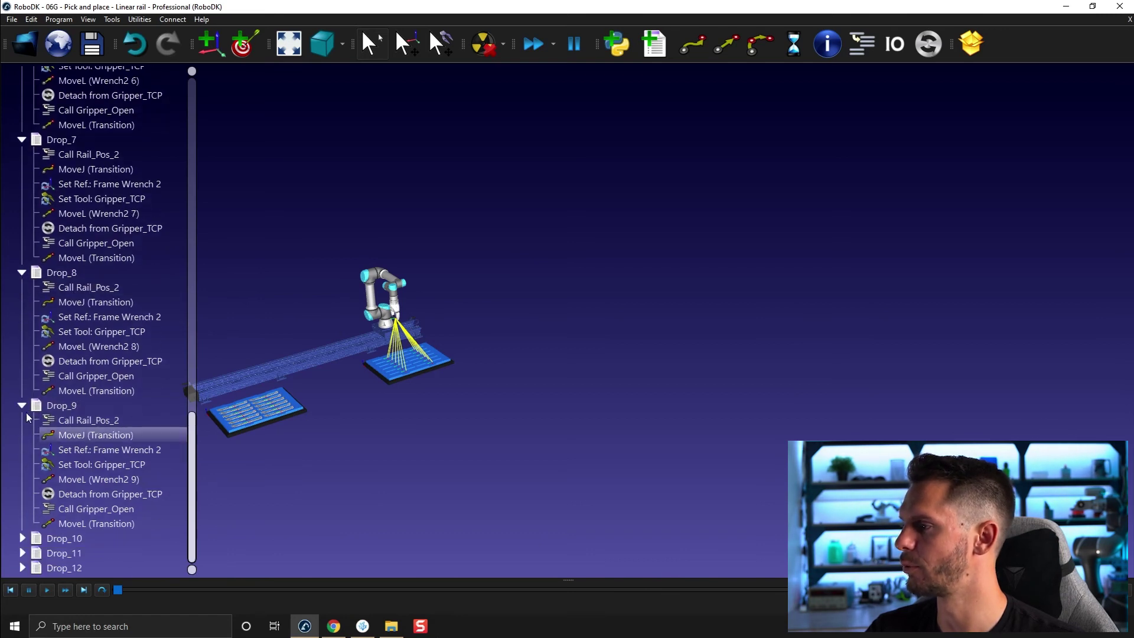
pyautogui.click(23, 273)
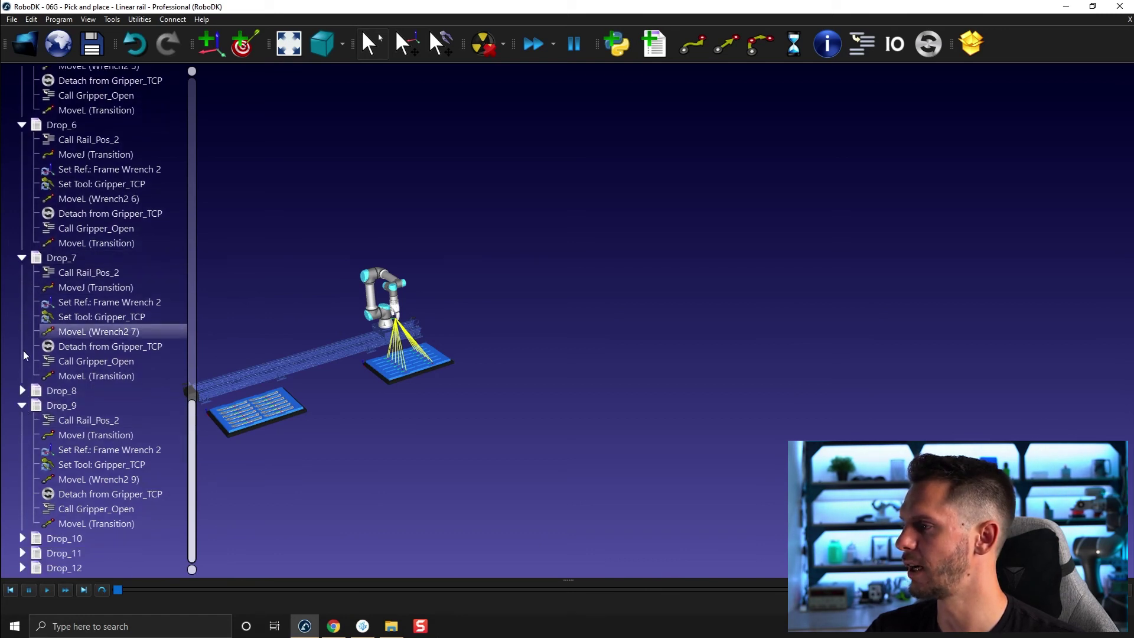
pyautogui.click(21, 258)
pyautogui.click(22, 405)
pyautogui.click(22, 228)
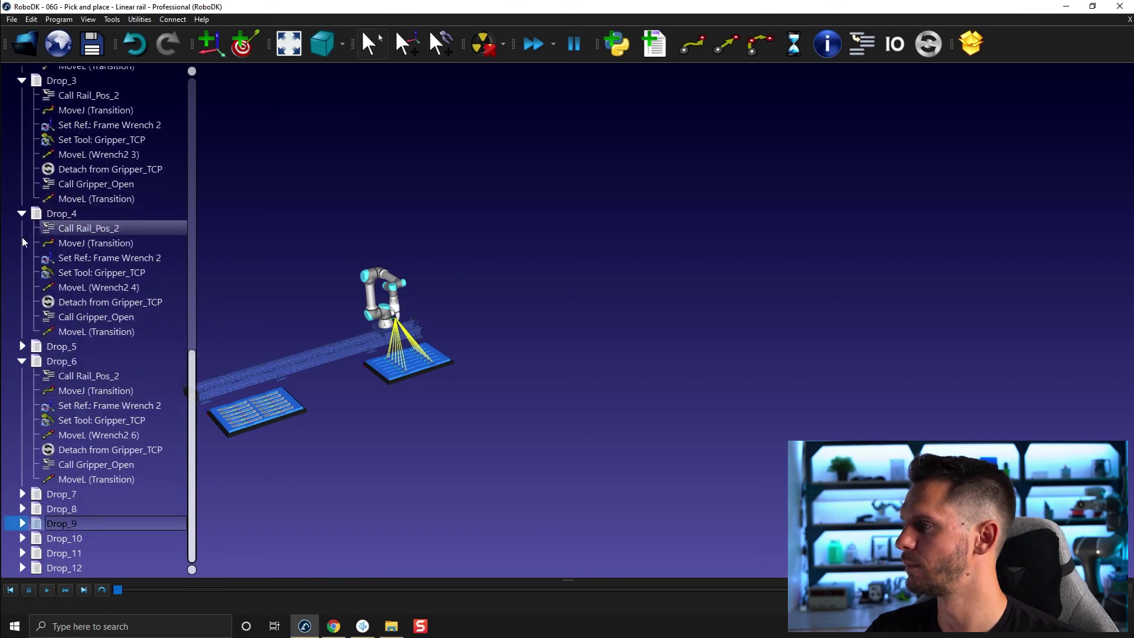
pyautogui.click(22, 361)
pyautogui.click(21, 199)
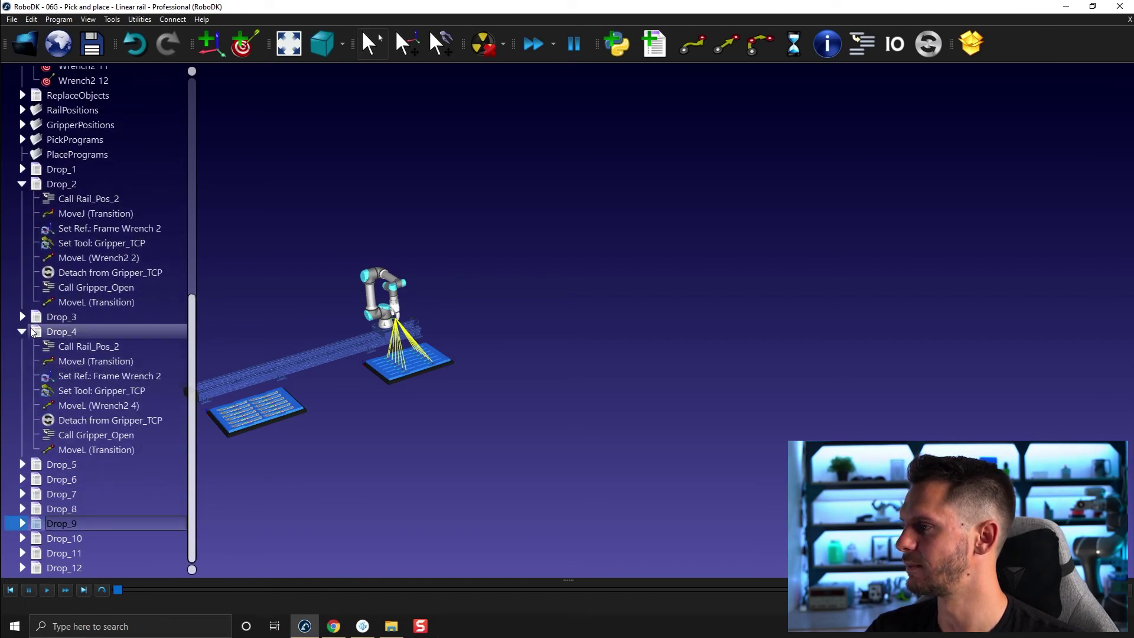
pyautogui.click(23, 332)
pyautogui.click(24, 302)
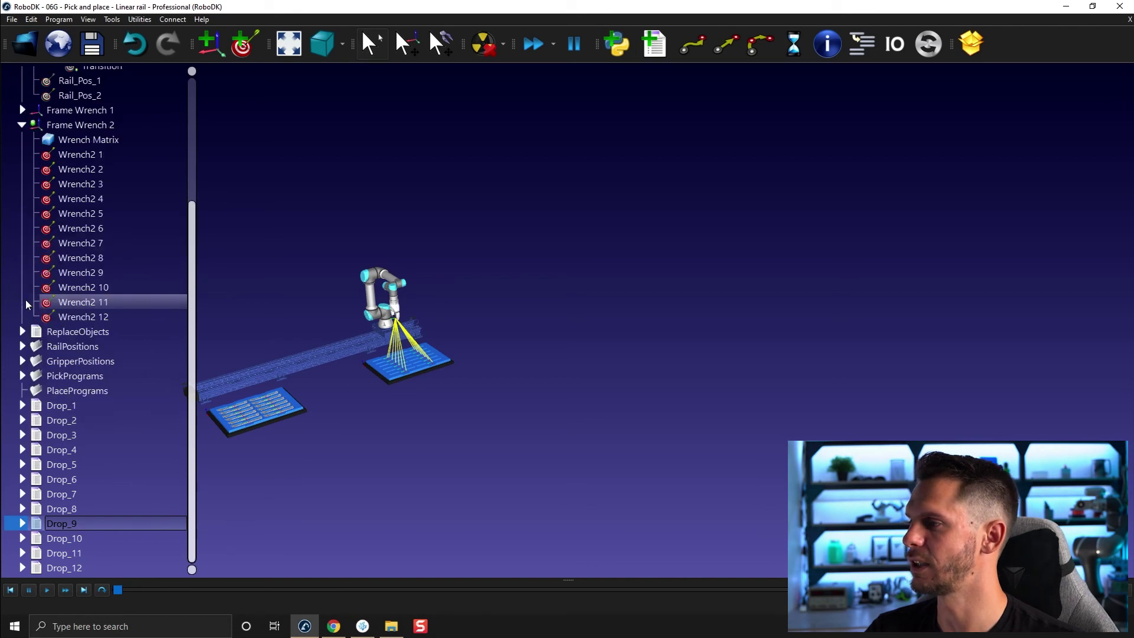
# Simulate Drop_1 through Drop_6 one after another to check their placements
pyautogui.doubleClick(131, 407)
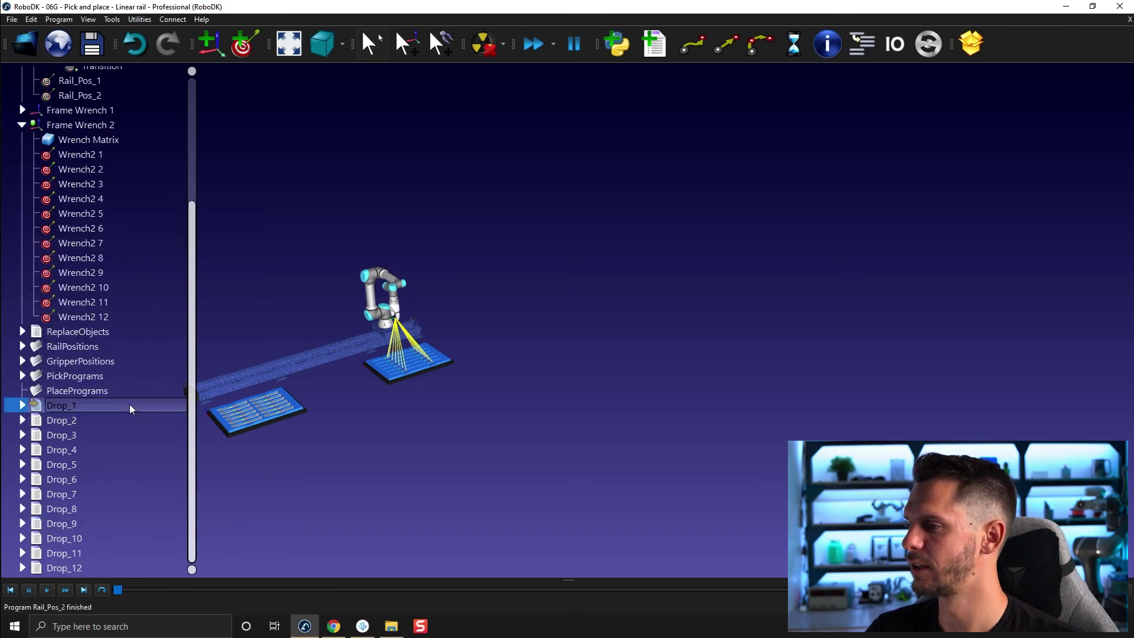
pyautogui.click(78, 420)
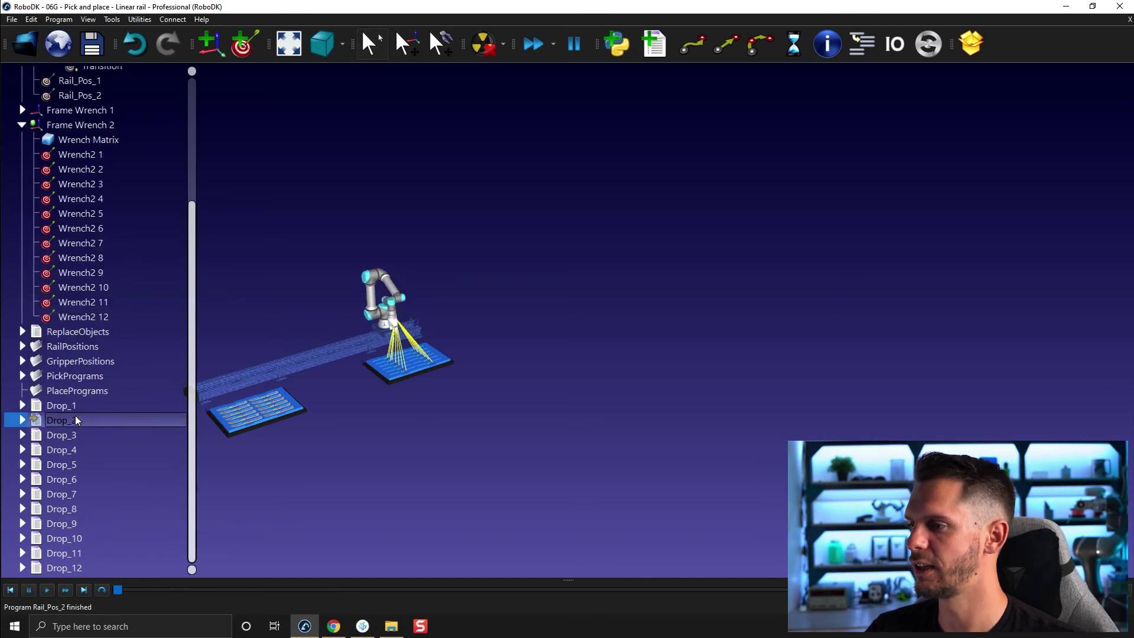
pyautogui.scroll(3, 347, 355)
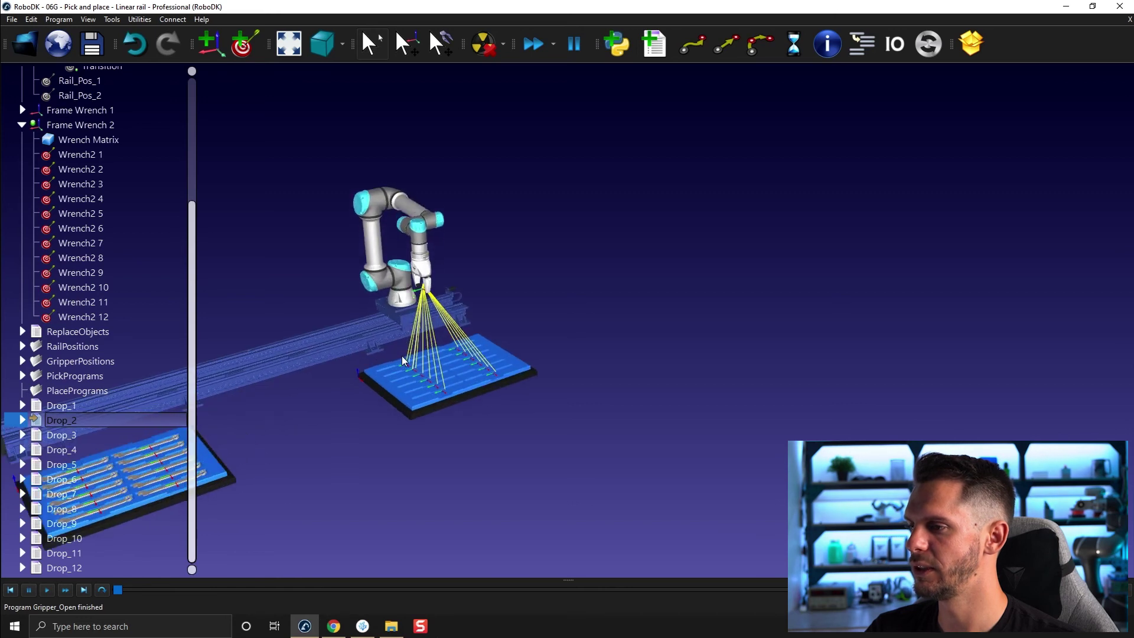
pyautogui.doubleClick(75, 437)
pyautogui.scroll(4, 83, 436)
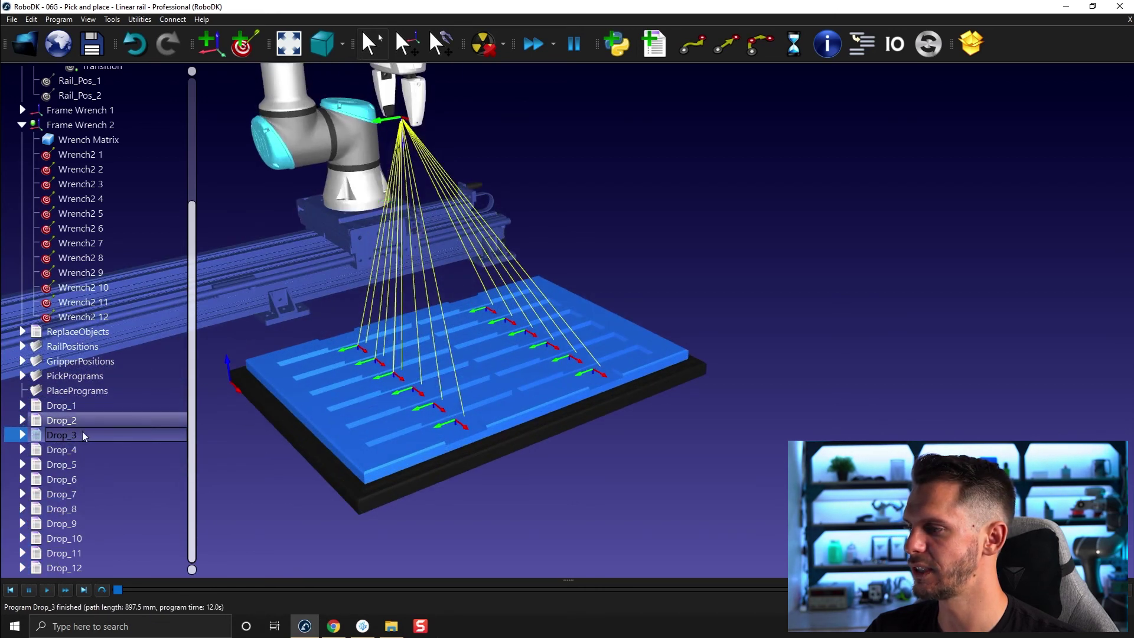
pyautogui.doubleClick(56, 451)
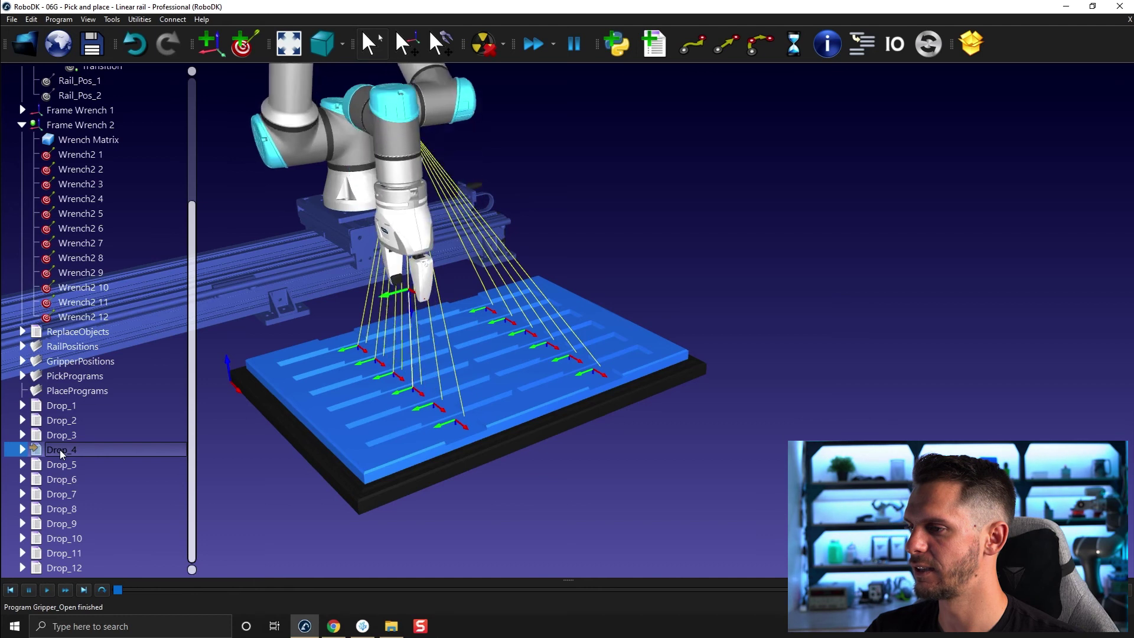
pyautogui.doubleClick(61, 466)
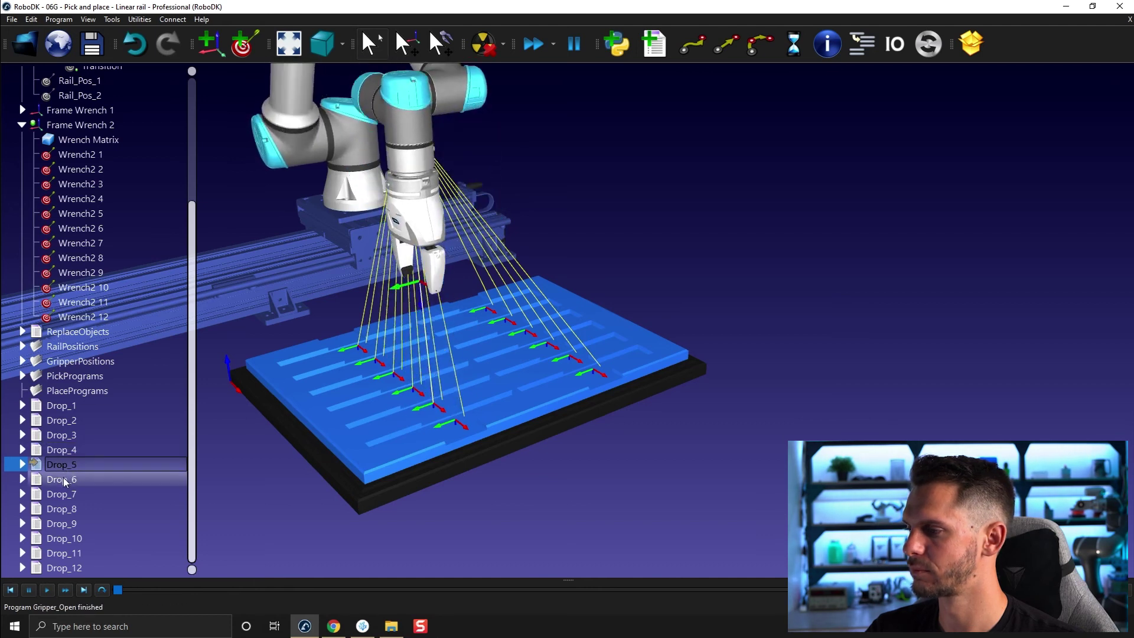
pyautogui.doubleClick(65, 480)
# Simulate Drop_7 through Drop_12, then select all twelve Drop programs together
pyautogui.click(68, 495)
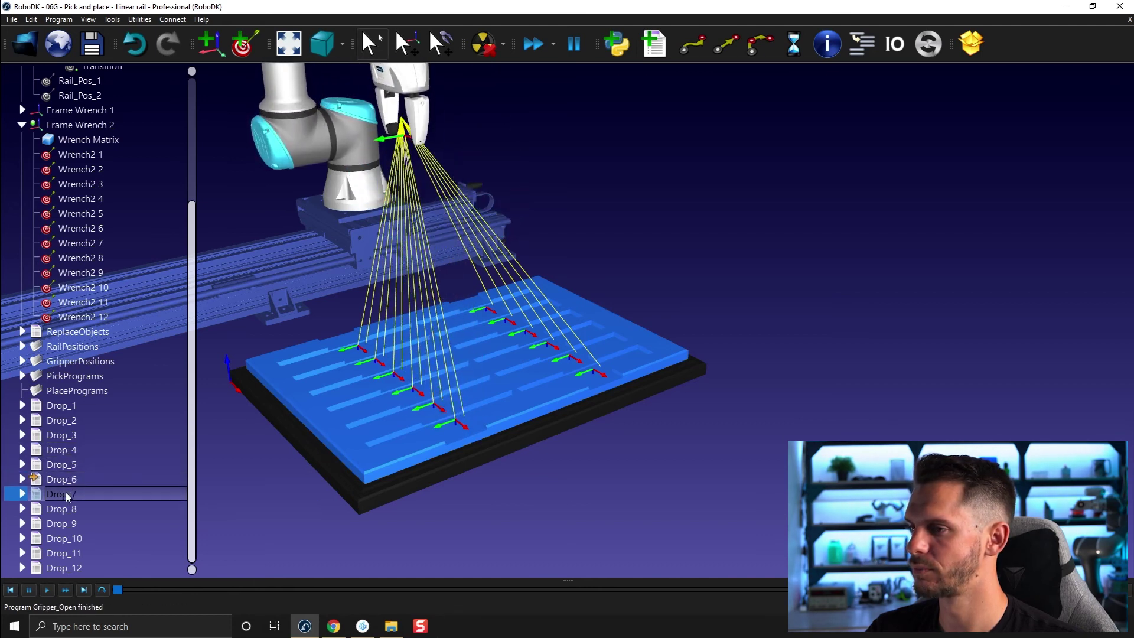
pyautogui.doubleClick(58, 510)
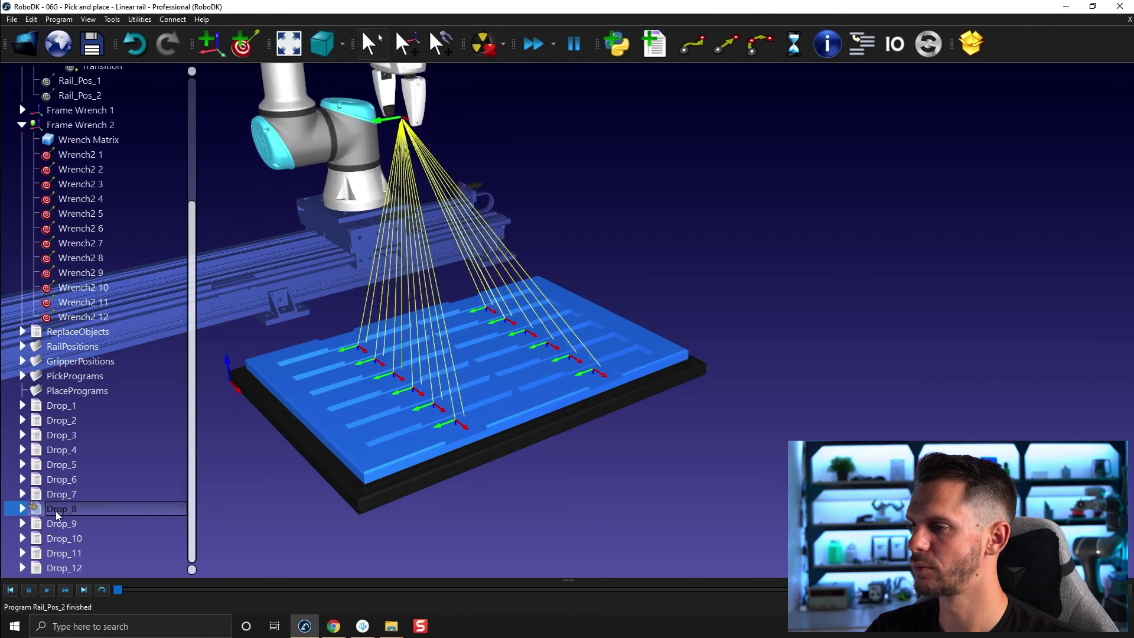
pyautogui.click(59, 525)
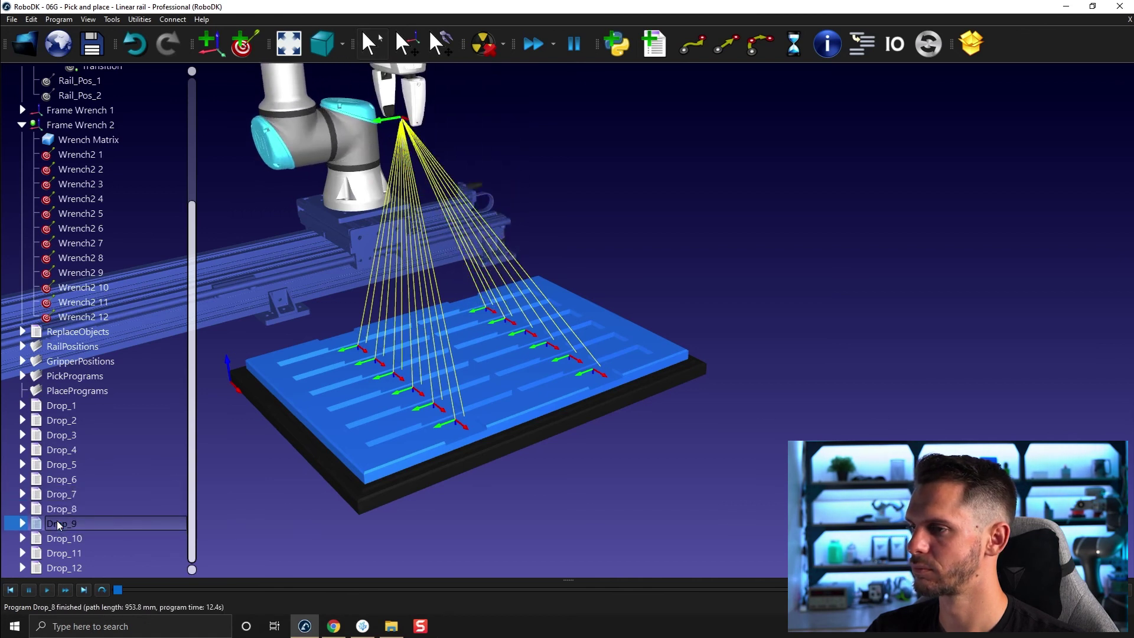
pyautogui.doubleClick(56, 523)
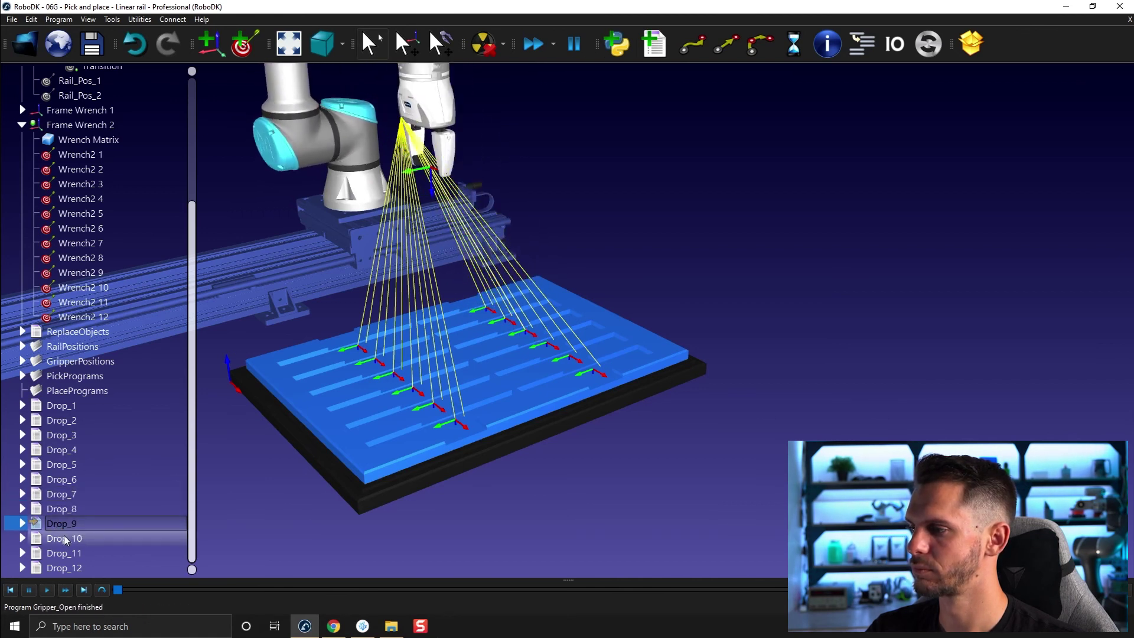
pyautogui.doubleClick(64, 537)
pyautogui.click(76, 555)
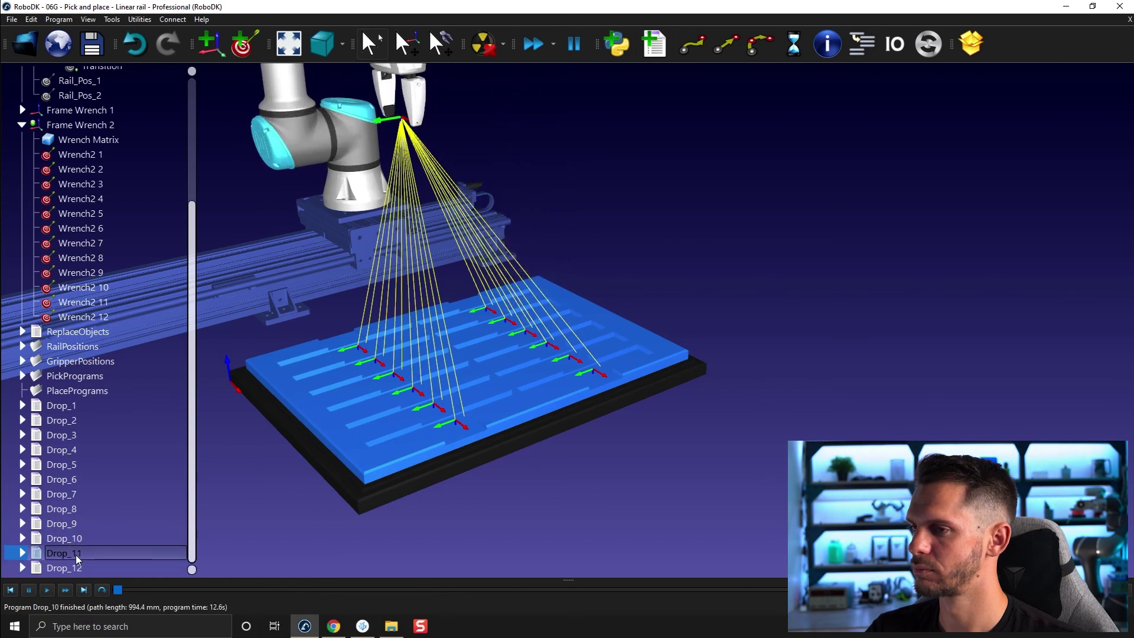
pyautogui.doubleClick(75, 554)
pyautogui.doubleClick(79, 567)
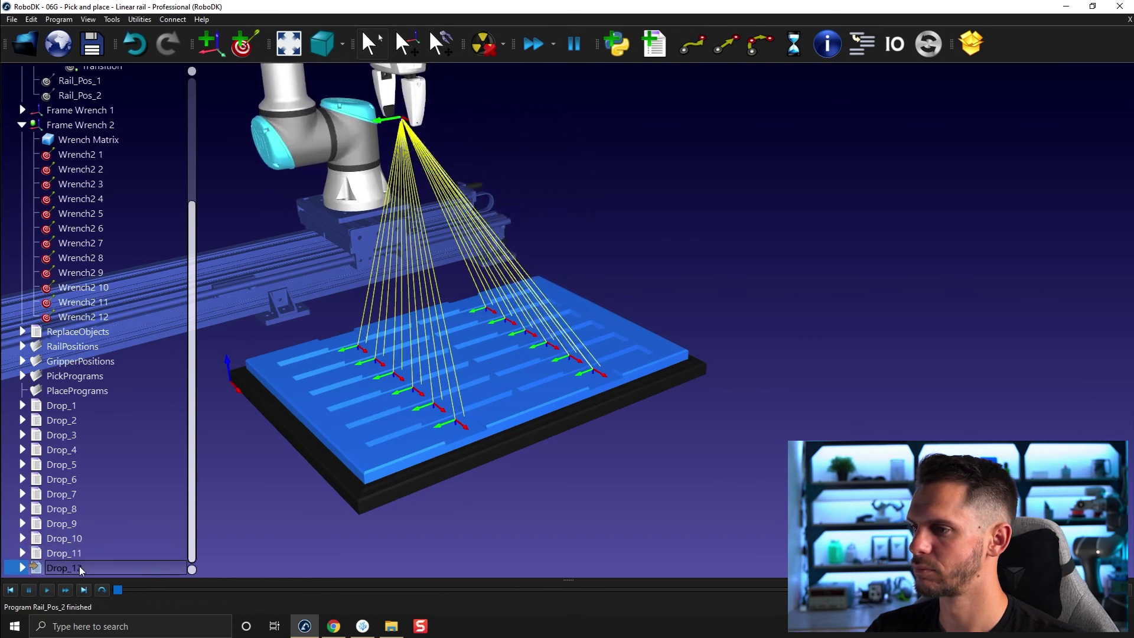
pyautogui.keyDown('shift'); pyautogui.click(72, 406); pyautogui.keyUp('shift')
# Hide the path lines of programs Drop_1 through Drop_12
pyautogui.moveTo(72, 405); pyautogui.dragTo(71, 391)
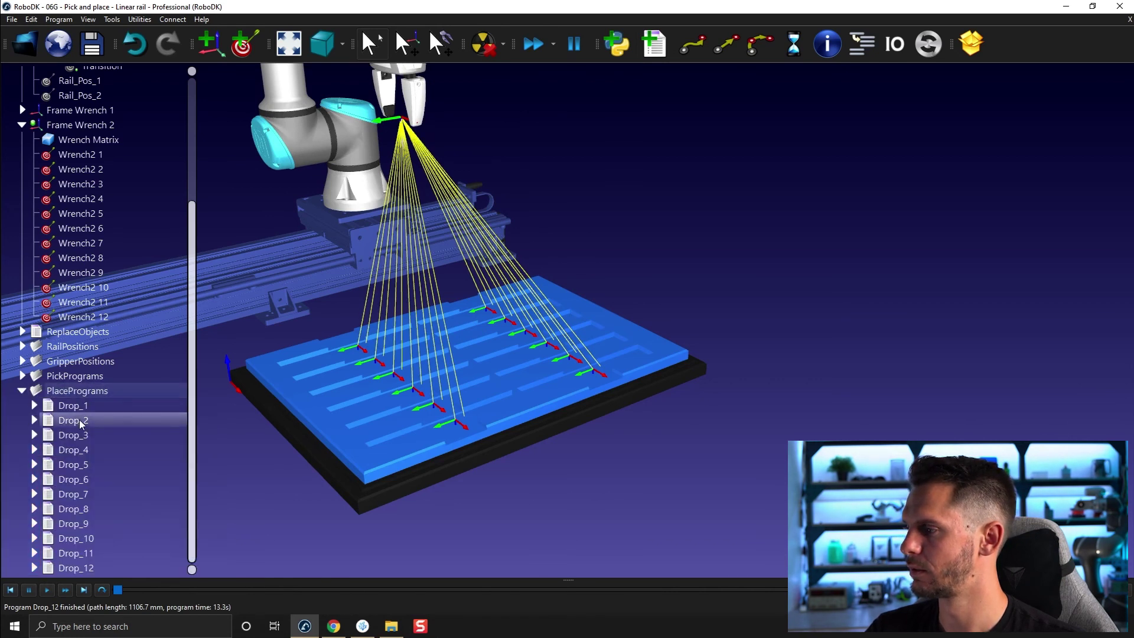
pyautogui.rightClick(101, 568)
pyautogui.click(136, 489)
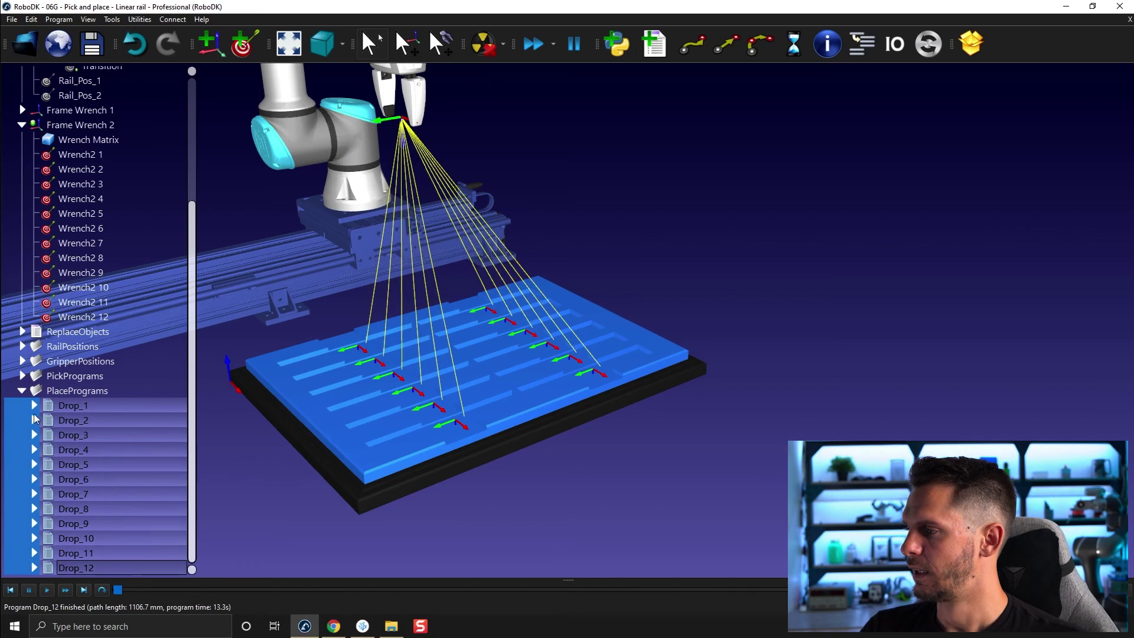
# Expand PickPrograms and hide the path lines of Pick_1 through Pick_12
pyautogui.click(23, 377)
pyautogui.keyDown('shift'); pyautogui.click(109, 562); pyautogui.keyUp('shift')
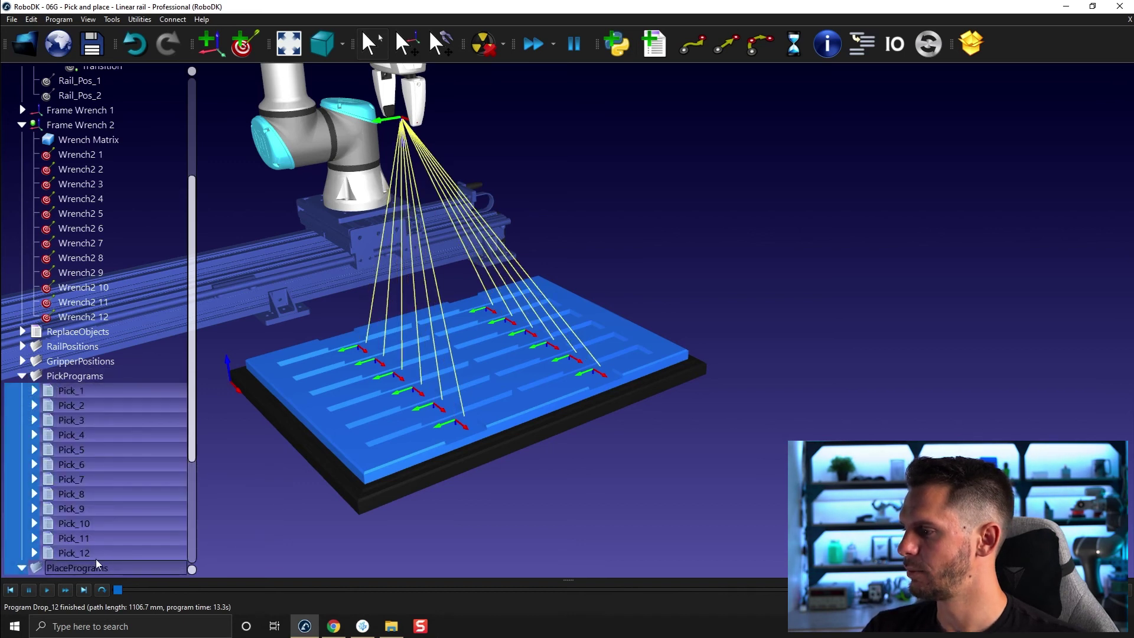
pyautogui.rightClick(82, 553)
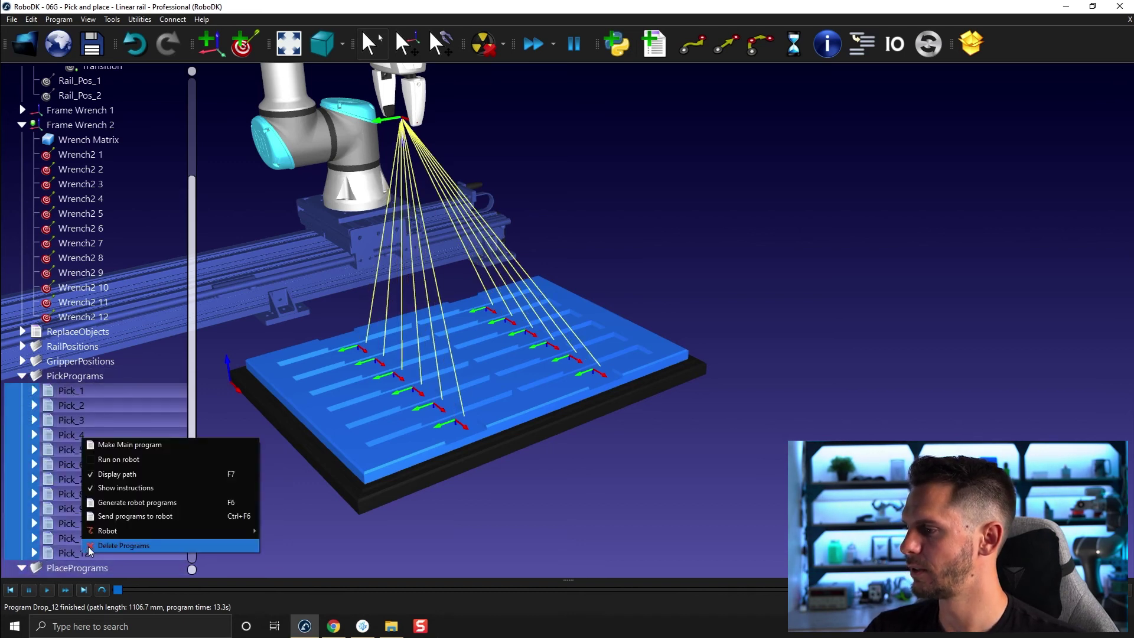
pyautogui.click(118, 474)
pyautogui.scroll(-3, 87, 466)
pyautogui.scroll(-2, 243, 467)
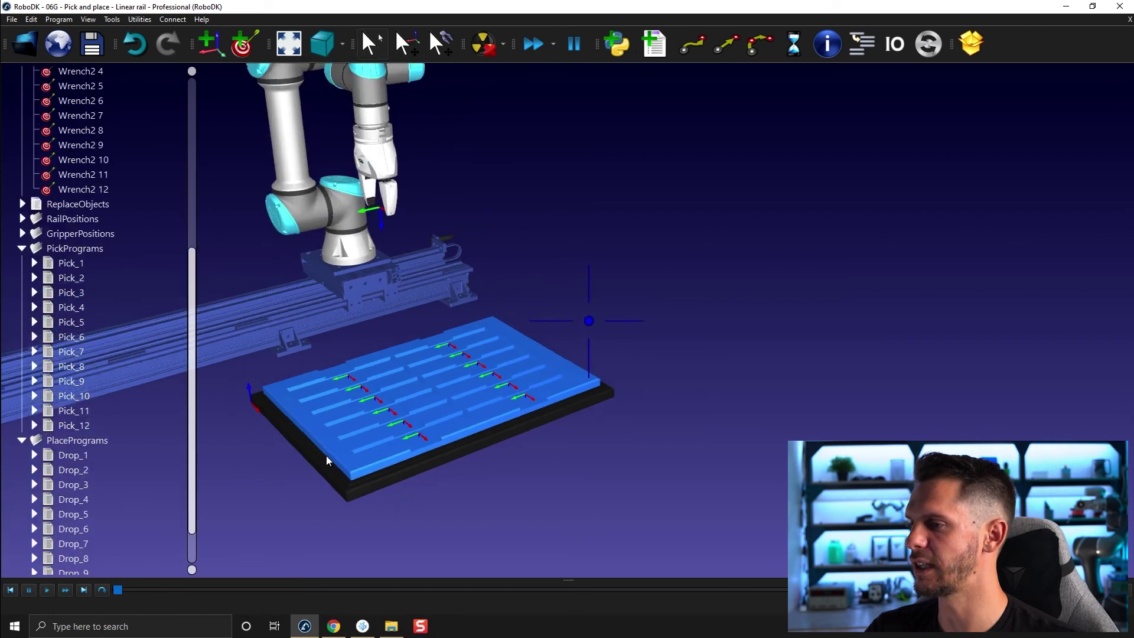
pyautogui.moveTo(326, 455); pyautogui.dragTo(366, 448, button='right')
# Select ReplaceObjects, then alternately add Pick_1, Drop_1 through Pick_6, Drop_6
pyautogui.click(97, 207)
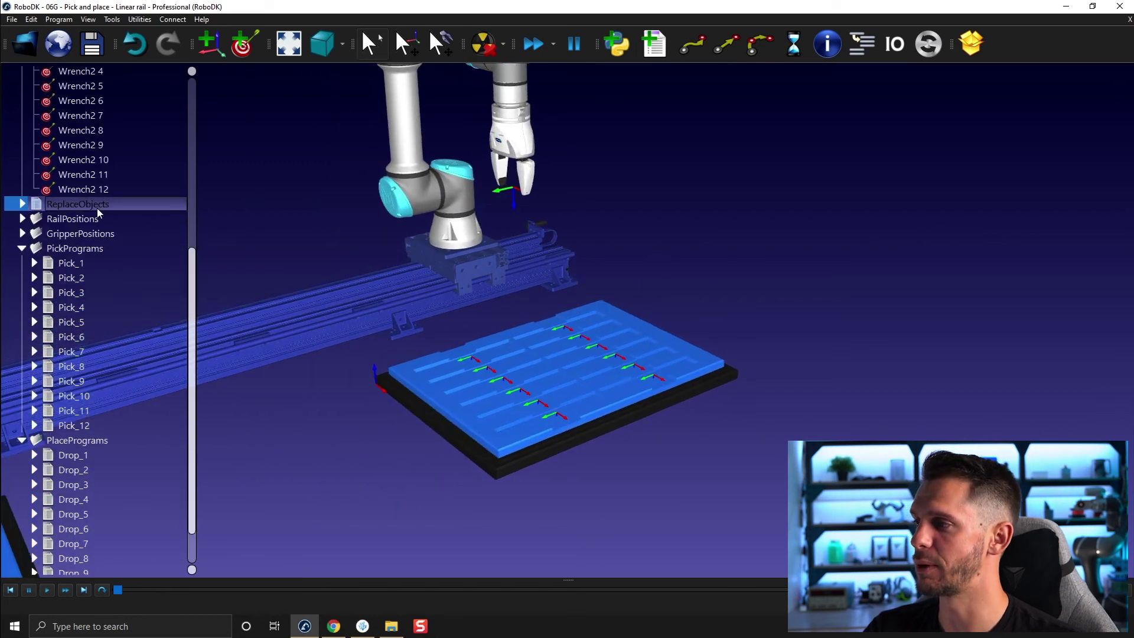
pyautogui.keyDown('ctrl'); pyautogui.click(109, 261); pyautogui.keyUp('ctrl')
pyautogui.keyDown('ctrl'); pyautogui.click(80, 455); pyautogui.keyUp('ctrl')
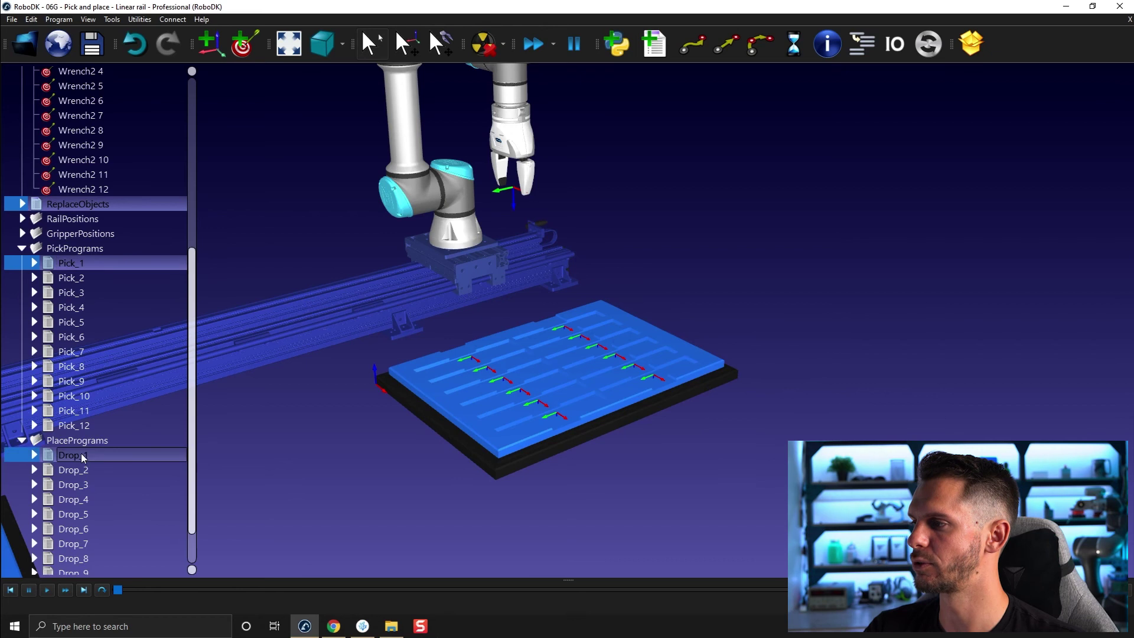
pyautogui.keyDown('ctrl'); pyautogui.click(87, 278); pyautogui.keyUp('ctrl')
pyautogui.keyDown('ctrl'); pyautogui.click(93, 470); pyautogui.keyUp('ctrl')
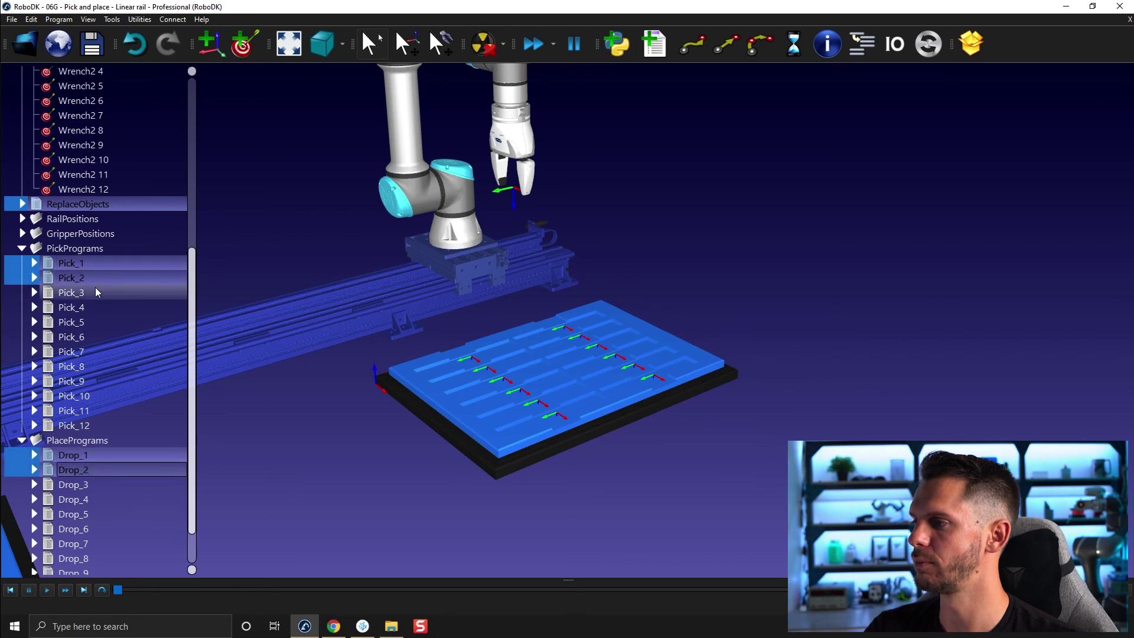
pyautogui.keyDown('ctrl'); pyautogui.click(94, 288); pyautogui.keyUp('ctrl')
pyautogui.keyDown('ctrl'); pyautogui.click(93, 480); pyautogui.keyUp('ctrl')
pyautogui.keyDown('ctrl'); pyautogui.click(91, 307); pyautogui.keyUp('ctrl')
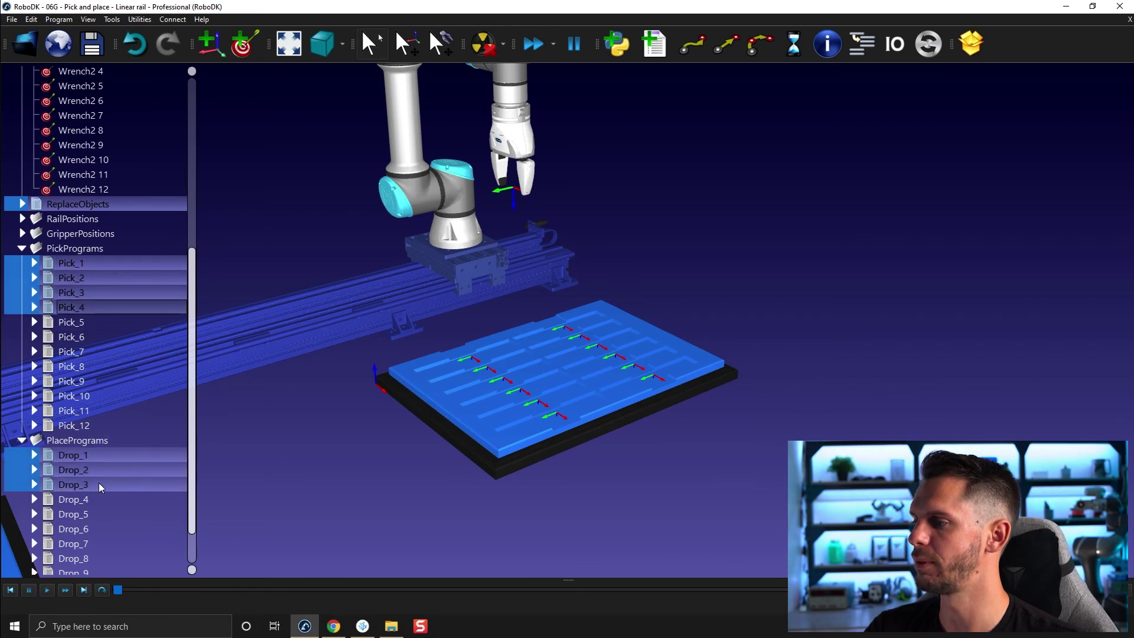
pyautogui.keyDown('ctrl'); pyautogui.click(94, 501); pyautogui.keyUp('ctrl')
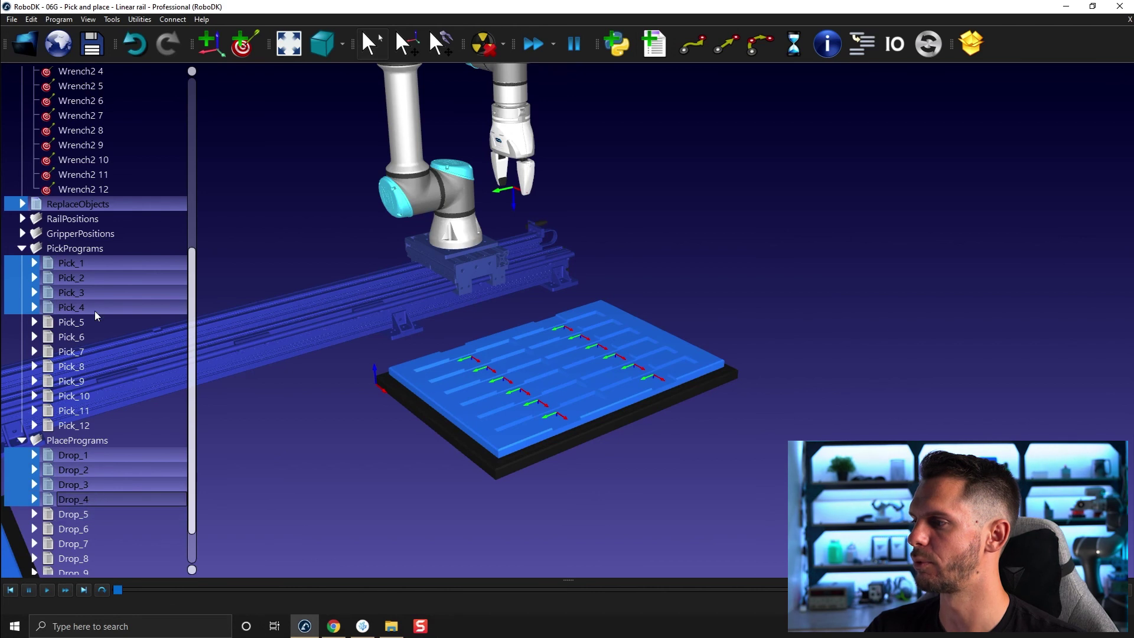
pyautogui.keyDown('ctrl'); pyautogui.click(94, 322); pyautogui.keyUp('ctrl')
pyautogui.keyDown('ctrl'); pyautogui.click(96, 513); pyautogui.keyUp('ctrl')
pyautogui.keyDown('ctrl'); pyautogui.click(91, 338); pyautogui.keyUp('ctrl')
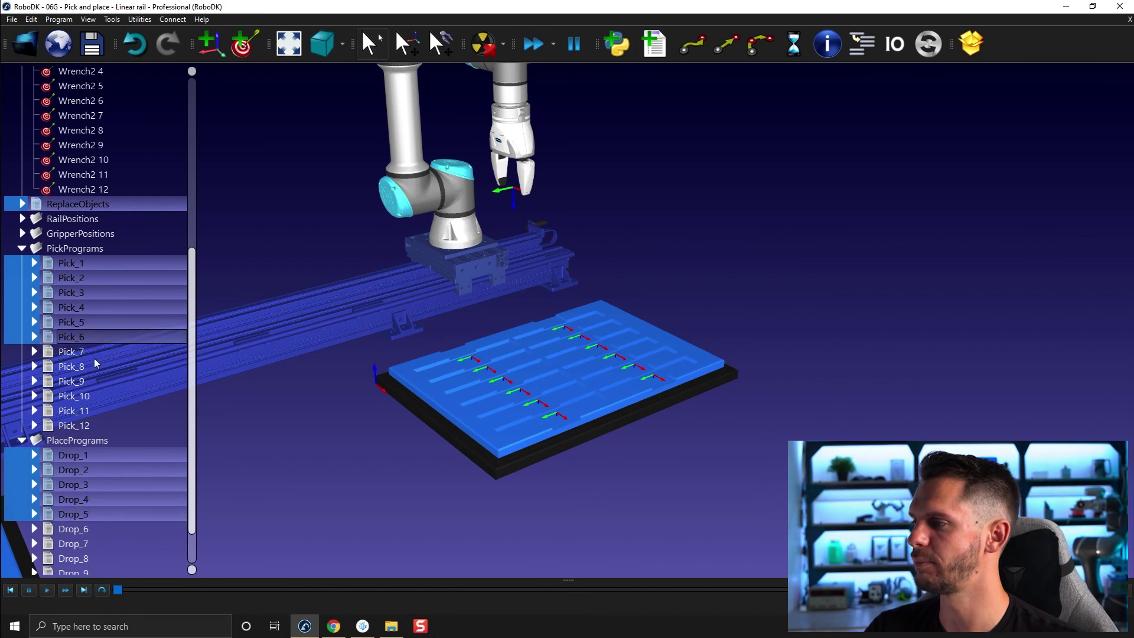
pyautogui.keyDown('ctrl'); pyautogui.click(84, 533); pyautogui.keyUp('ctrl')
# Continue the alternating selection from Pick_7, Drop_7 through Pick_12, Drop_12
pyautogui.keyDown('ctrl'); pyautogui.click(84, 351); pyautogui.keyUp('ctrl')
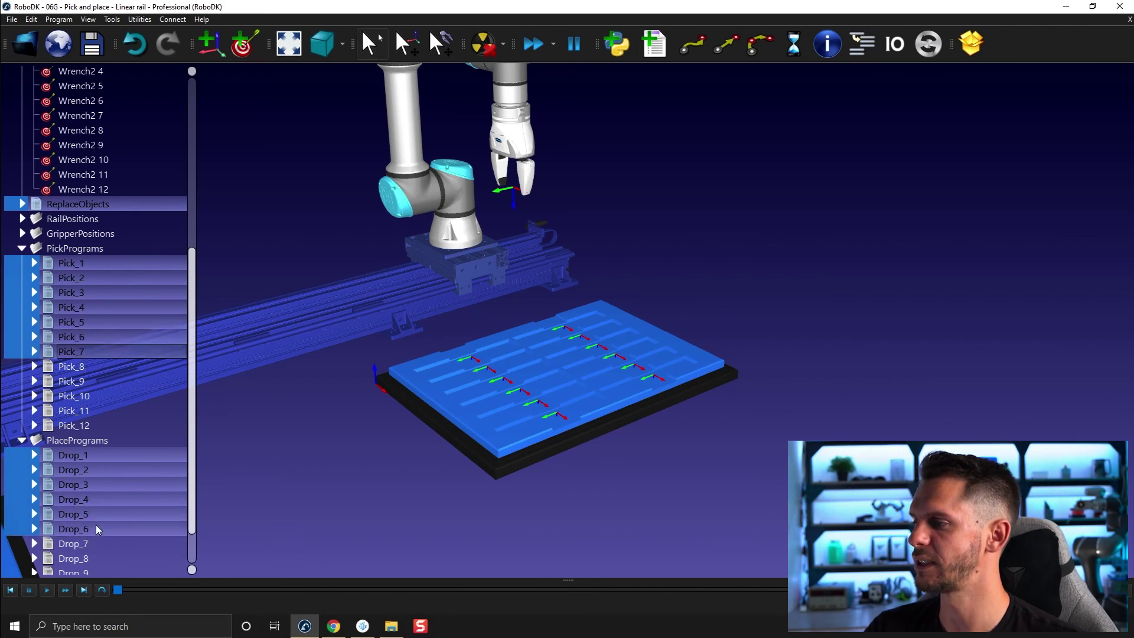
pyautogui.keyDown('ctrl'); pyautogui.click(96, 541); pyautogui.keyUp('ctrl')
pyautogui.keyDown('ctrl'); pyautogui.click(94, 368); pyautogui.keyUp('ctrl')
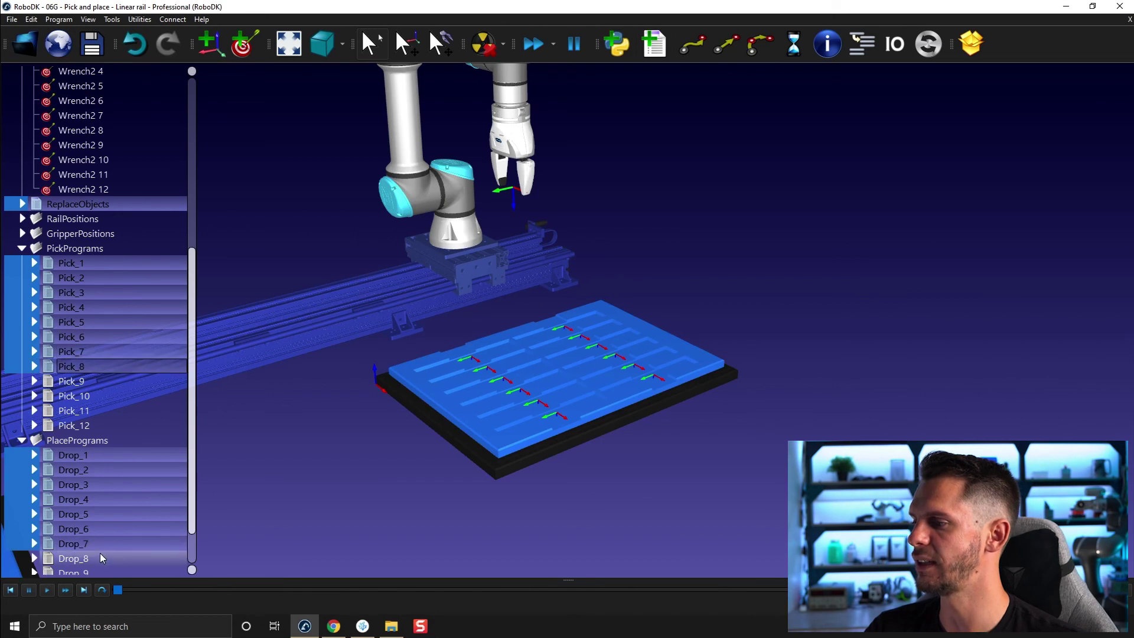
pyautogui.keyDown('ctrl'); pyautogui.click(100, 559); pyautogui.keyUp('ctrl')
pyautogui.keyDown('ctrl'); pyautogui.click(94, 383); pyautogui.keyUp('ctrl')
pyautogui.keyDown('ctrl'); pyautogui.click(104, 572); pyautogui.keyUp('ctrl')
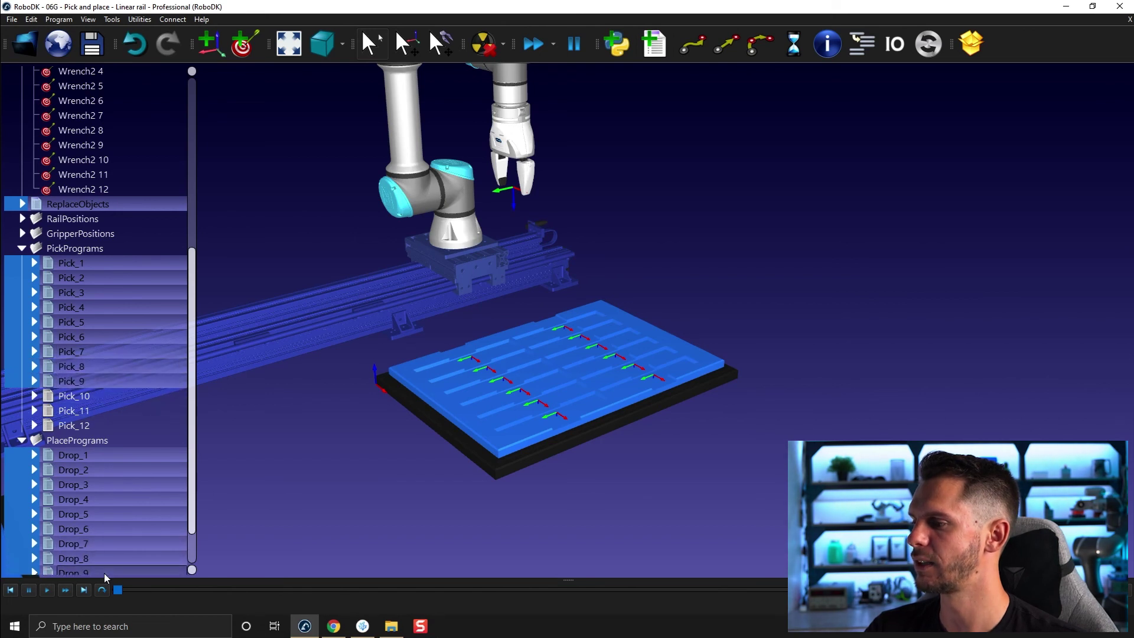
pyautogui.scroll(-1, 101, 477)
pyautogui.keyDown('ctrl'); pyautogui.click(105, 351); pyautogui.keyUp('ctrl')
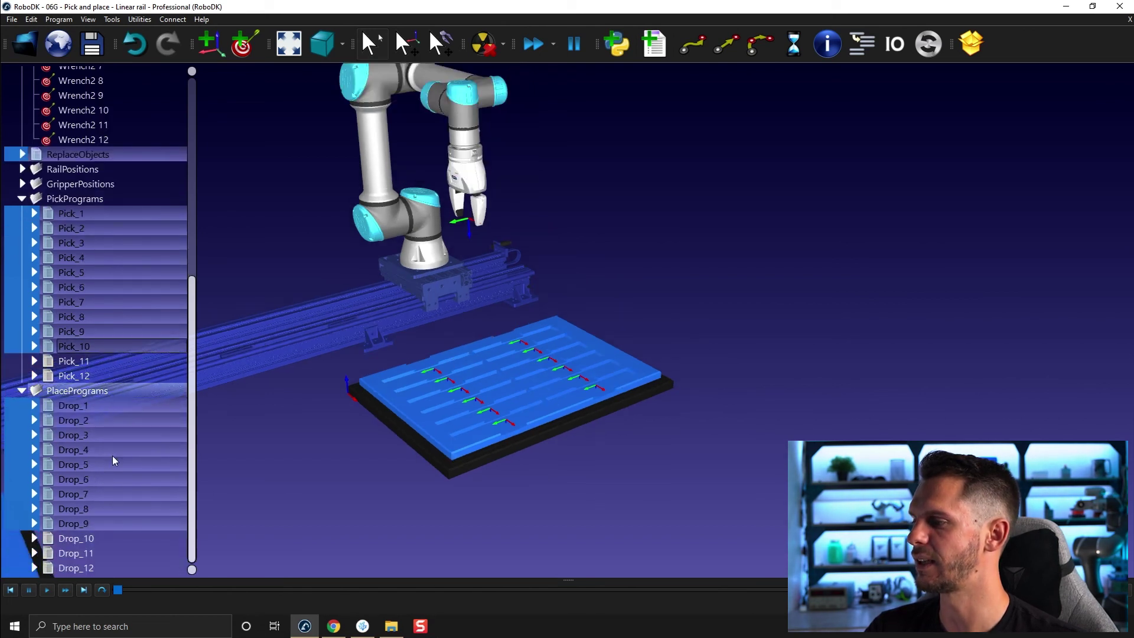
pyautogui.keyDown('ctrl'); pyautogui.click(106, 539); pyautogui.keyUp('ctrl')
pyautogui.keyDown('ctrl'); pyautogui.click(102, 366); pyautogui.keyUp('ctrl')
pyautogui.keyDown('ctrl'); pyautogui.click(115, 558); pyautogui.keyUp('ctrl')
pyautogui.keyDown('ctrl'); pyautogui.click(96, 378); pyautogui.keyUp('ctrl')
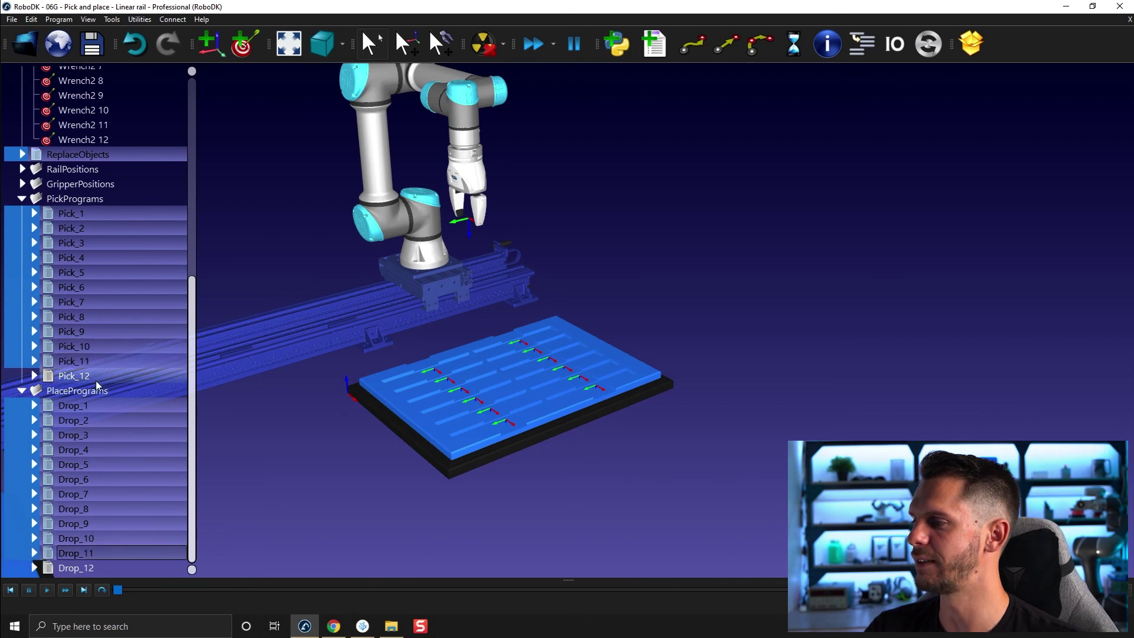
pyautogui.keyDown('ctrl'); pyautogui.click(112, 567); pyautogui.keyUp('ctrl')
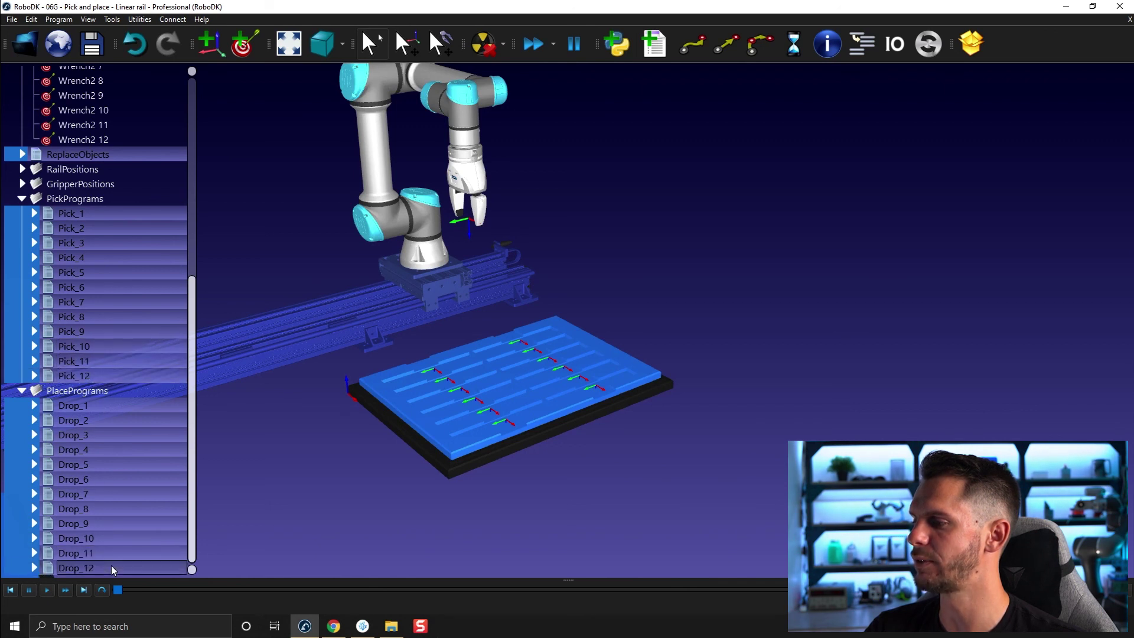
# Make a Main Program from the selected ReplaceObjects, Pick and Drop programs
pyautogui.rightClick(106, 292)
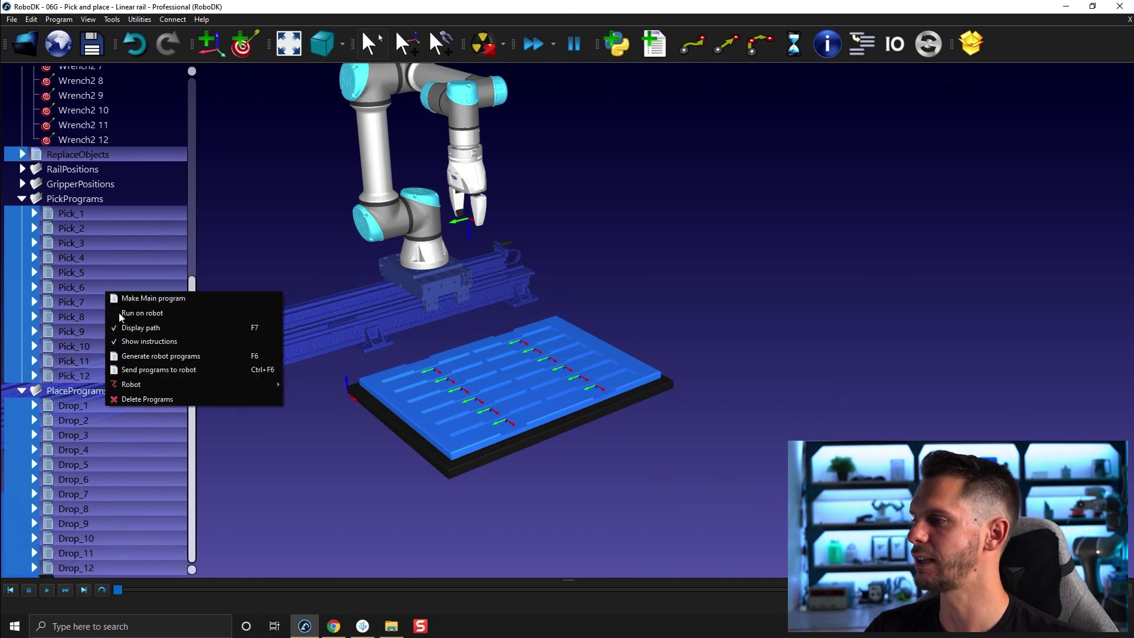
pyautogui.click(158, 297)
pyautogui.scroll(-3, 337, 387)
pyautogui.moveTo(336, 388); pyautogui.dragTo(615, 322, button='right')
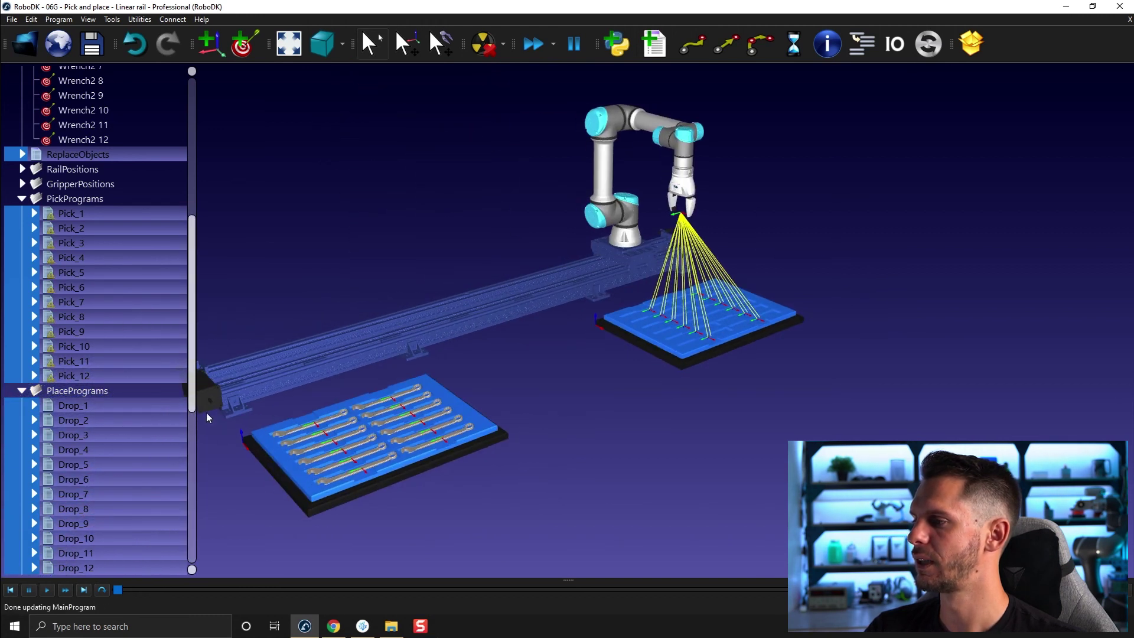
# Clear the selection and hide MainProgram's path lines
pyautogui.click(503, 371)
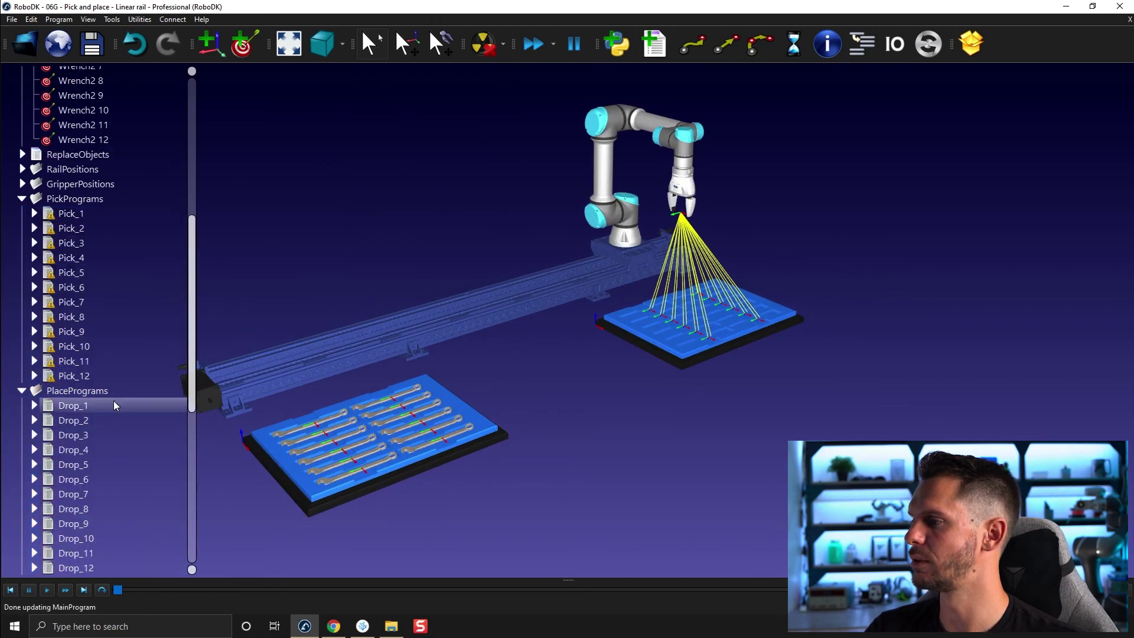
pyautogui.scroll(-5, 115, 404)
pyautogui.rightClick(92, 370)
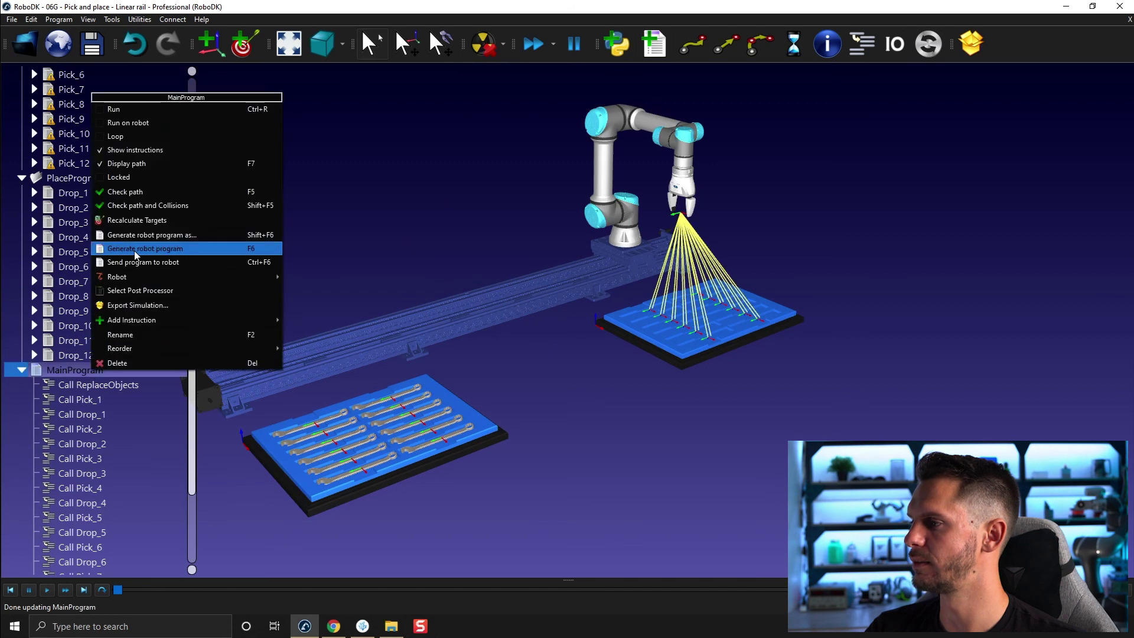
pyautogui.moveTo(159, 278)
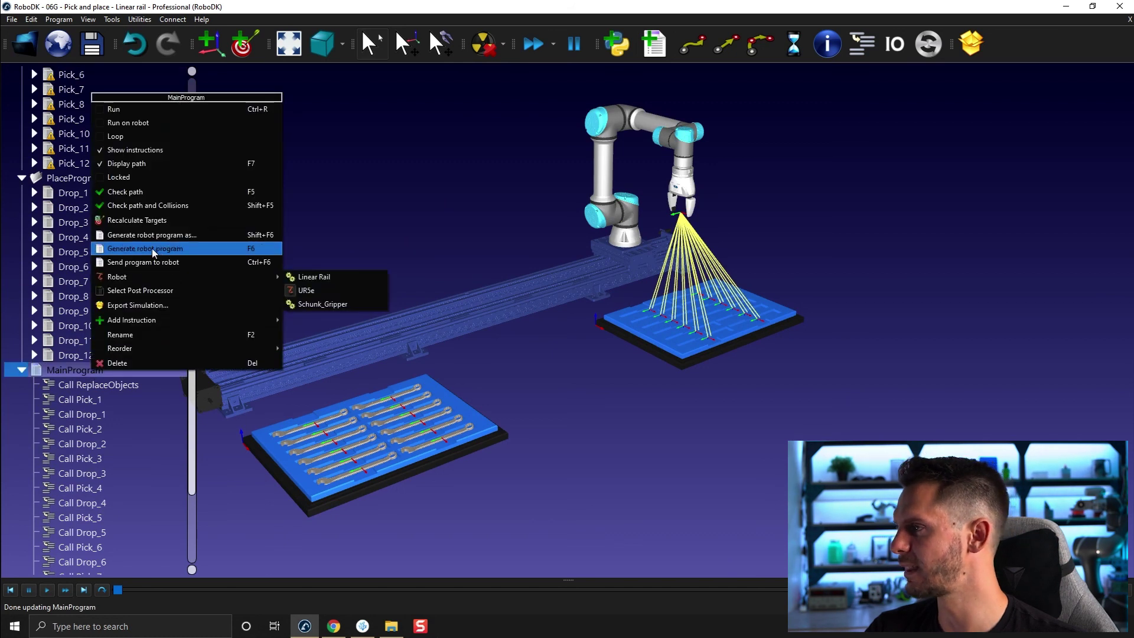
pyautogui.click(163, 165)
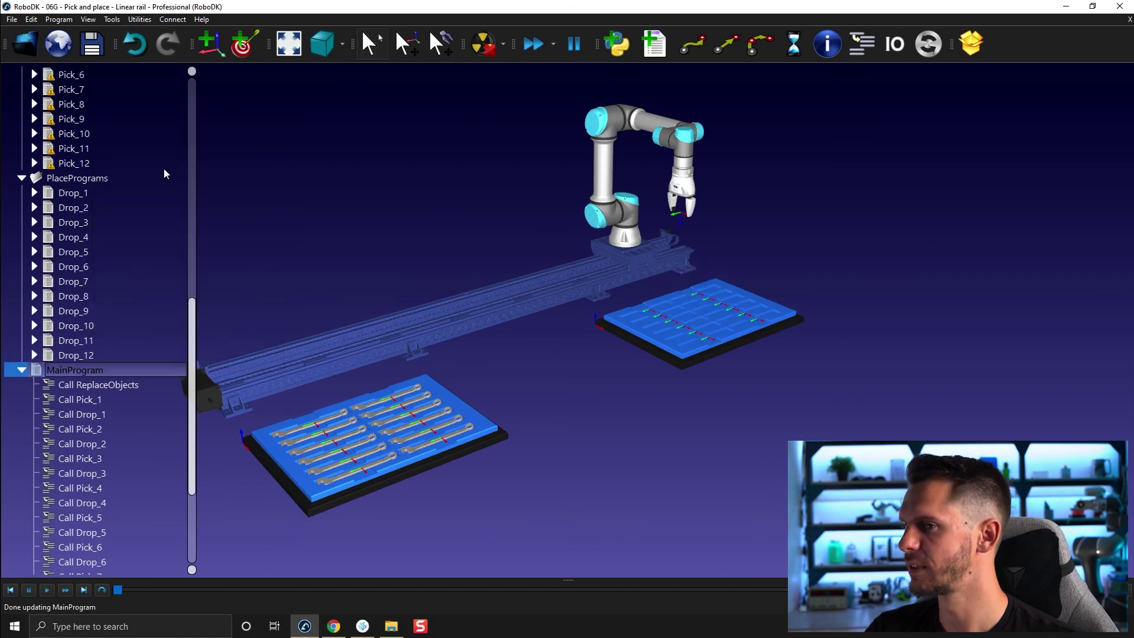
# Run MainProgram to simulate moving every wrench between the pallets along the rail
pyautogui.doubleClick(69, 369)
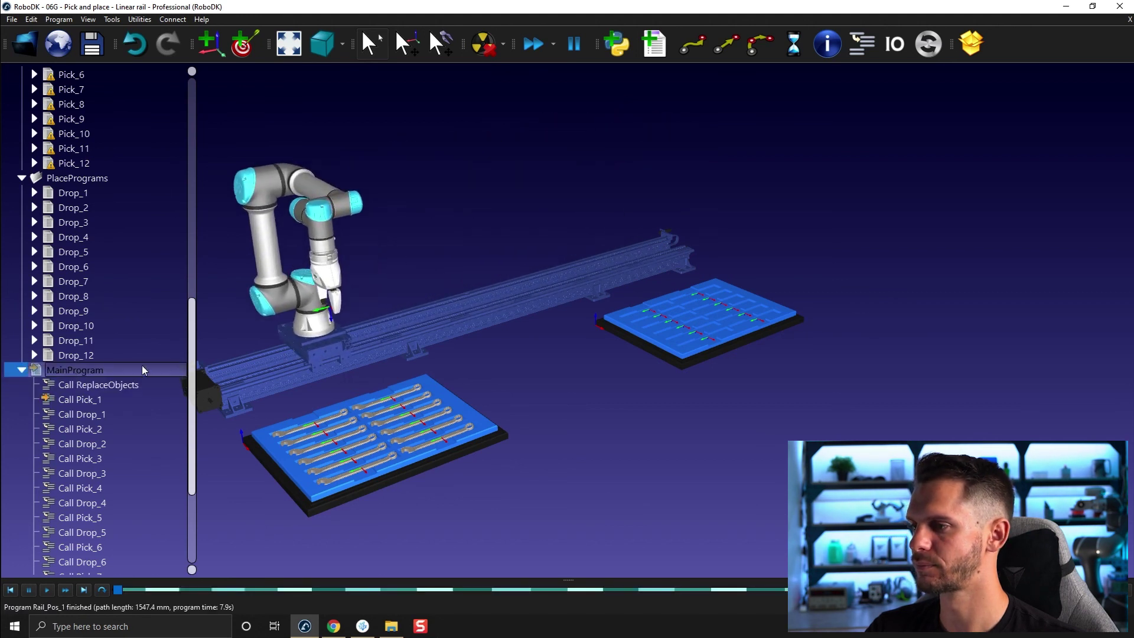